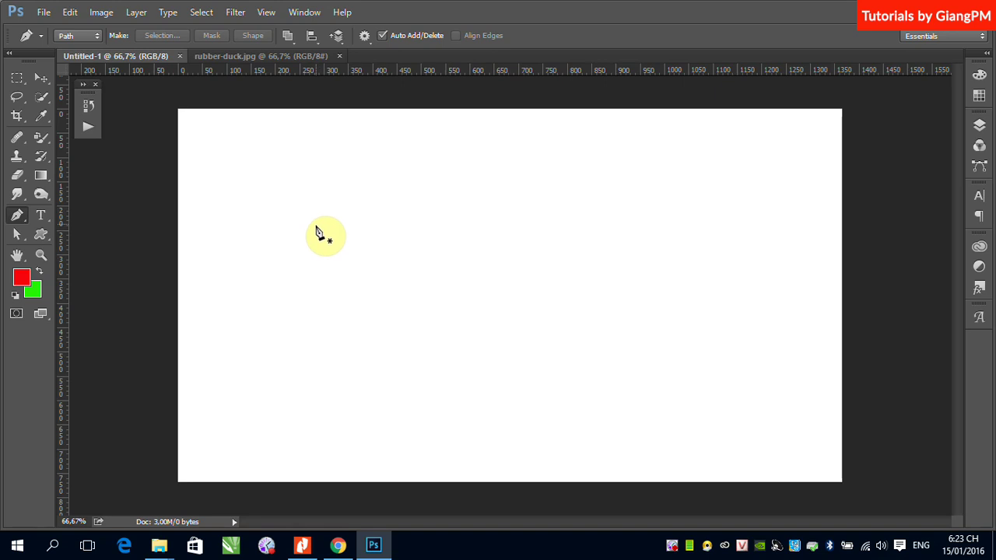
Step: Draw a closed six-sided path of straight segments across the middle of the blank canvas with the Pen tool
click(315, 234)
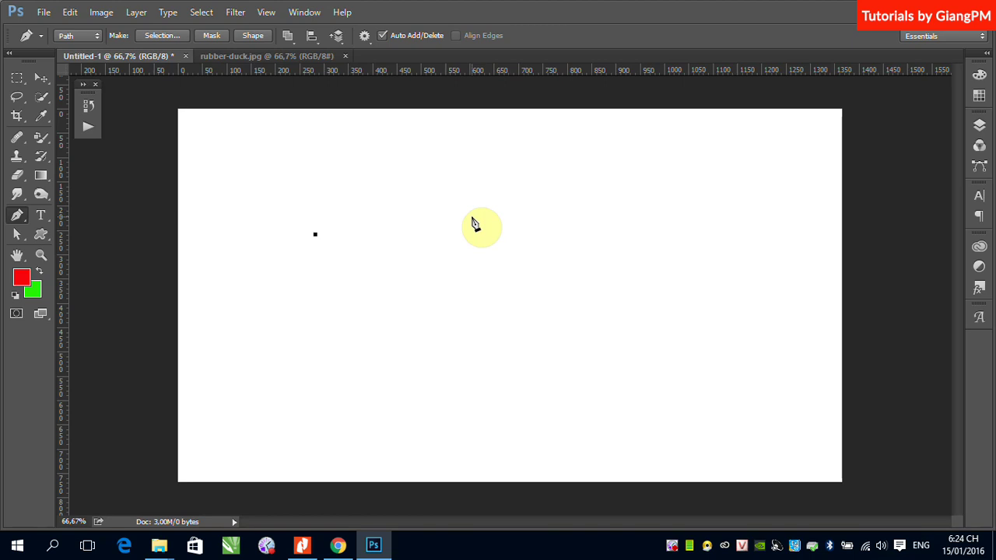
click(412, 202)
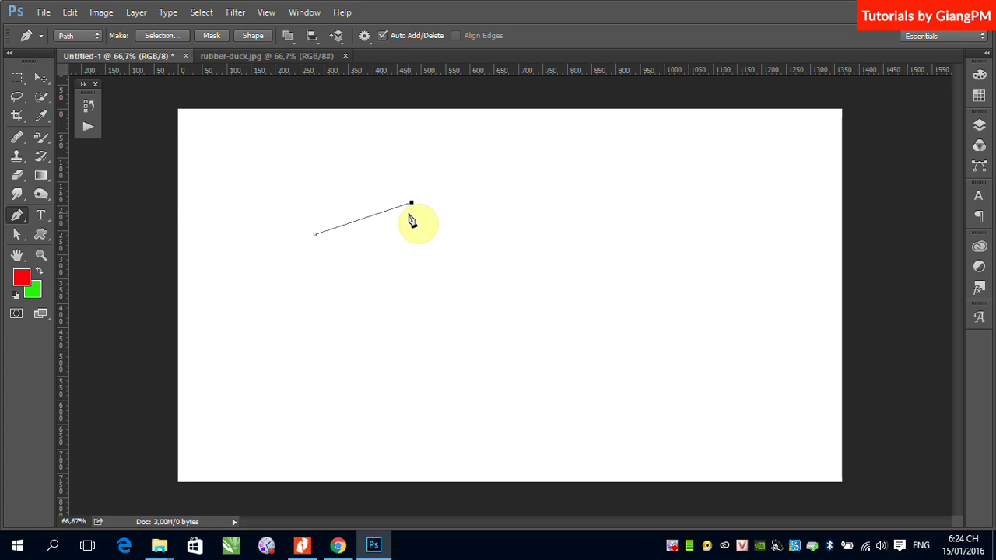
click(549, 206)
click(627, 286)
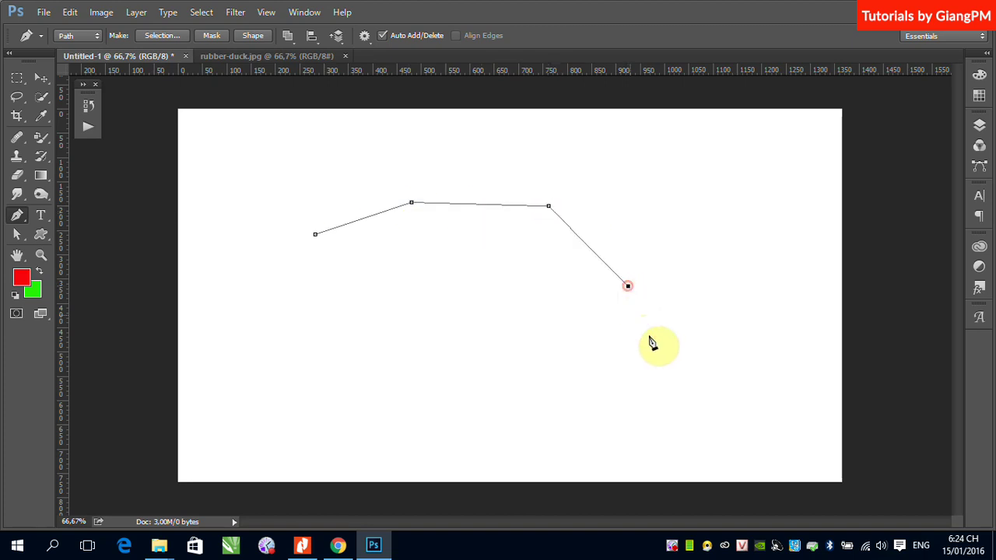
click(641, 379)
click(398, 383)
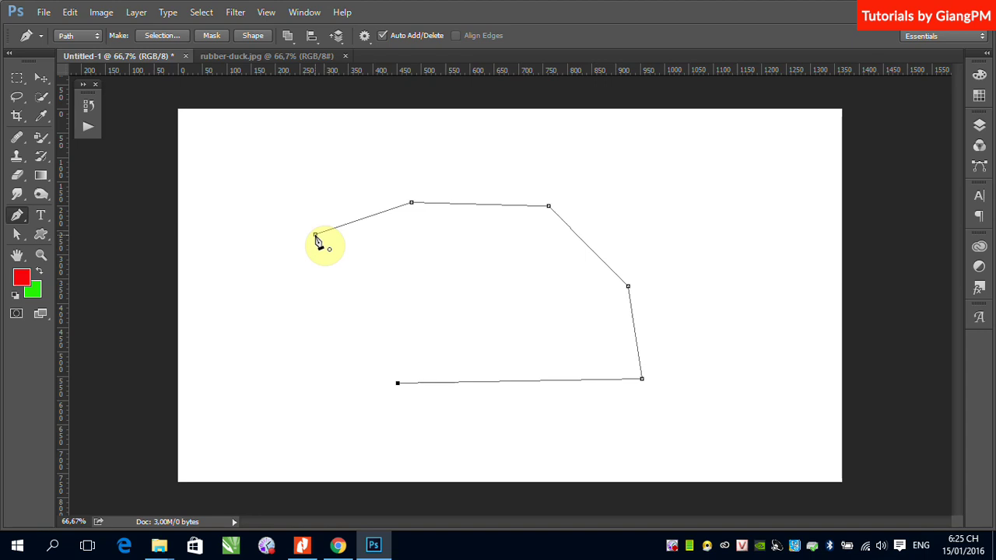
click(315, 235)
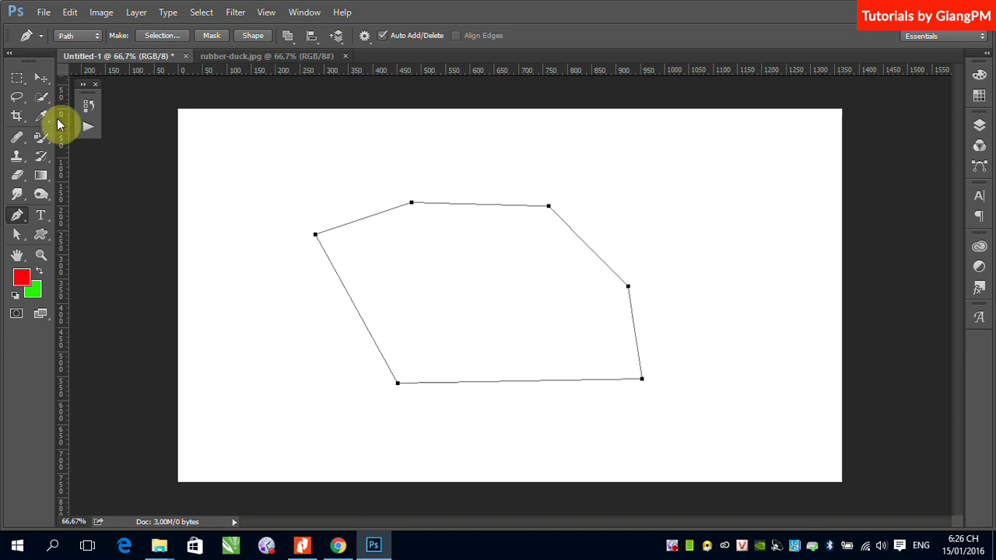
Step: Clear the polygon path and draw a new curved segment rising to a smooth anchor with horizontal direction handles
click(40, 79)
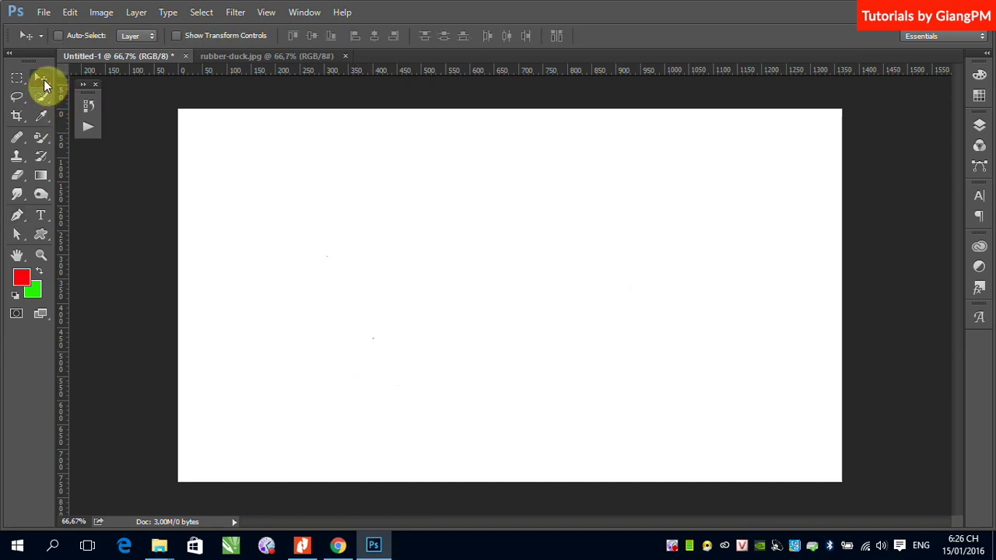
click(20, 217)
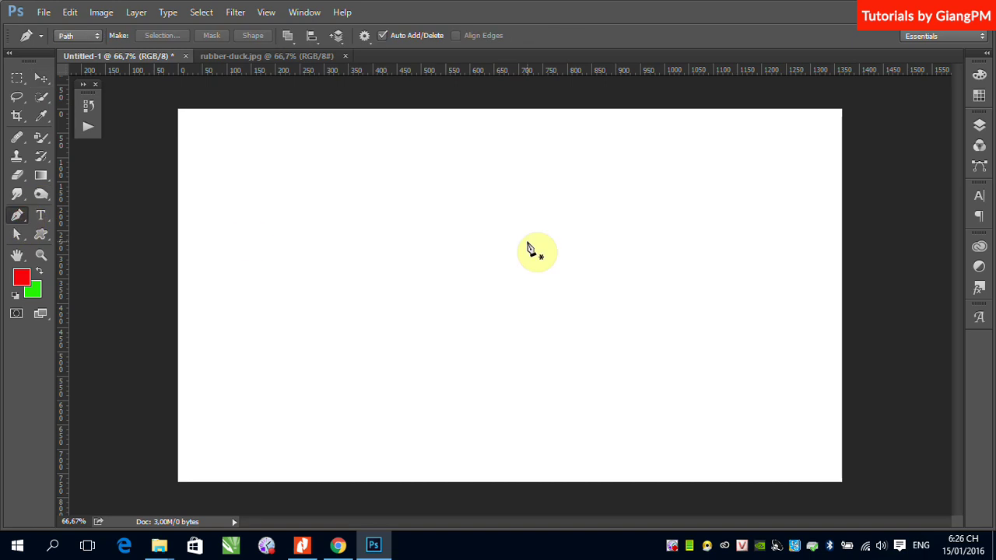
click(341, 317)
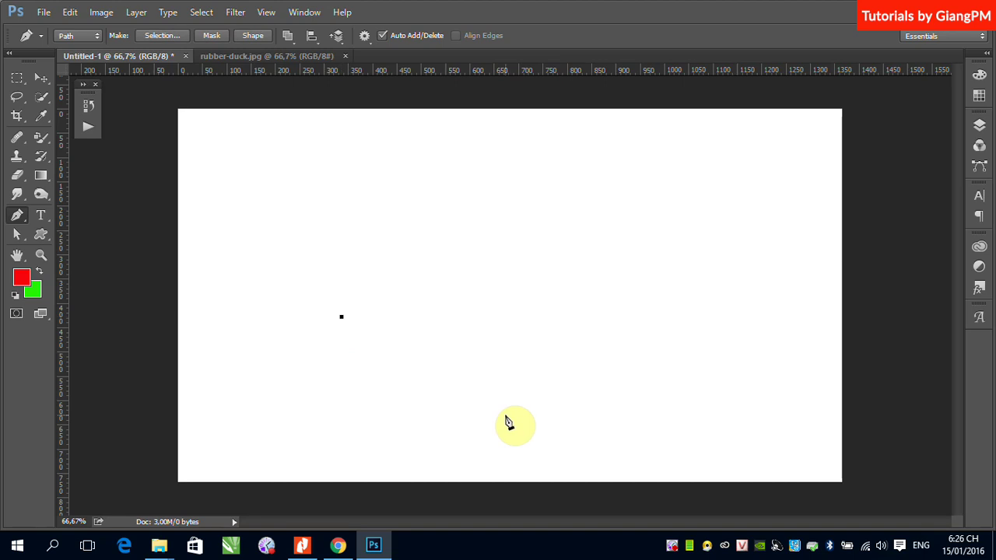
click(503, 231)
drag(502, 228, 646, 228)
drag(654, 227, 659, 227)
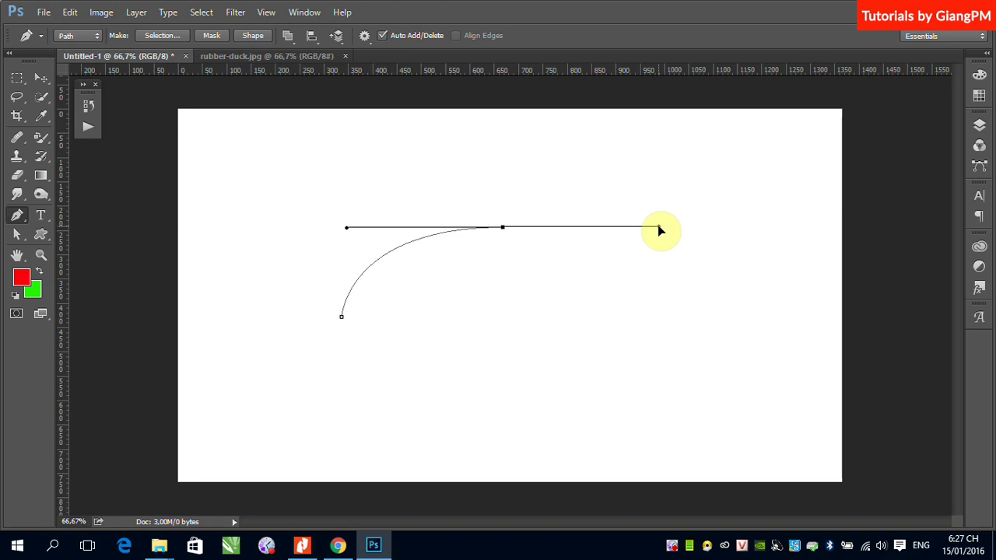
Step: Try different lengths and angles of the second anchor's direction handles to reshape the curve
mouse_move(659, 230)
mouse_down()
mouse_move(660, 284)
mouse_move(662, 164)
mouse_move(661, 246)
mouse_up()
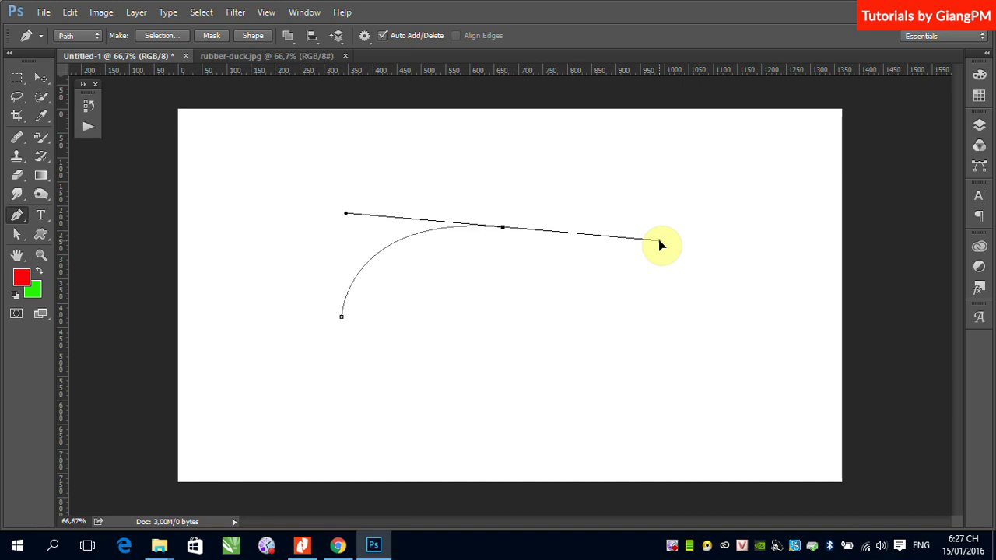
drag(659, 242, 543, 228)
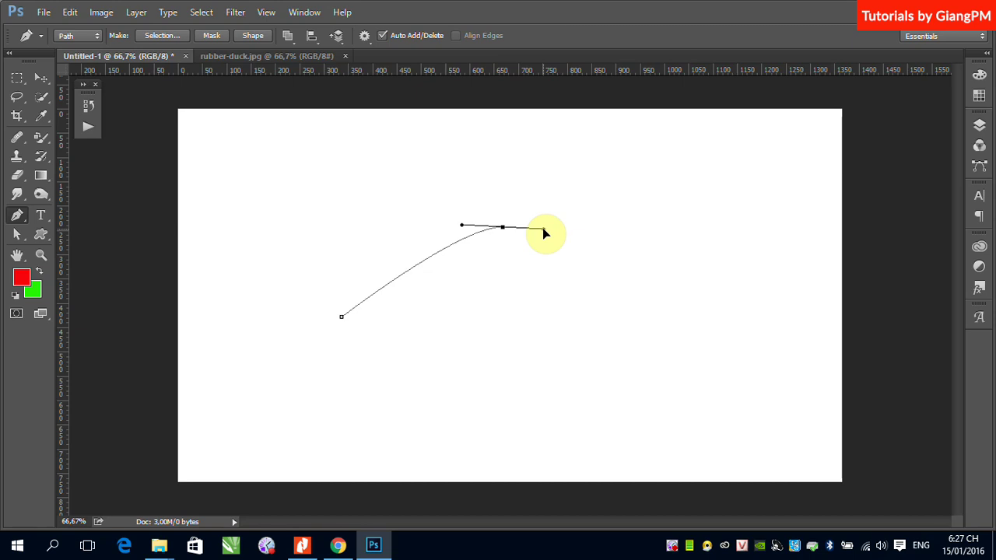
drag(544, 231, 714, 233)
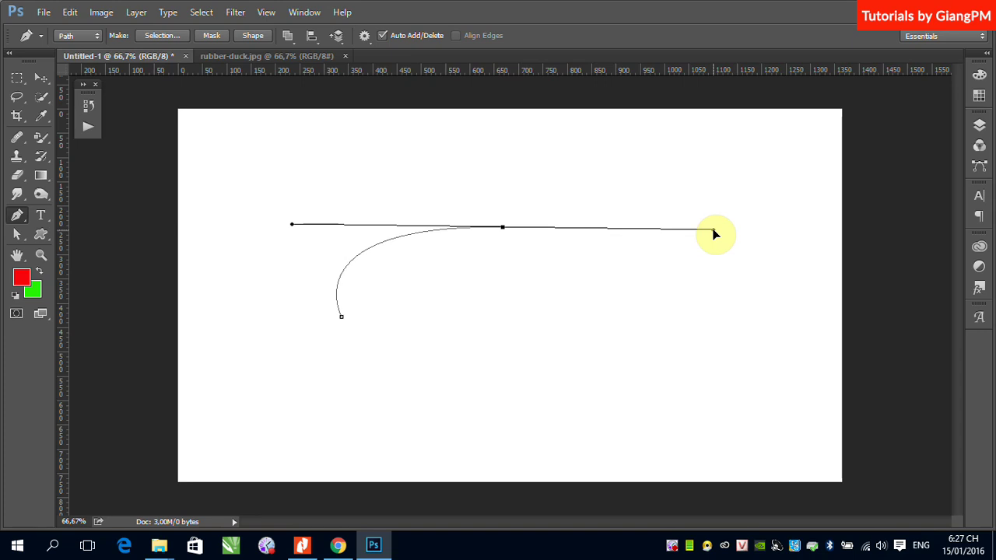
drag(715, 234, 687, 132)
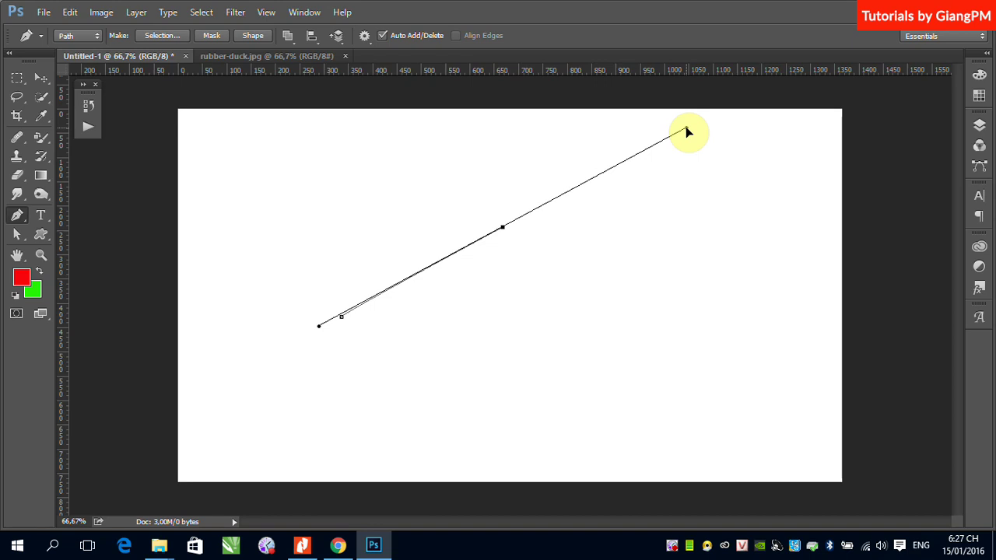
drag(687, 132, 658, 228)
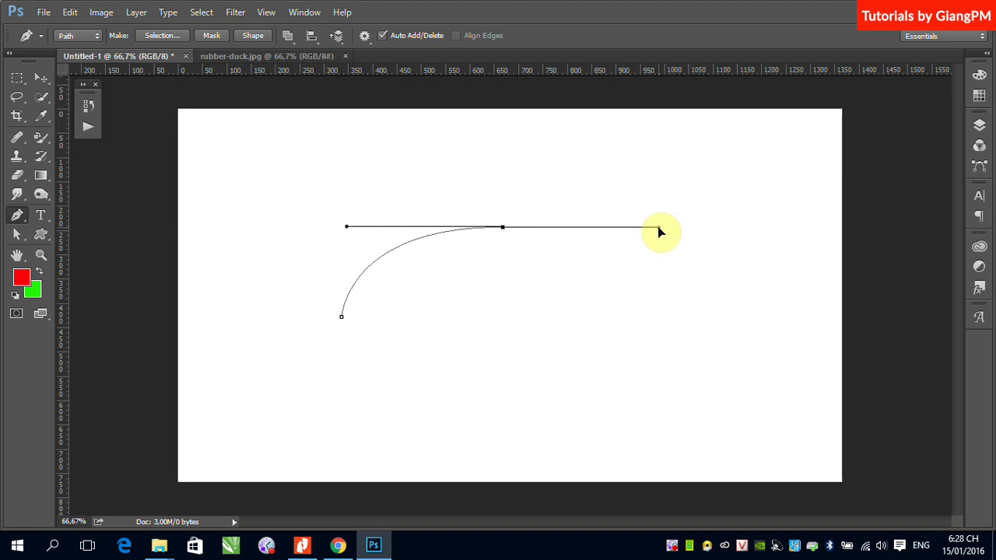
drag(658, 246, 659, 225)
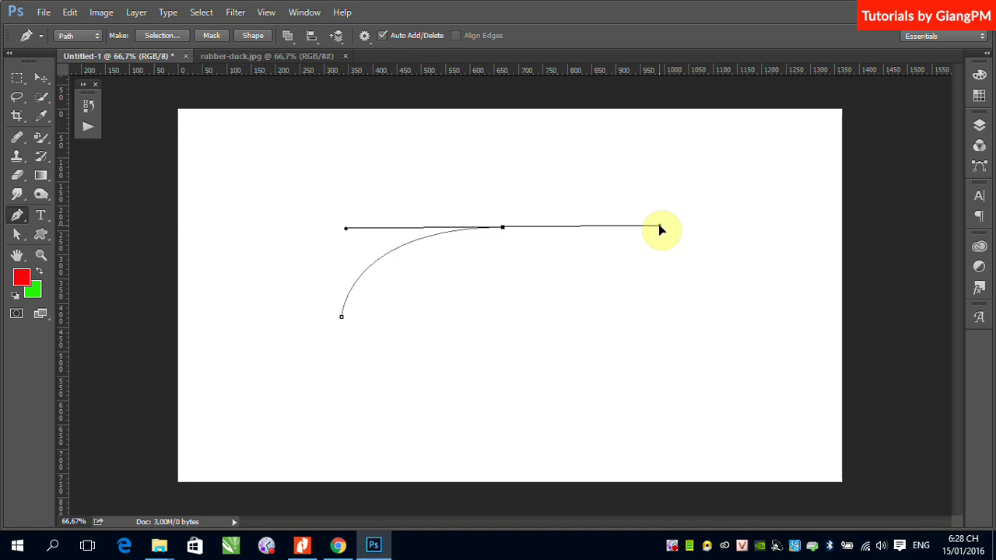
drag(659, 226, 669, 228)
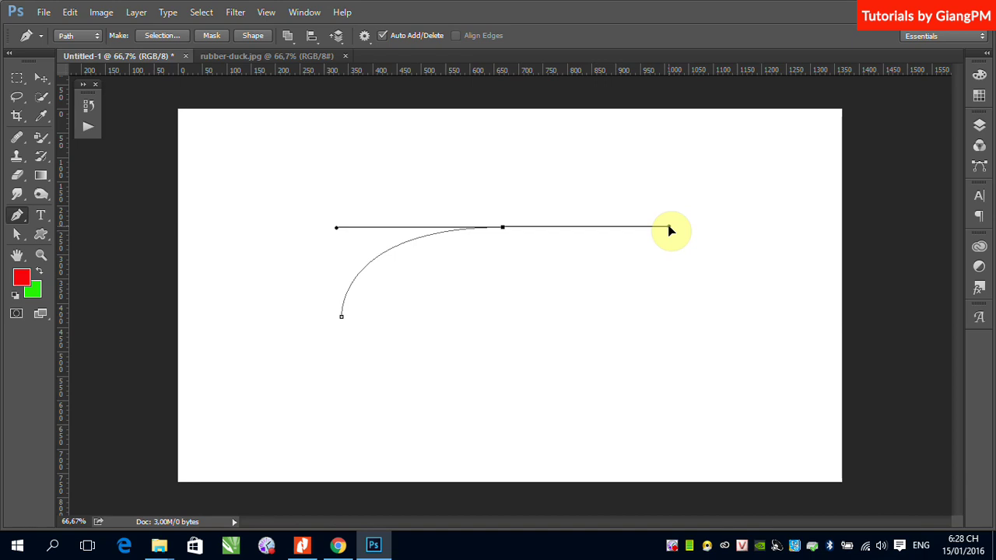
drag(670, 230, 753, 235)
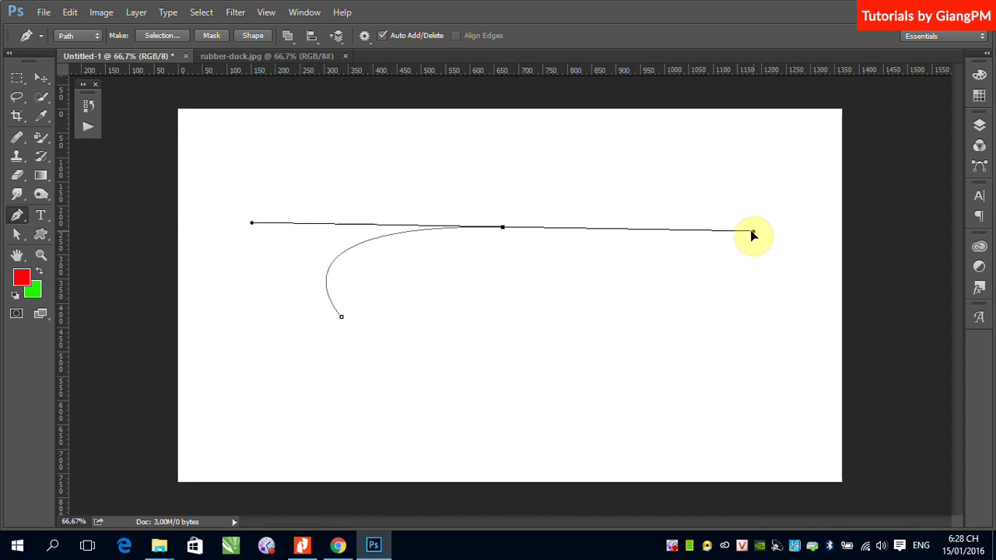
drag(752, 234, 576, 232)
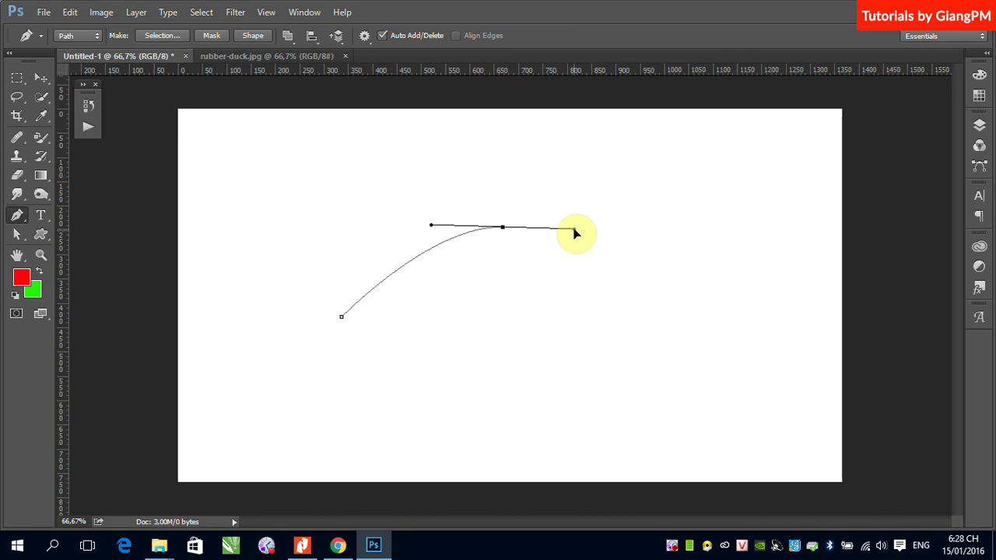
drag(576, 234, 681, 238)
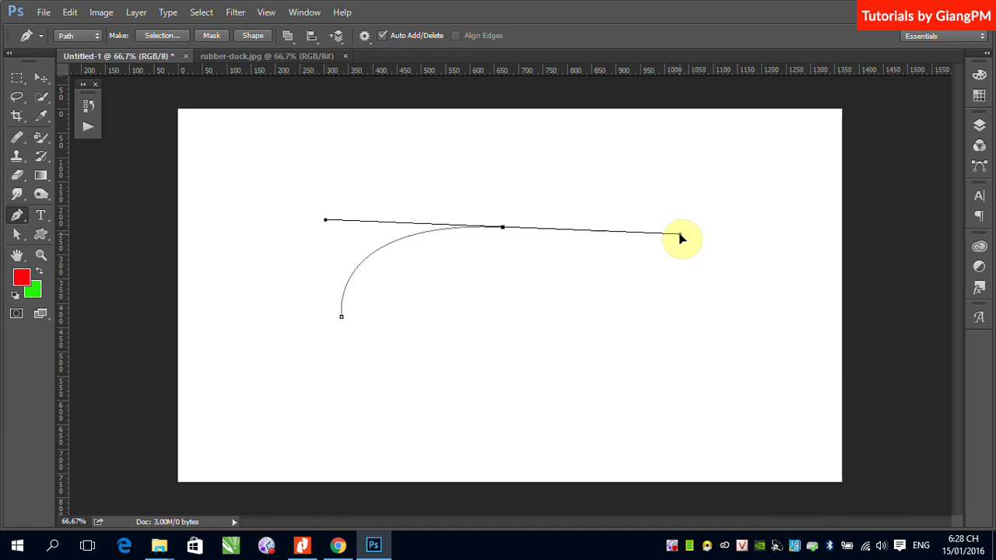
drag(680, 234, 419, 146)
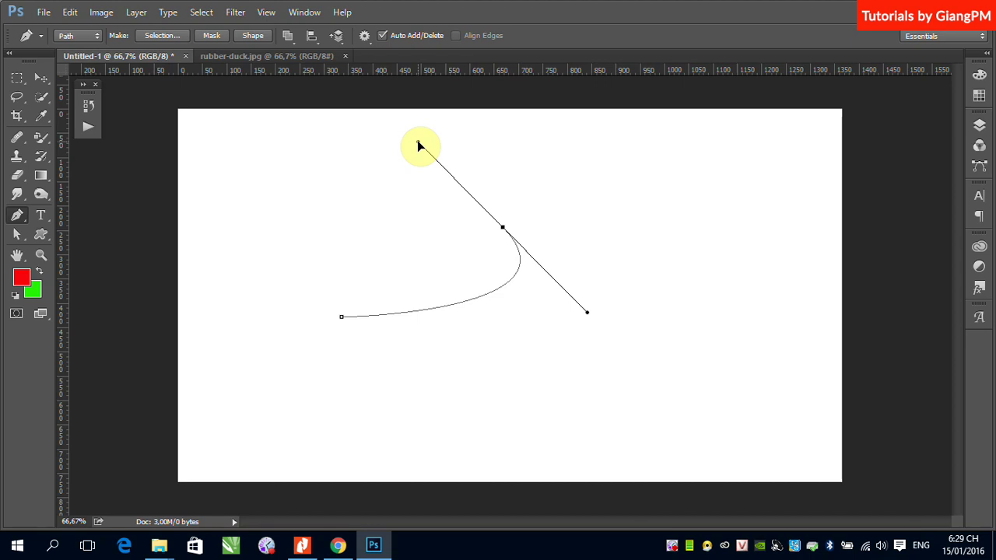
mouse_move(417, 144)
mouse_down()
mouse_move(560, 199)
mouse_move(730, 226)
mouse_move(592, 223)
mouse_move(762, 220)
mouse_move(573, 229)
mouse_move(790, 231)
mouse_move(591, 228)
mouse_move(698, 231)
mouse_move(664, 194)
mouse_move(478, 143)
mouse_move(414, 159)
mouse_up()
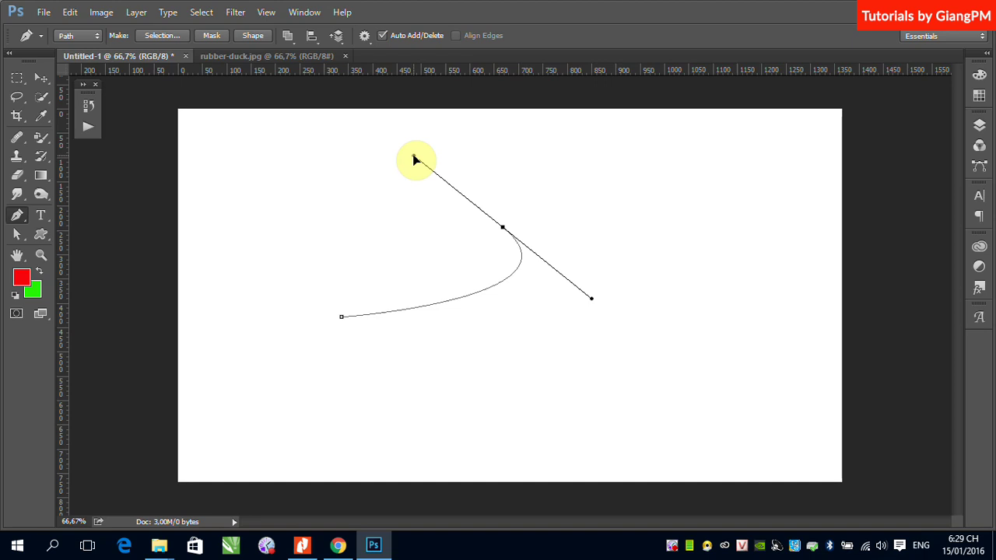
Step: Level the second anchor's handles at a moderate length and complete the arch down to a corner anchor on its right side
drag(415, 159, 608, 232)
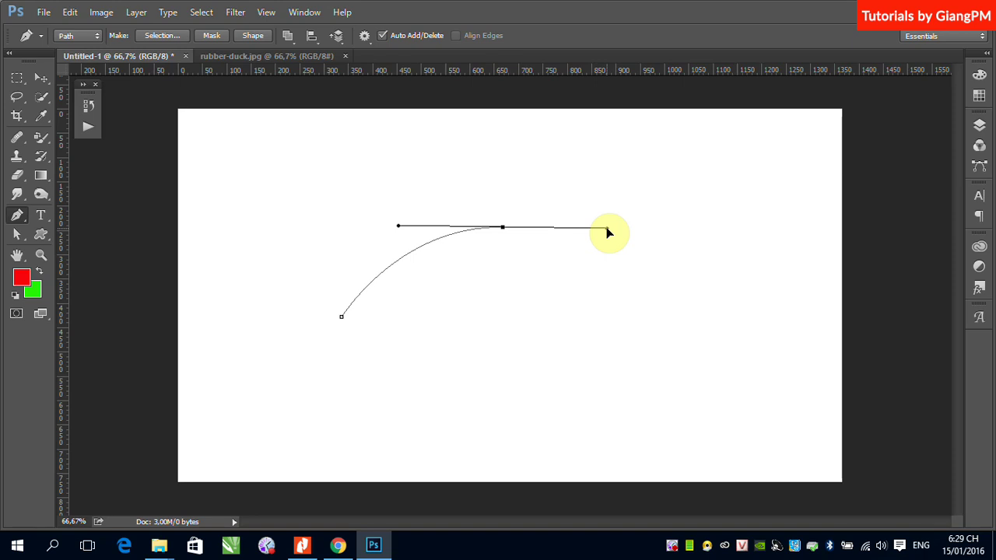
drag(608, 231, 610, 233)
drag(609, 231, 616, 226)
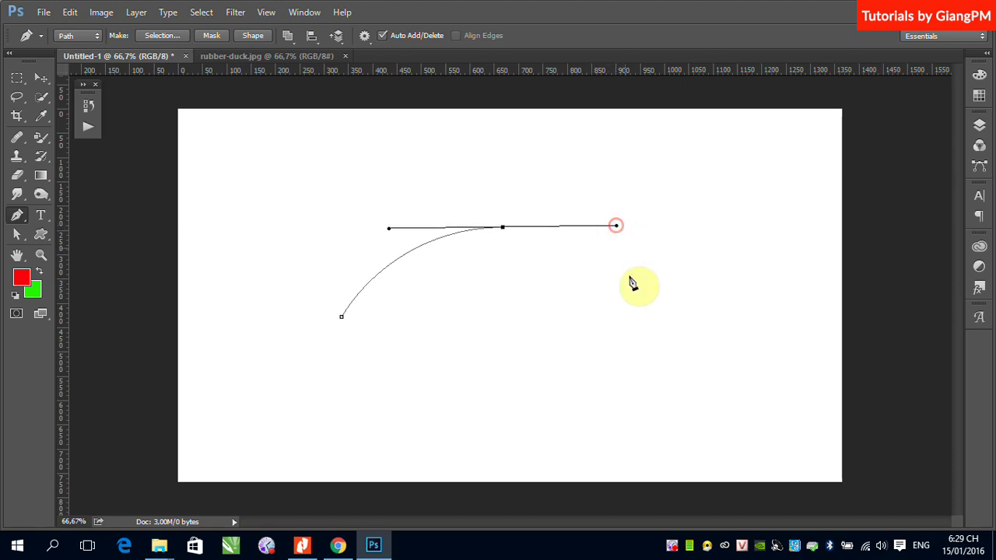
click(676, 340)
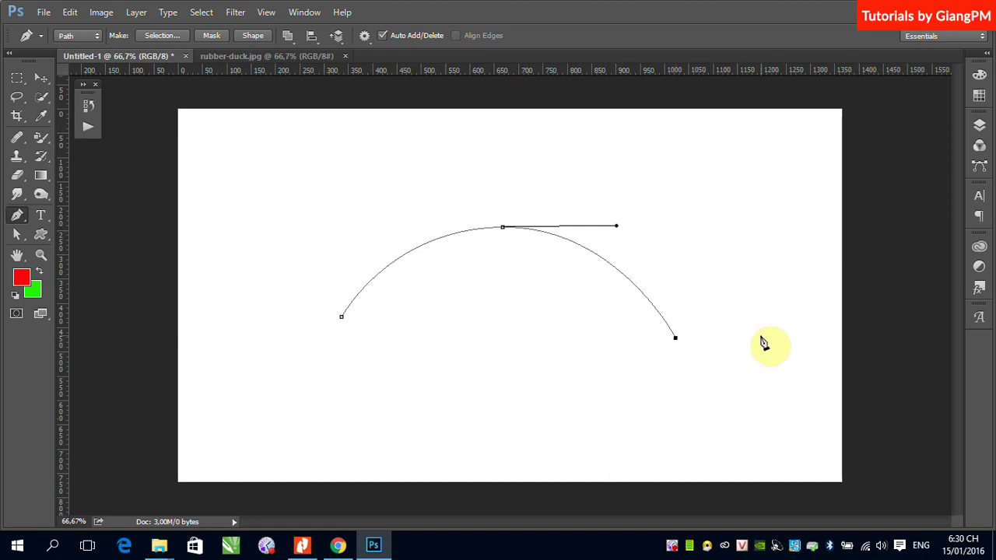
Step: Extend the path with a straight segment rising to the right, a curve bending back down, and a shallow curve along the underside
click(799, 275)
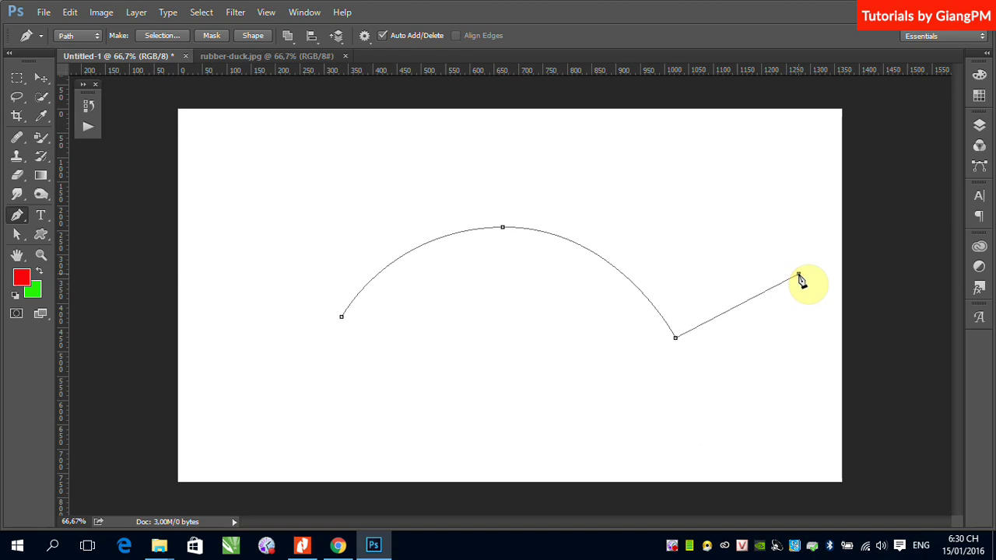
drag(774, 399, 683, 448)
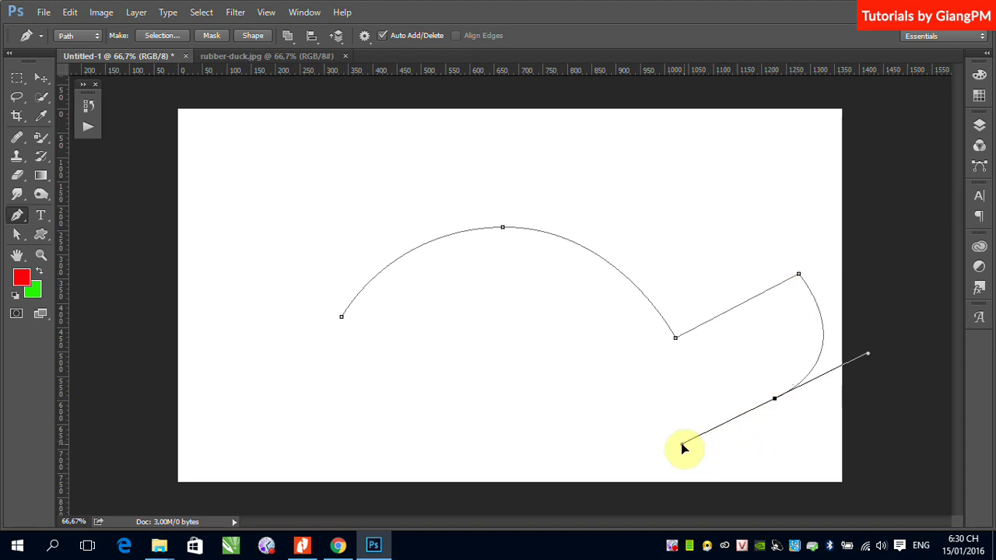
drag(438, 400, 379, 348)
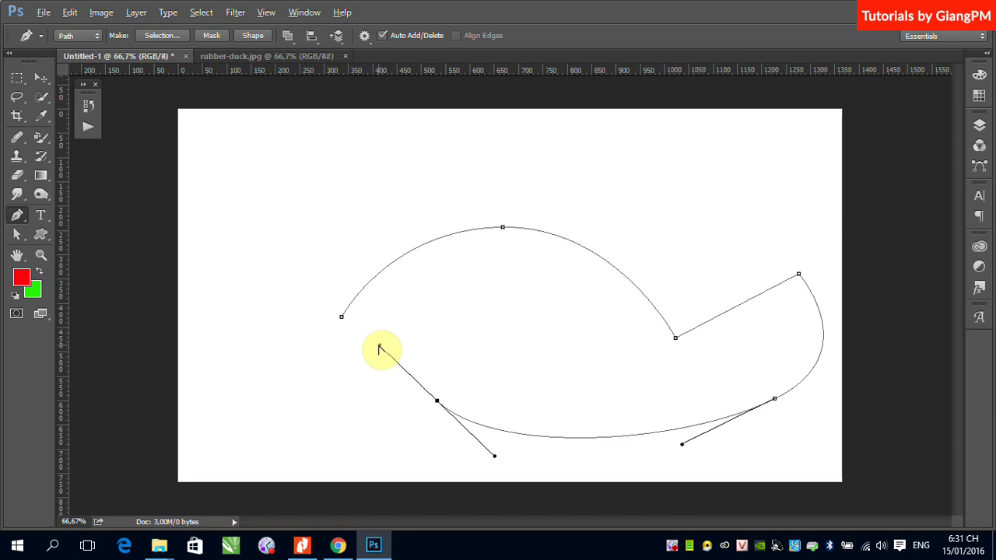
Step: Adjust the last anchor's outgoing handle independently, leaving it short and pointing up-left from the anchor
drag(379, 348, 577, 380)
drag(450, 361, 289, 319)
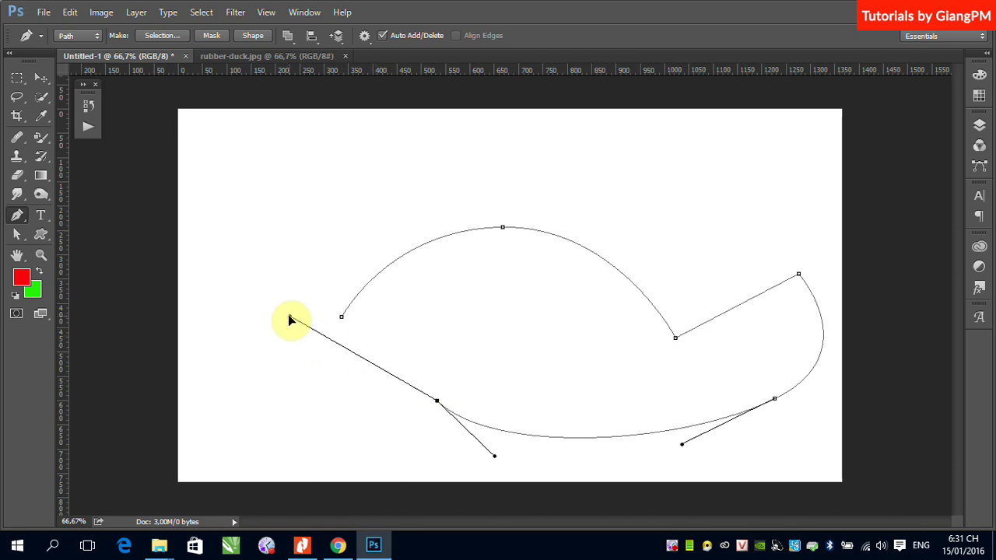
drag(289, 319, 380, 357)
drag(435, 344, 277, 292)
drag(361, 357, 393, 359)
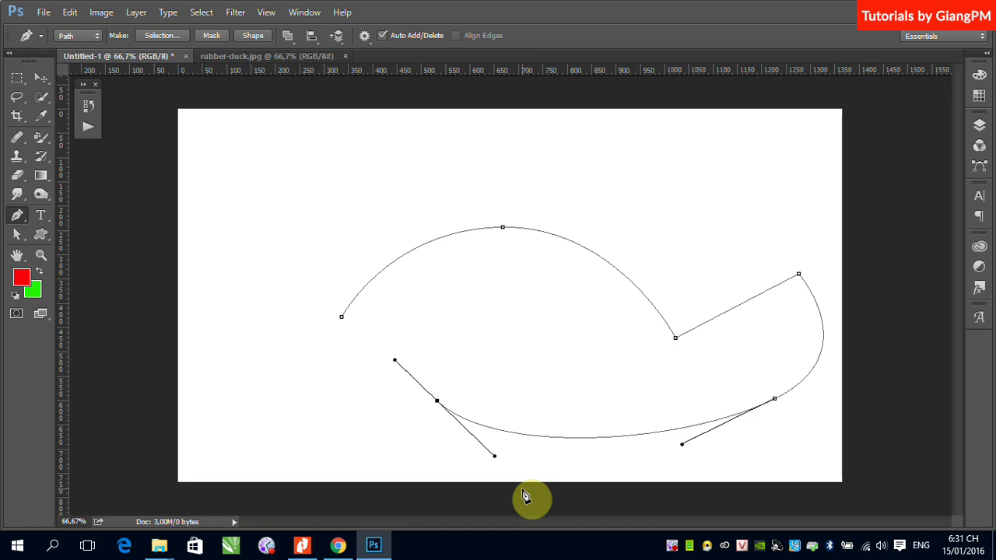
Step: Switch to the rubber-duck.jpg document and set the Pen tool to Path mode
click(41, 78)
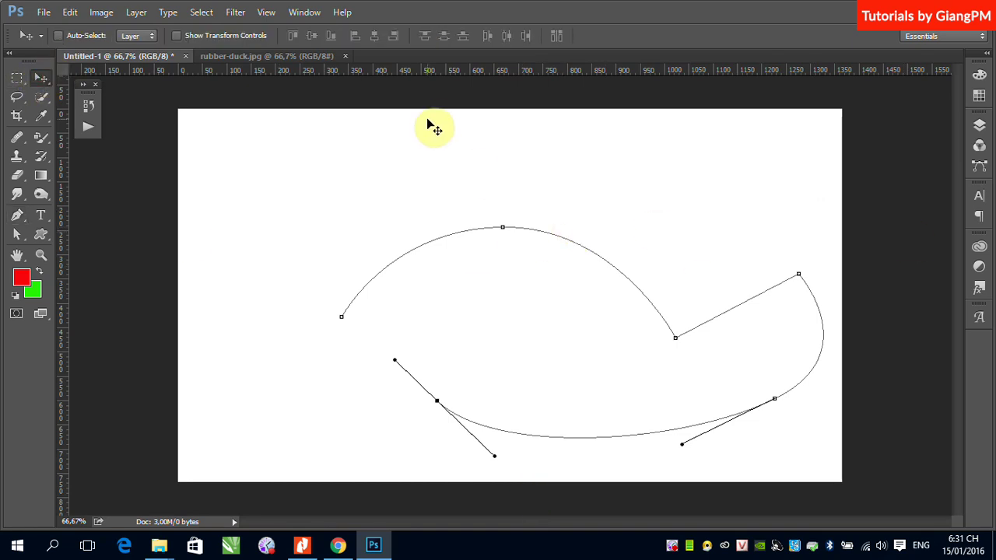
click(262, 60)
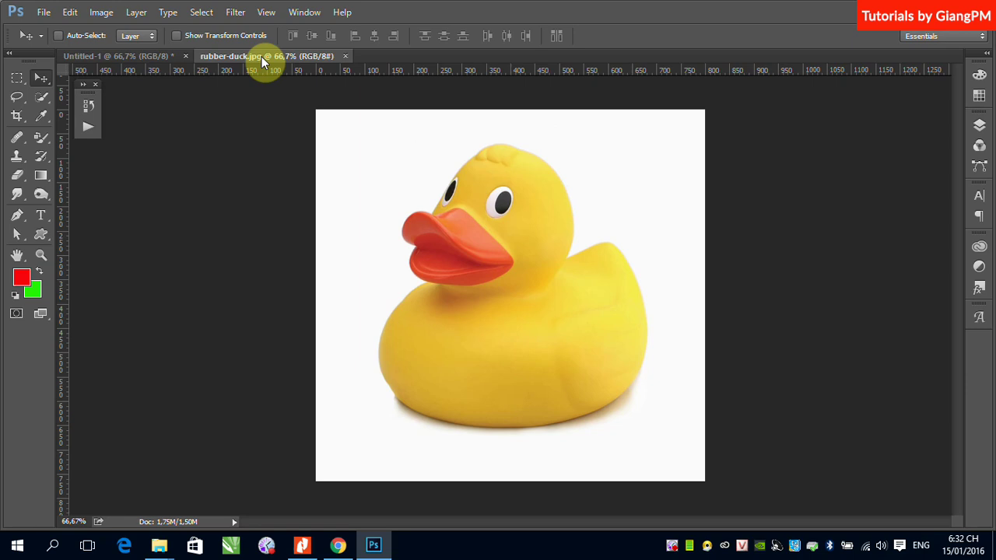
click(19, 218)
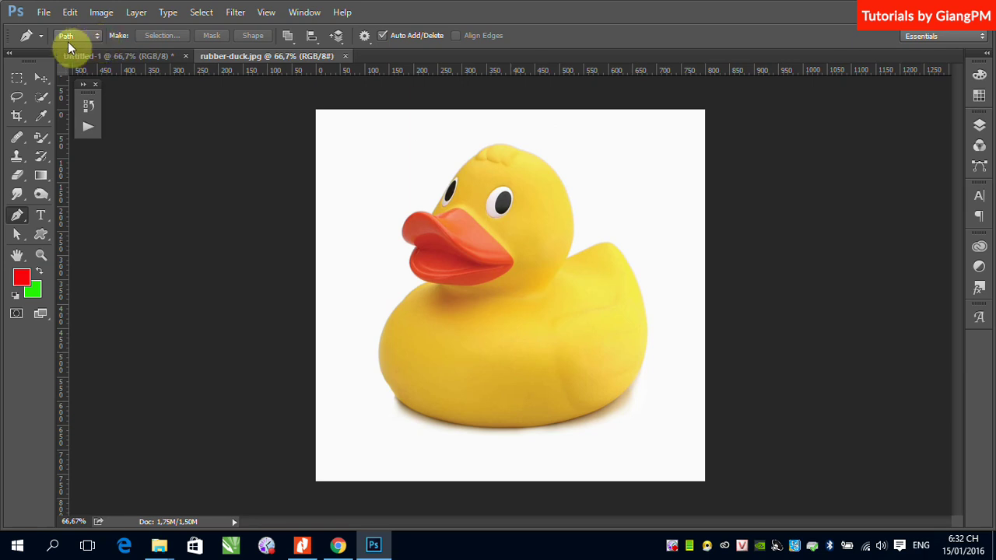
click(99, 35)
click(70, 44)
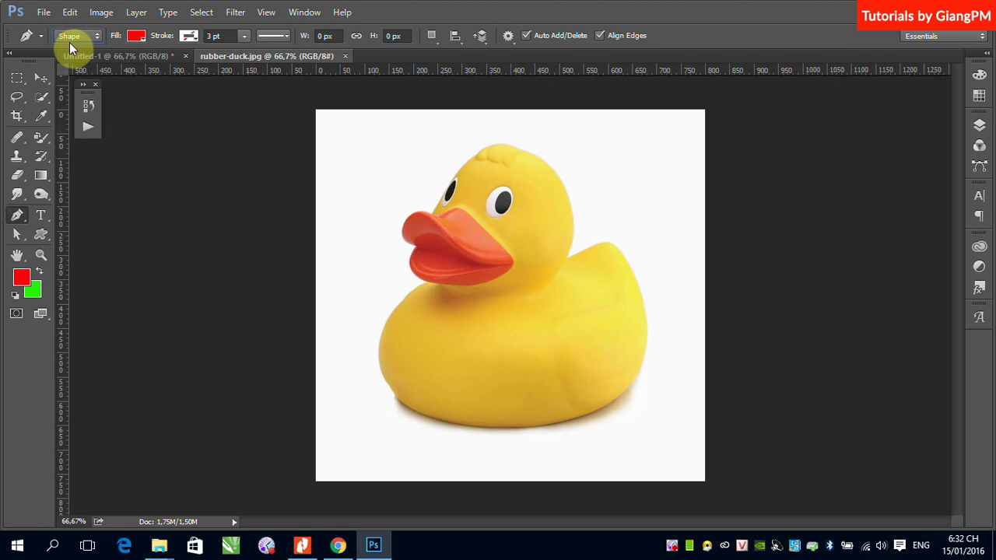
click(98, 35)
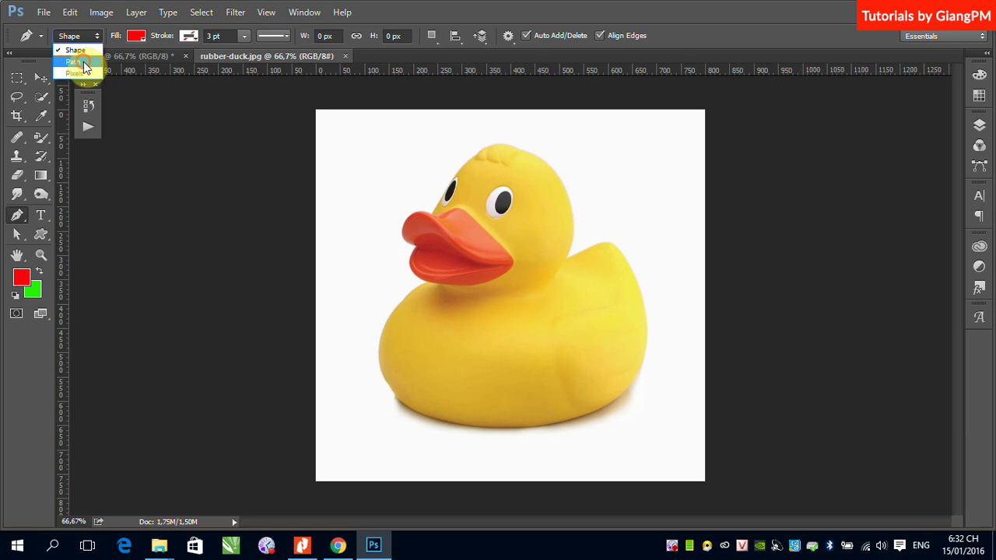
click(83, 63)
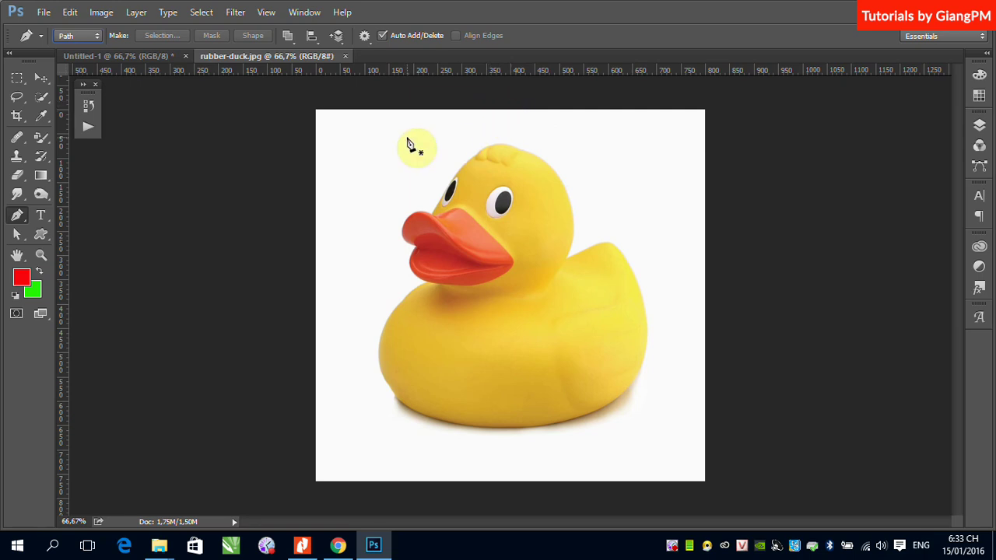
Step: Start the duck outline where the beak meets the forehead and curve it up to a smooth anchor at the tuft's front base
drag(369, 132, 650, 286)
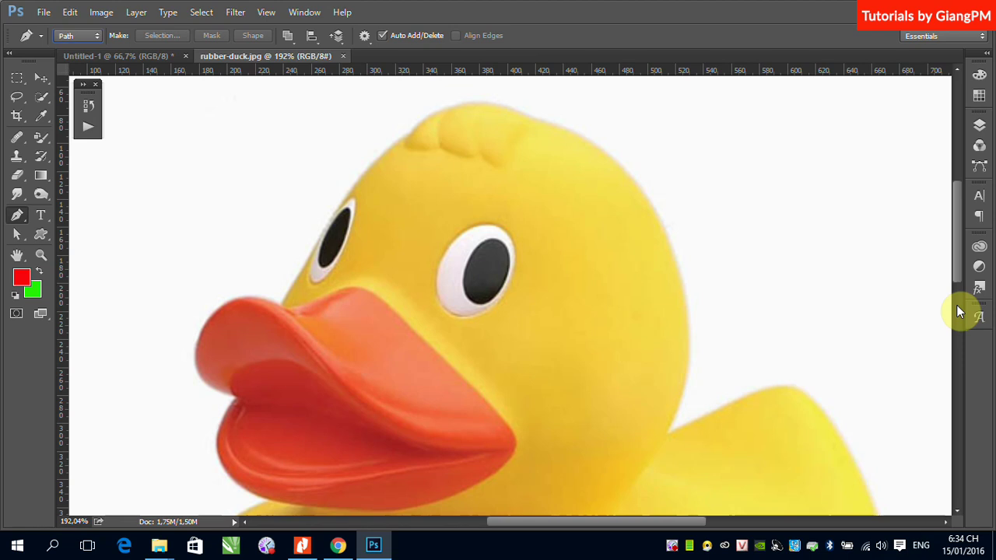
click(281, 307)
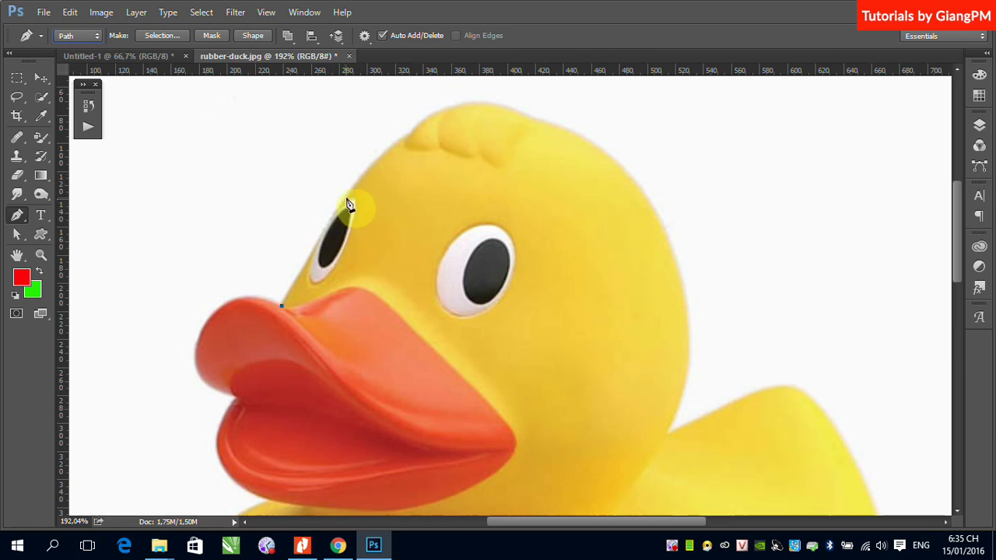
click(413, 140)
drag(413, 140, 508, 111)
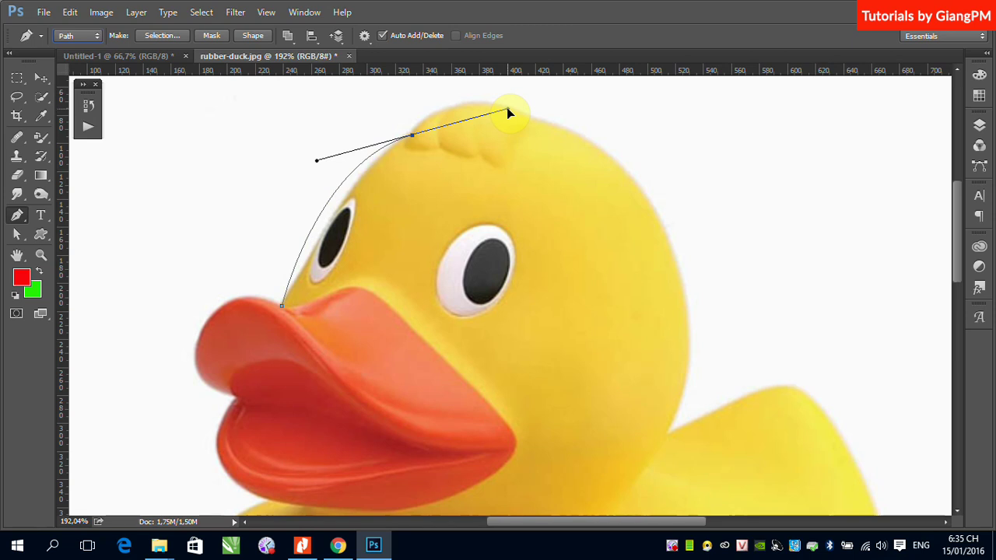
drag(508, 111, 475, 139)
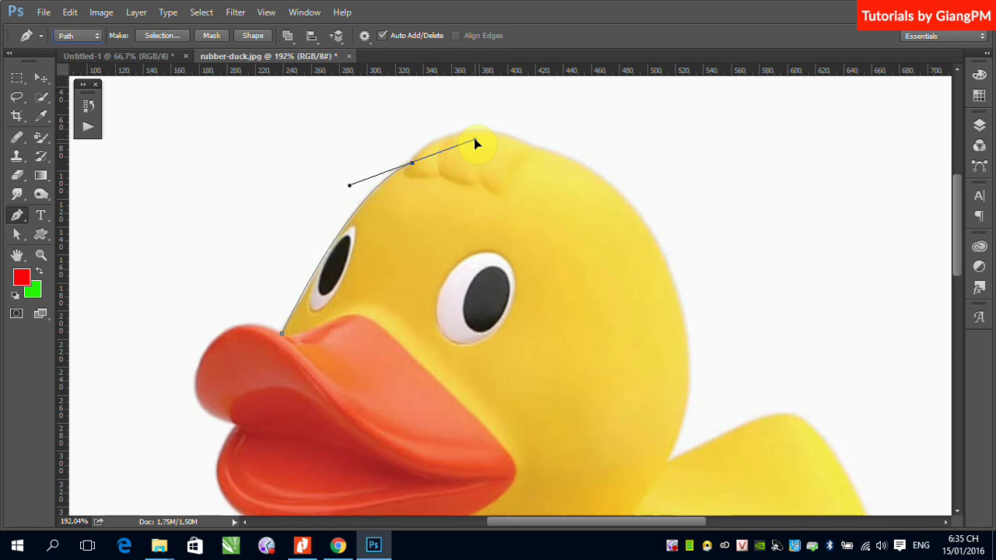
mouse_move(474, 140)
mouse_down()
mouse_move(413, 147)
mouse_move(550, 117)
mouse_move(453, 145)
mouse_move(497, 138)
mouse_move(448, 141)
mouse_move(503, 131)
mouse_move(469, 140)
mouse_move(487, 135)
mouse_move(480, 129)
mouse_up()
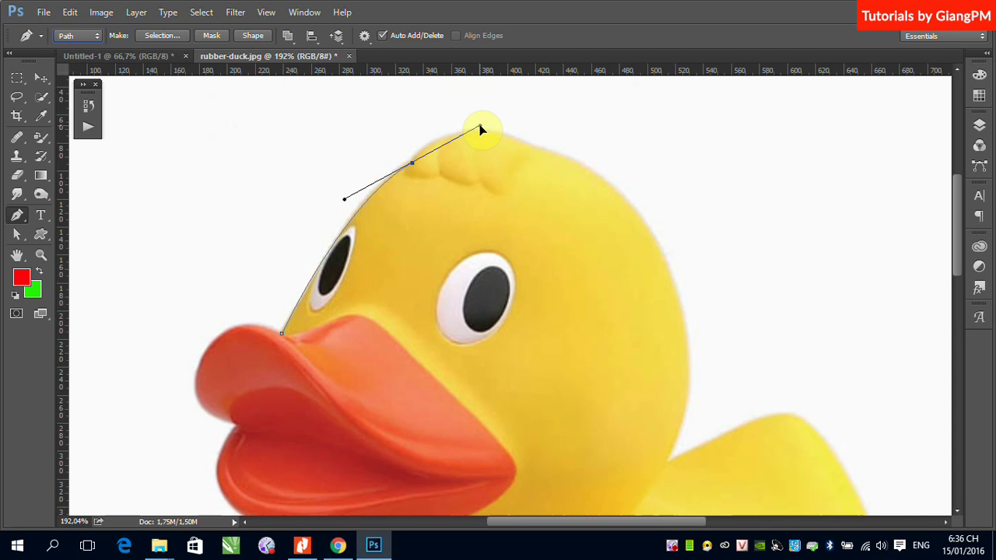
mouse_move(478, 123)
mouse_down()
mouse_move(487, 126)
mouse_move(471, 136)
mouse_up()
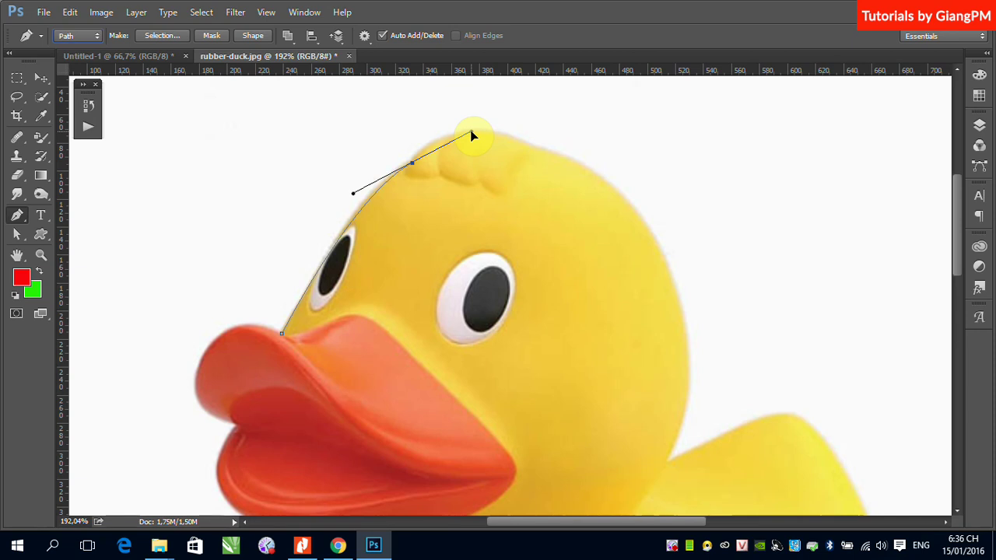
Step: Break the front tuft anchor's outgoing handle upward, curve over the tuft to its rear base, and redirect that anchor's outgoing handle along the head
drag(467, 132, 424, 121)
drag(424, 122, 427, 138)
drag(541, 148, 605, 200)
mouse_move(599, 185)
mouse_down()
mouse_move(599, 176)
mouse_move(593, 189)
mouse_move(591, 181)
mouse_up()
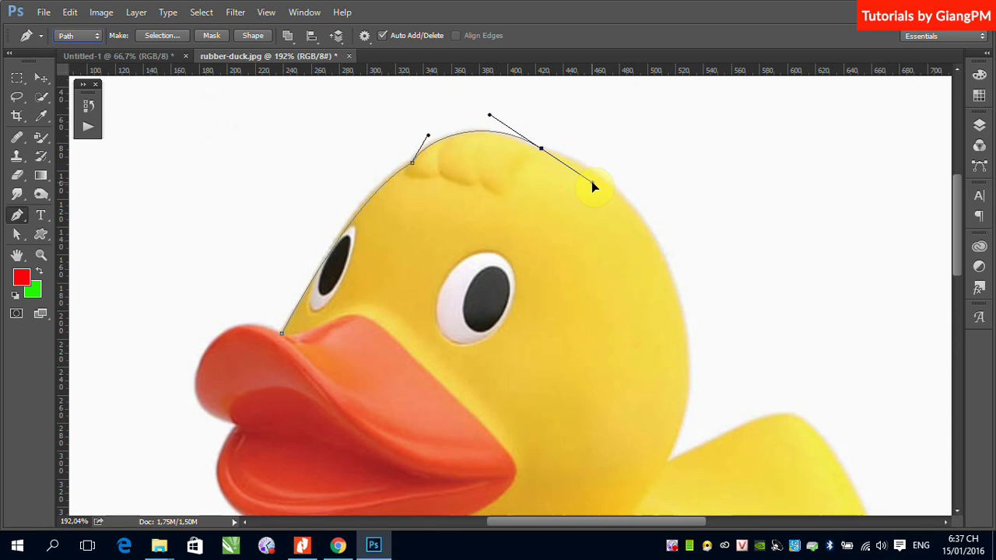
drag(592, 183, 592, 183)
drag(601, 160, 601, 163)
Step: Curve the path down the back of the head to a smooth anchor beyond the eyes, fine-tuning its handles and position to the edge
click(679, 299)
drag(681, 305, 698, 378)
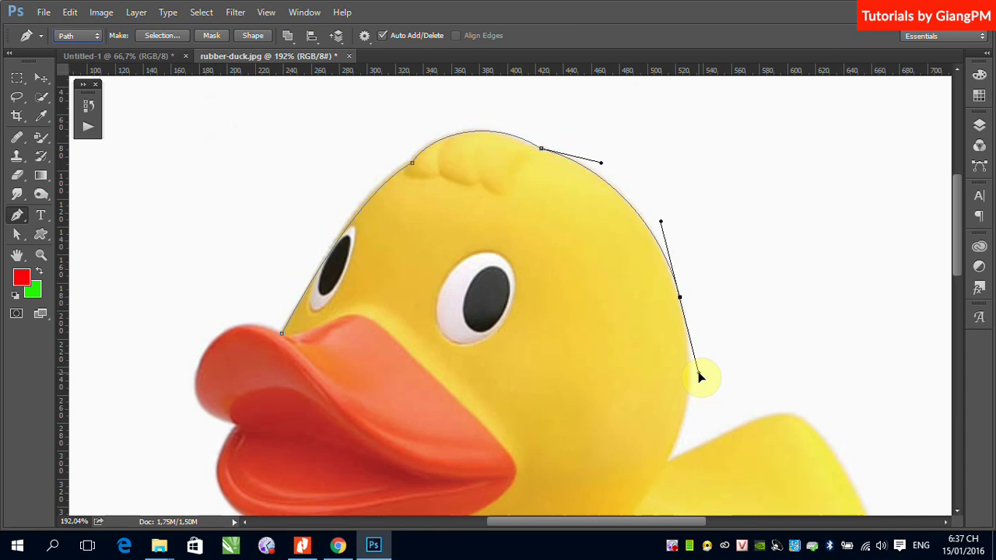
mouse_move(700, 377)
mouse_down()
mouse_move(722, 371)
mouse_move(693, 372)
mouse_up()
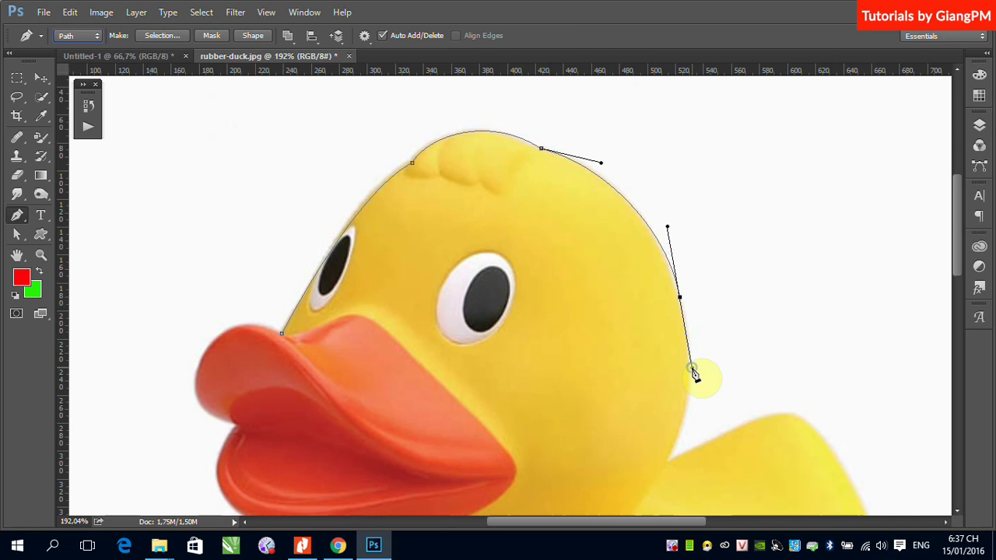
right_click(706, 363)
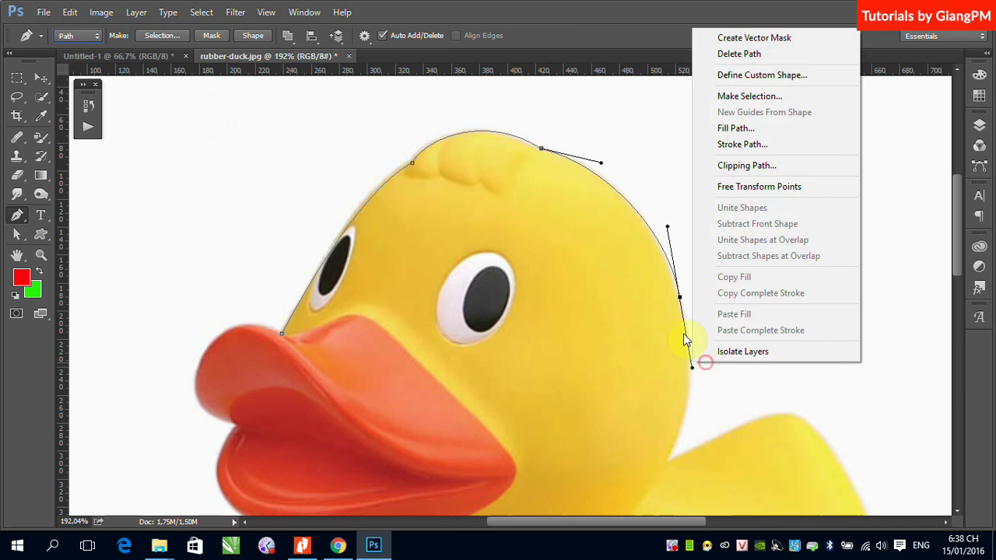
click(633, 35)
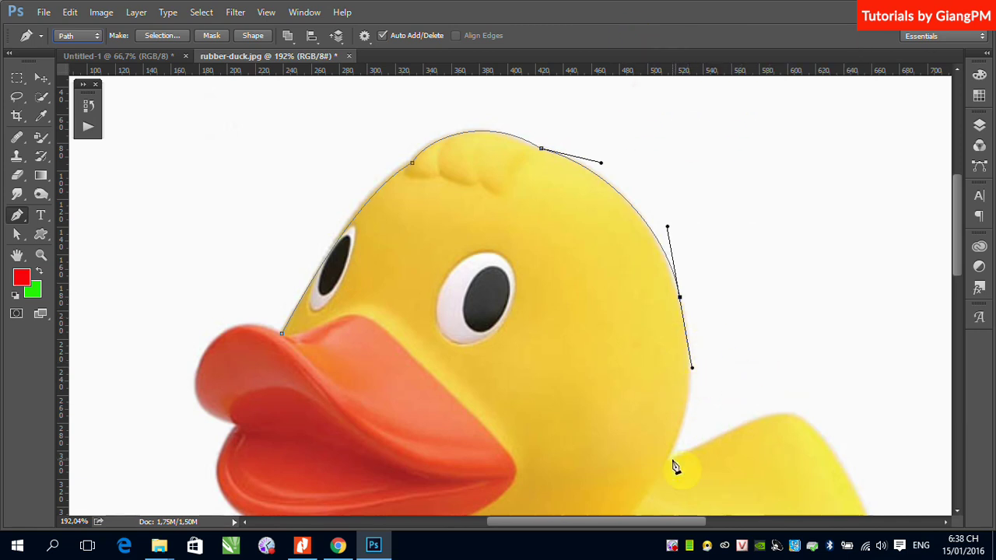
ctrl+click(679, 297)
mouse_move(679, 297)
mouse_down()
mouse_move(731, 300)
mouse_move(679, 311)
mouse_move(734, 309)
mouse_move(692, 318)
mouse_move(869, 282)
mouse_move(680, 316)
mouse_move(688, 361)
mouse_move(675, 279)
mouse_move(685, 324)
mouse_move(682, 314)
mouse_move(698, 314)
mouse_move(679, 317)
mouse_move(689, 318)
mouse_move(678, 296)
mouse_up()
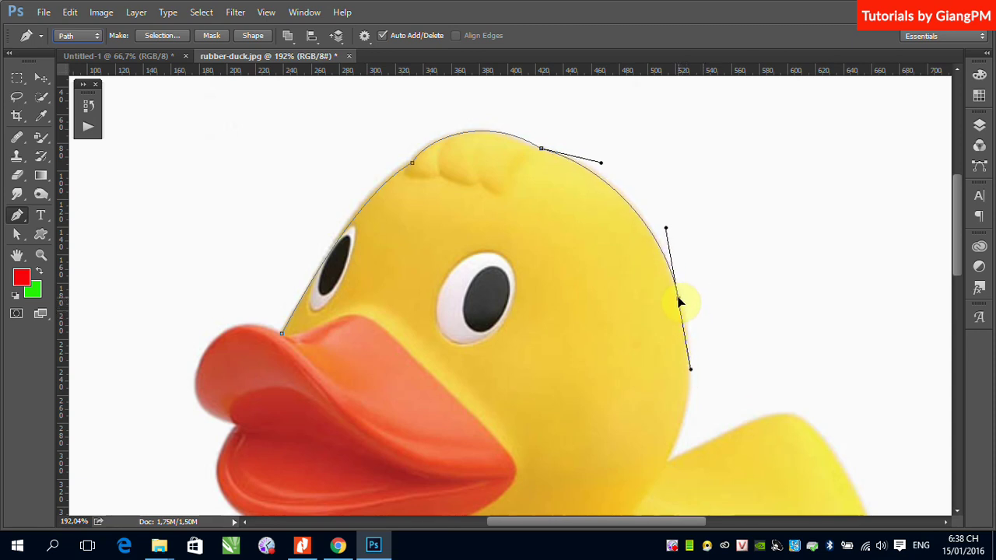
Step: Continue the path to the junction of neck and back, turn the outgoing handle toward the tail, and curve up to the tail tip
click(667, 461)
drag(668, 466, 634, 503)
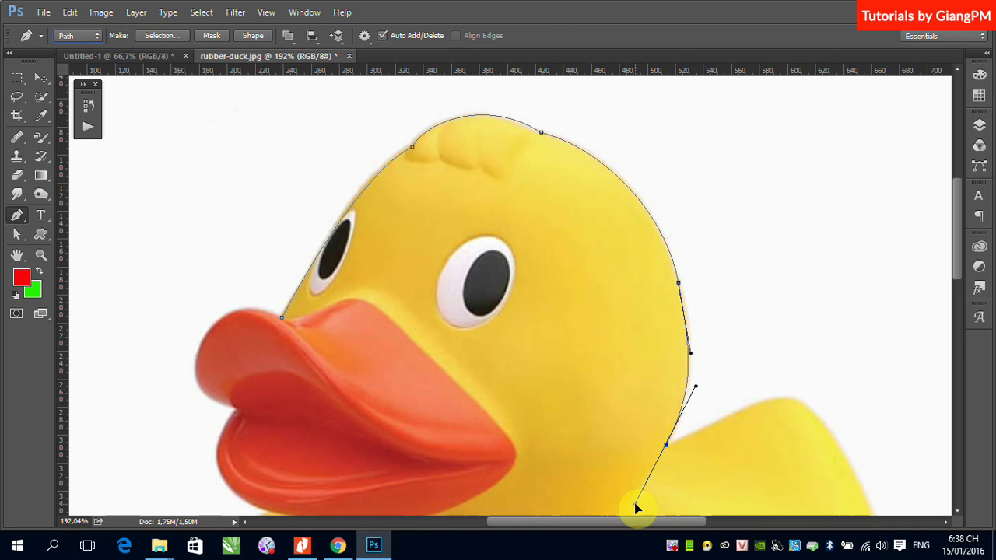
drag(634, 503, 715, 420)
drag(783, 418, 778, 301)
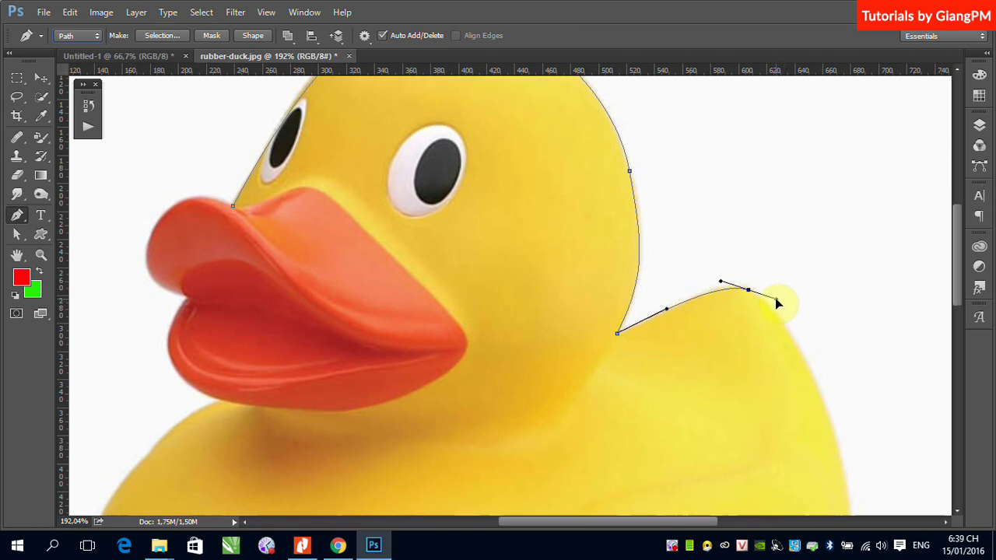
Step: Curve the path from the tail tip down the rear to a lower-rear anchor, leaving its outgoing handle short and aimed along the underside
drag(813, 438, 745, 270)
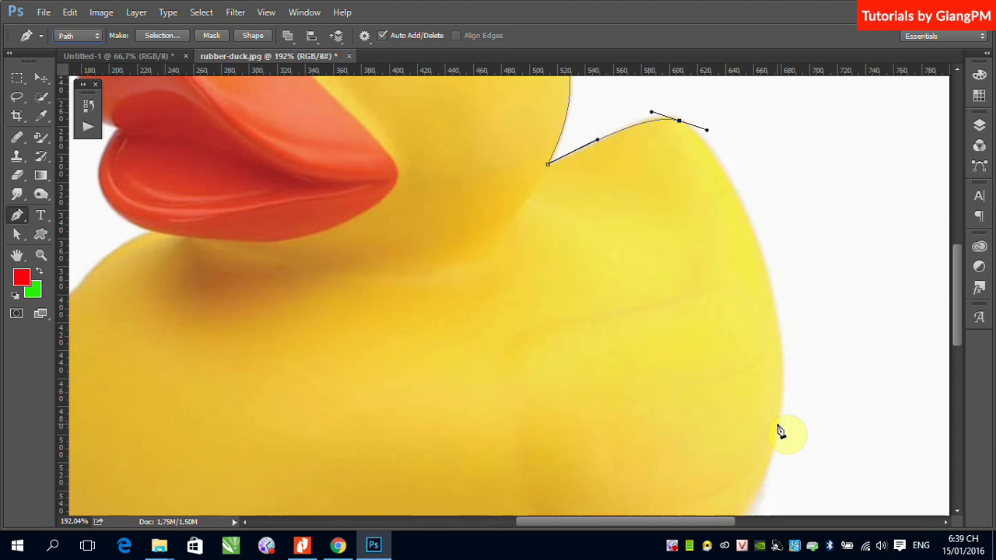
key(ctrl+minus)
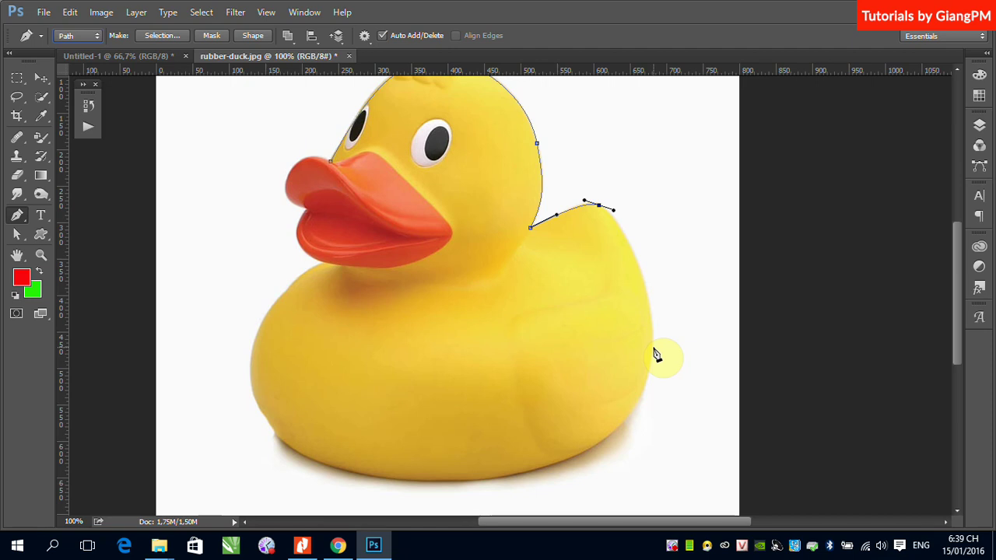
click(633, 407)
drag(623, 434, 581, 489)
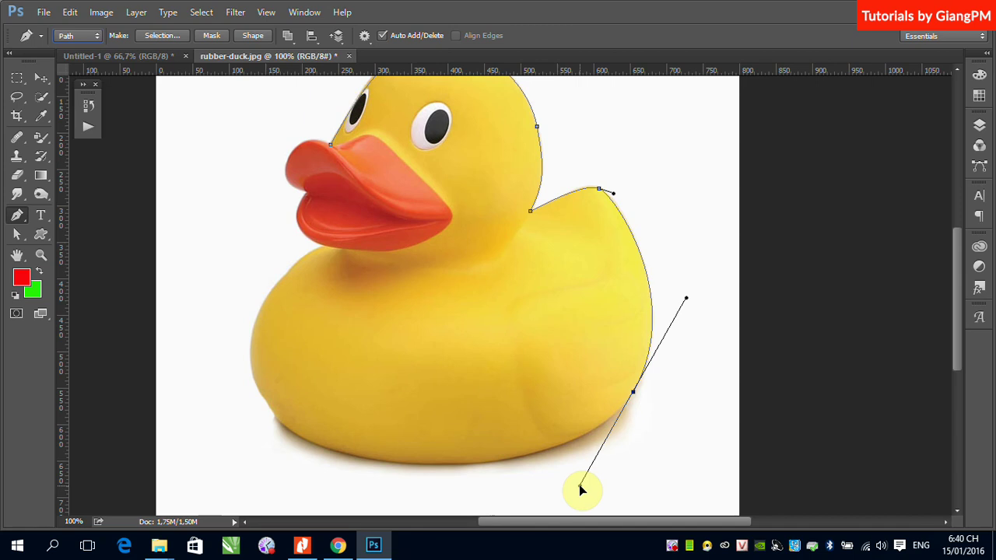
drag(579, 489, 612, 424)
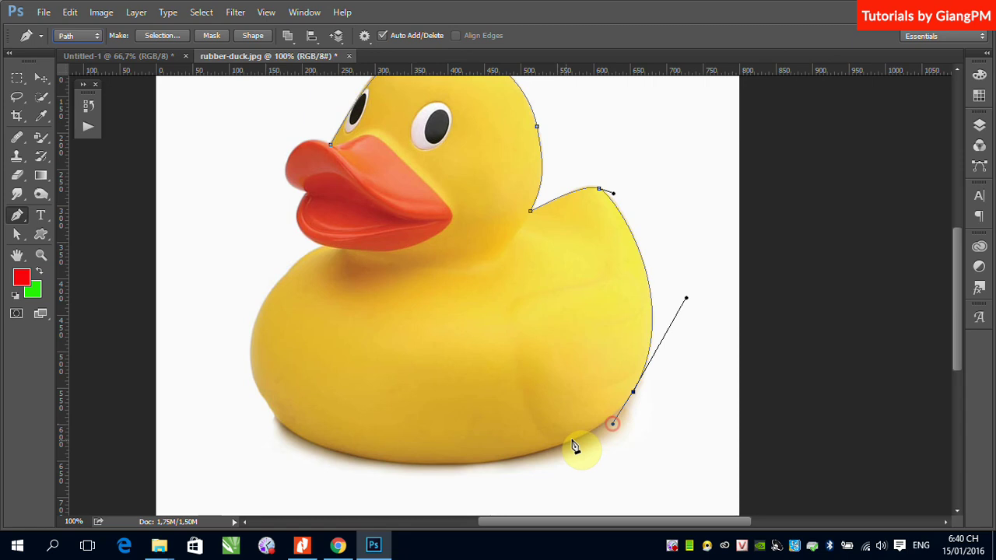
Step: Trace the duck's underside to its lower front corner and curve up to an anchor at the breast's foremost point
drag(446, 466, 326, 475)
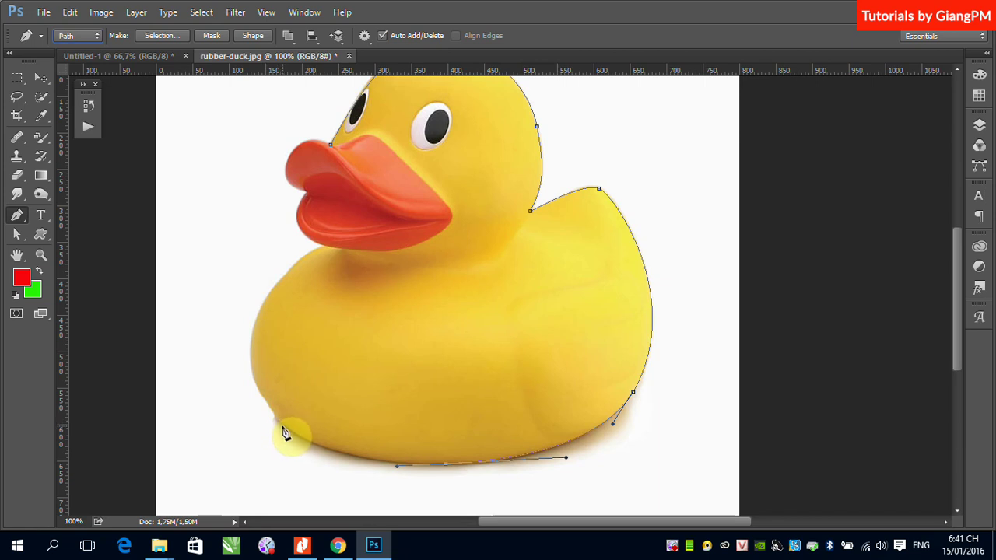
mouse_move(285, 428)
mouse_down()
mouse_move(214, 391)
mouse_move(272, 421)
mouse_up()
drag(252, 348, 254, 314)
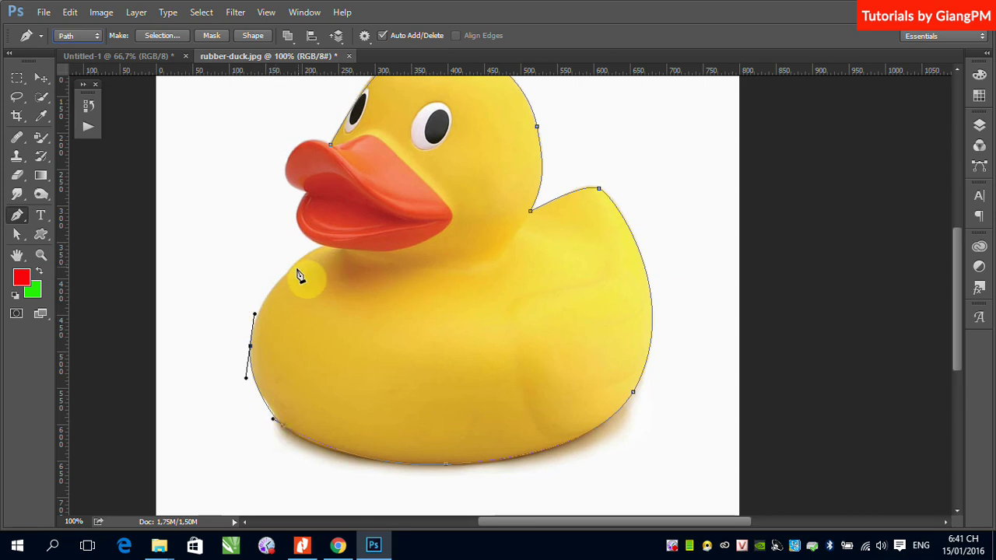
Step: Trace the upper breast and both beak lips with curved segments and close the path on its starting anchor
drag(288, 273, 299, 239)
mouse_move(306, 193)
mouse_down()
mouse_move(327, 178)
mouse_move(329, 160)
mouse_move(327, 171)
mouse_move(285, 179)
mouse_move(294, 193)
mouse_up()
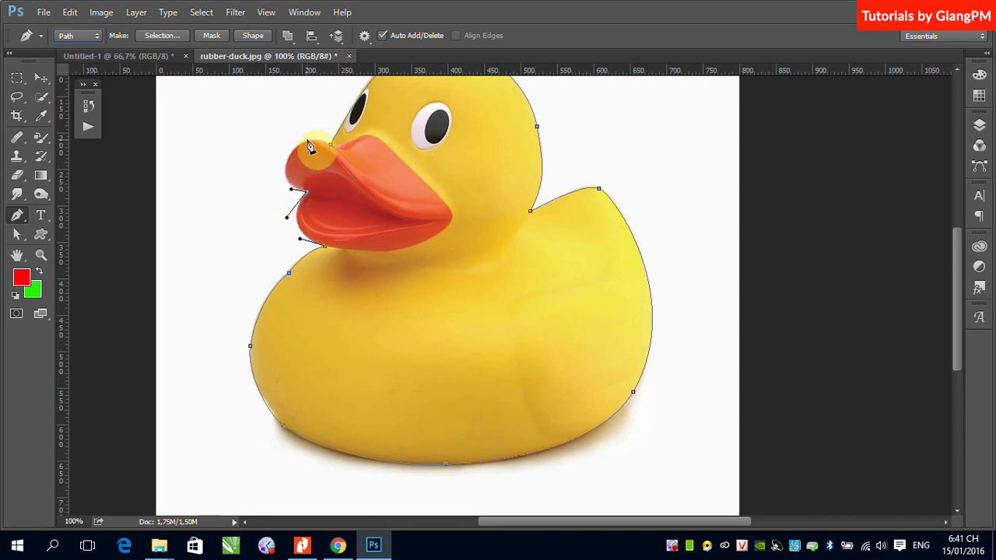
mouse_move(307, 142)
mouse_down()
mouse_move(348, 117)
mouse_move(310, 134)
mouse_up()
click(330, 146)
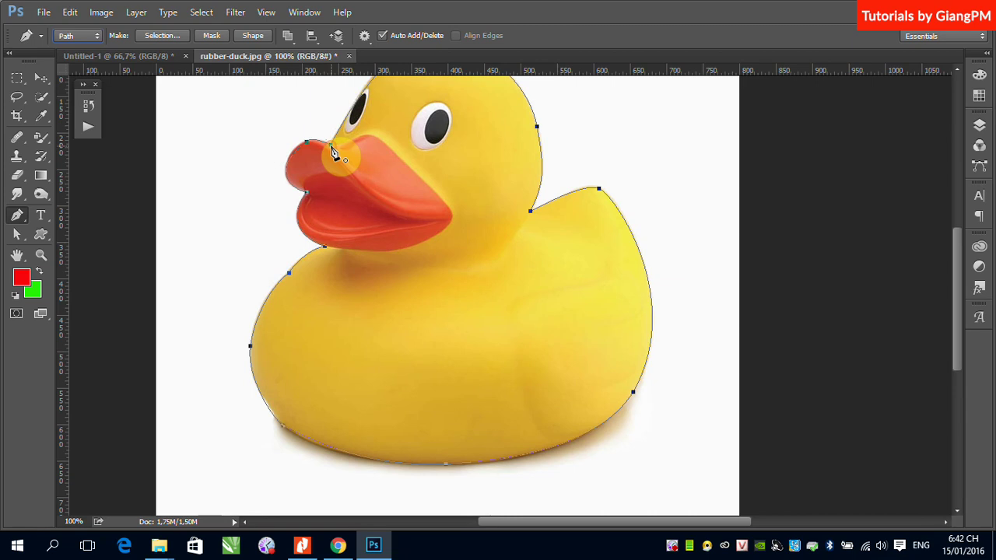
Step: Add an anchor point to the closed path between the underside anchor and the lower-rear anchor with the Add Anchor Point Tool
click(21, 238)
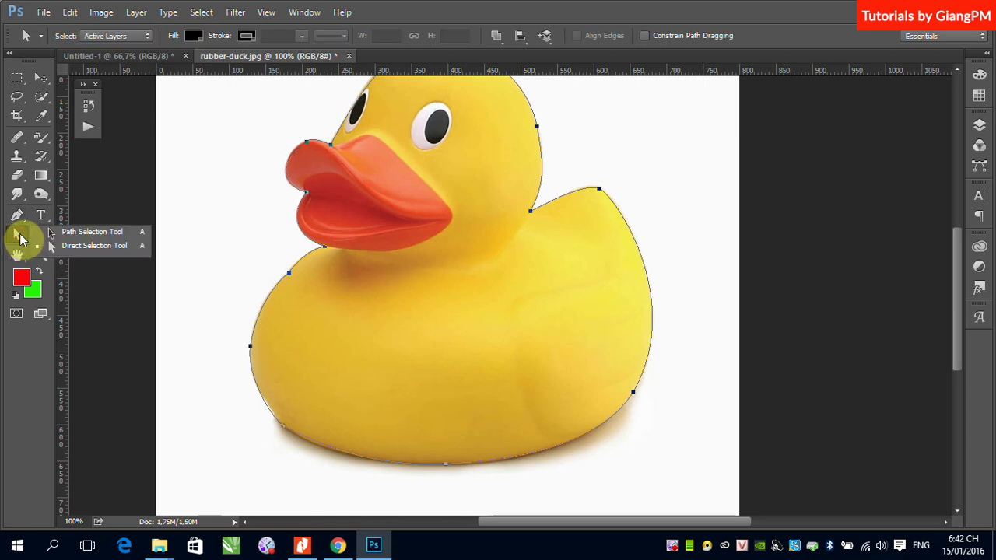
click(14, 218)
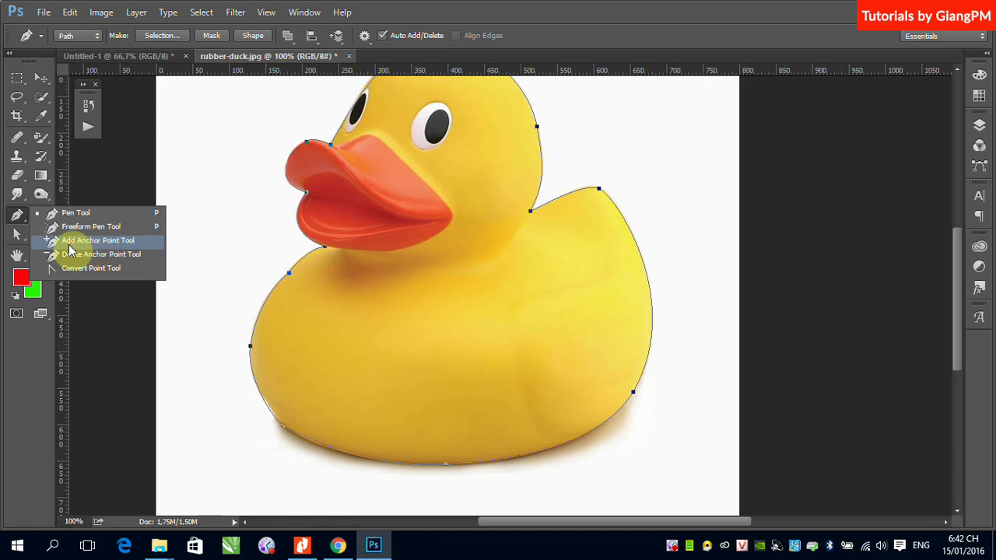
click(70, 243)
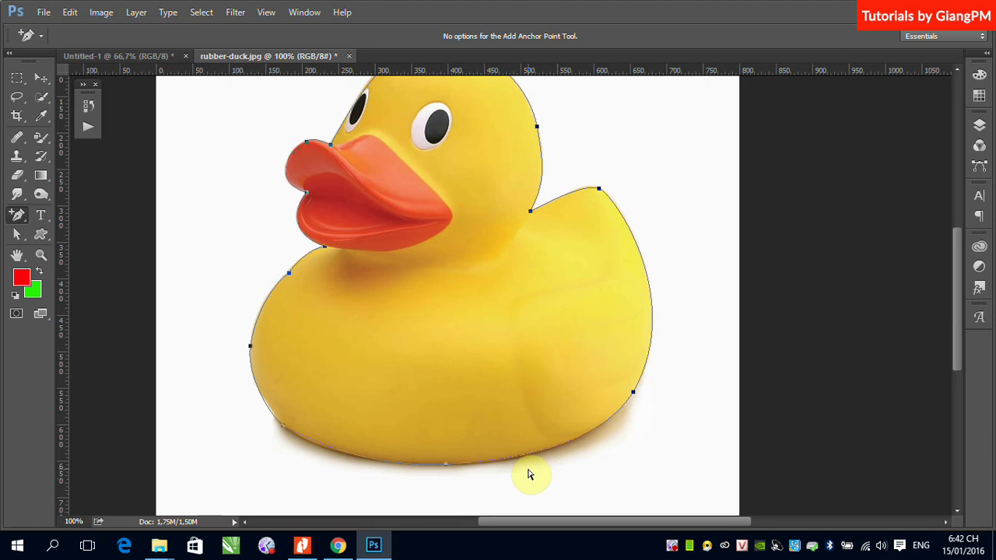
click(557, 448)
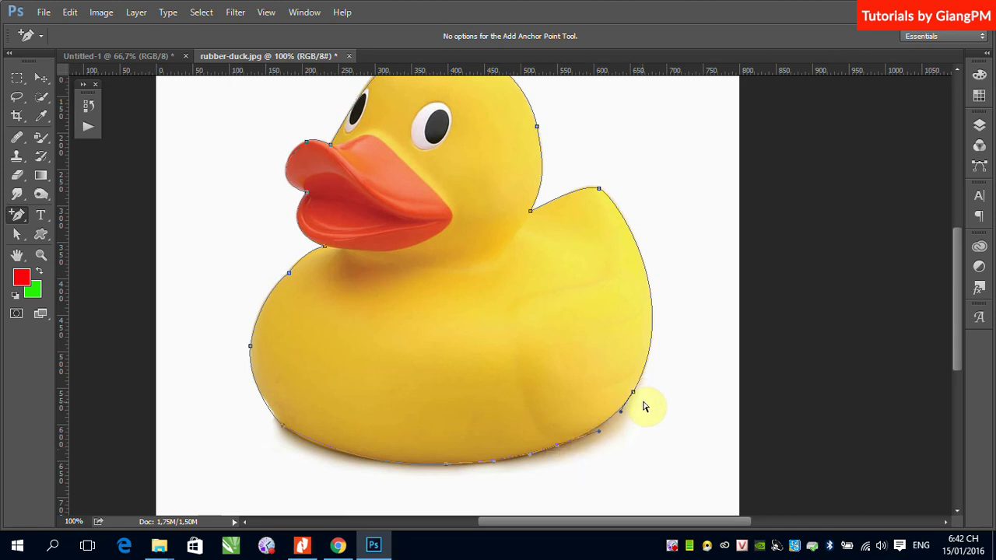
click(435, 464)
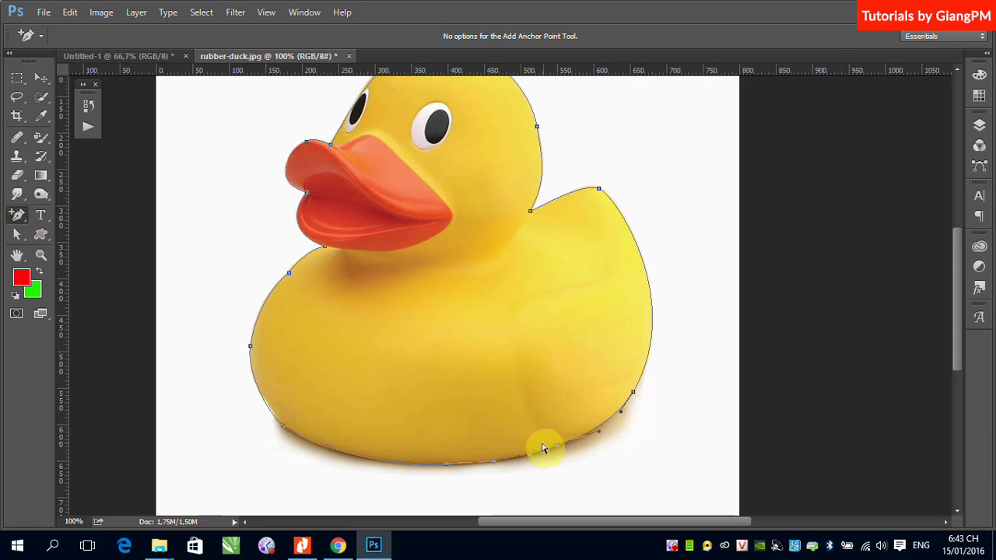
Step: Remove the extra anchor on the rear underside with the Delete Anchor Point Tool
drag(18, 218, 74, 263)
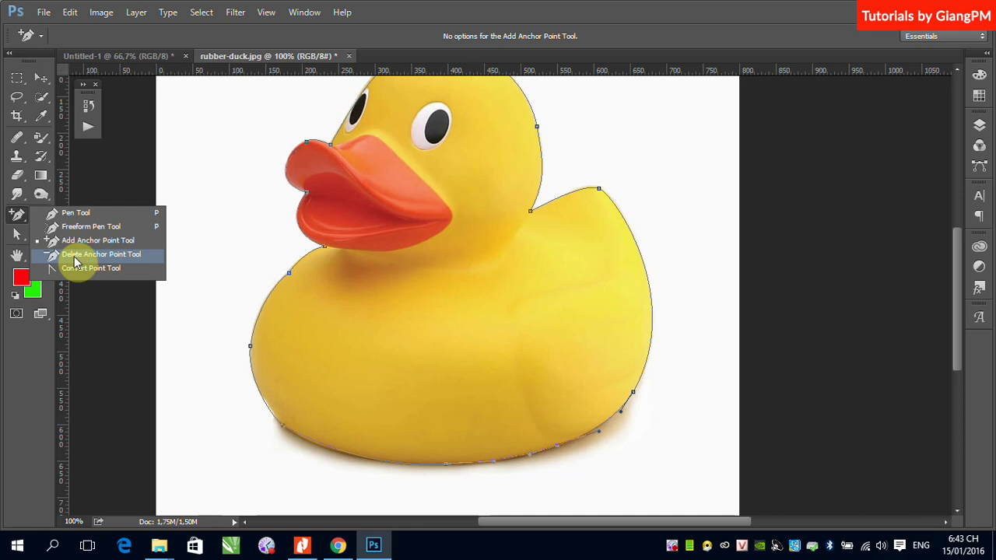
drag(74, 256, 74, 255)
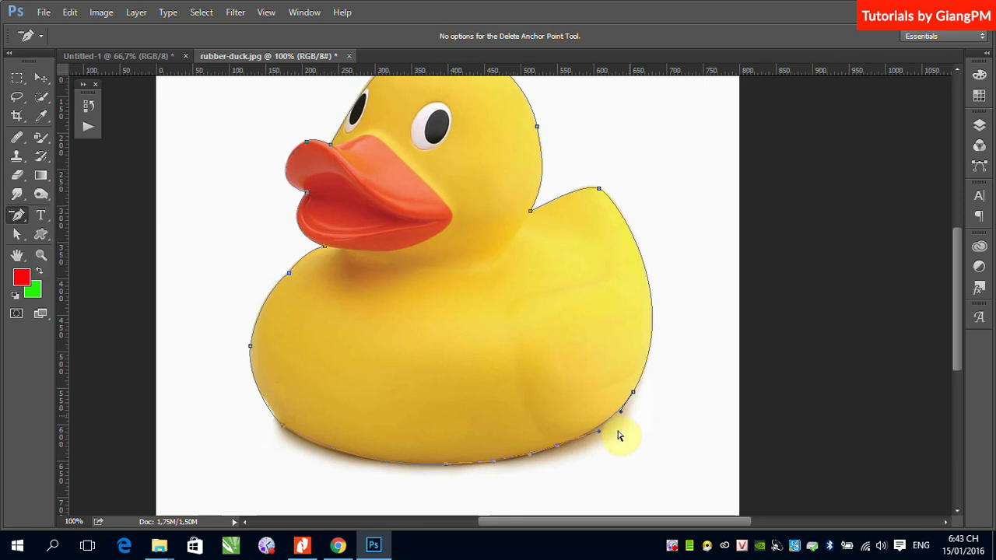
click(559, 451)
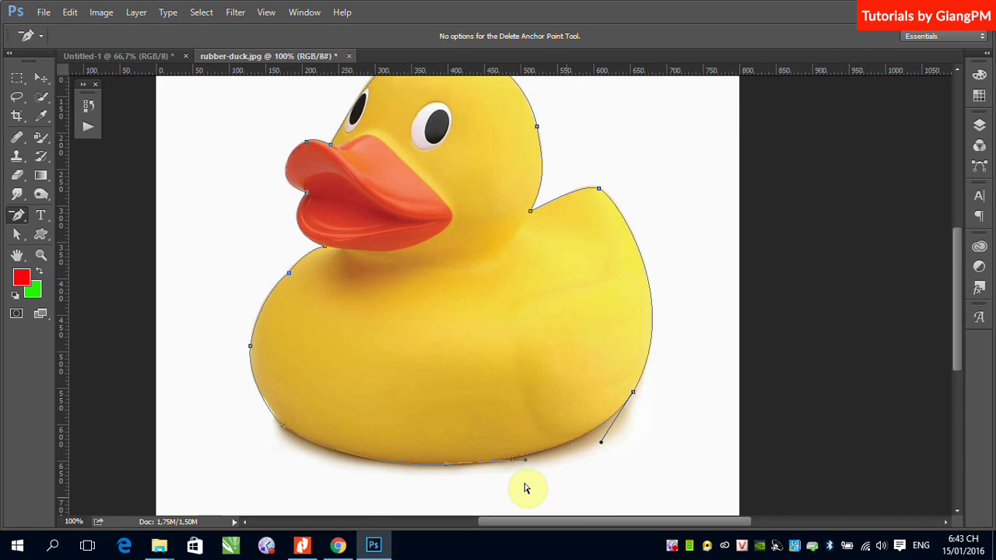
Step: Adjust the lower-rear anchor's underside handle independently with the Convert Point Tool, extending it slightly down and away from the anchor
right_click(18, 221)
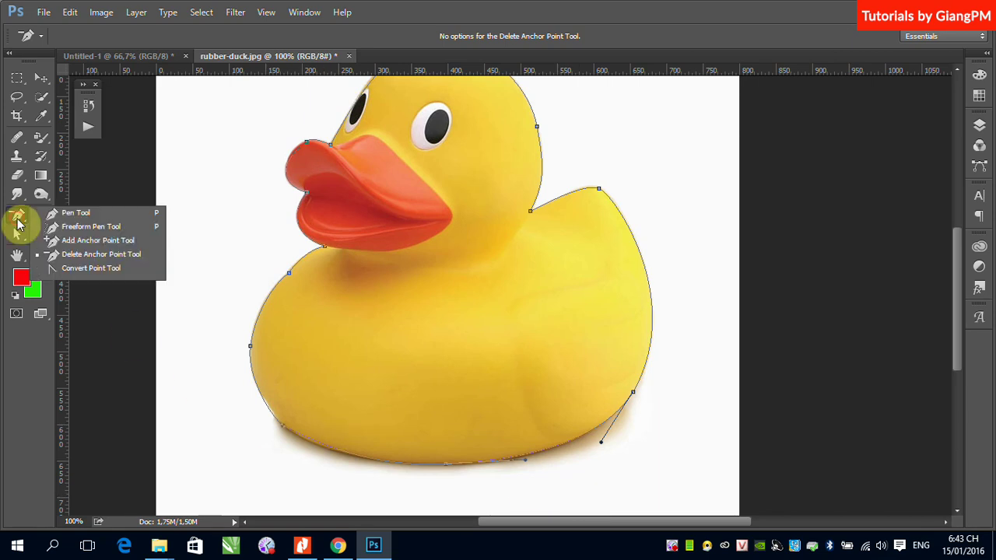
click(74, 269)
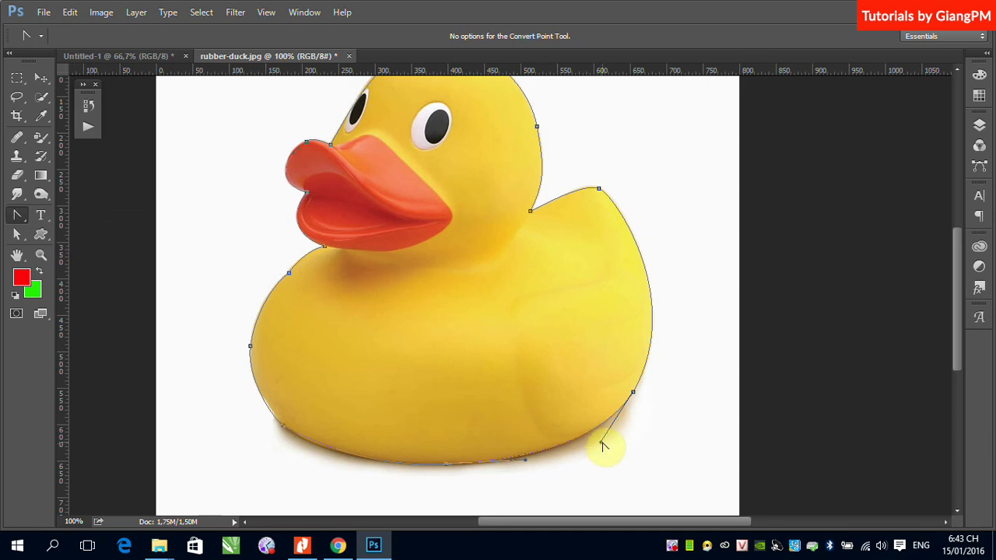
mouse_move(602, 444)
mouse_down()
mouse_move(657, 434)
mouse_move(607, 444)
mouse_move(556, 474)
mouse_move(591, 465)
mouse_move(597, 449)
mouse_up()
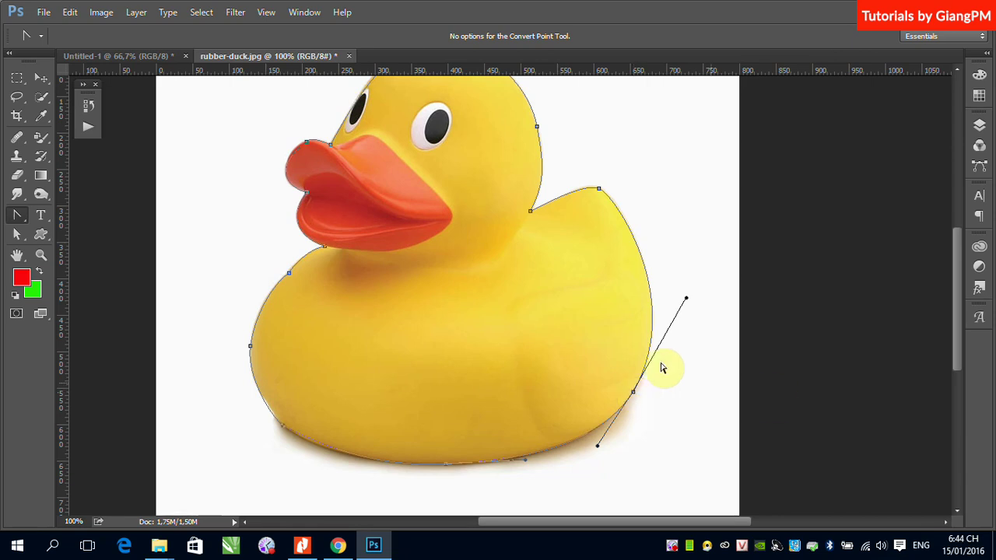
Step: Convert the lower-rear anchor to a corner point, and pull out new symmetrical handles to make it smooth again
click(634, 396)
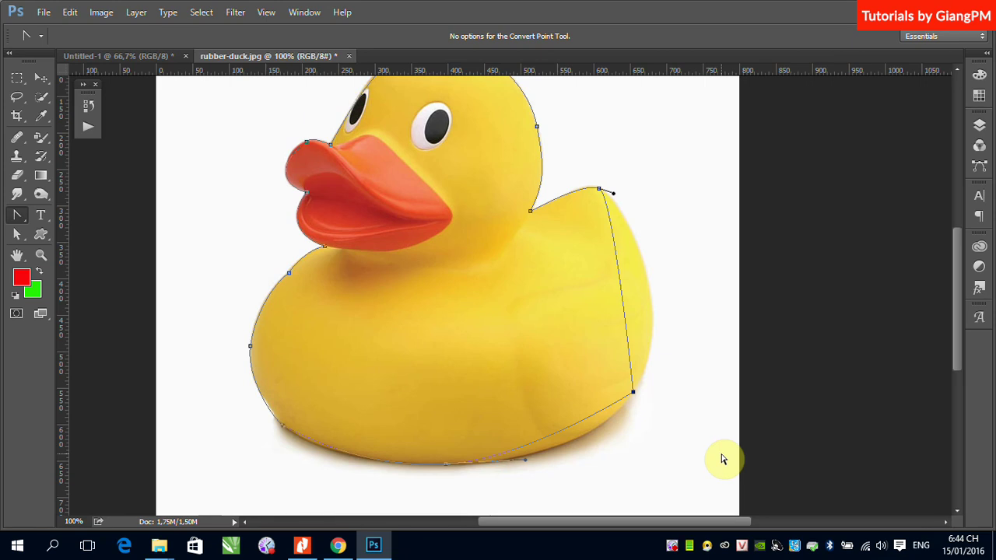
click(633, 393)
drag(634, 395, 591, 454)
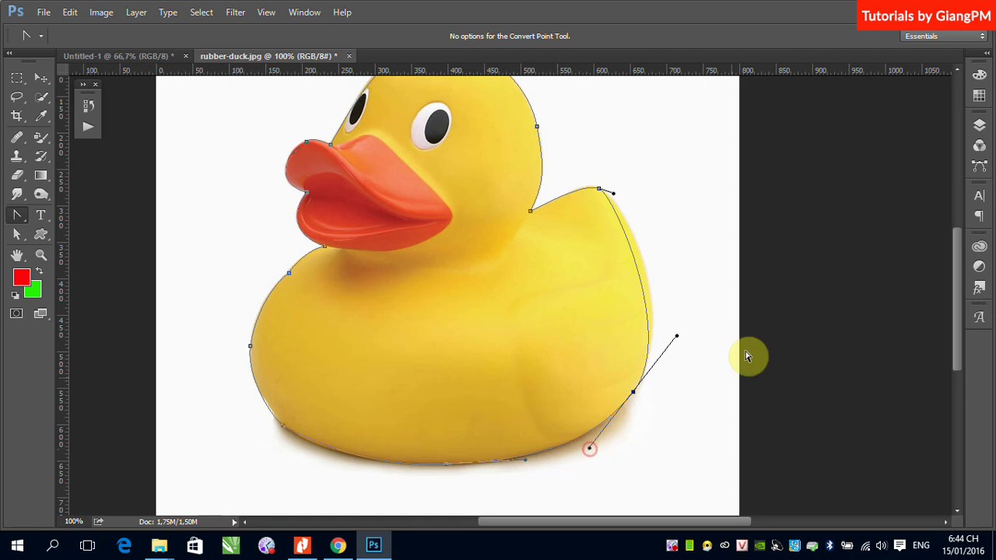
Step: Extend the lower-rear anchor's upper handle upward with the Convert Point Tool so the path follows the duck's back
click(677, 335)
drag(677, 336, 686, 301)
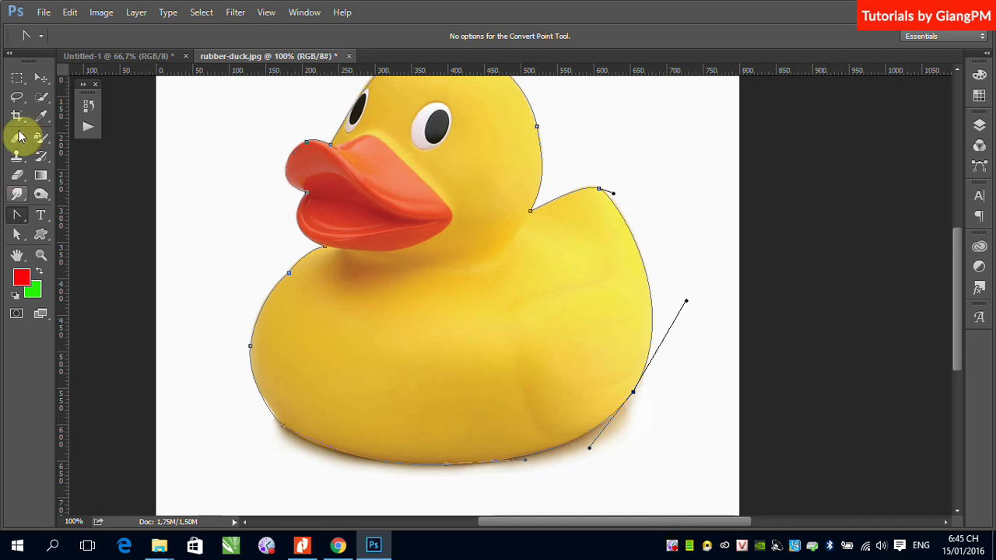
Step: Display the Paths list with extra room below its entries, and deselect and reactivate the Work Path
click(17, 78)
key(ctrl+minus)
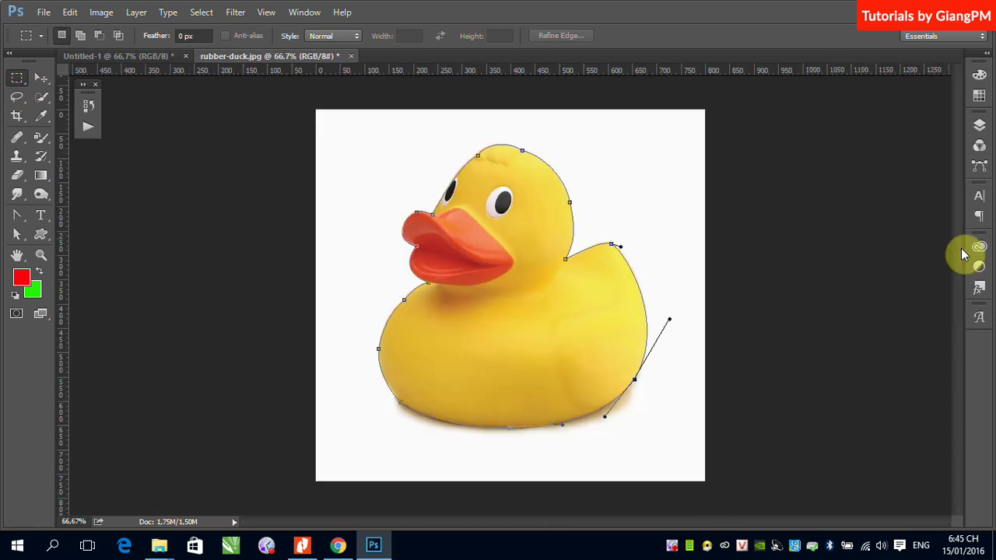
click(41, 78)
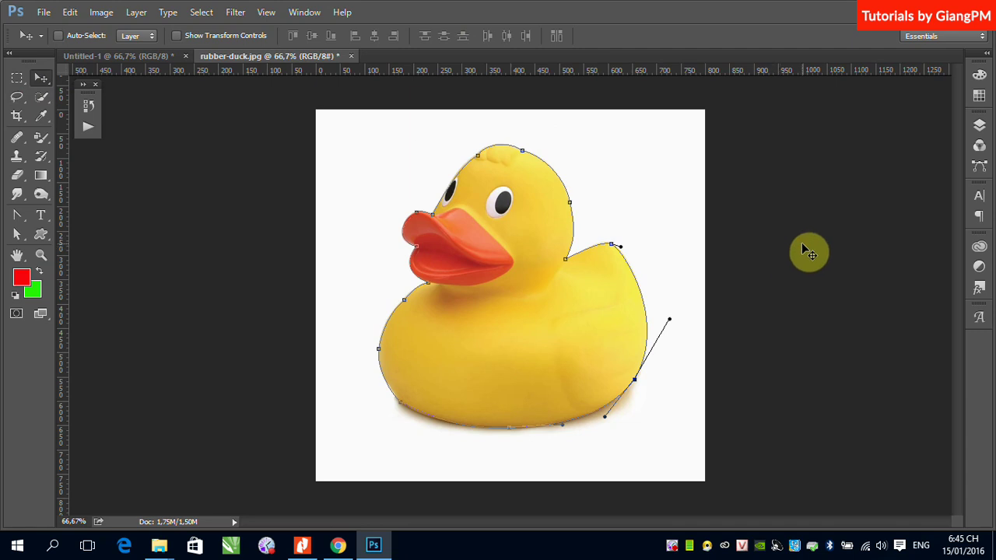
click(983, 172)
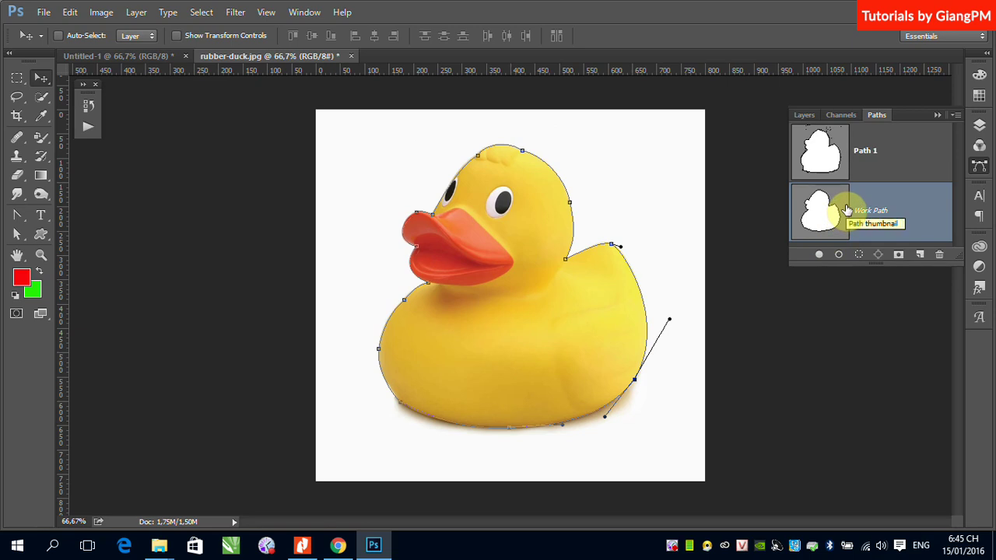
drag(956, 263, 949, 336)
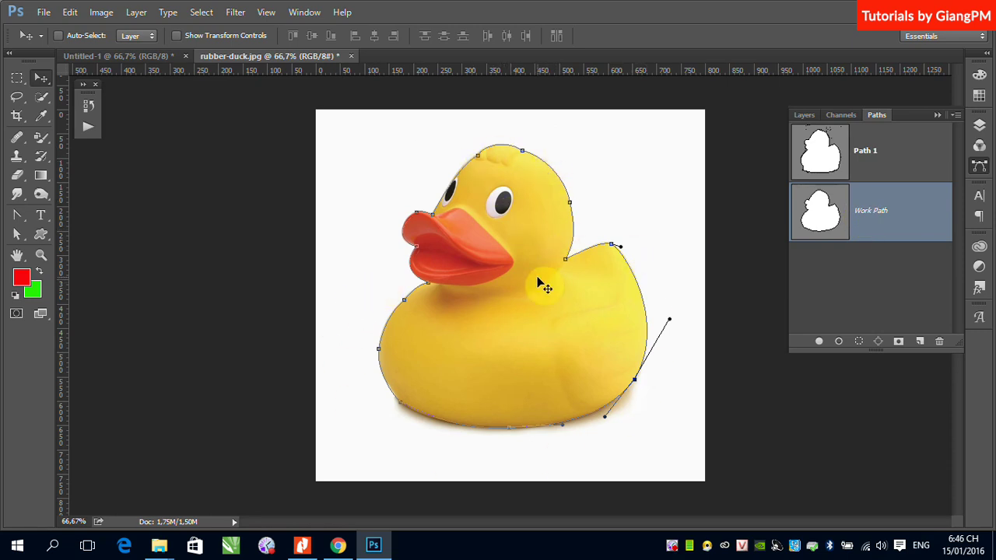
click(890, 284)
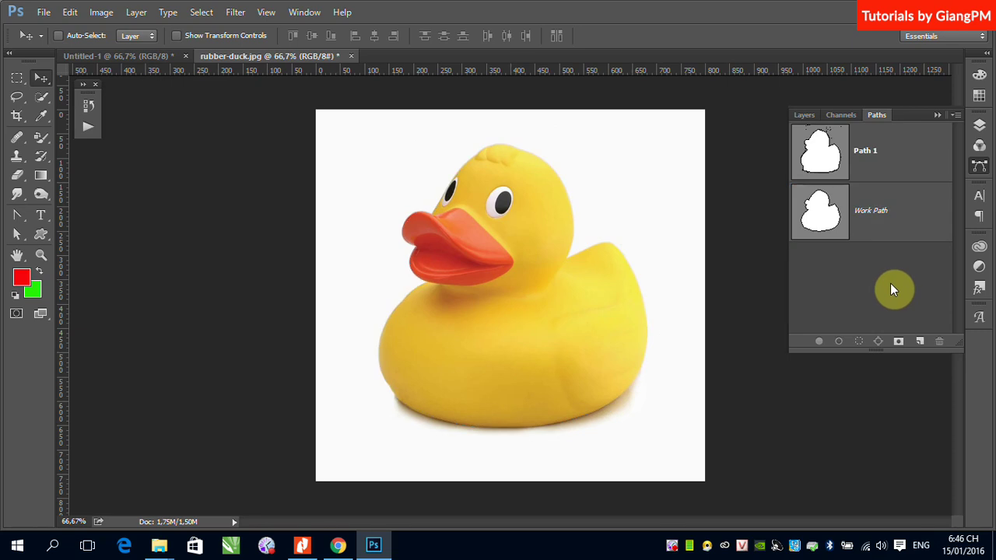
click(879, 216)
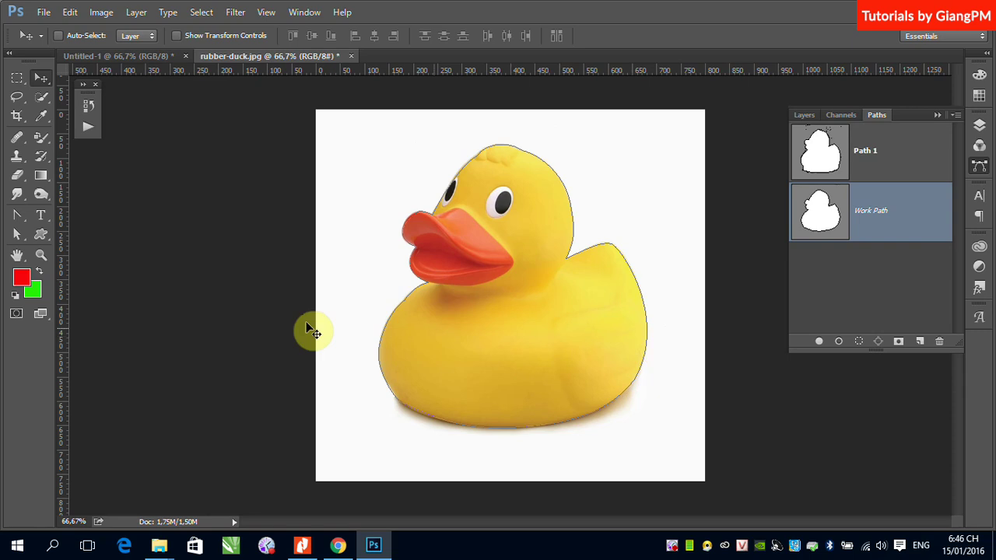
Step: Select the whole duck path with the Path Selection Tool, shift it sideways off the duck, and move it back onto the outline
click(16, 234)
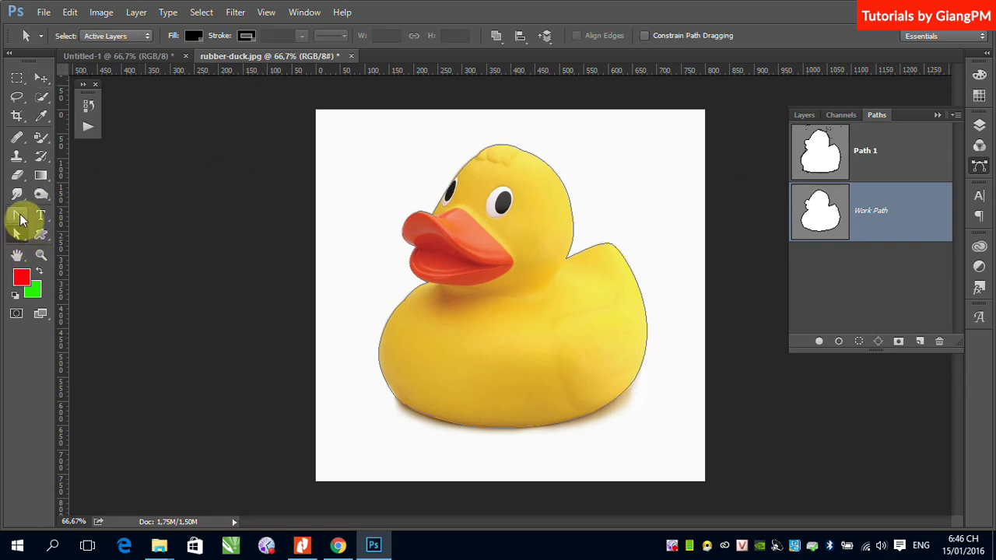
drag(17, 216, 81, 232)
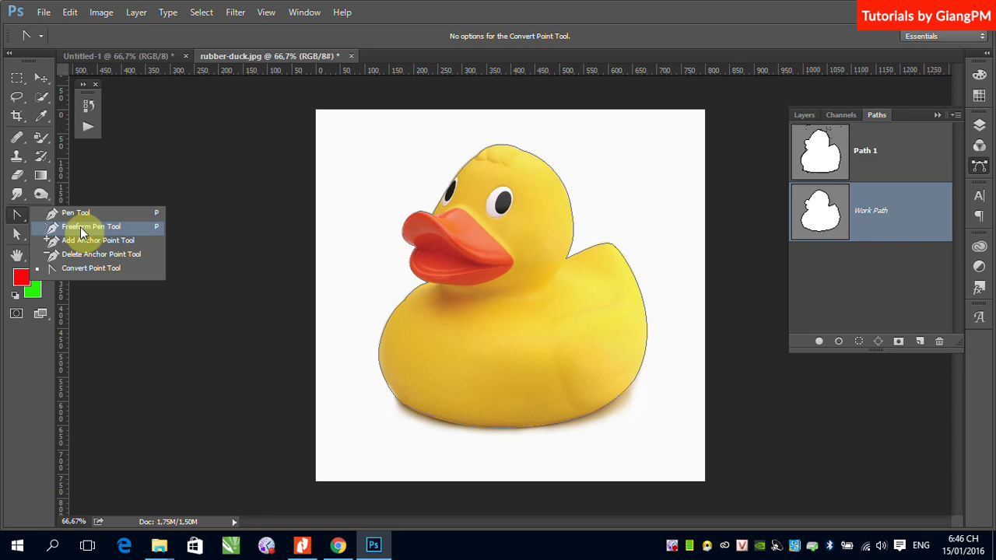
click(17, 239)
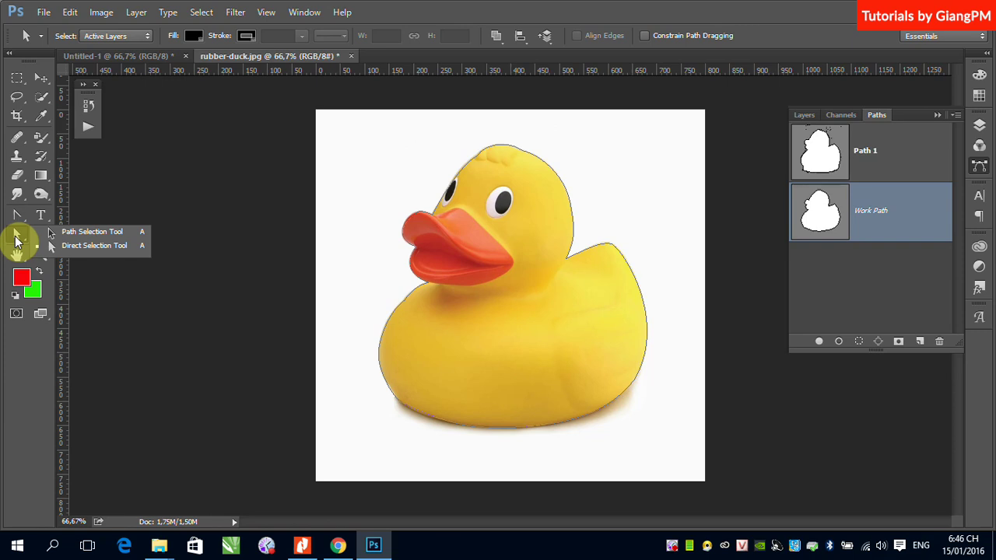
click(73, 242)
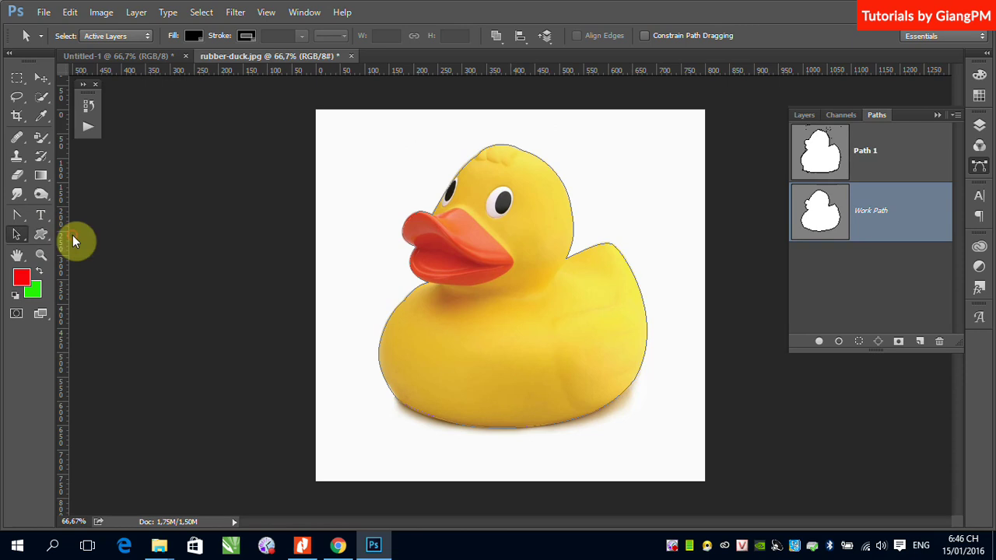
click(546, 167)
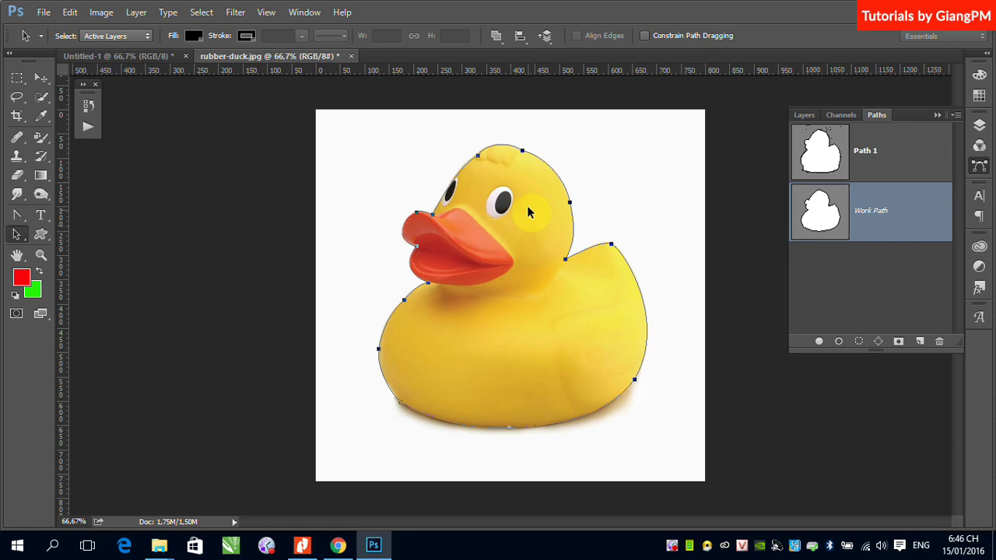
drag(630, 162, 651, 174)
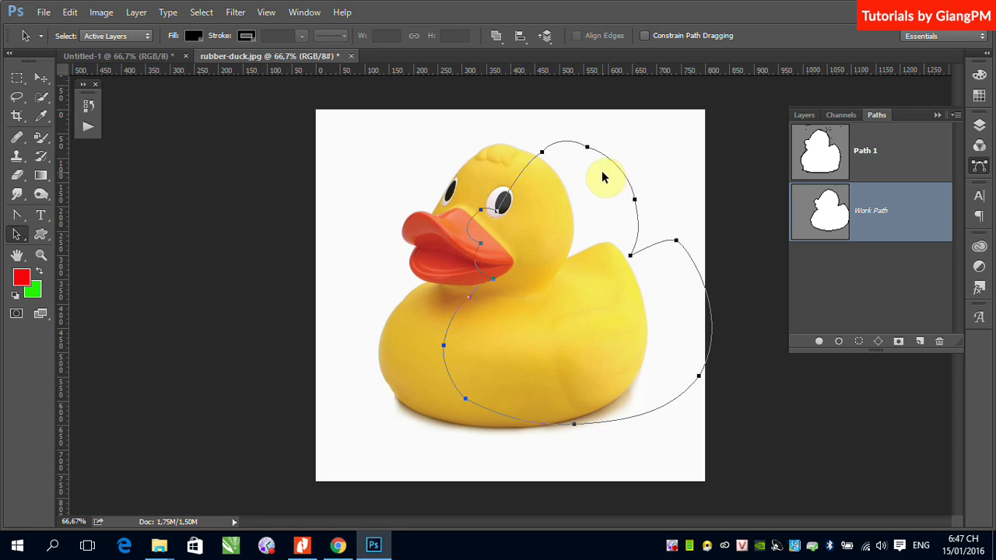
click(607, 169)
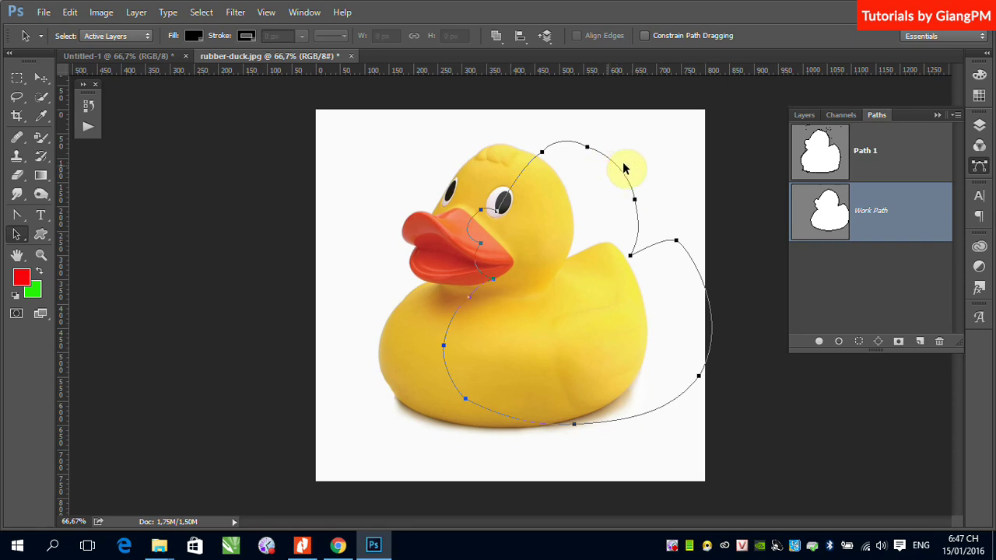
drag(611, 167, 550, 165)
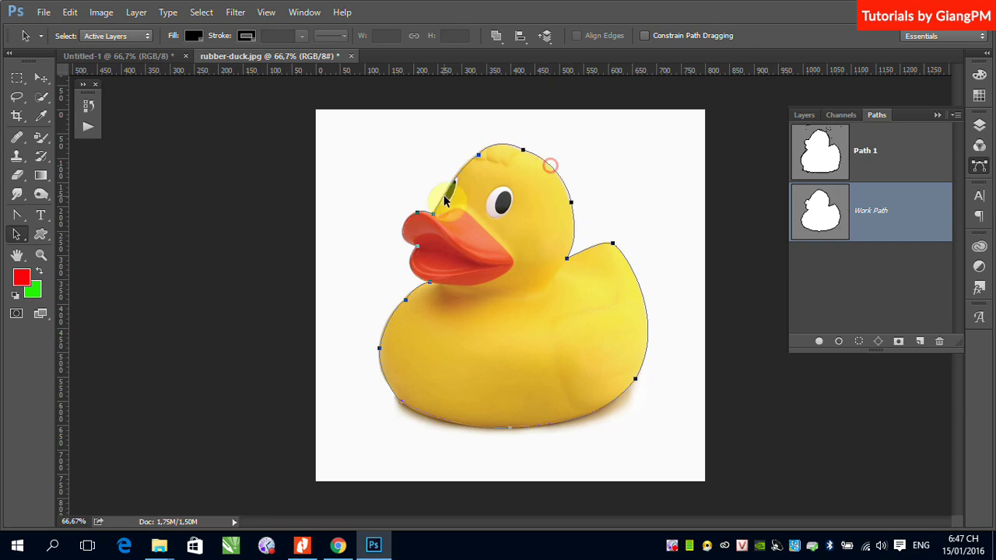
Step: Shrink the selected path with Free Transform Path by pulling its upper-rear corner down and slightly inward, and apply the transformation
click(69, 14)
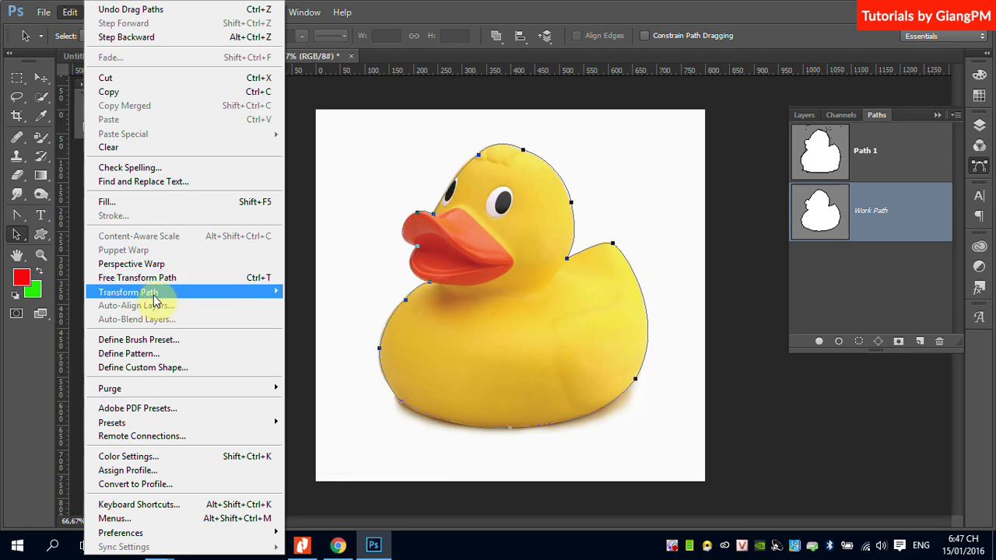
mouse_move(151, 303)
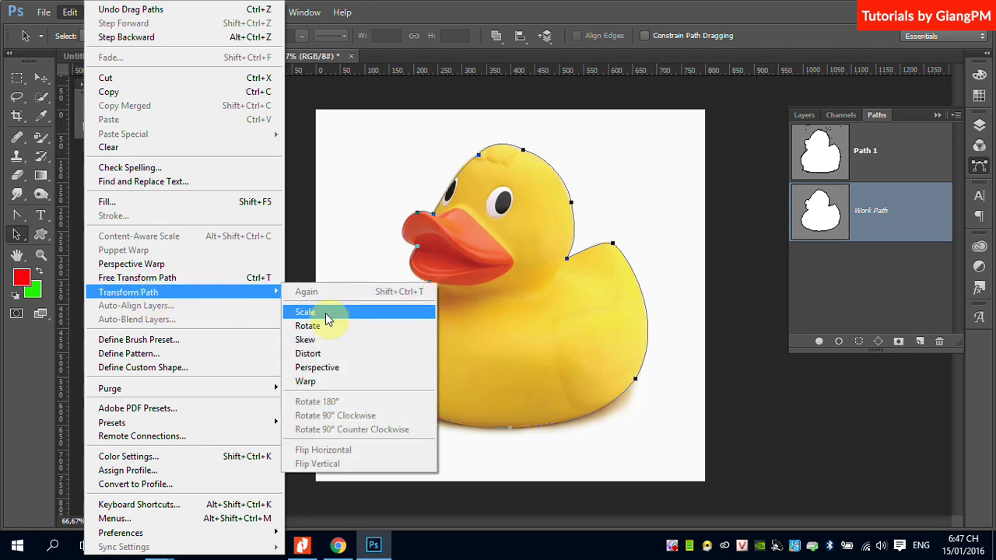
click(146, 278)
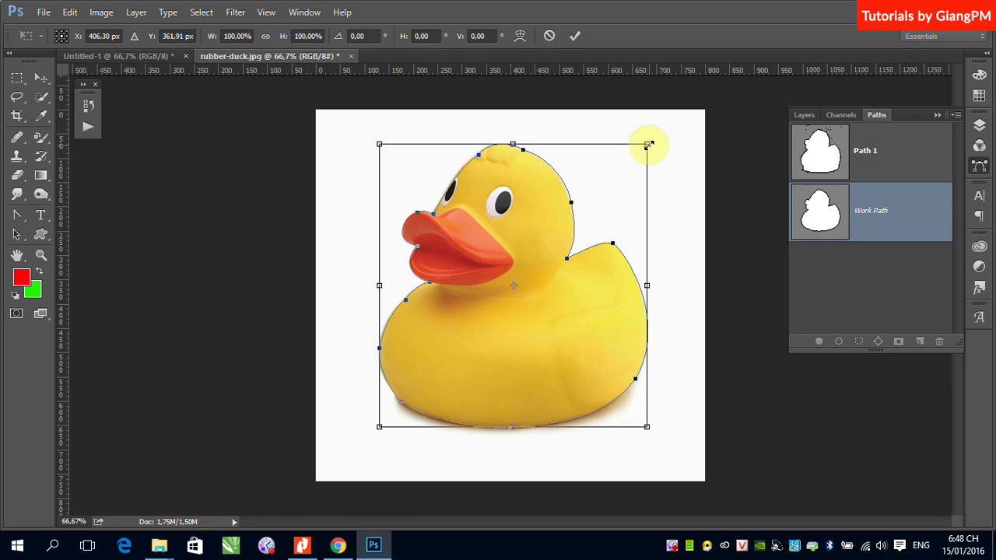
drag(647, 143, 643, 176)
key(Return)
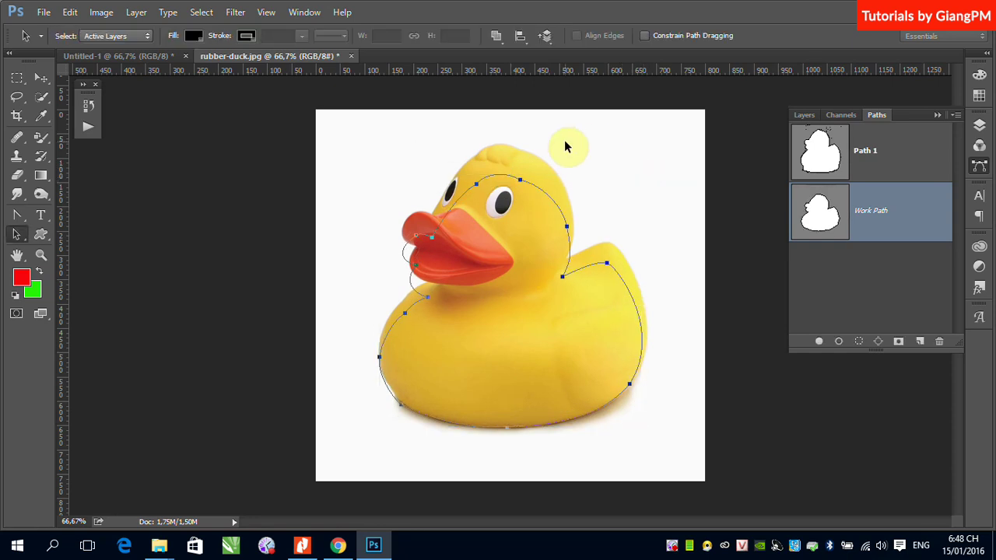
Step: Delete the transformed path, and undo both the deletion and the scaling
key(Delete)
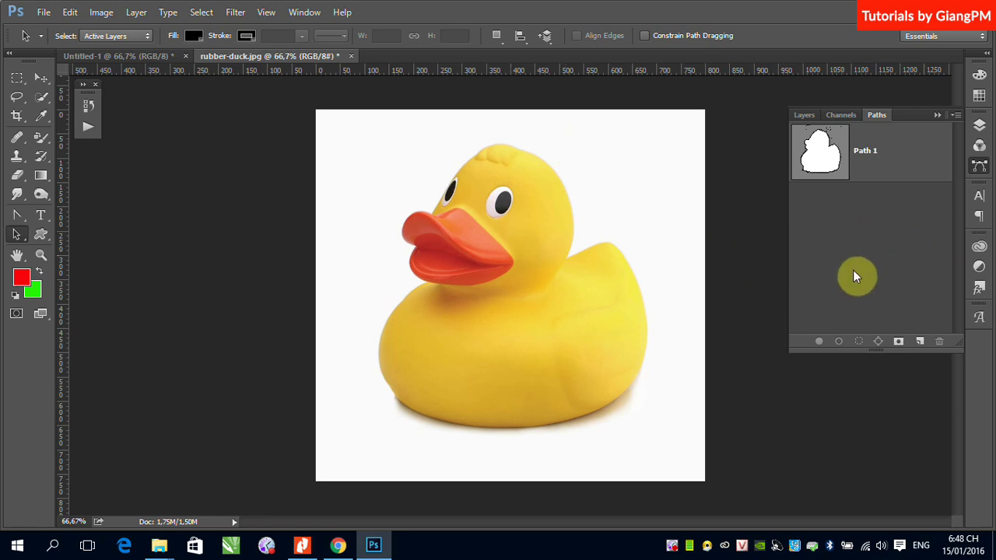
key(ctrl+z)
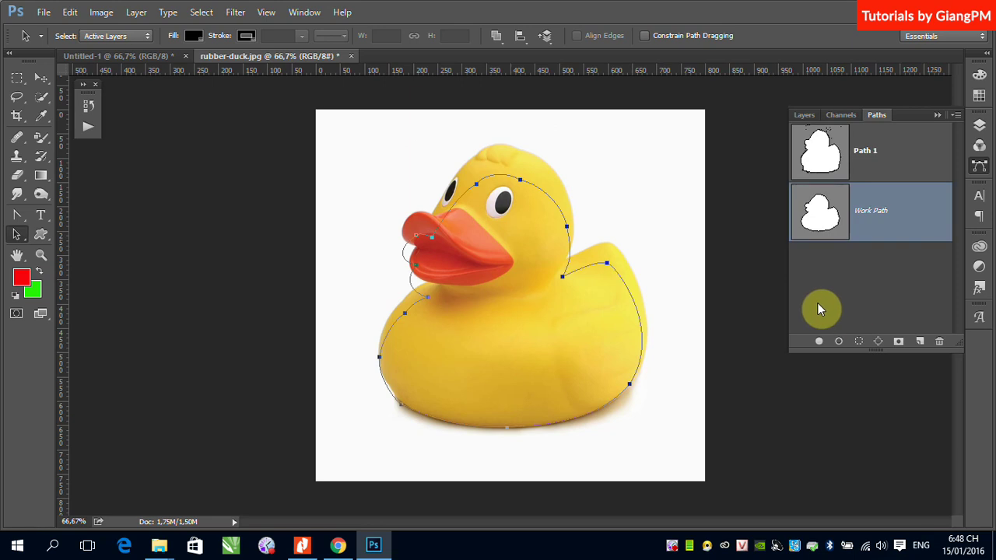
key(ctrl+alt+z)
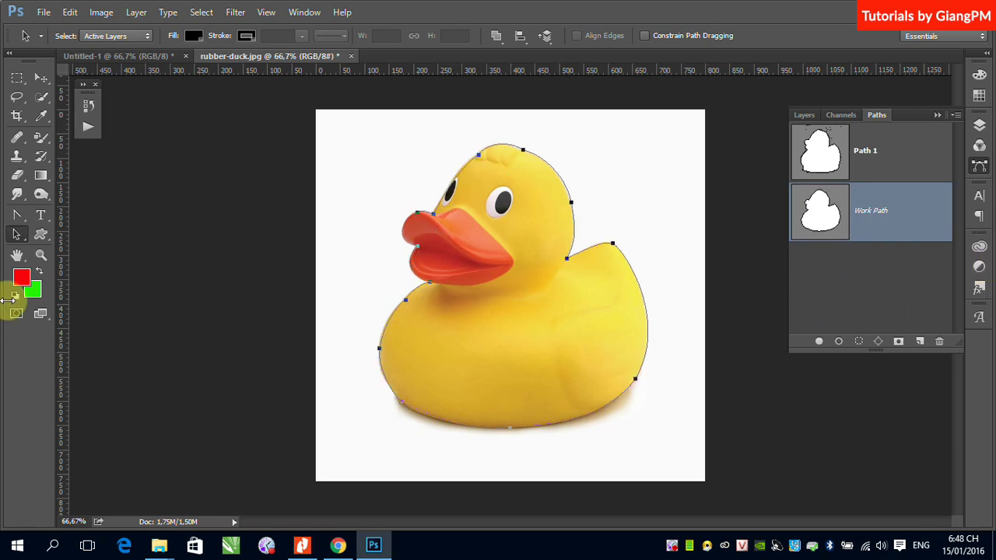
Step: Deselect the Work Path, reactivate it, and select all of its anchors at once with the Path Selection Tool
click(14, 234)
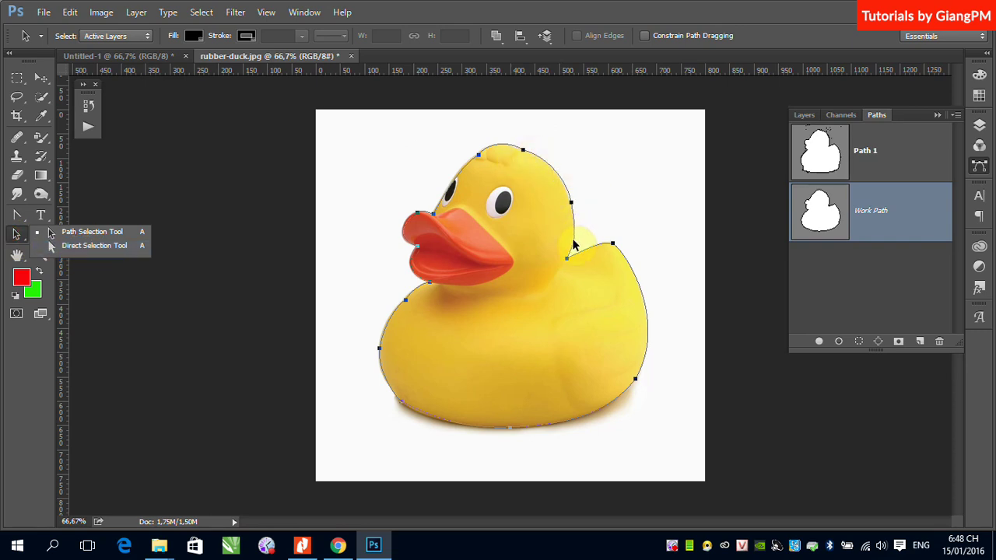
click(84, 233)
click(915, 299)
click(926, 214)
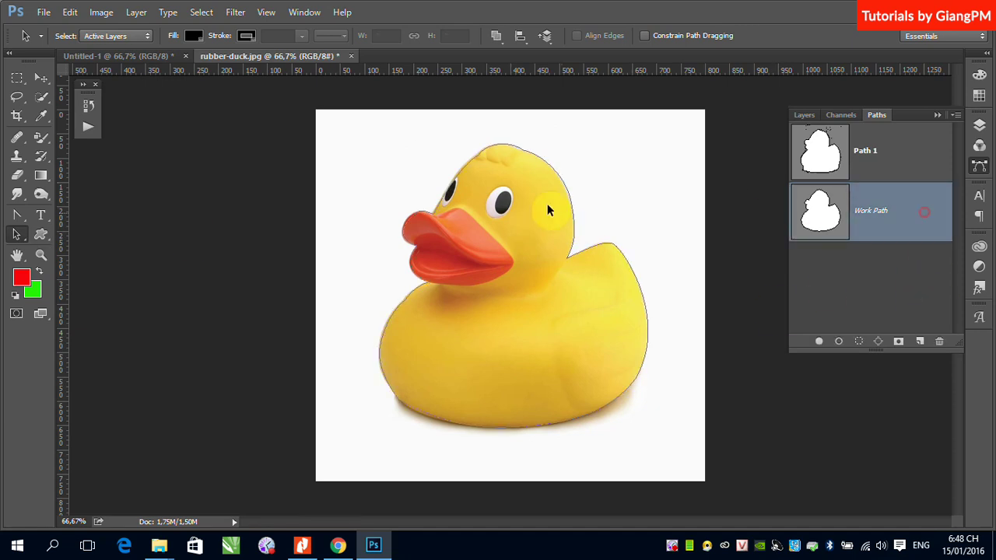
click(552, 167)
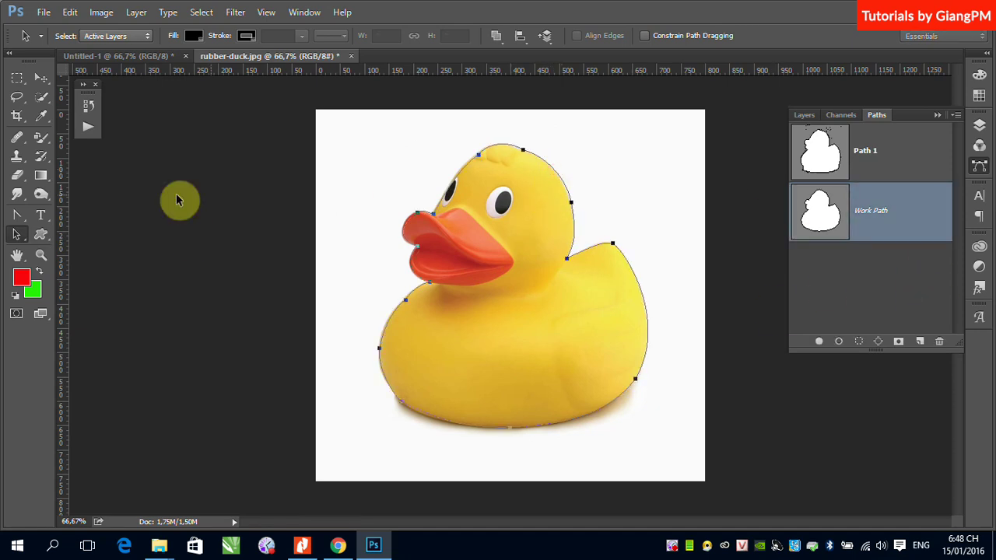
Step: Reactivate the Work Path and select only the segment at the back of the duck's neck with the Direct Selection Tool
click(16, 233)
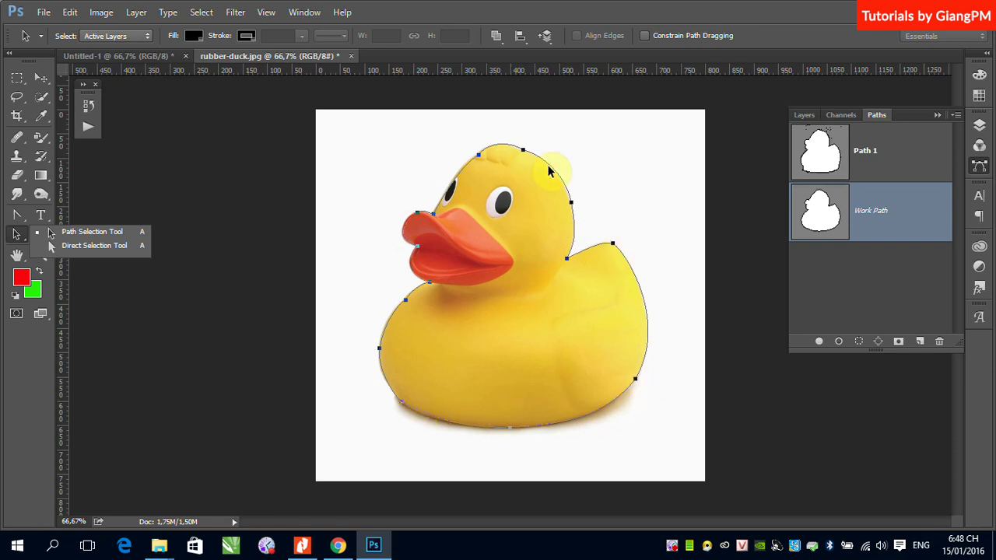
click(74, 247)
click(884, 319)
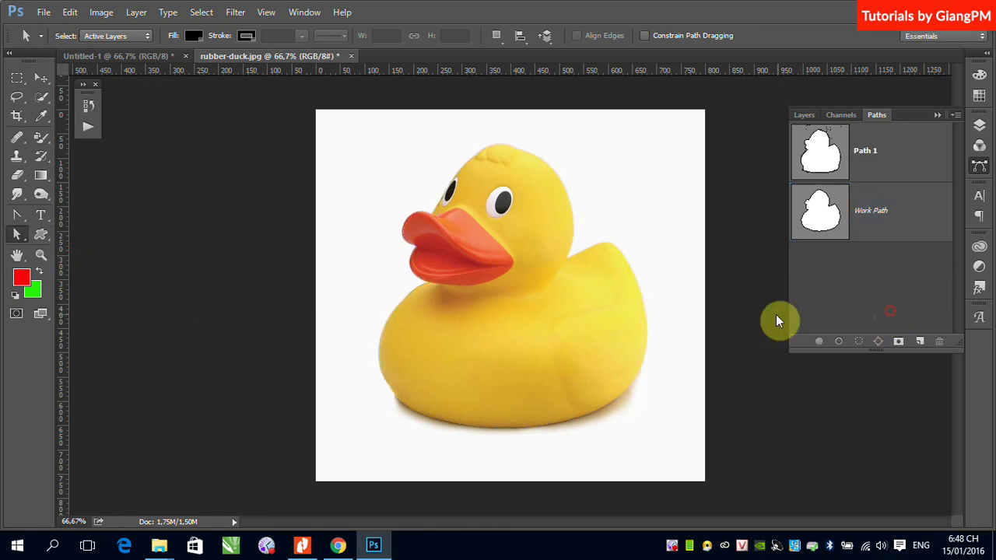
click(925, 228)
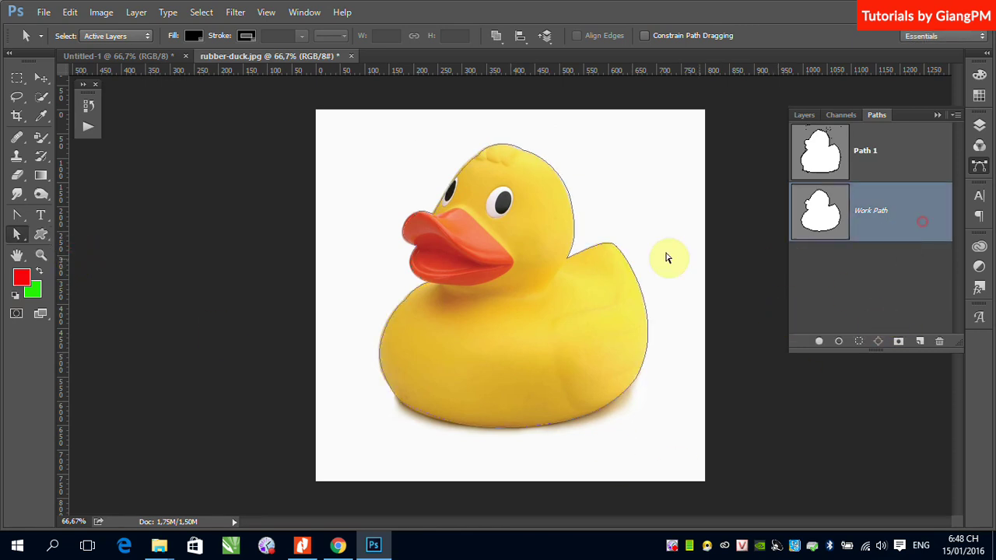
click(576, 226)
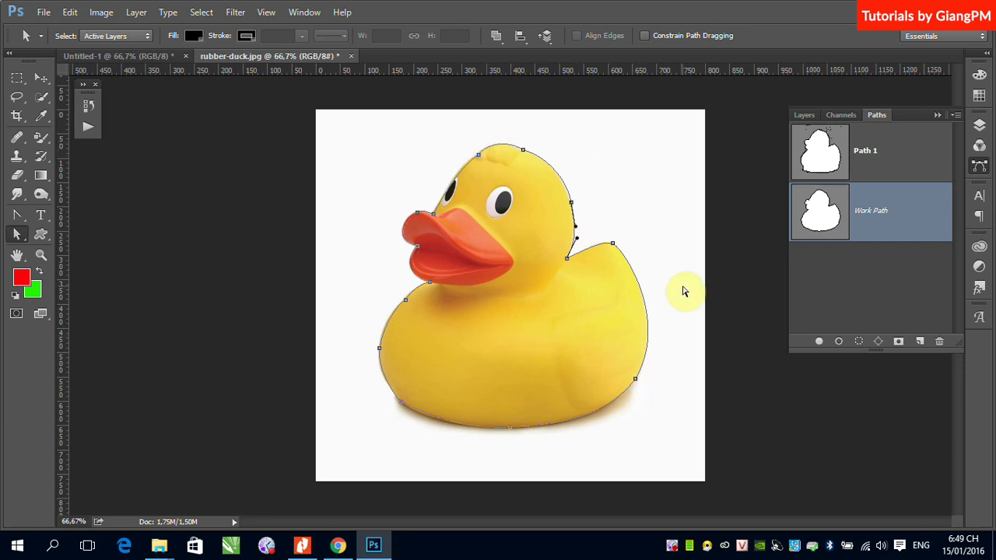
Step: Try moving the tail-tip anchor and its rear handle with the Direct Selection Tool, and return both to the duck's outline
click(613, 246)
mouse_move(613, 248)
mouse_down()
mouse_move(692, 200)
mouse_move(616, 249)
mouse_move(665, 188)
mouse_move(682, 195)
mouse_move(697, 258)
mouse_move(575, 269)
mouse_move(658, 240)
mouse_move(611, 244)
mouse_up()
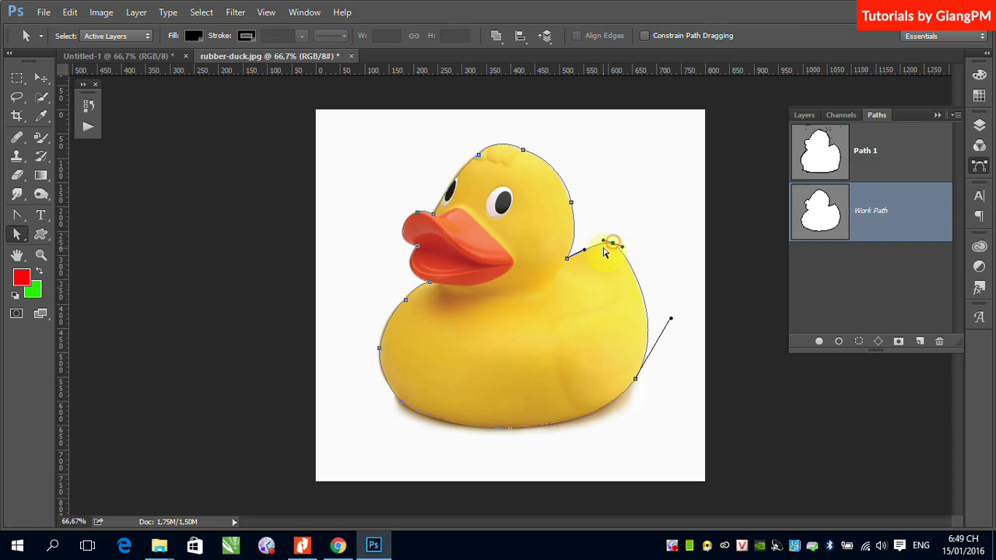
click(622, 246)
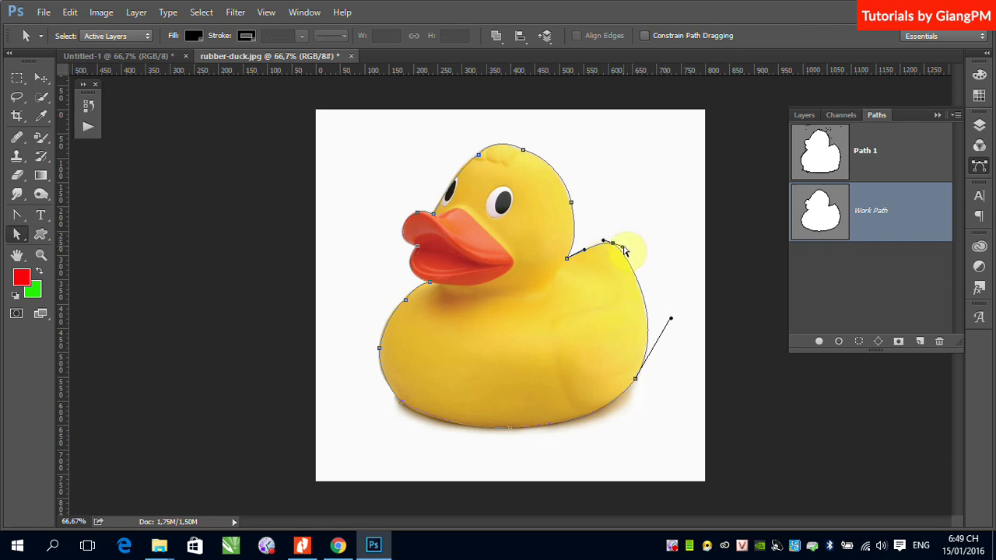
mouse_move(636, 254)
mouse_down()
mouse_move(691, 269)
mouse_move(628, 258)
mouse_move(622, 247)
mouse_up()
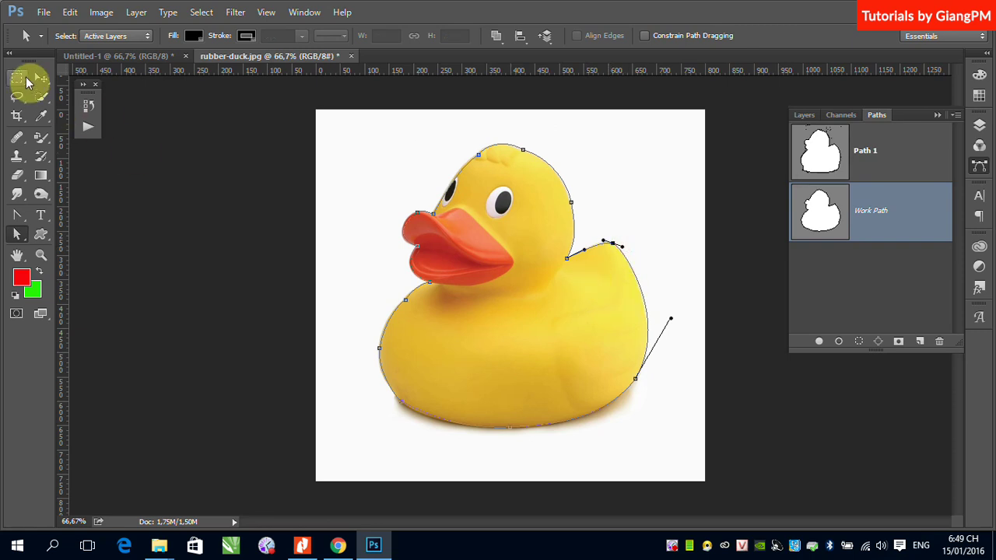
Step: Reactivate the Work Path and fill it with the Foreground Color in Multiply mode at 100% opacity
click(821, 290)
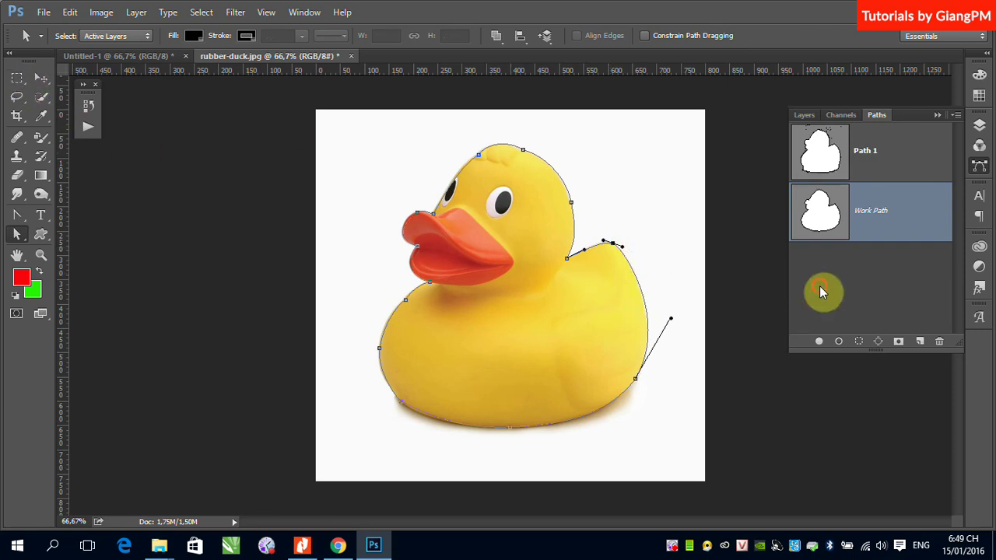
click(887, 223)
right_click(902, 226)
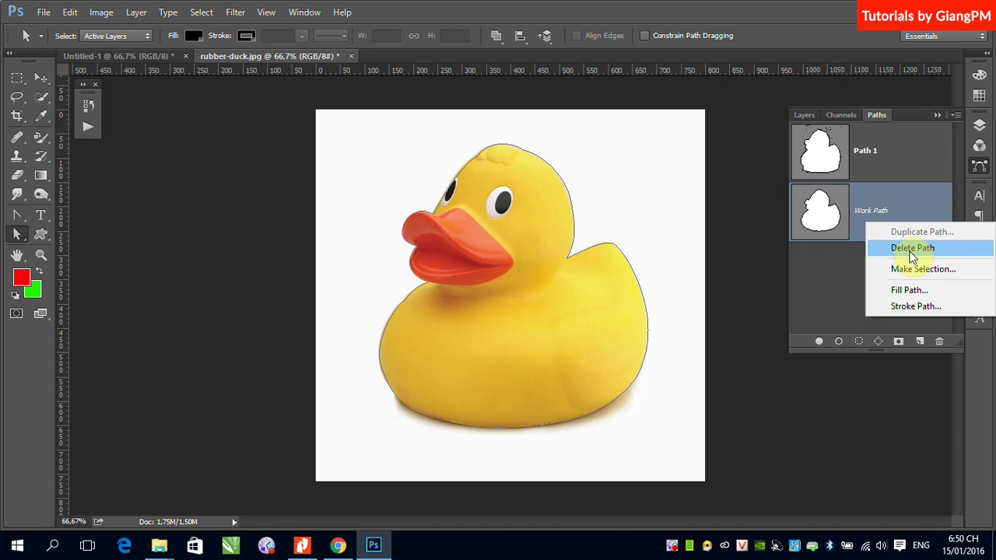
click(906, 291)
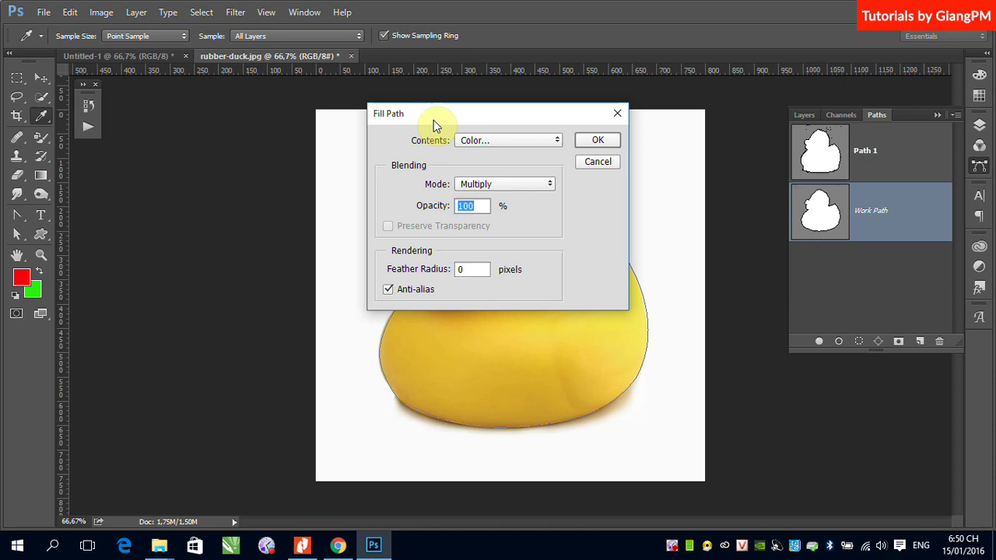
click(557, 141)
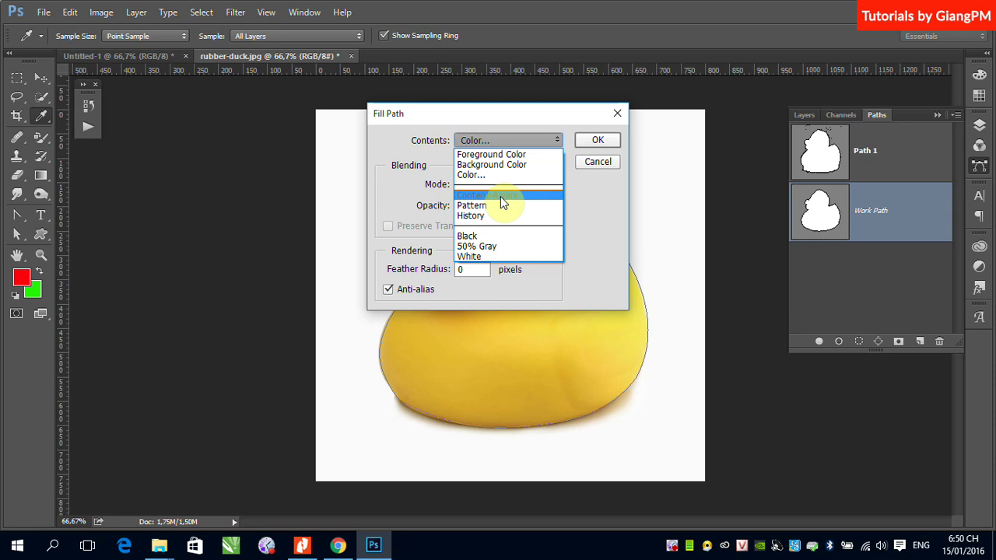
click(491, 155)
click(597, 140)
key(a)
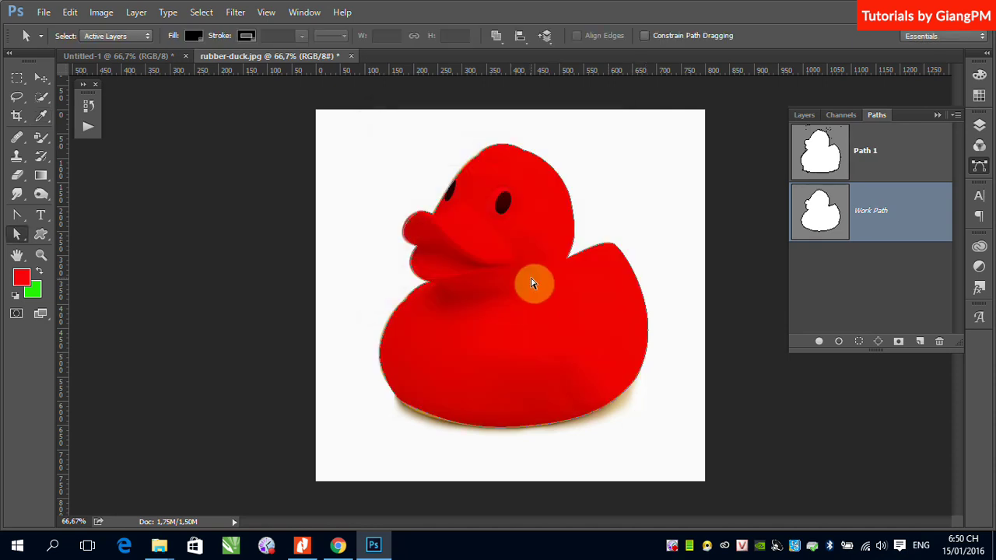
Step: Fill the Work Path with the Background Color in Multiply mode, and undo both Multiply fills
right_click(902, 210)
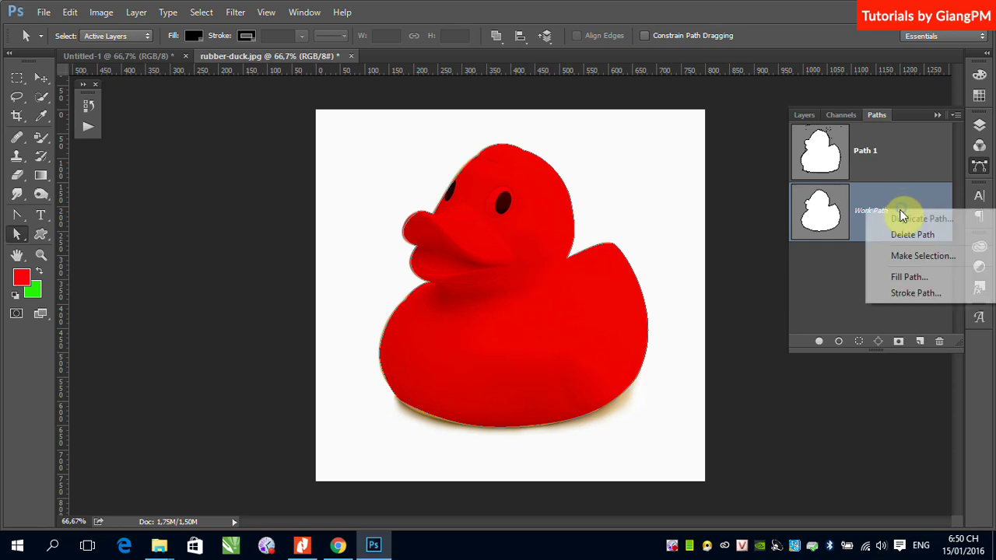
click(908, 277)
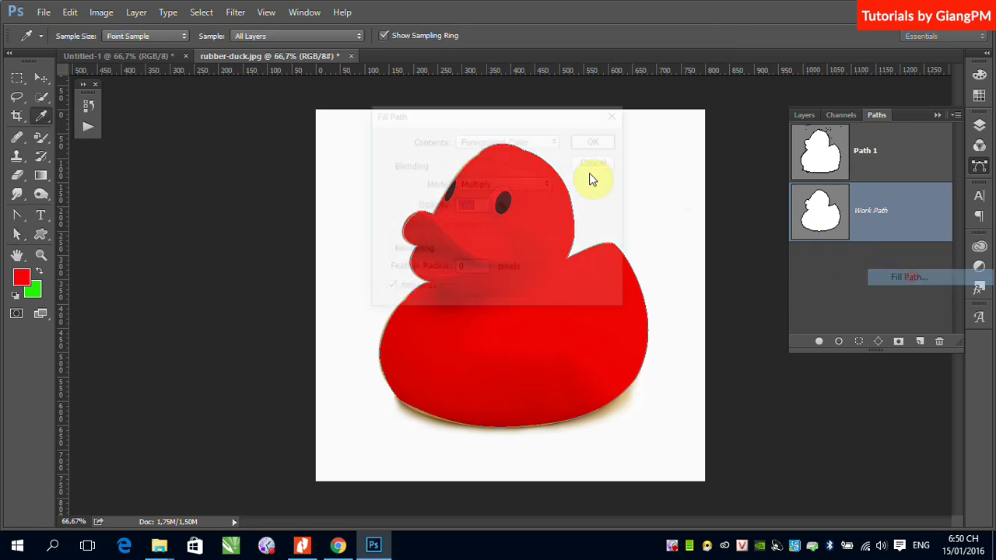
click(558, 143)
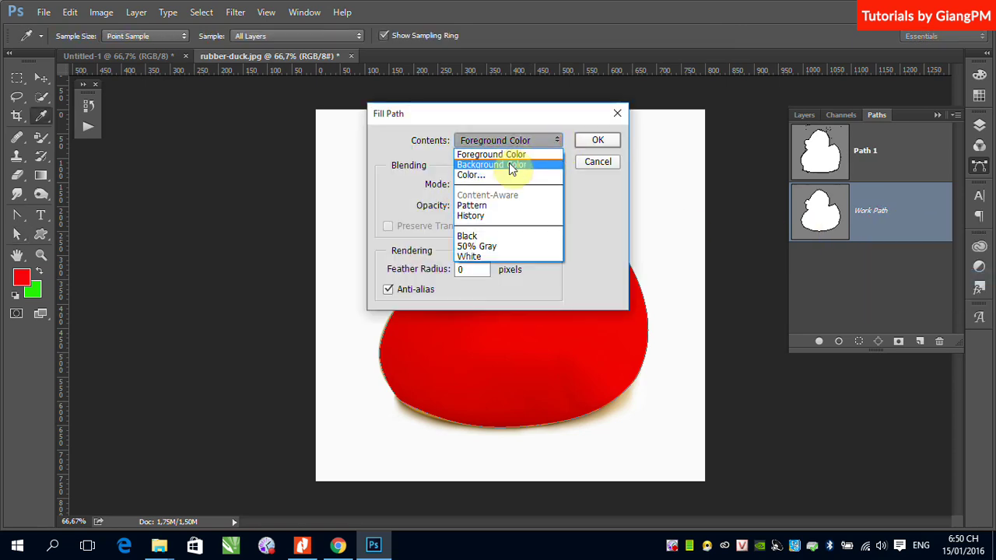
click(512, 163)
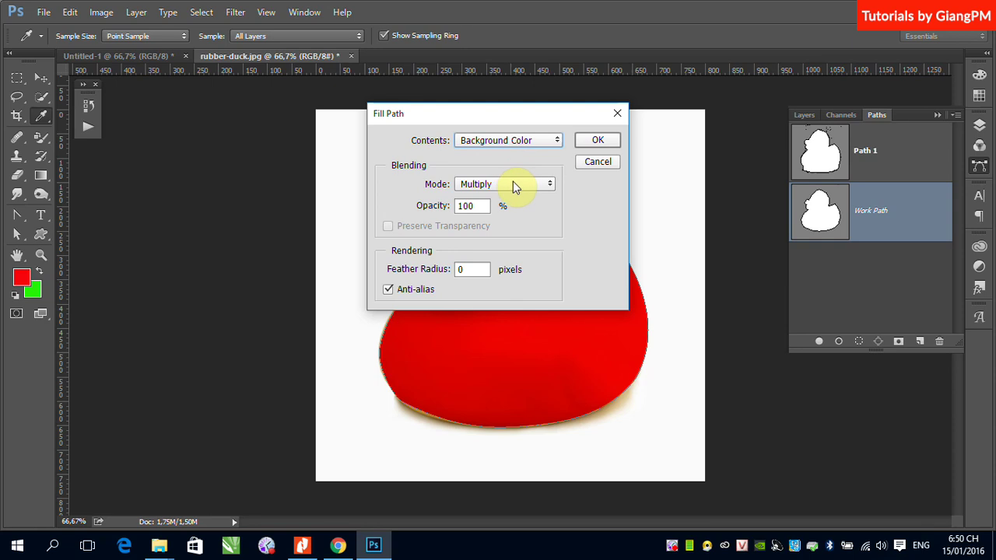
click(598, 141)
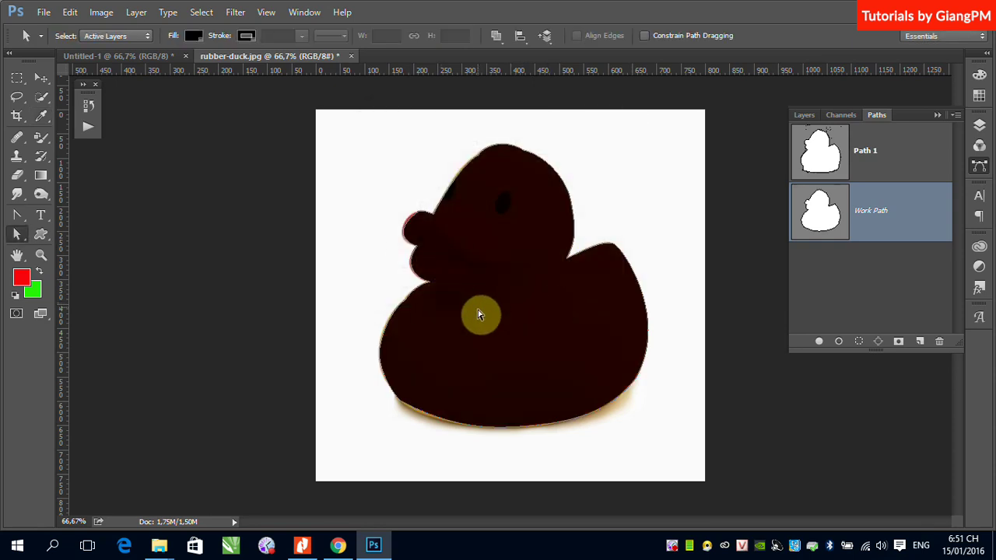
key(ctrl+alt+z)
key(ctrl+alt+z)
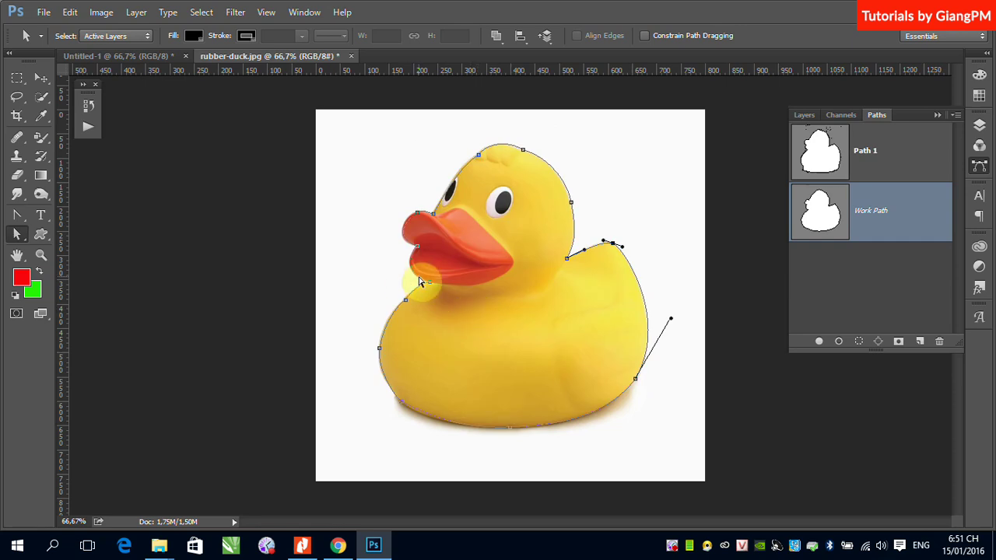
Step: Fill the Work Path with the Foreground Color in Normal mode at 100% opacity
right_click(878, 216)
click(849, 277)
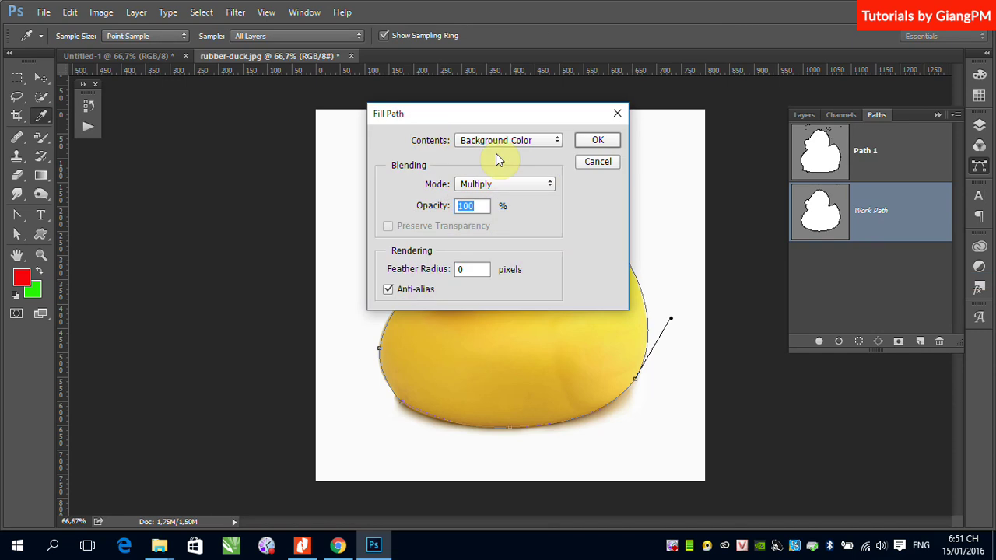
click(546, 184)
click(503, 200)
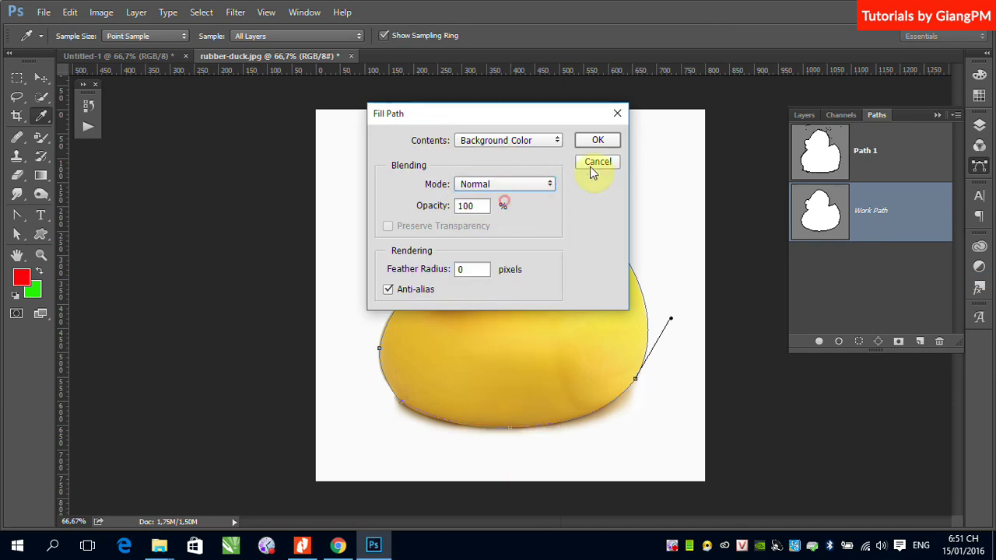
click(537, 140)
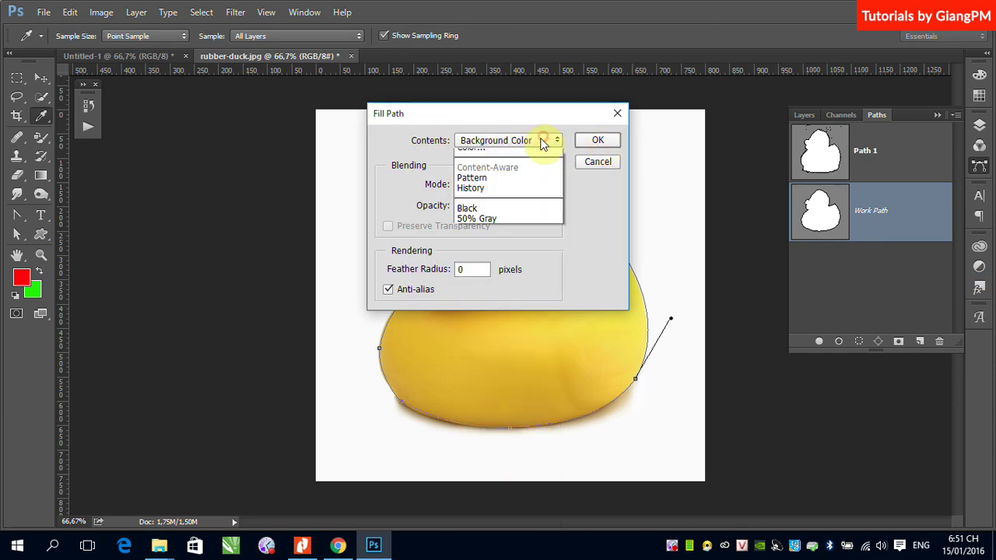
click(496, 155)
click(594, 142)
key(a)
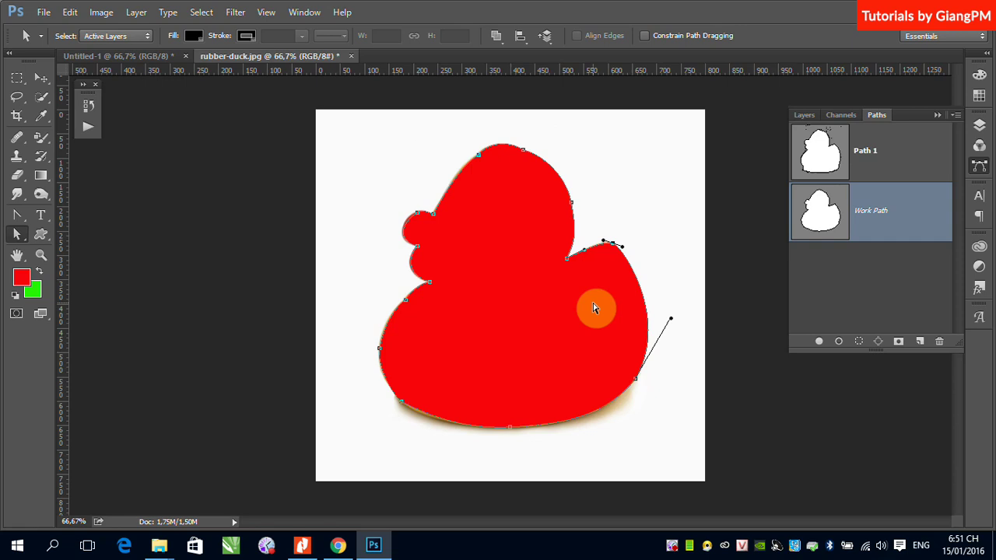
Step: Fill the Work Path with the Background Color in Normal mode
right_click(892, 211)
click(905, 276)
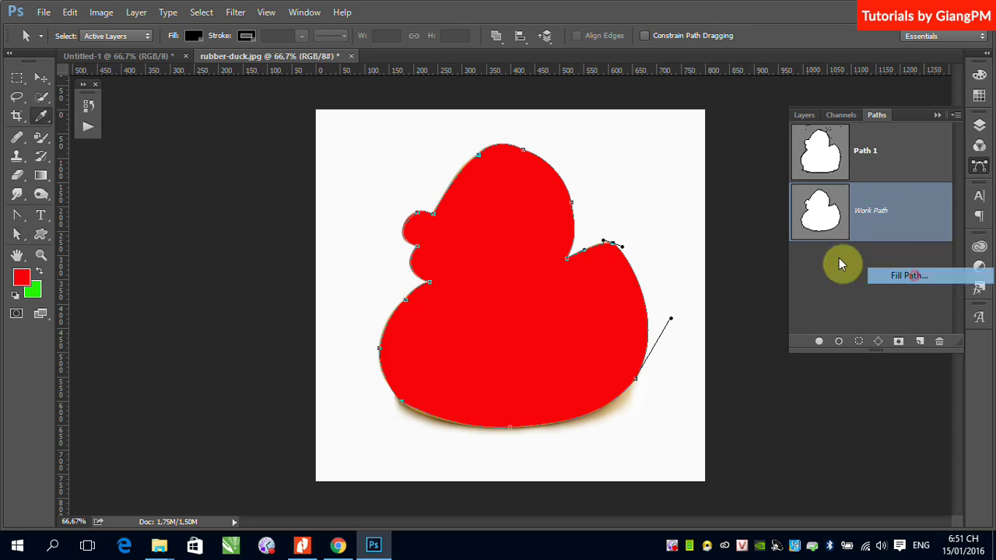
click(544, 140)
click(498, 160)
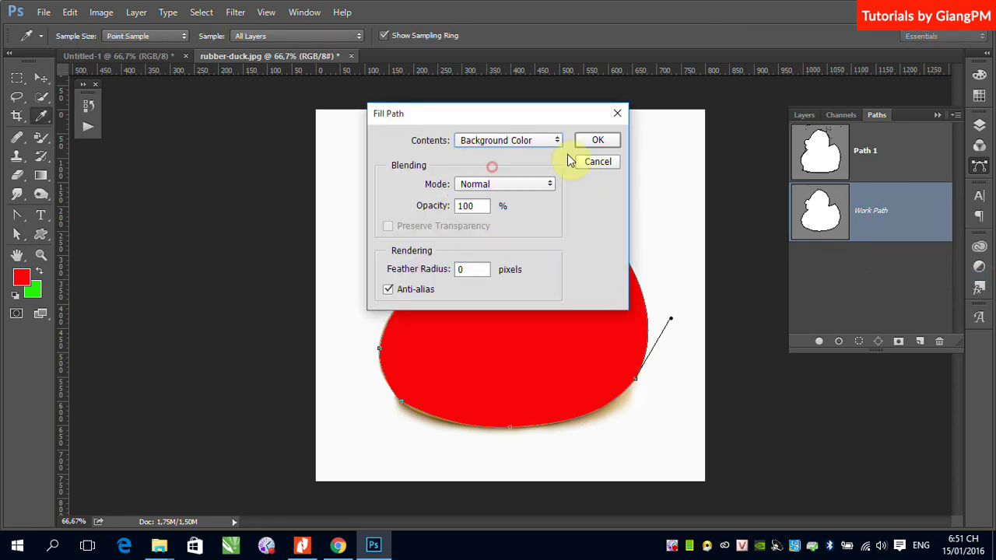
click(585, 141)
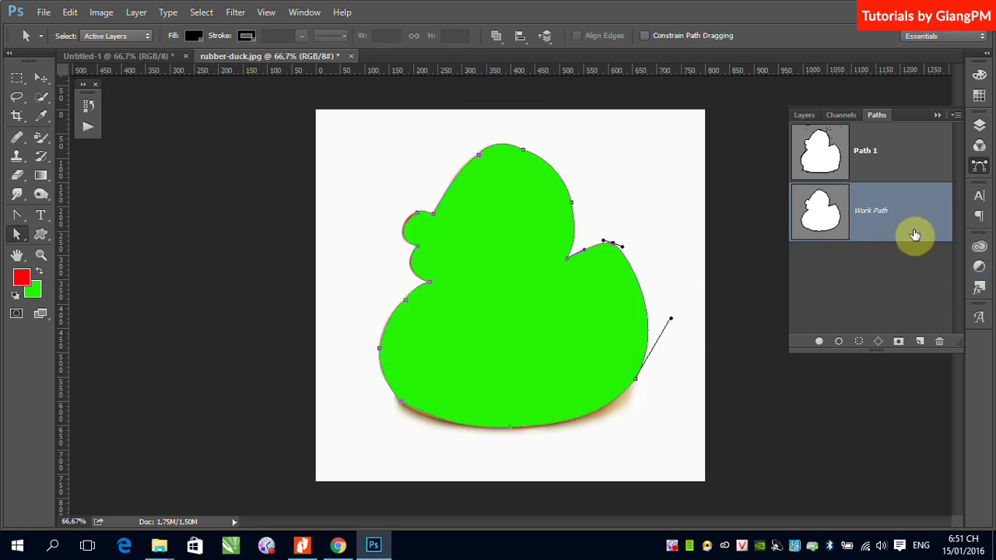
Step: Fill the Work Path with the custom magenta #fb07e1, and undo all the Normal-mode fills
right_click(911, 209)
click(876, 279)
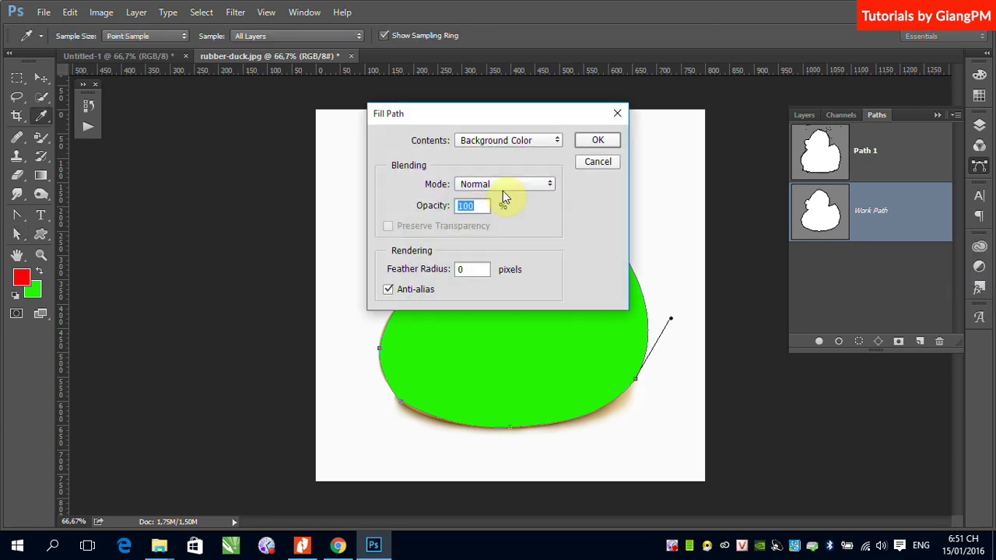
click(509, 152)
click(476, 175)
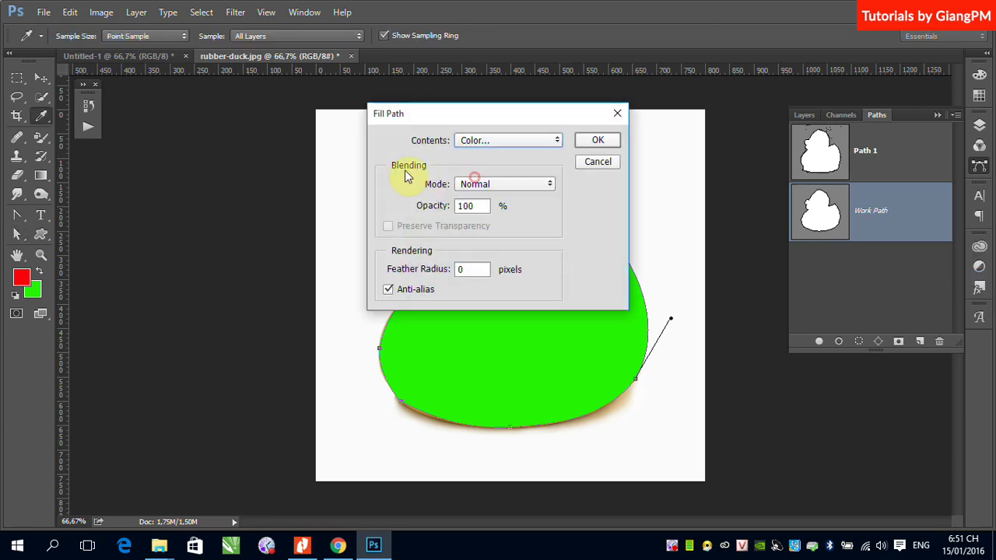
click(521, 217)
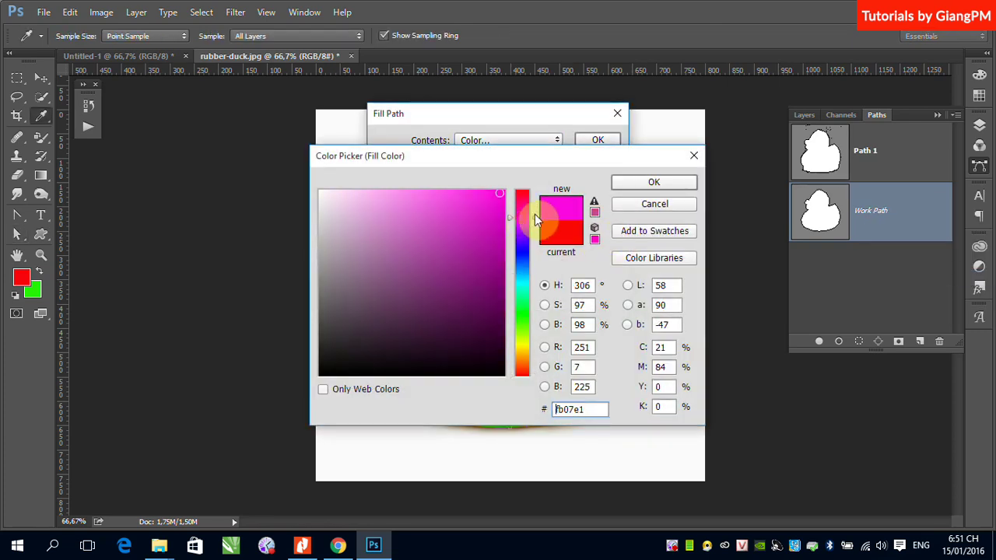
click(654, 182)
click(597, 141)
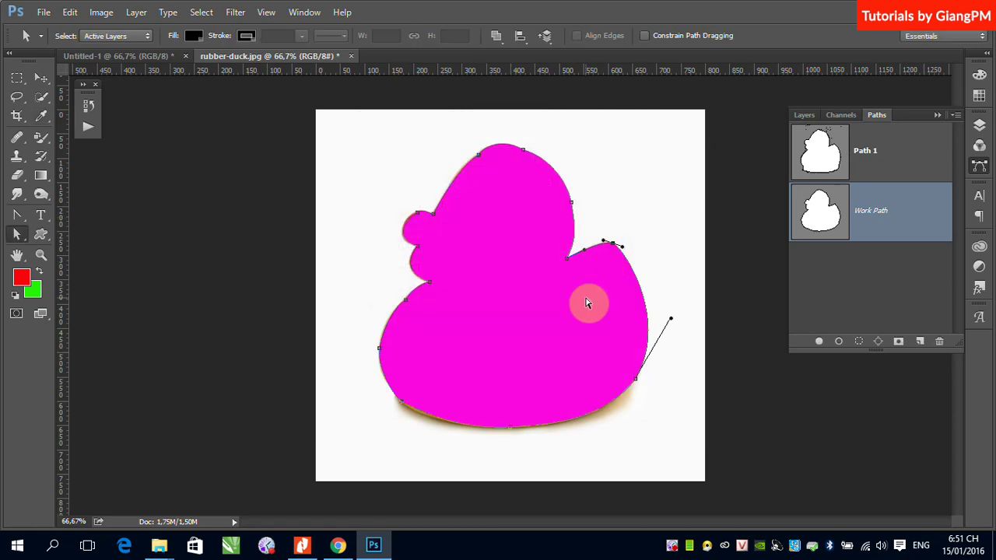
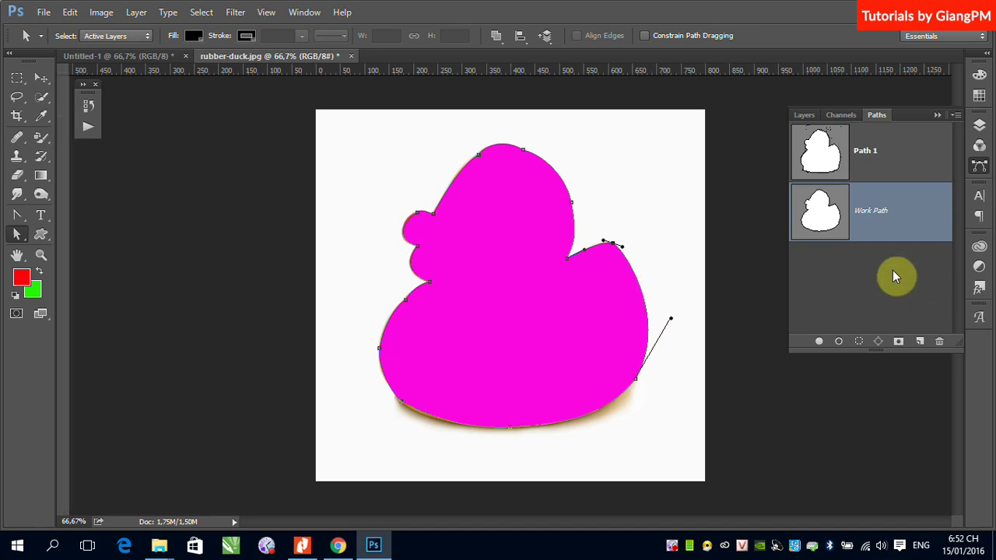
key(ctrl+alt+z)
key(ctrl+alt+z)
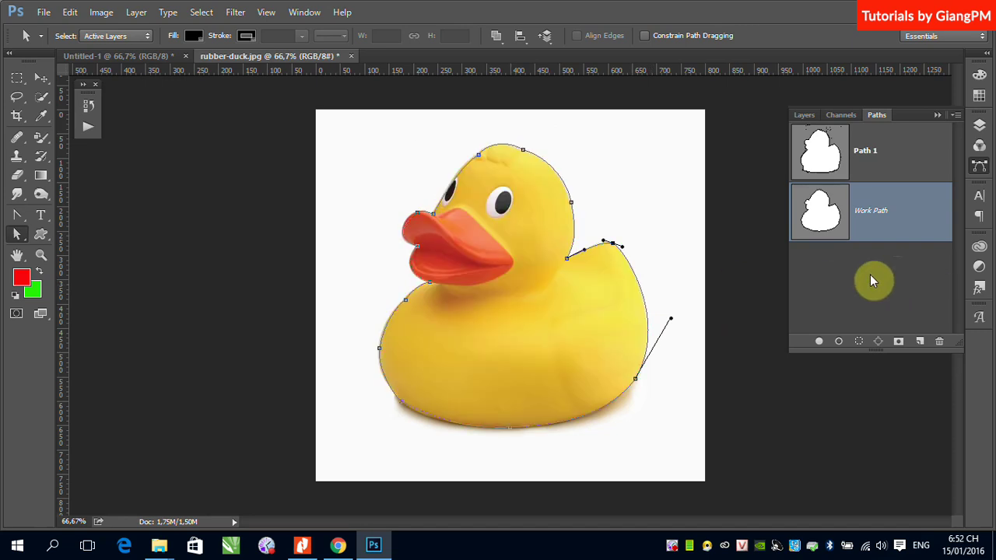
Step: Switch to the Untitled-1 document and delete all segments and leftover anchors of its Work Path
right_click(909, 211)
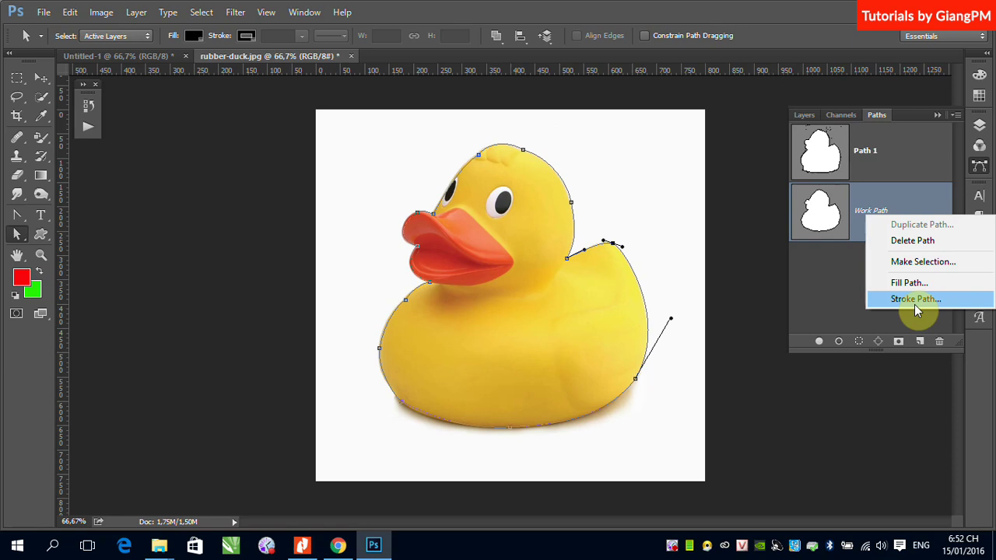
click(123, 61)
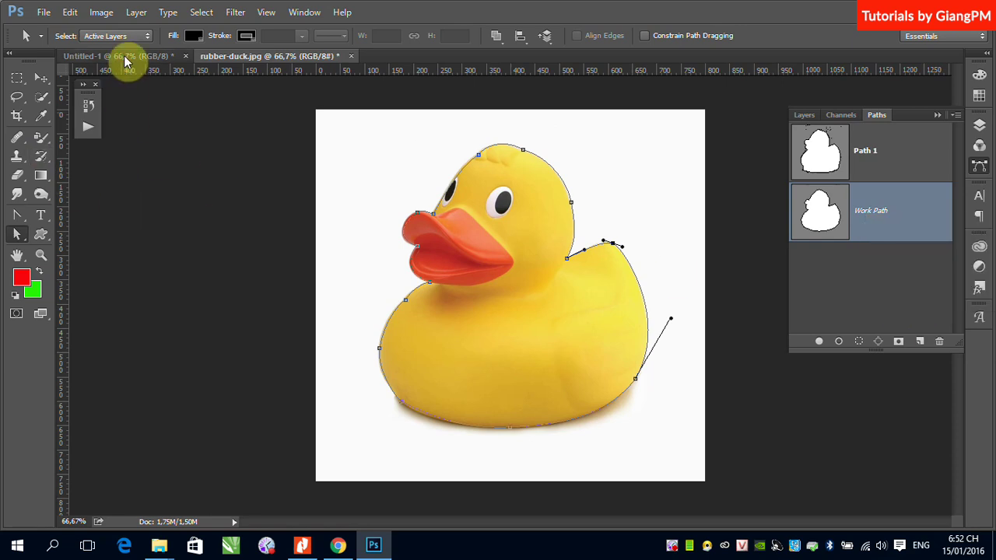
click(127, 59)
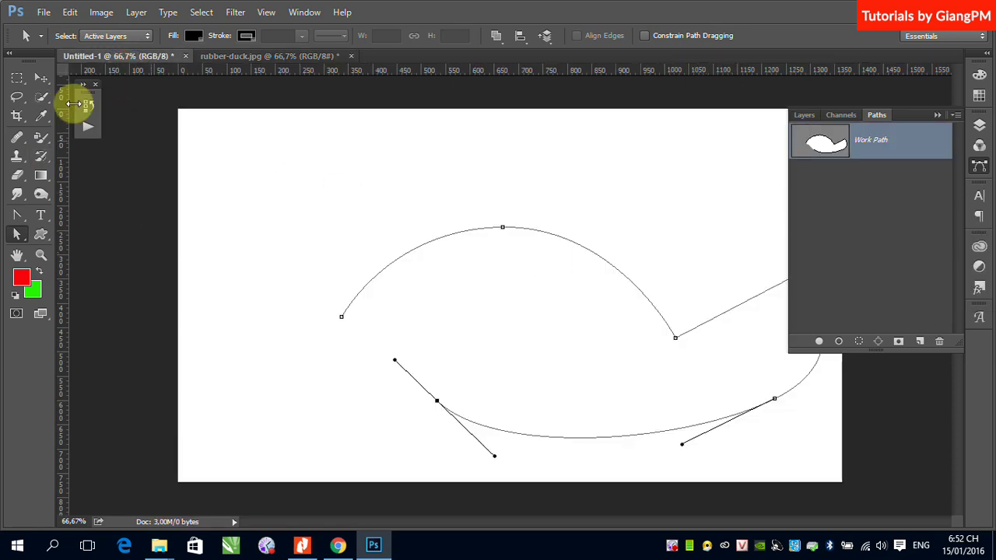
click(384, 192)
drag(433, 200, 540, 423)
key(Delete)
click(678, 269)
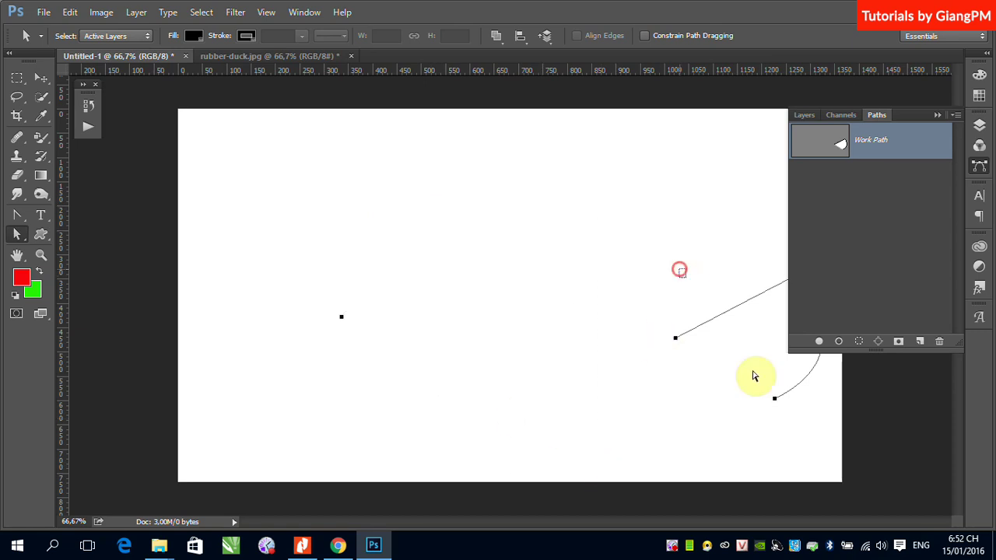
key(Delete)
drag(302, 273, 418, 422)
key(Delete)
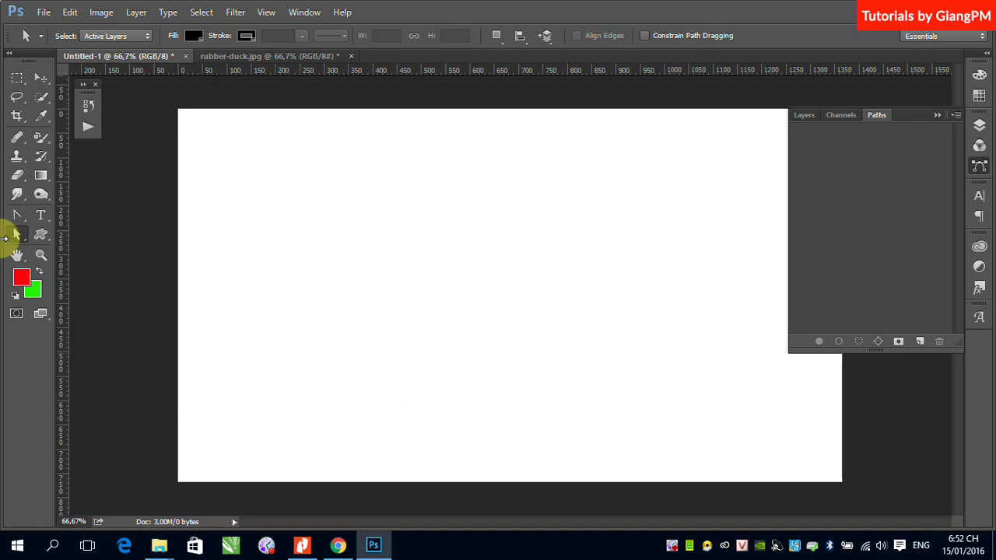
Step: Make a rectangular marquee selection on the blank canvas and stroke it with a 2 px red line, Inside, in Normal mode
click(17, 78)
drag(285, 189, 564, 375)
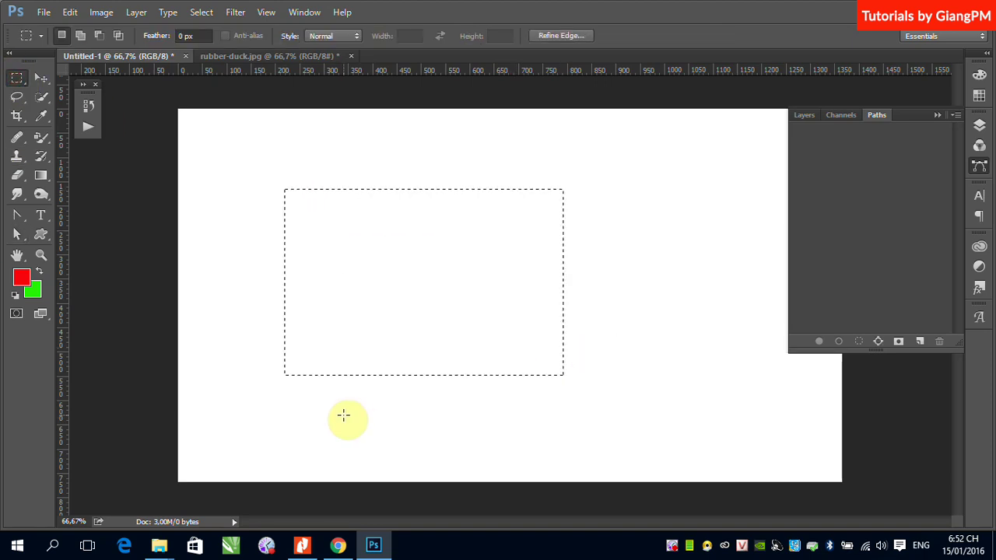
click(67, 13)
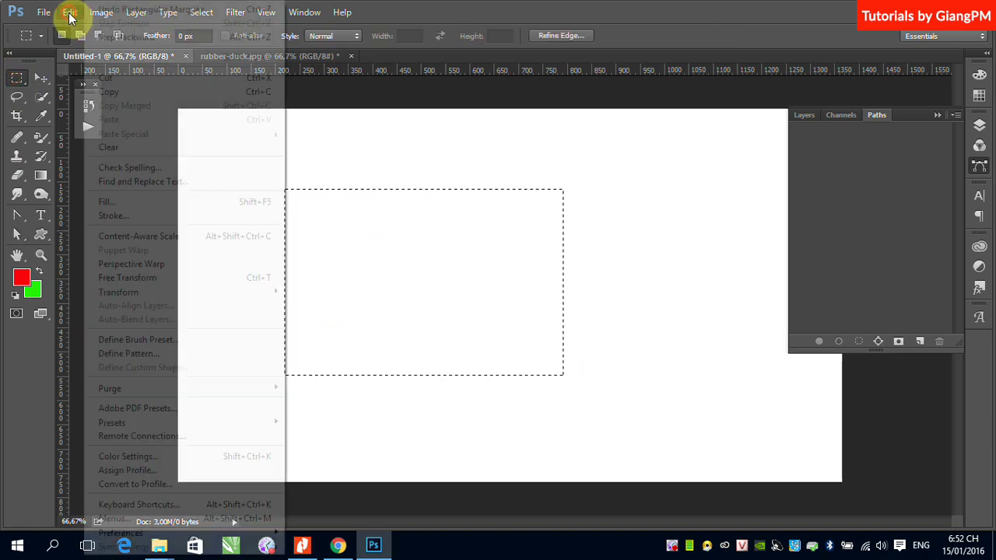
click(124, 220)
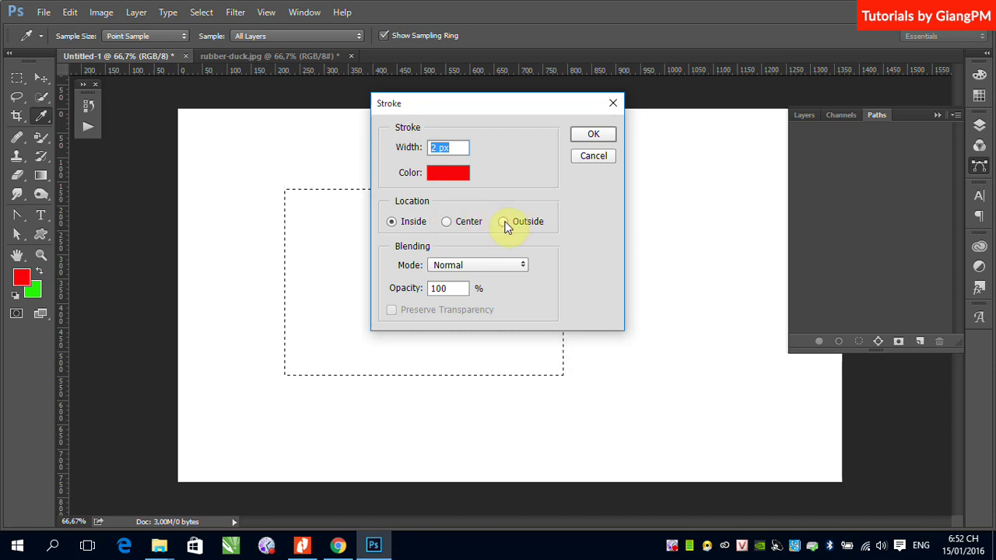
click(592, 134)
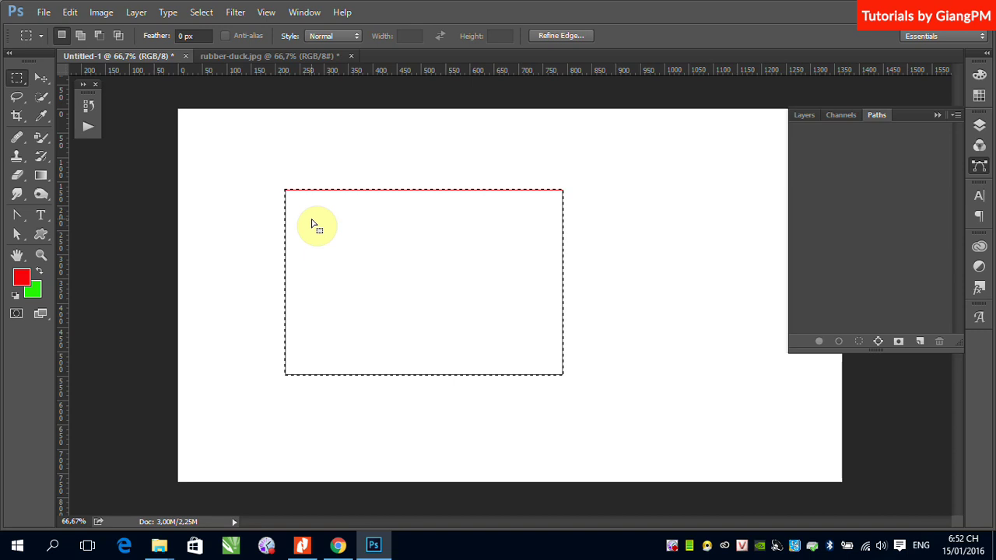
Step: Examine the red stroke at the rectangle's upper-left corner up close, and return to the rubber-duck.jpg document
drag(284, 184, 315, 214)
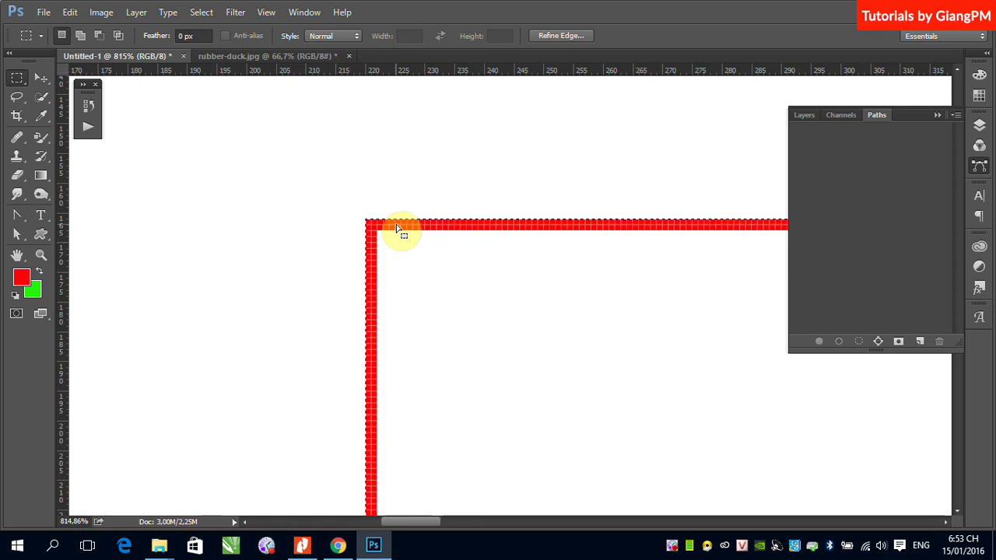
click(292, 55)
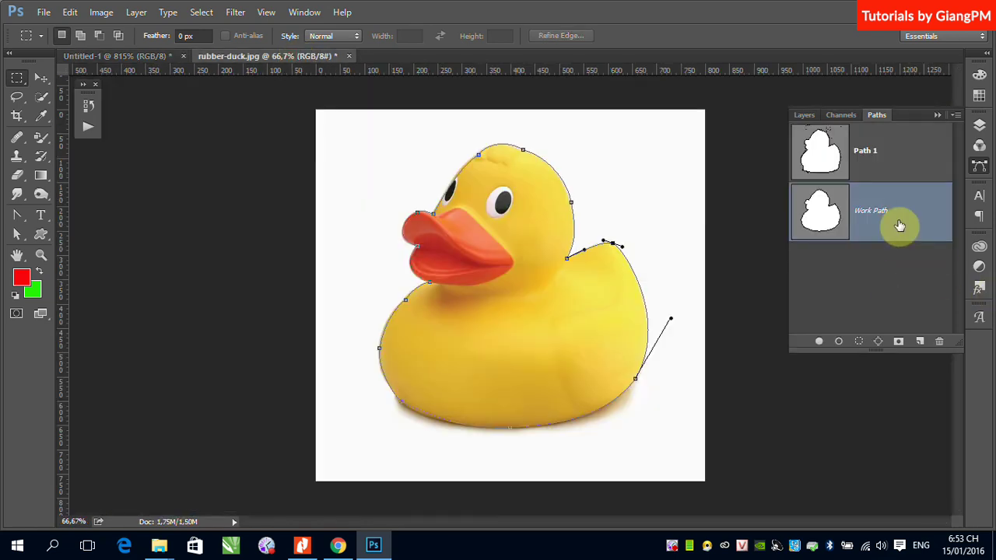
Step: Stroke the duck's Work Path using the Pencil, leaving Simulate Pressure off
click(899, 230)
right_click(899, 230)
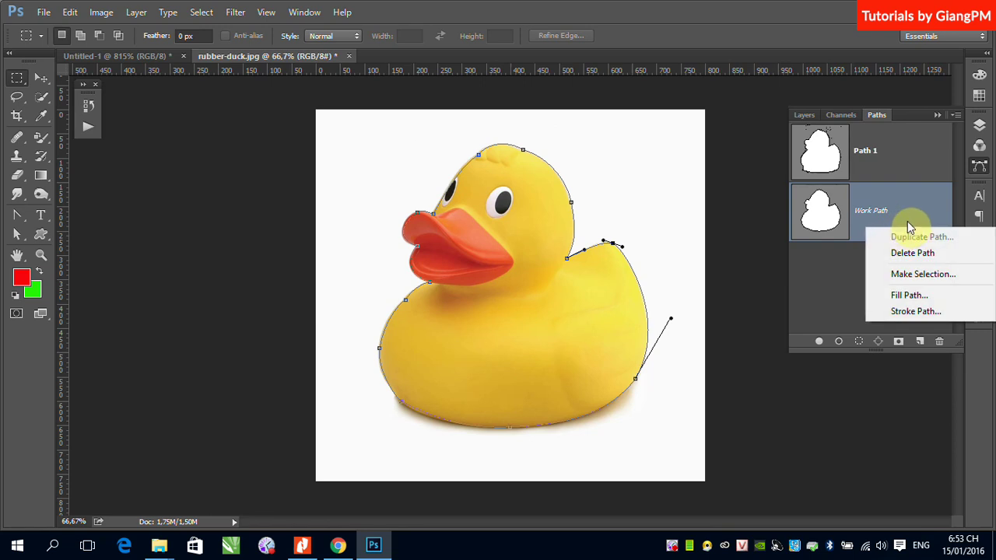
click(907, 312)
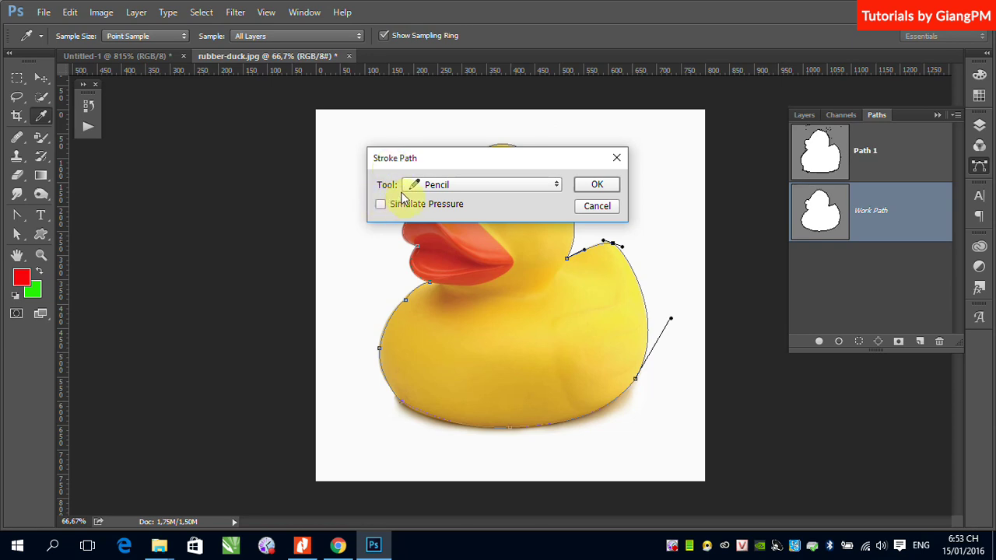
click(555, 186)
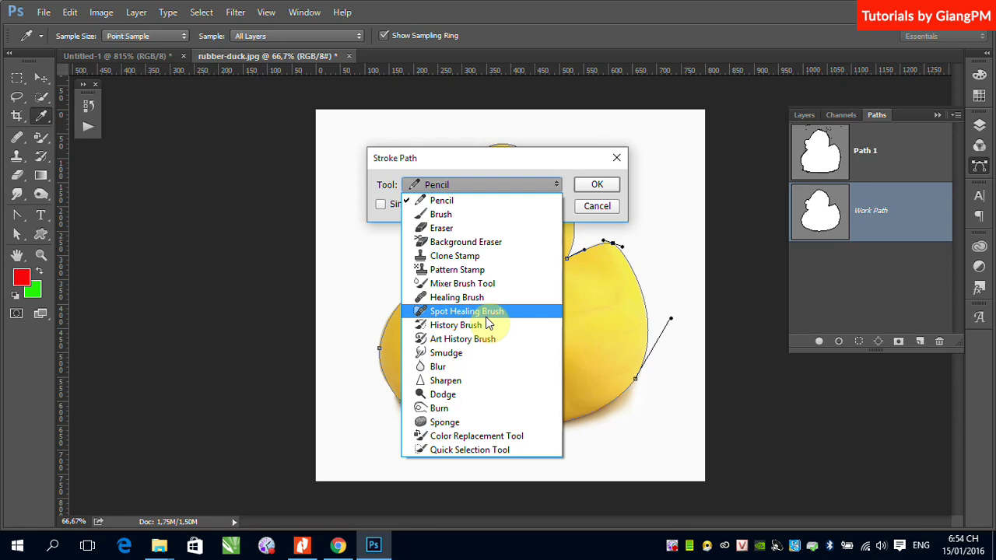
click(457, 203)
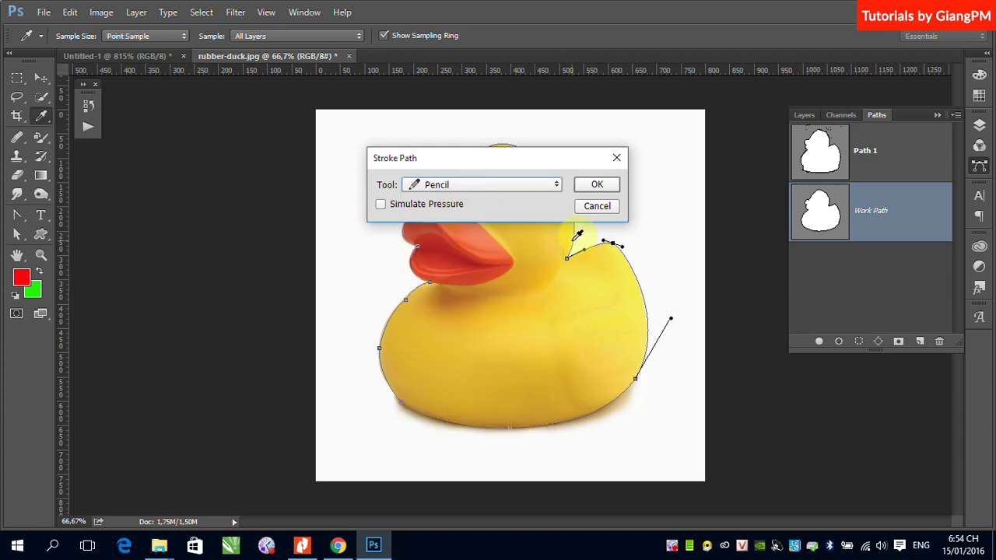
click(597, 183)
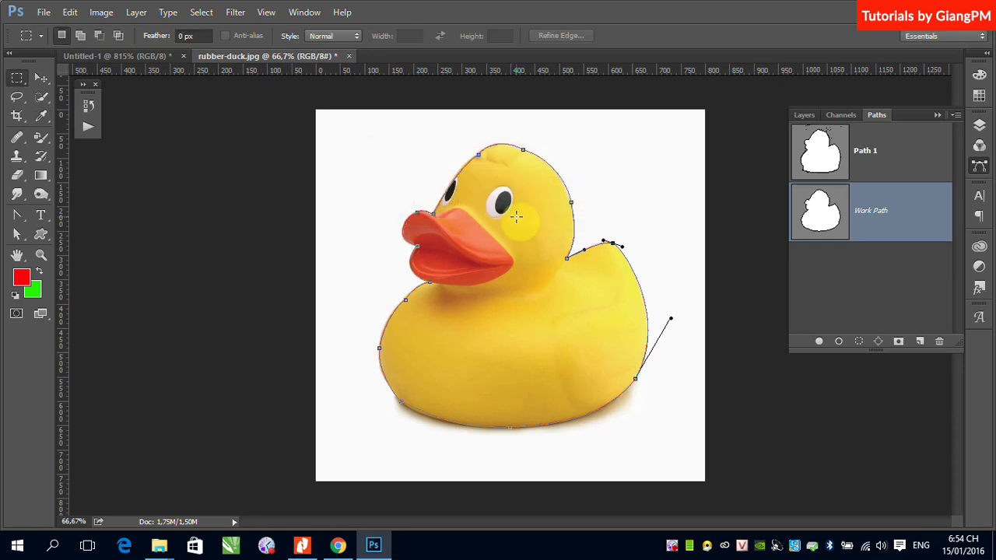
Step: Inspect the pencil stroke around the duck's head up close with the path deselected, and undo the stroke
mouse_move(478, 135)
mouse_down()
mouse_move(542, 177)
mouse_move(614, 186)
mouse_up()
click(884, 294)
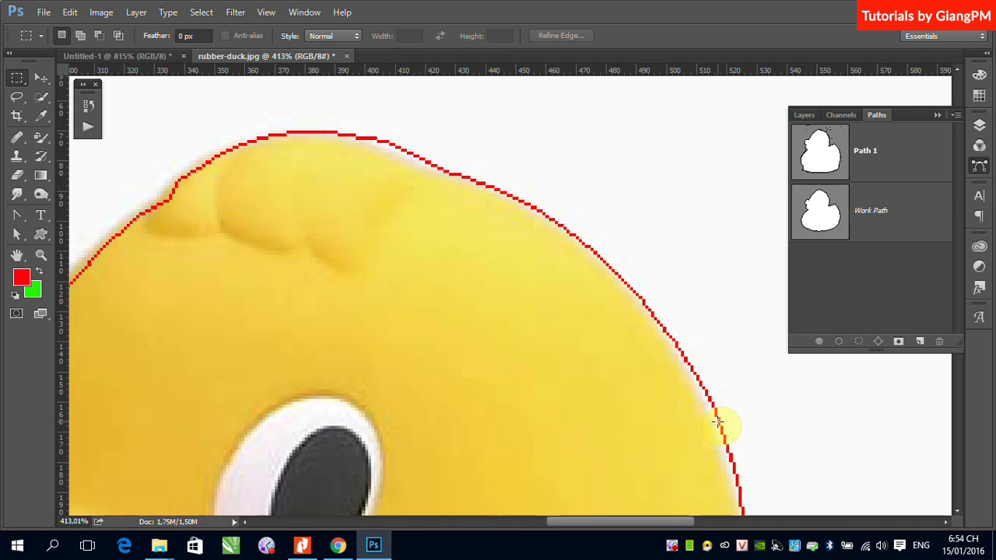
key(ctrl+z)
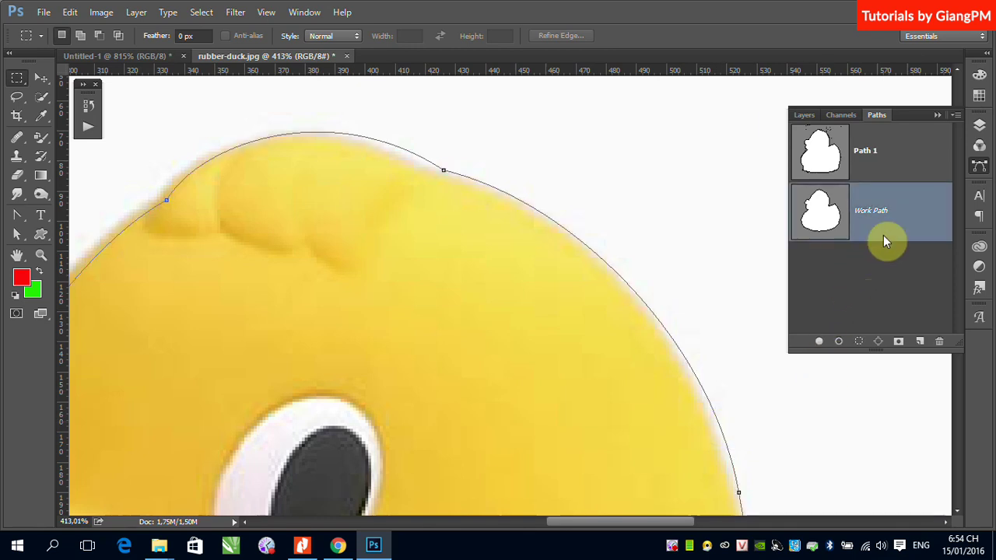
Step: Switch to the Pencil Tool and set its size to 21 px
click(41, 140)
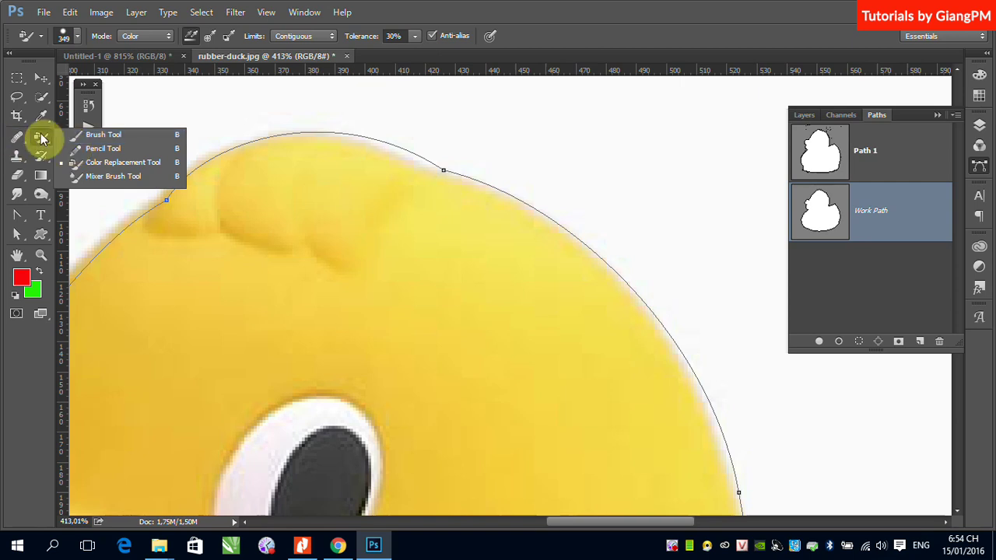
click(84, 148)
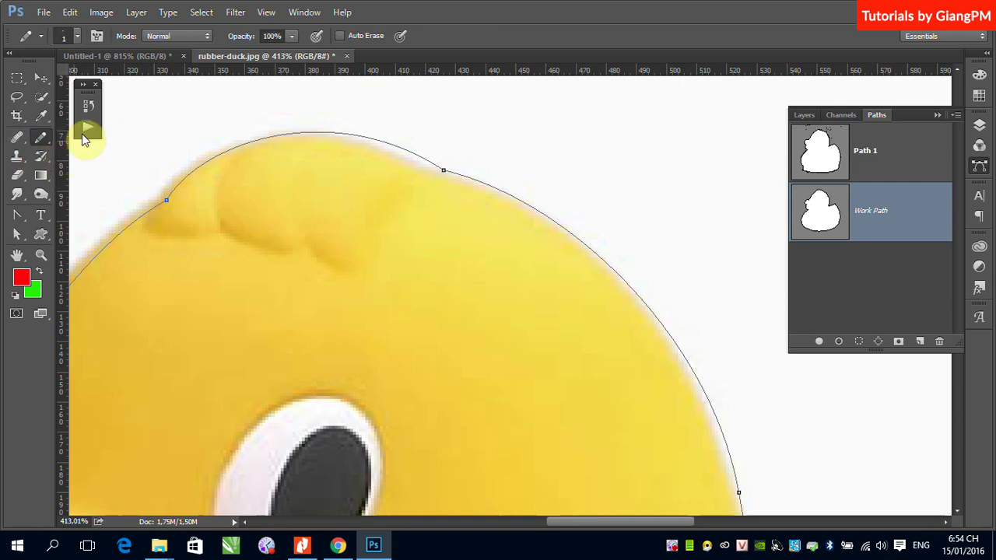
click(73, 36)
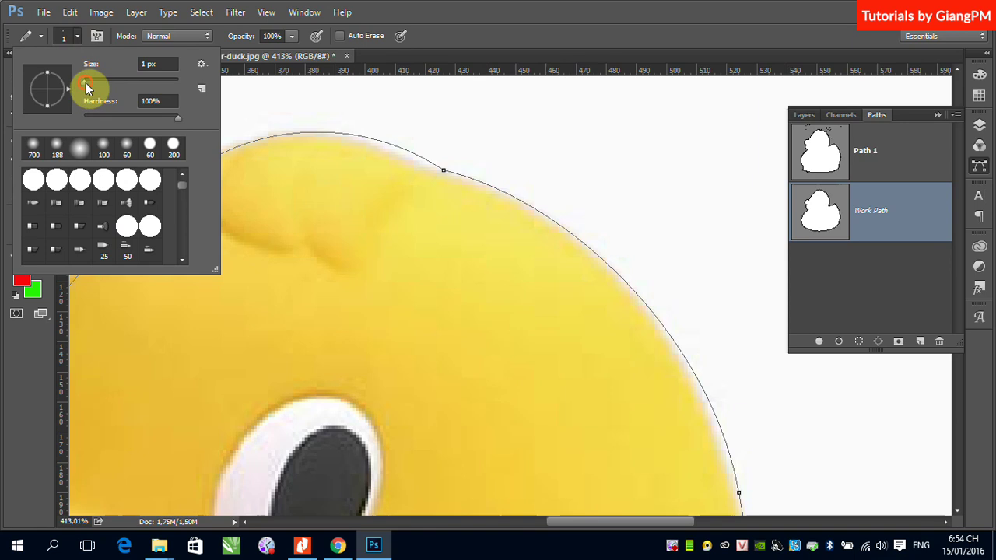
drag(85, 83, 100, 85)
click(450, 9)
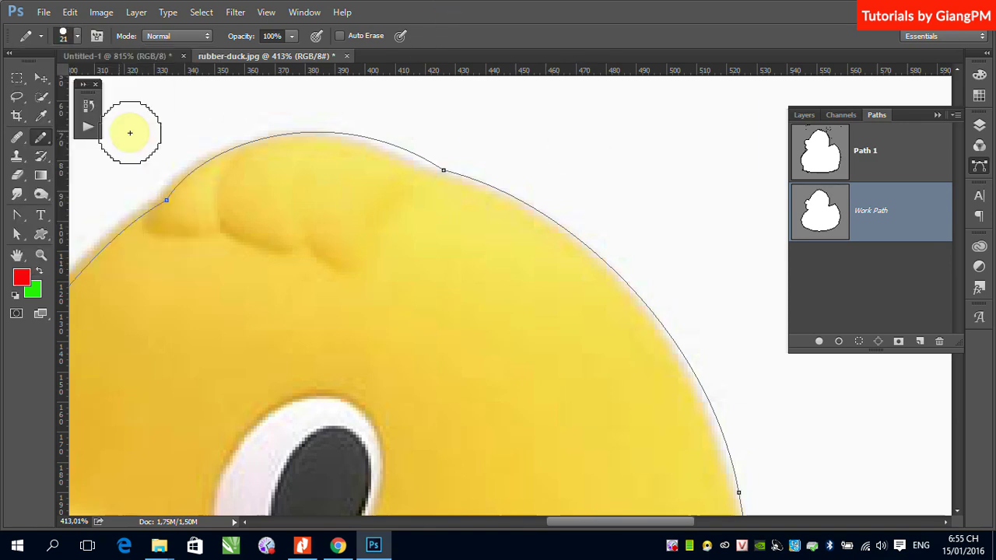
Step: Stroke the Work Path with the 21 px Pencil, and undo that stroke
click(41, 80)
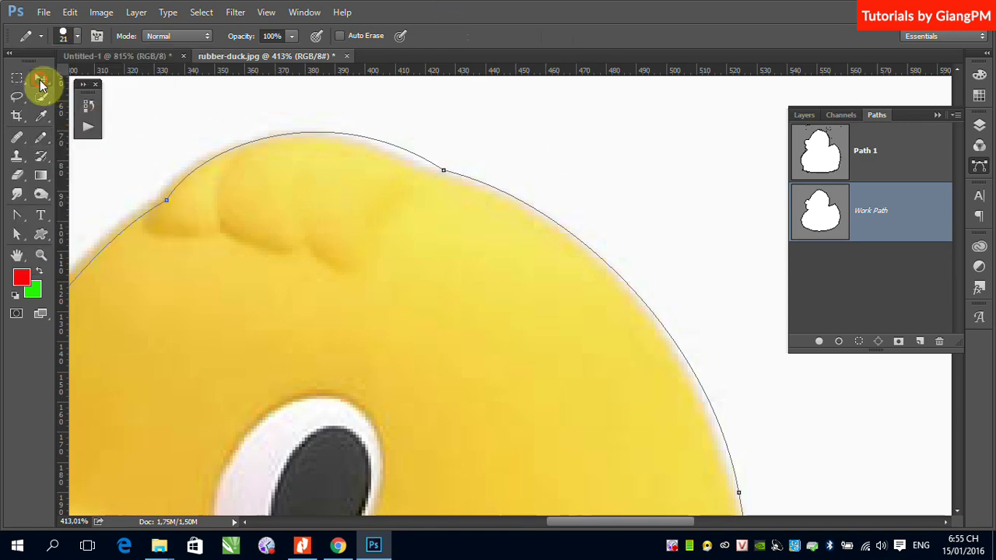
right_click(886, 227)
click(929, 303)
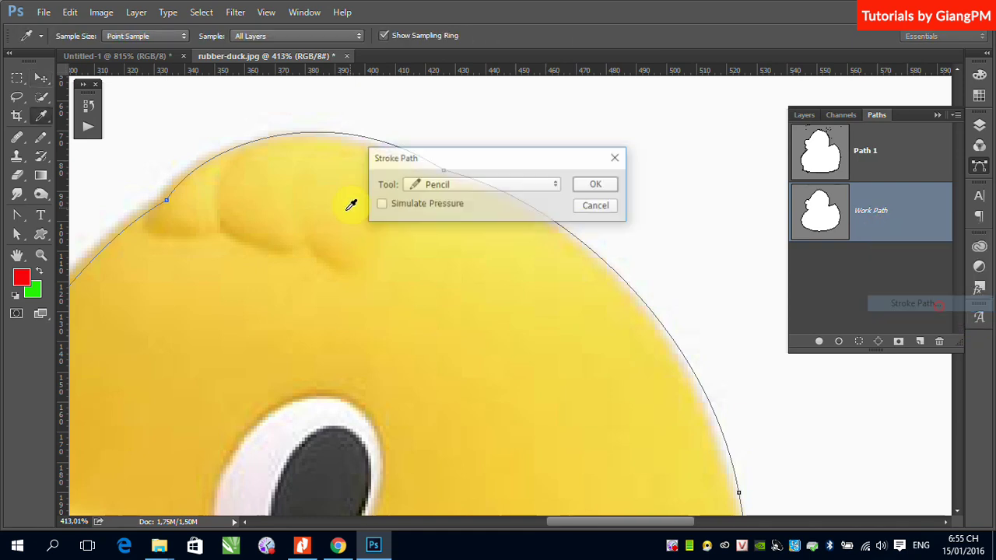
click(596, 188)
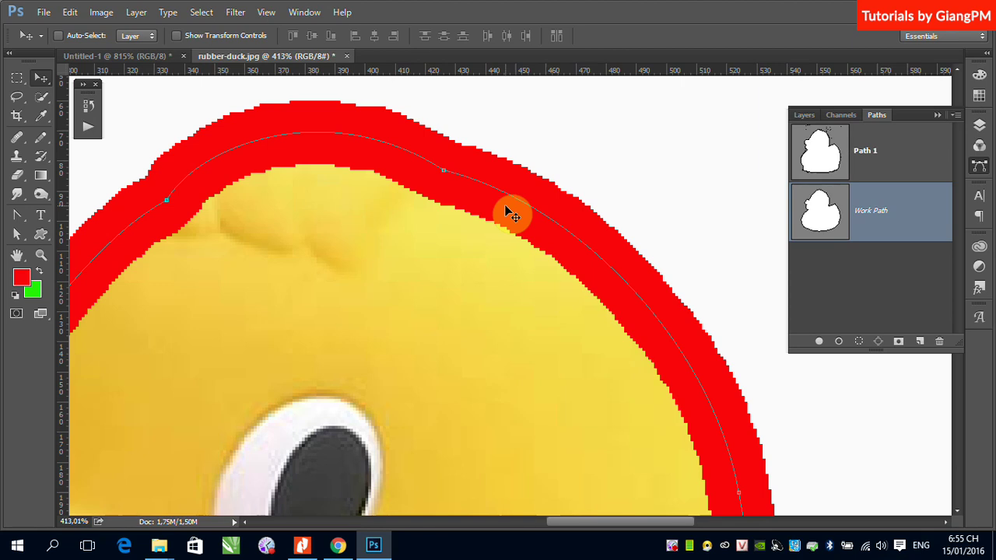
key(ctrl+z)
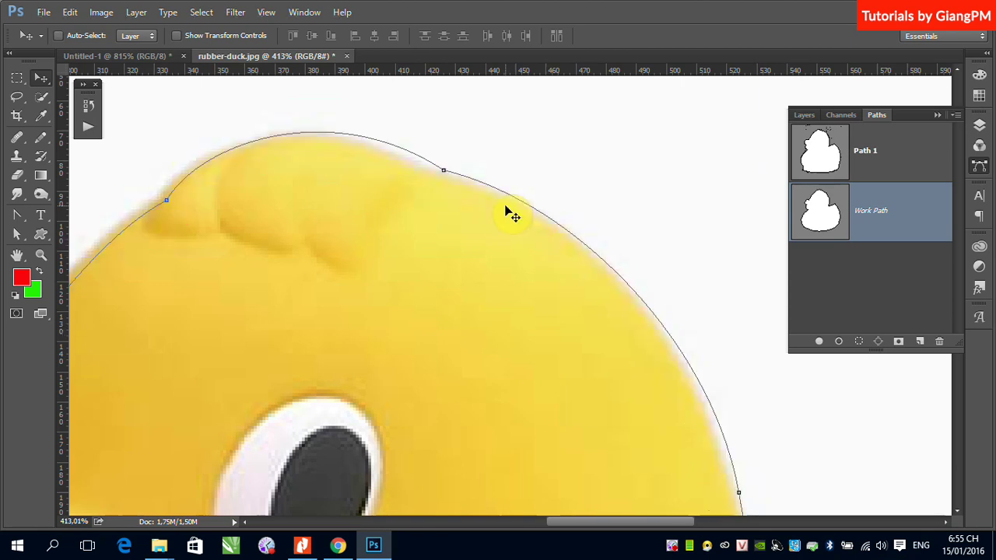
Step: Switch to the Brush Tool and set its size to 5 px and its hardness to 0%
click(43, 140)
drag(45, 142, 121, 137)
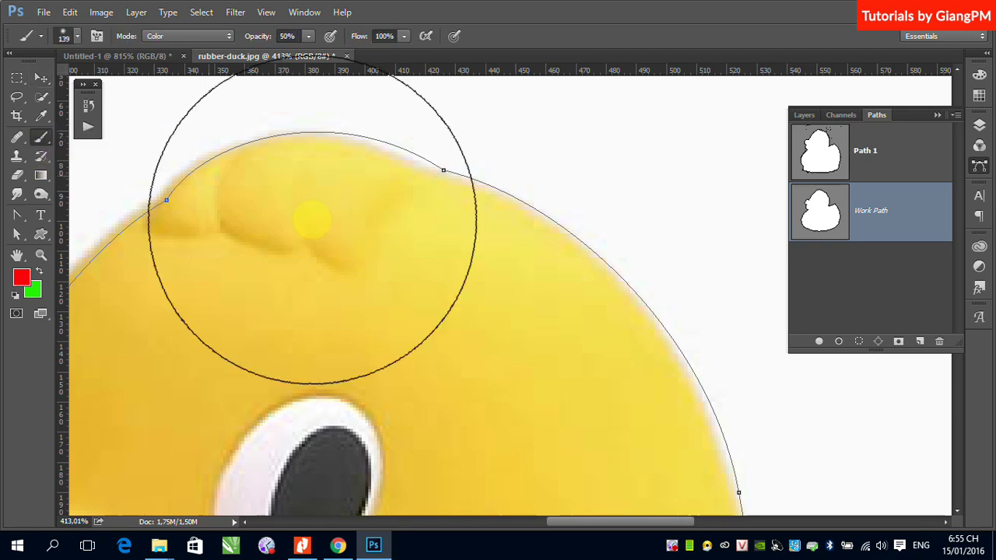
click(77, 37)
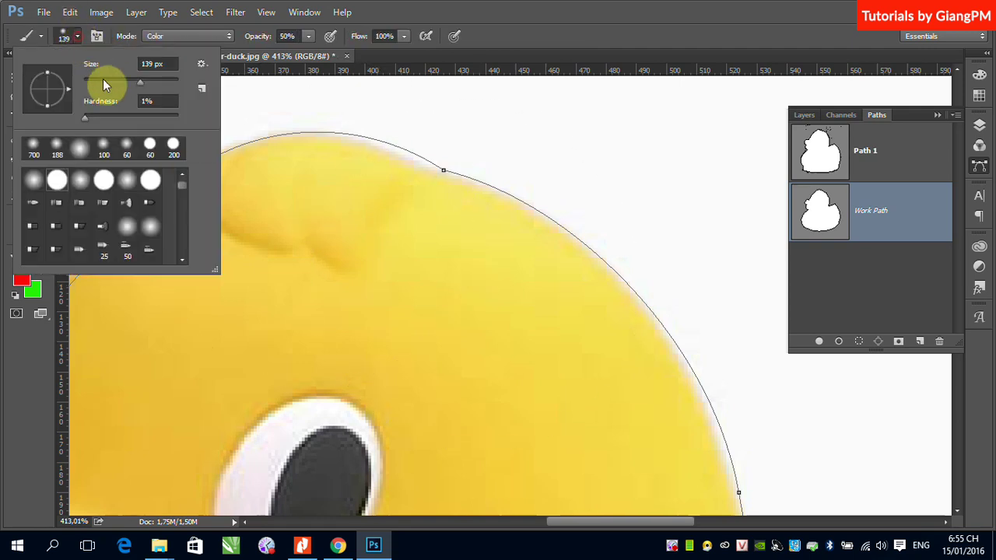
double_click(151, 64)
text(5)
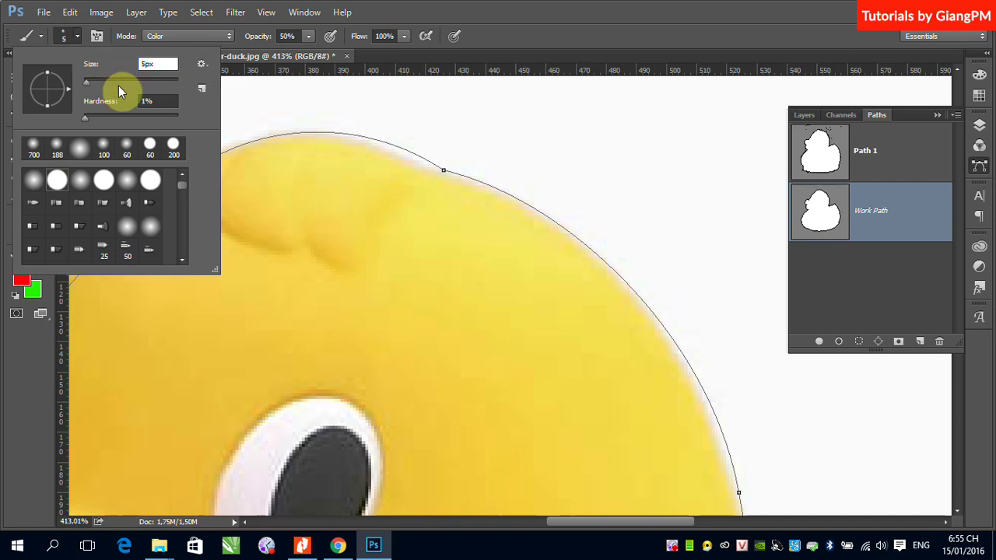
double_click(159, 101)
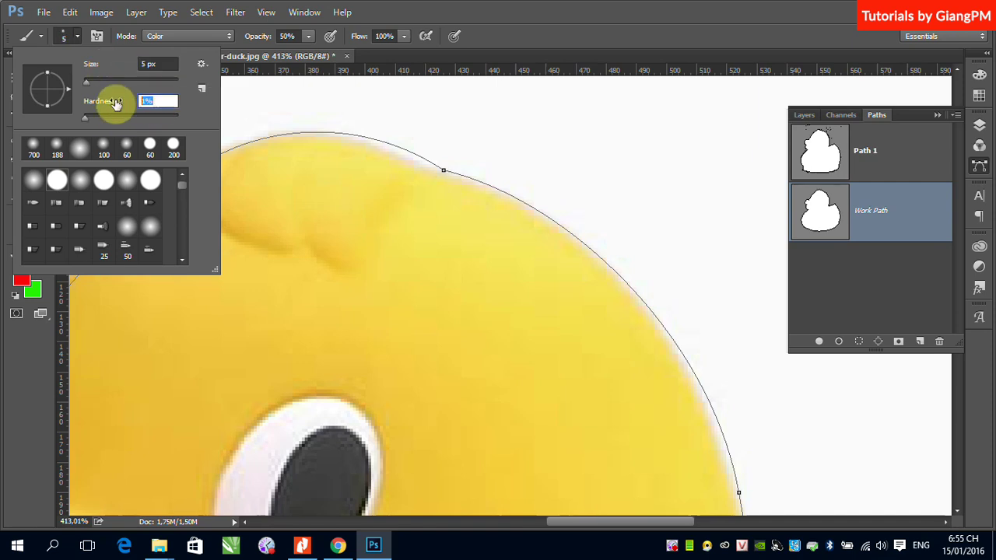
drag(115, 104, 104, 99)
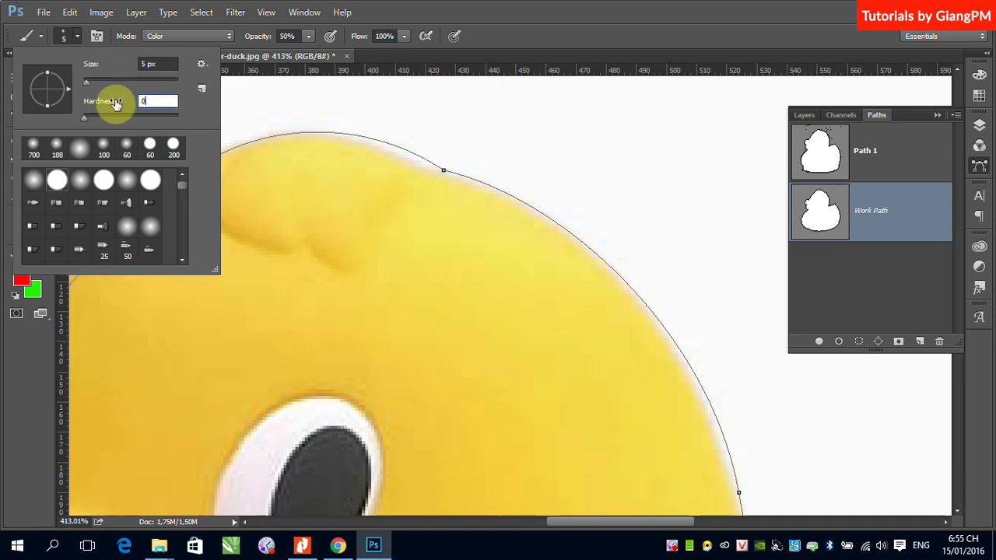
click(645, 18)
Step: Stroke the Work Path using the Brush with its Color mode and 50% opacity settings
right_click(890, 227)
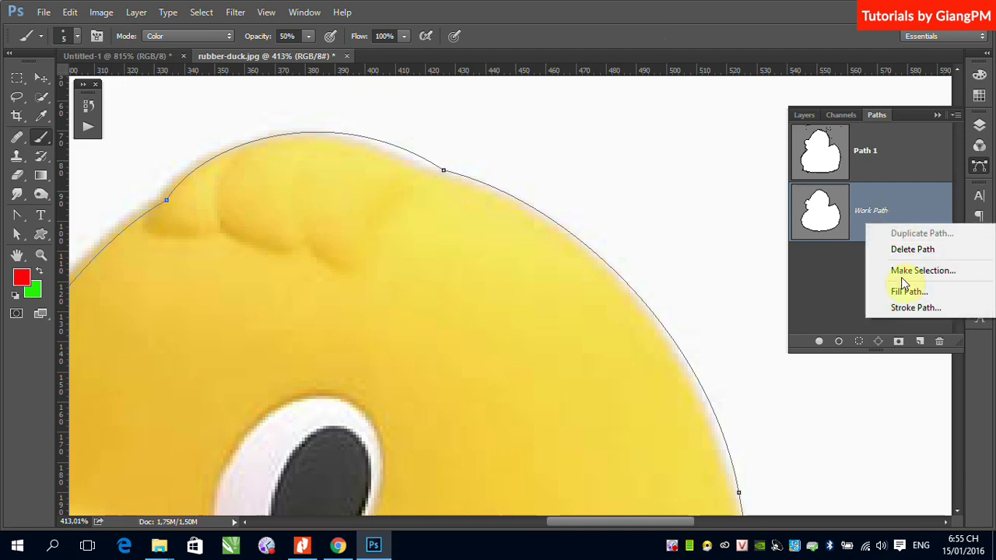
click(915, 308)
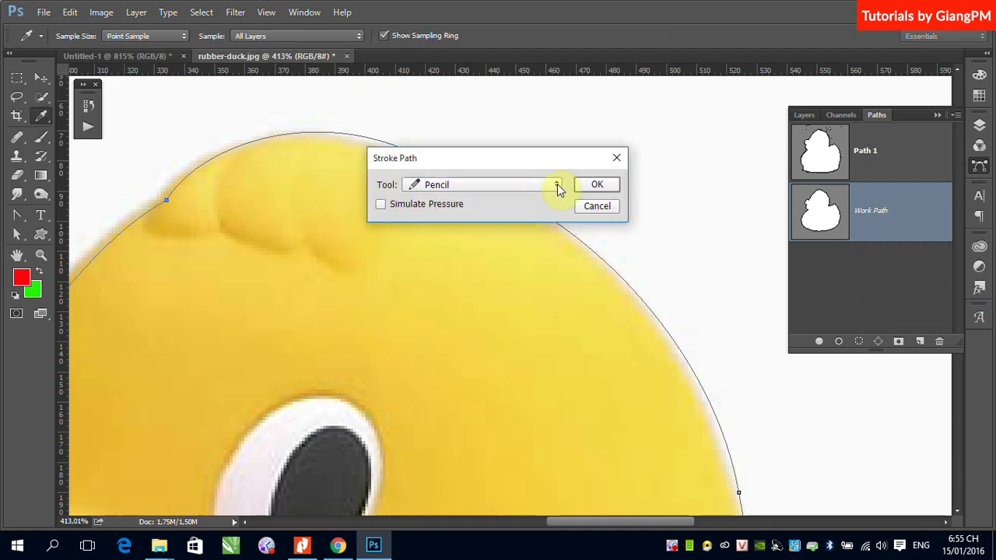
click(555, 184)
click(456, 215)
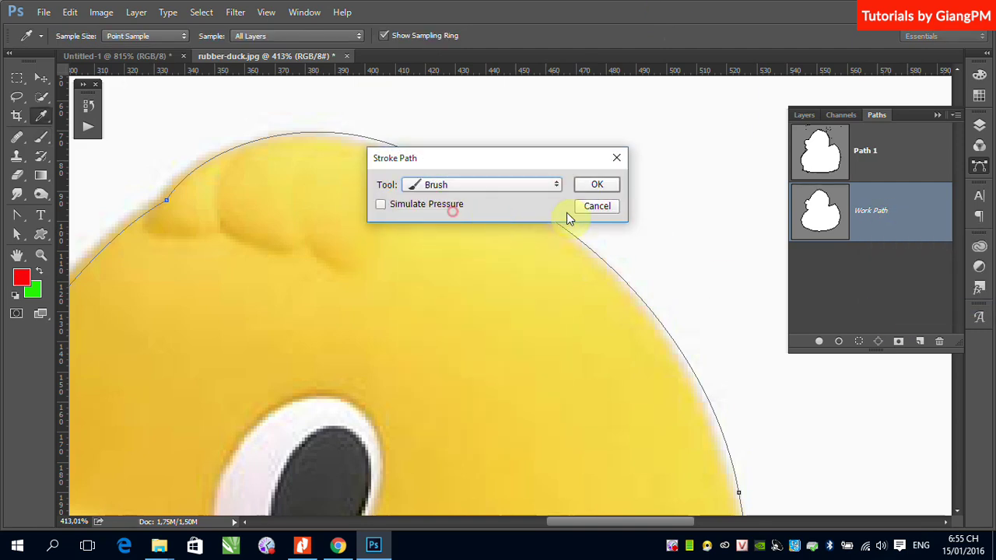
click(595, 186)
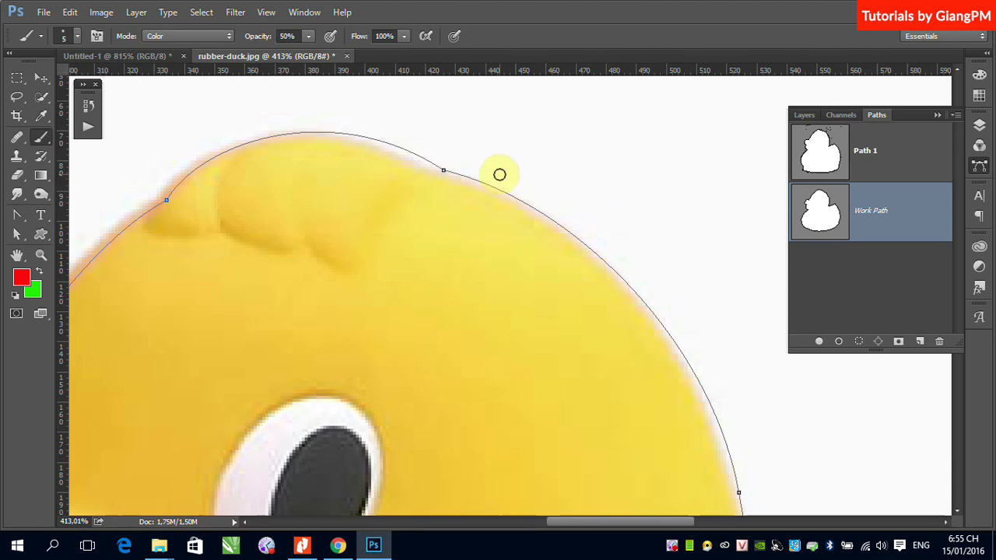
Step: Set the brush to 100% opacity and Normal mode, and undo the last brush stroke on the path
click(308, 36)
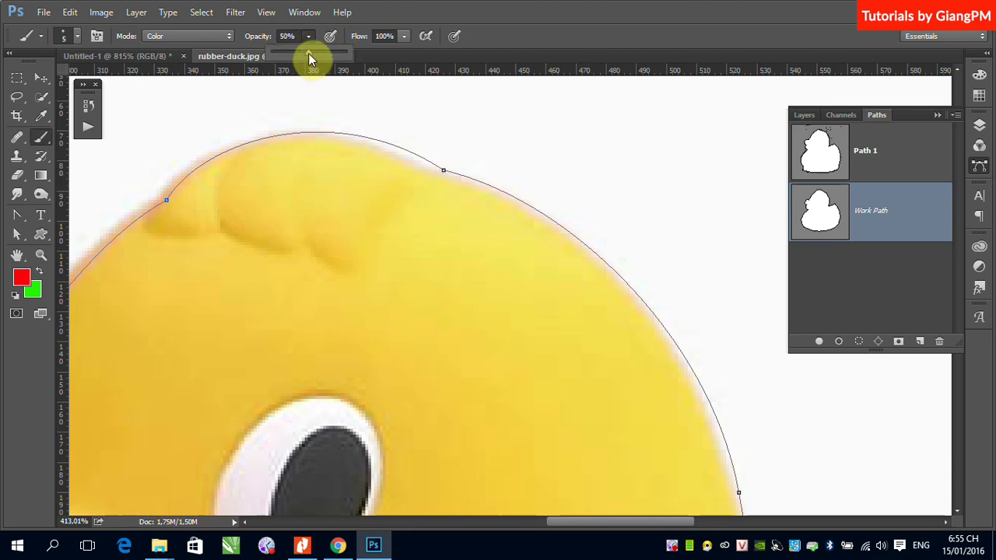
click(226, 36)
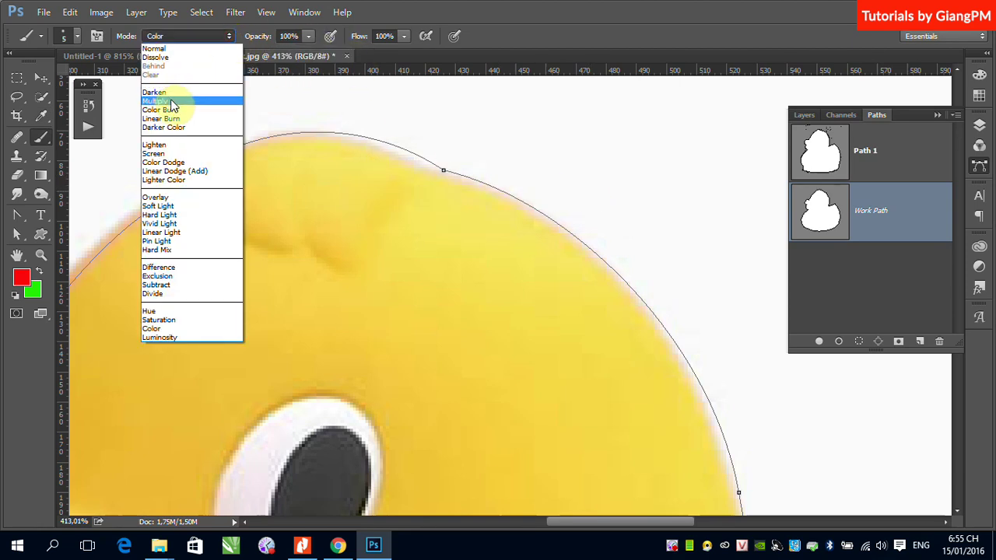
click(165, 48)
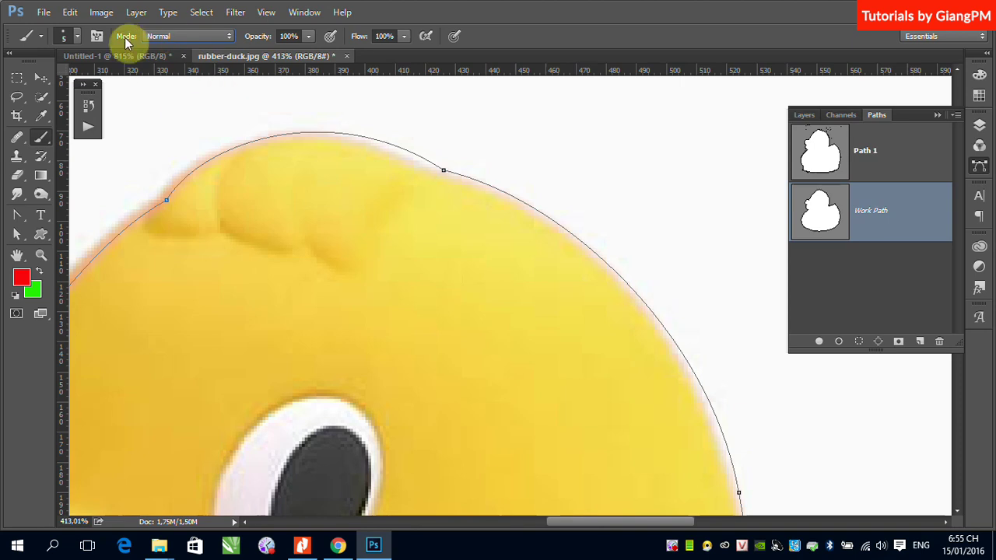
right_click(41, 137)
click(613, 21)
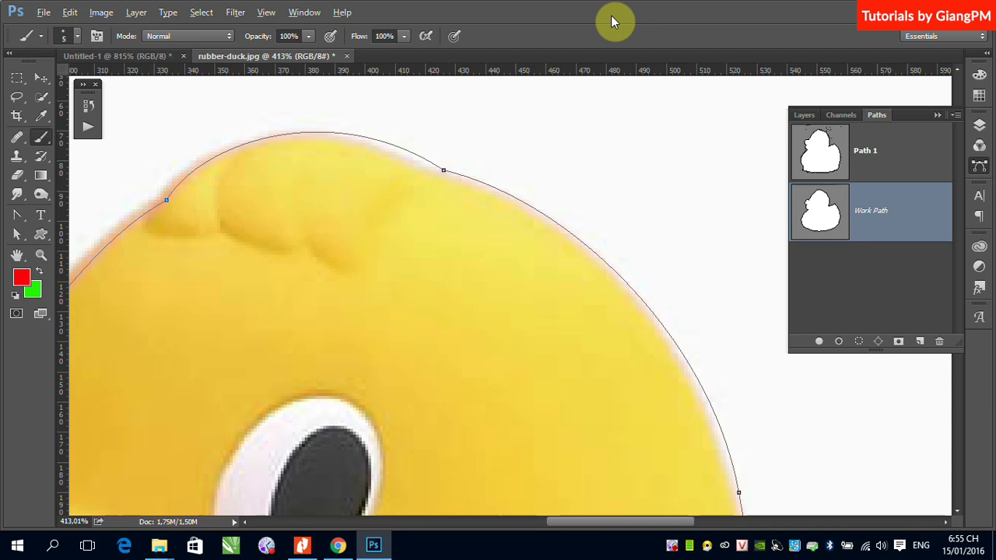
click(41, 143)
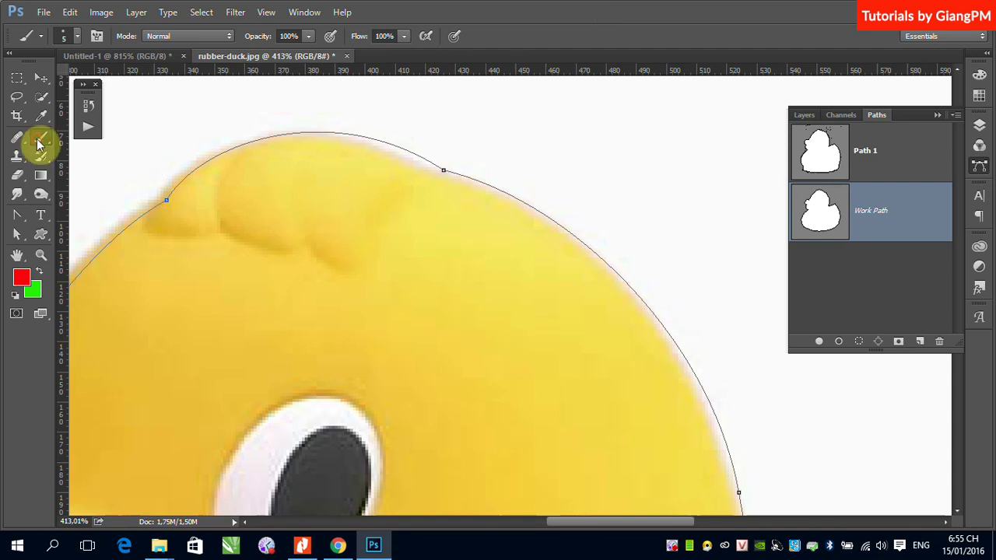
click(66, 36)
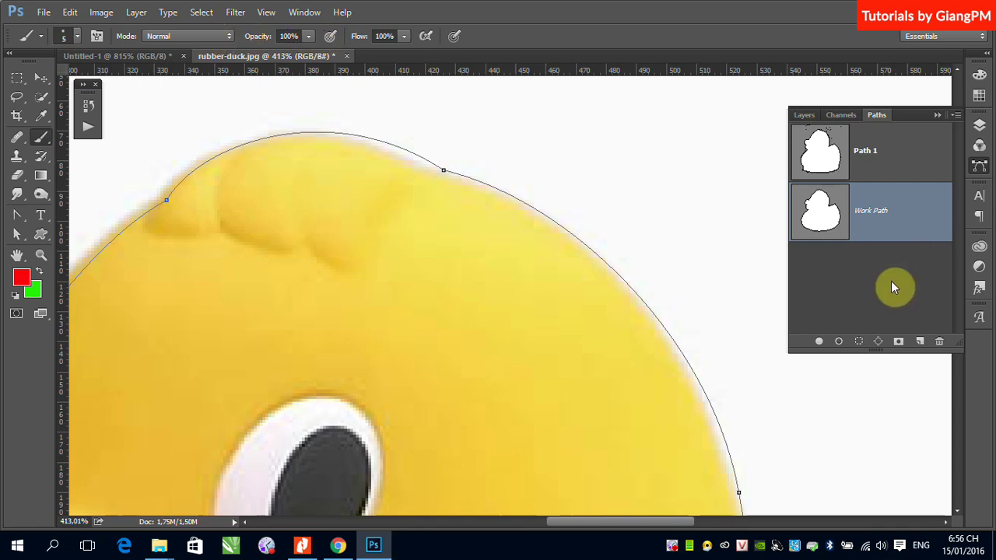
Step: Stroke the Work Path in red with the 5 px Normal-mode Brush
right_click(907, 225)
click(913, 308)
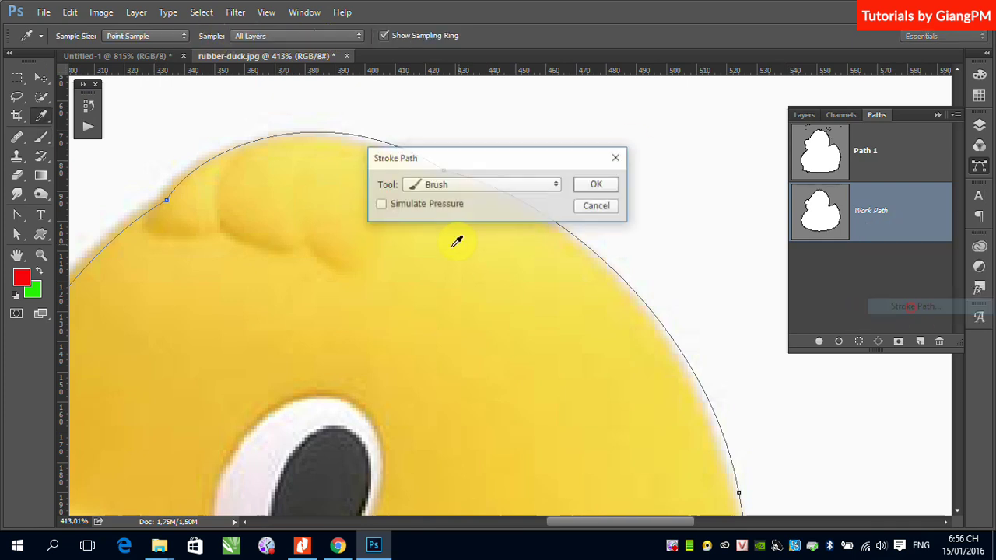
click(596, 187)
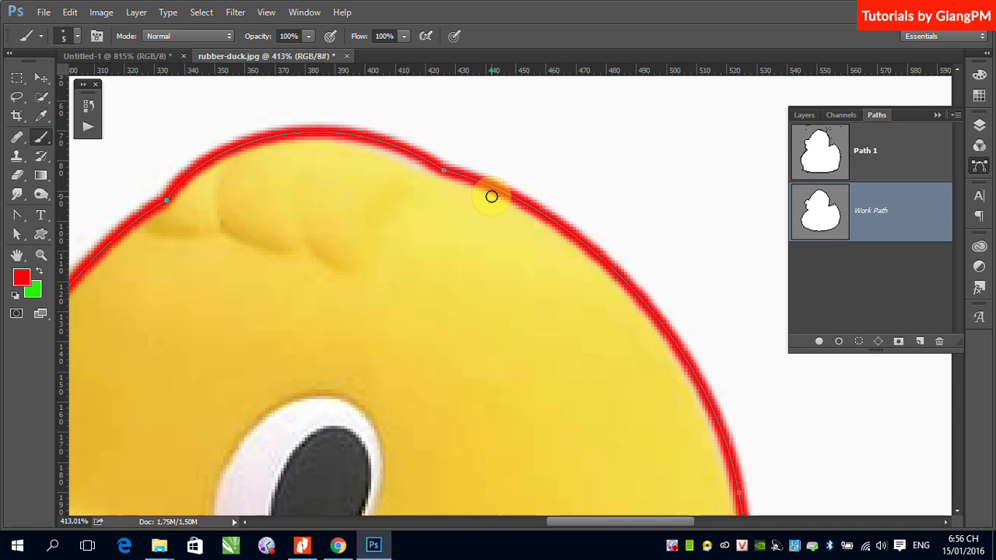
Step: Switch to the Eraser Tool and set its size to 20 px with the hardness at its minimum
click(16, 175)
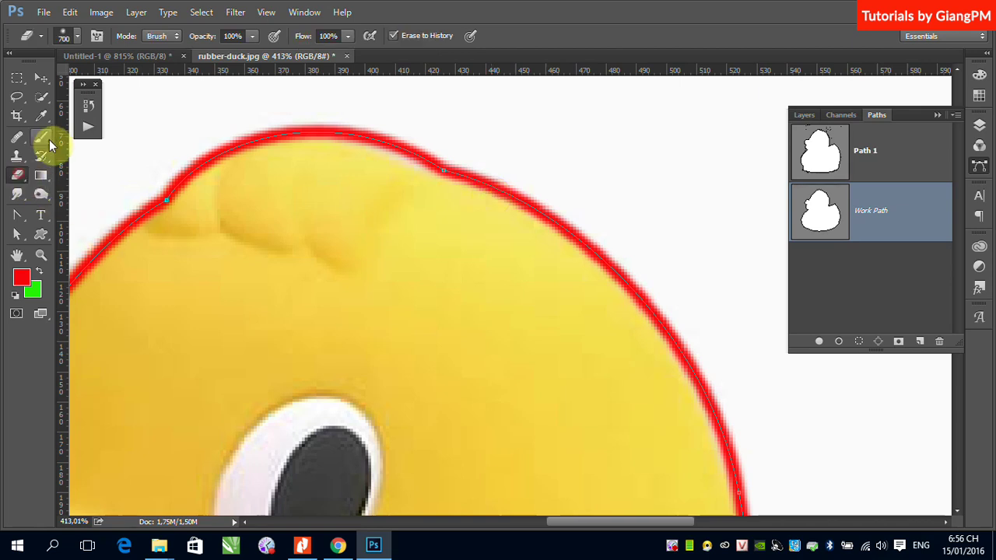
click(77, 36)
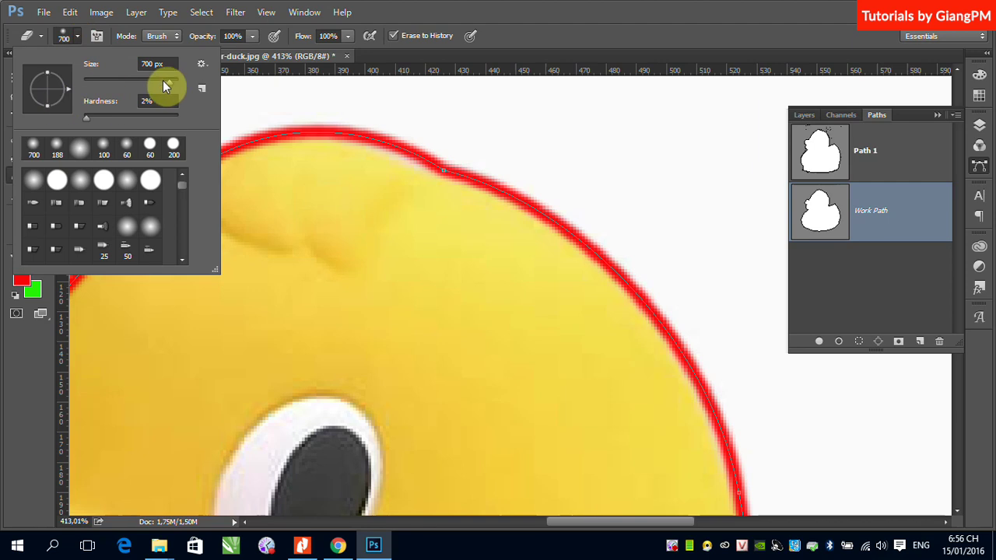
drag(162, 80, 94, 84)
text(1)
key(BackSpace)
text(20)
drag(88, 116, 82, 116)
key(Return)
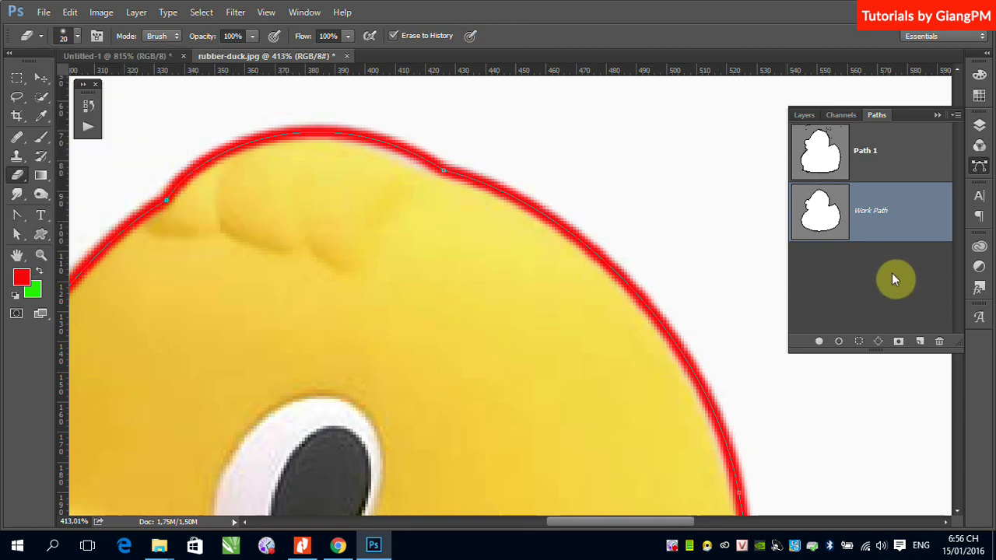
Step: Stroke the Work Path with the Eraser, leaving Simulate Pressure off
right_click(902, 227)
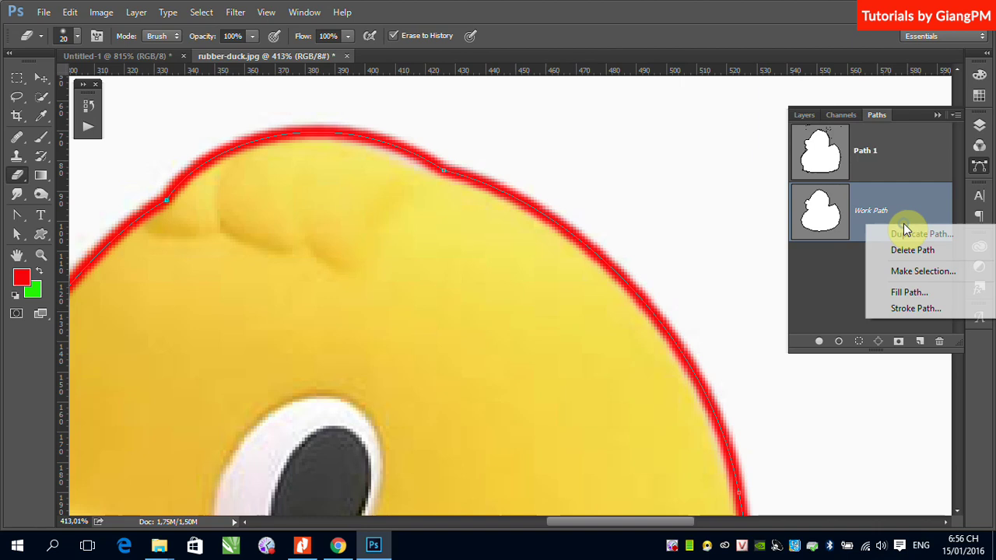
click(890, 247)
right_click(904, 229)
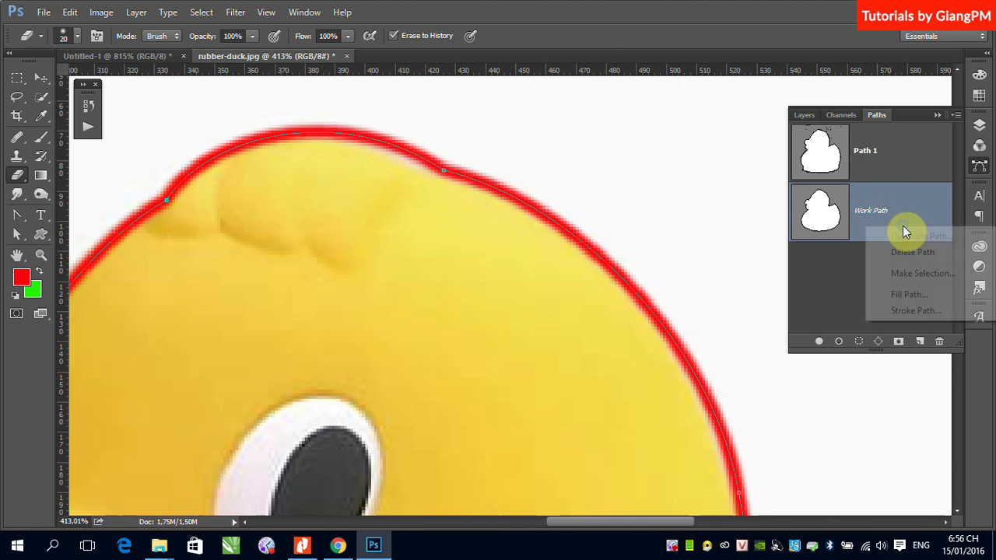
click(915, 310)
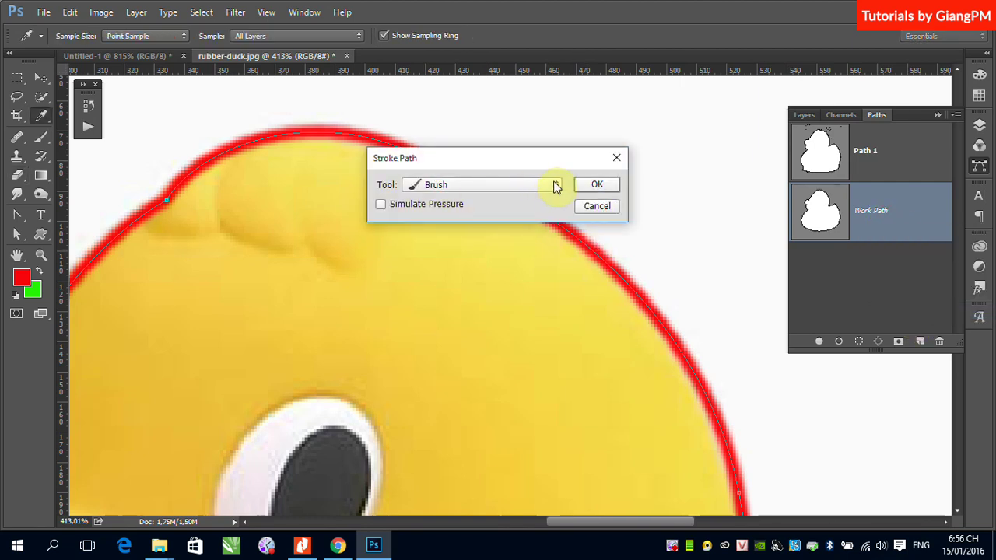
click(552, 184)
click(441, 228)
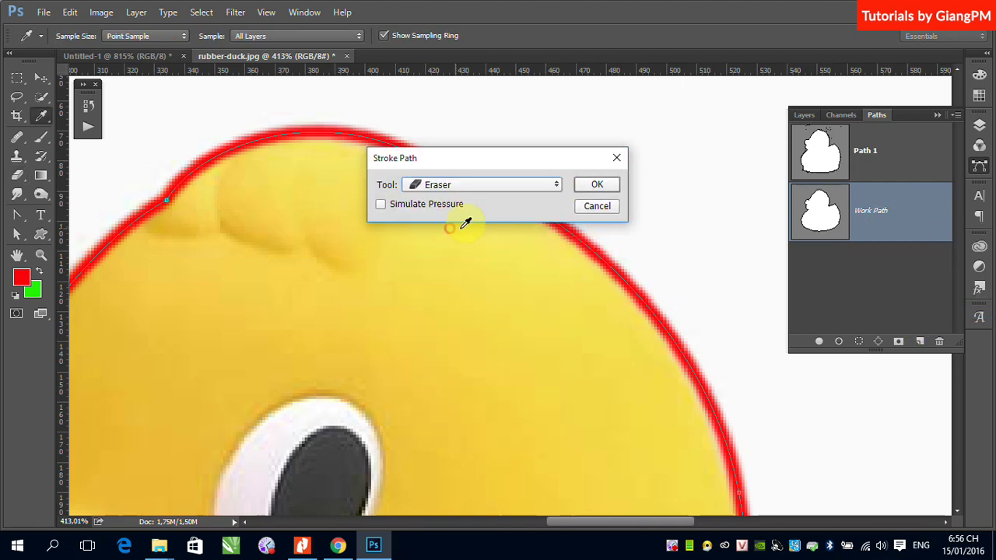
click(611, 183)
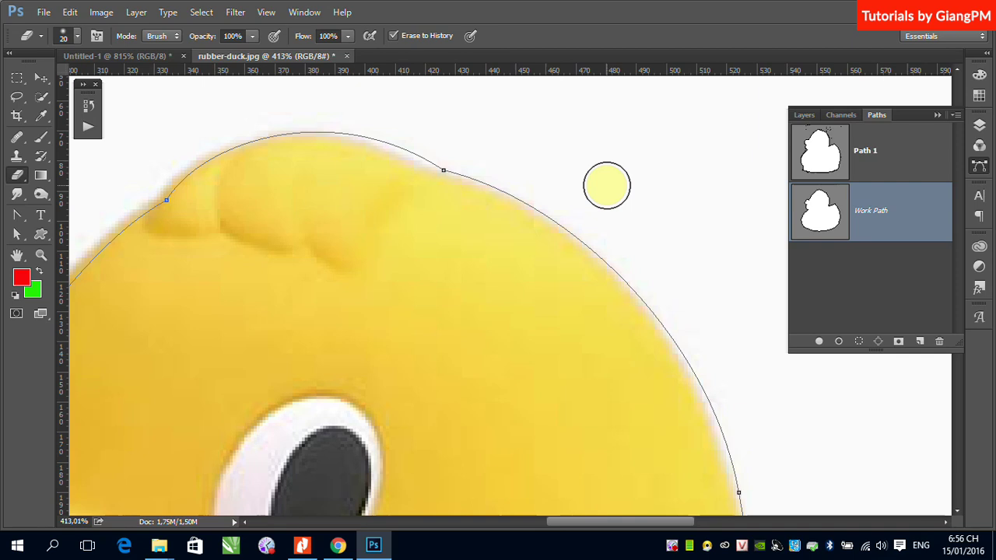
Step: Switch to the Move Tool and check the options for deleting the Work Path without removing it
click(42, 79)
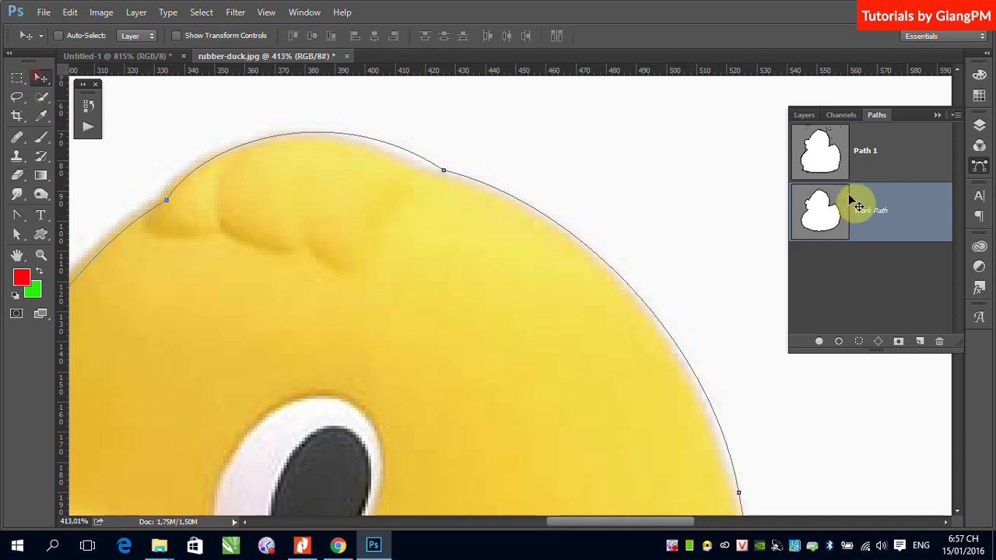
right_click(917, 223)
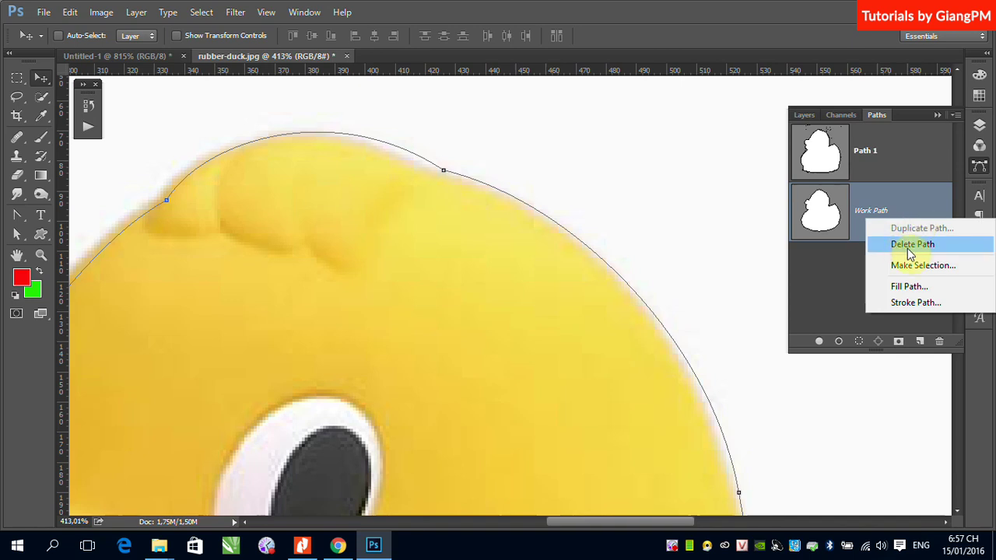
drag(928, 215, 938, 343)
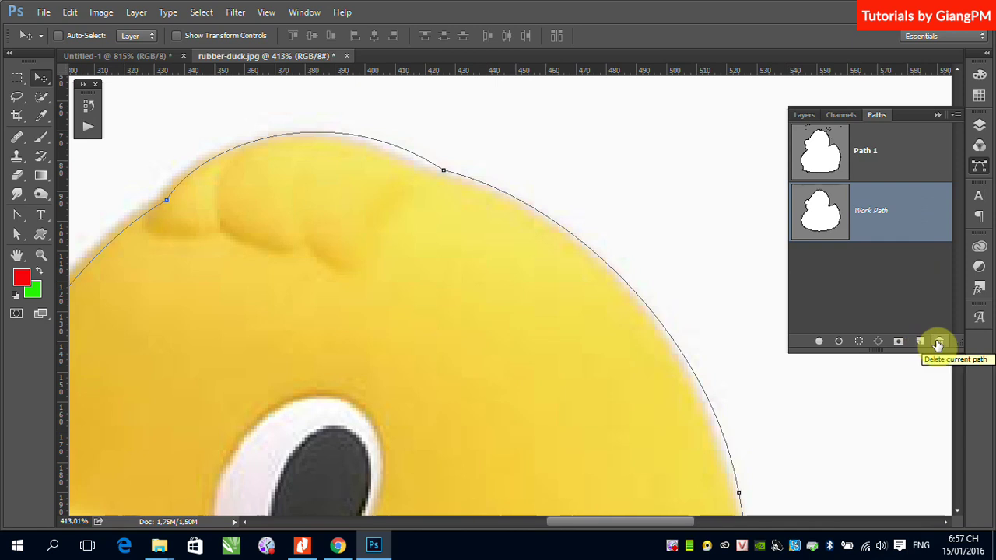
Step: Make a new anti-aliased selection from the Work Path with a feather radius of 0 pixels
right_click(920, 212)
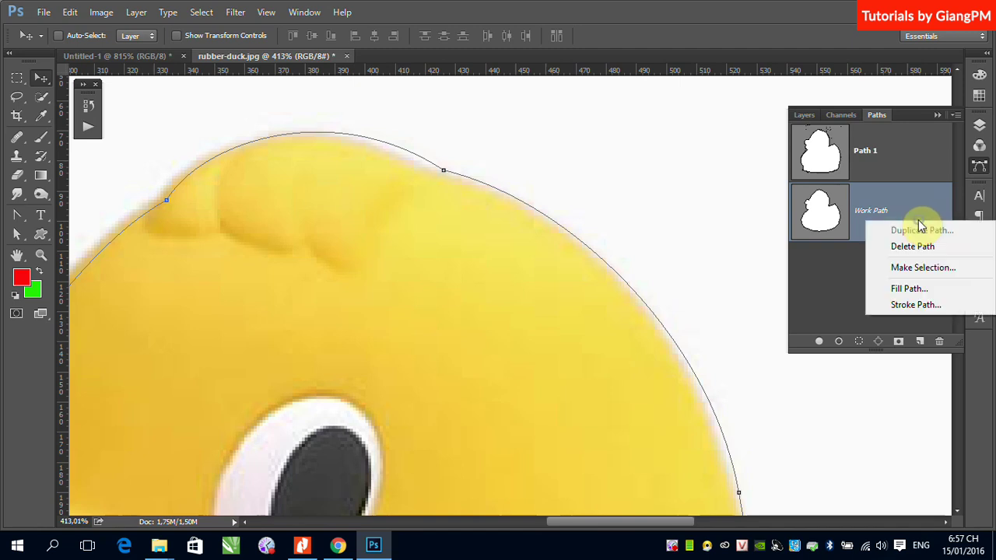
click(912, 270)
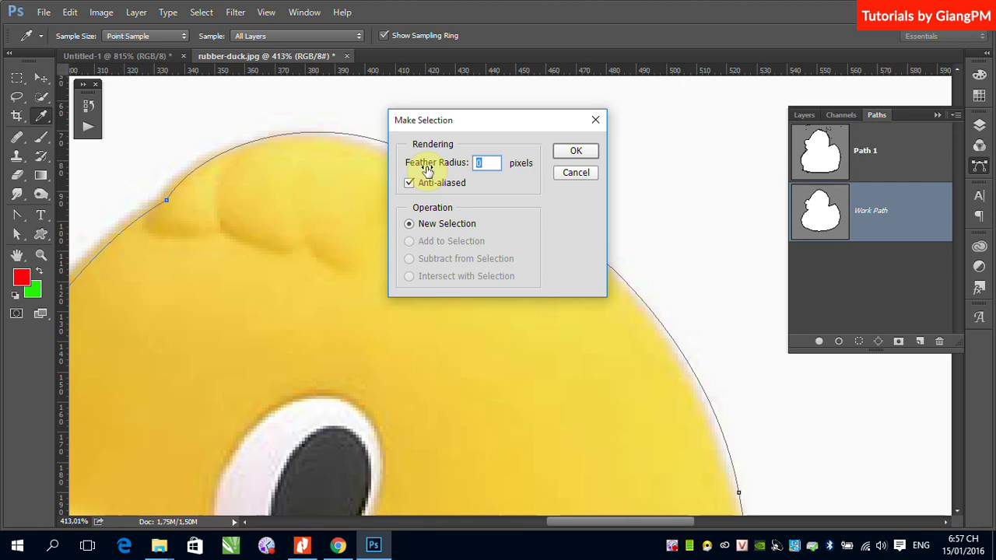
click(592, 153)
key(v)
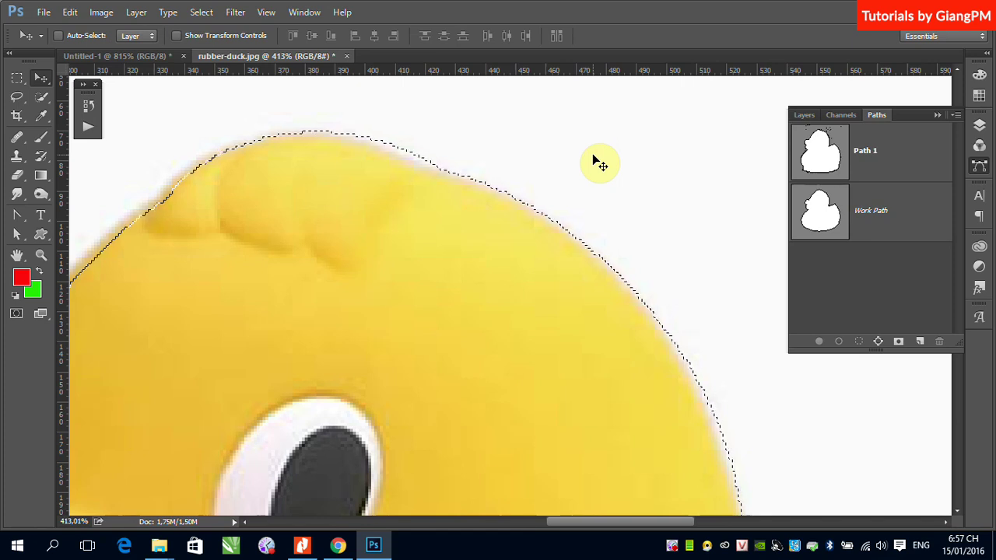
Step: Undo the selection made from the path, then hide the Work Path outline and make the path active again
key(ctrl+z)
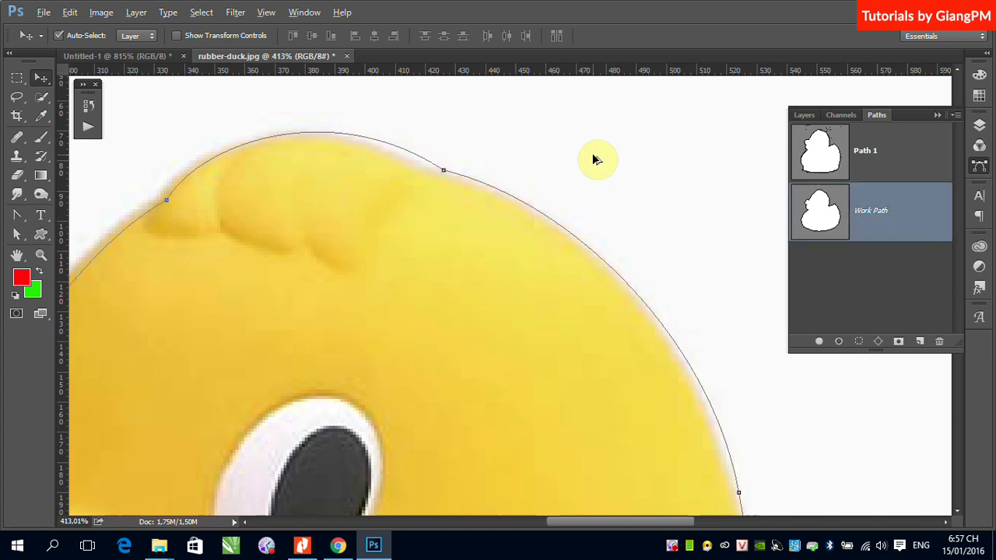
click(924, 311)
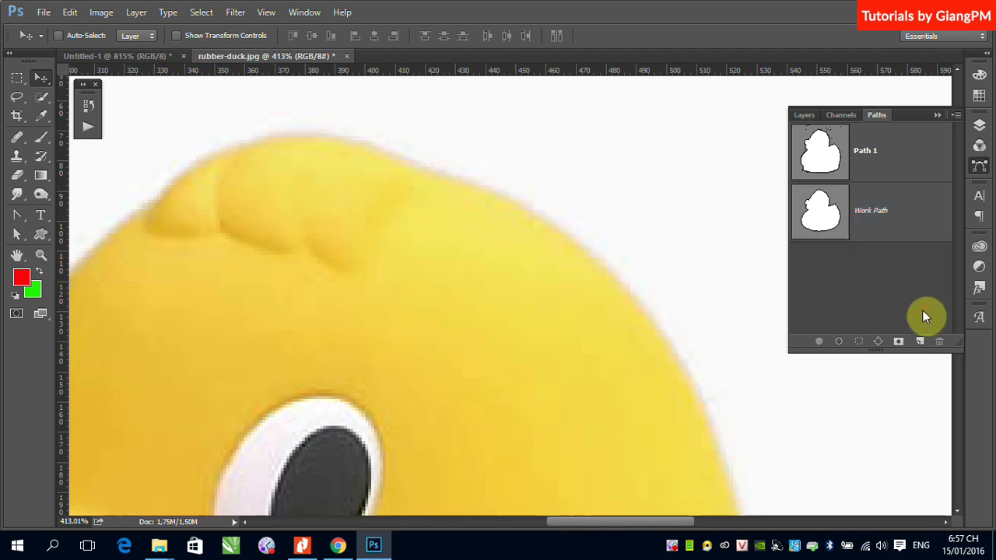
click(873, 218)
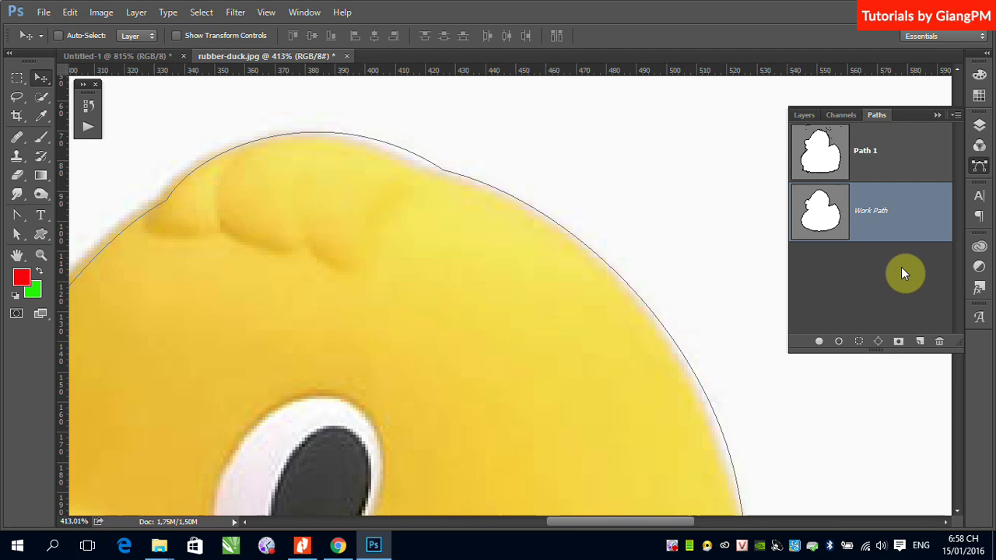
right_click(917, 226)
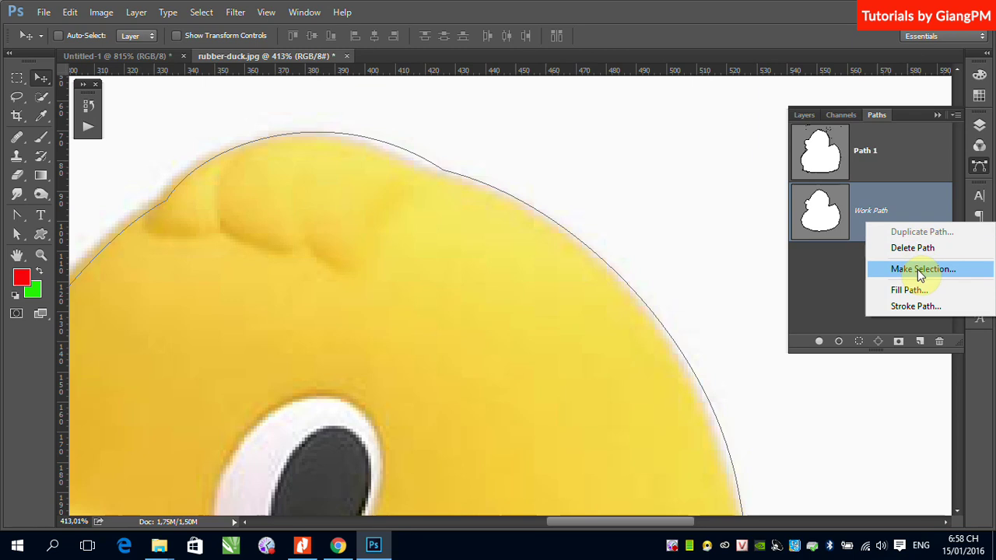
click(827, 271)
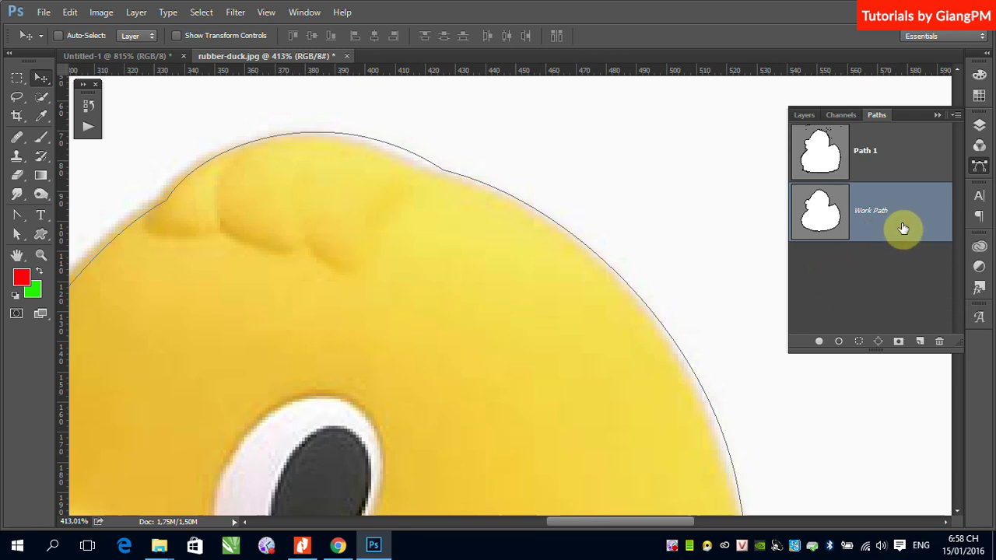
Step: Load the Work Path as a selection from its thumbnail, deselect it, and repeat the conversion from the active path before deselecting again
key(ctrl)
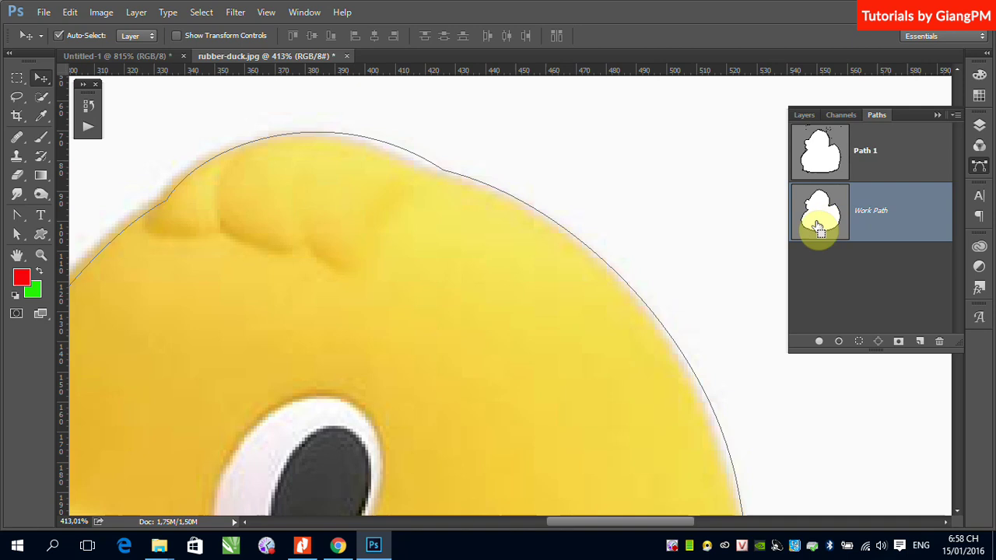
ctrl+click(817, 220)
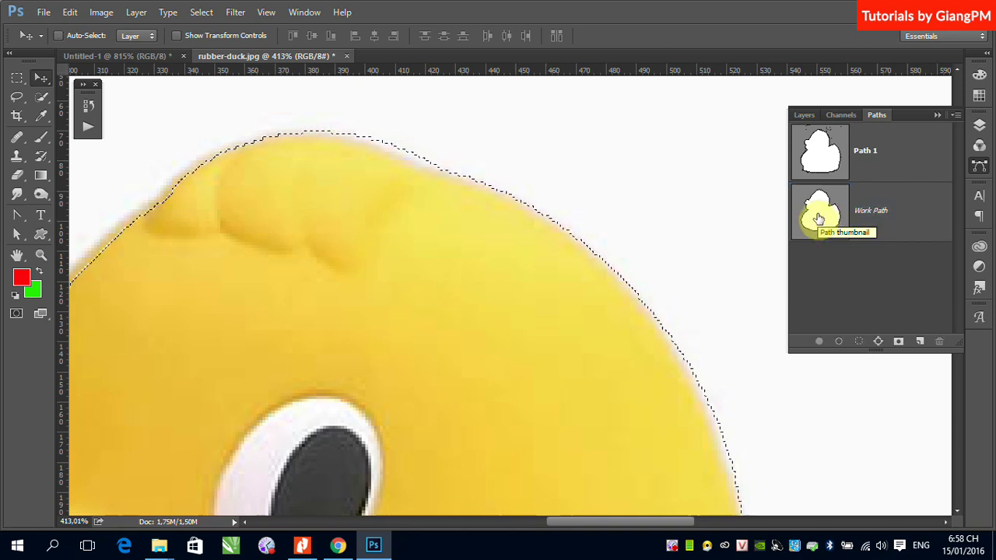
key(ctrl+d)
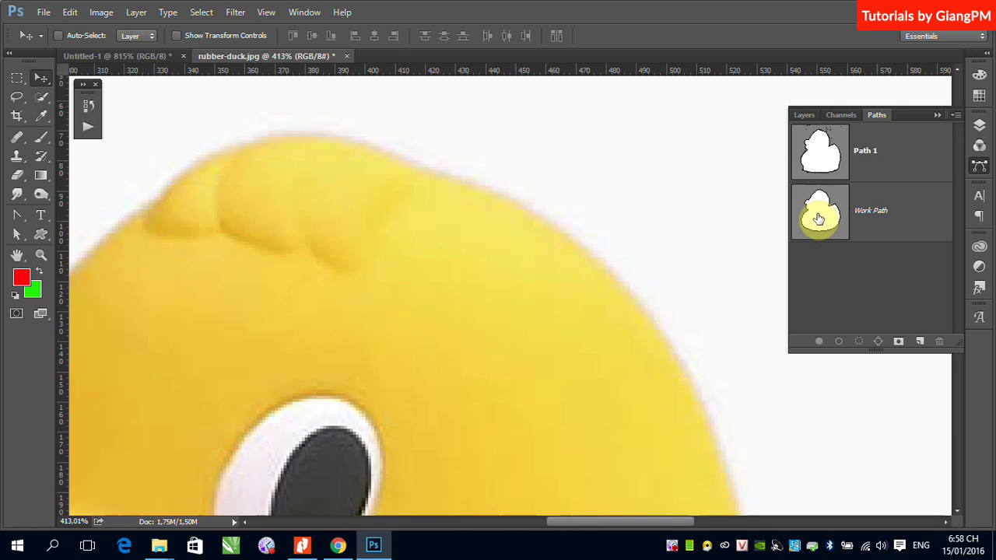
click(798, 225)
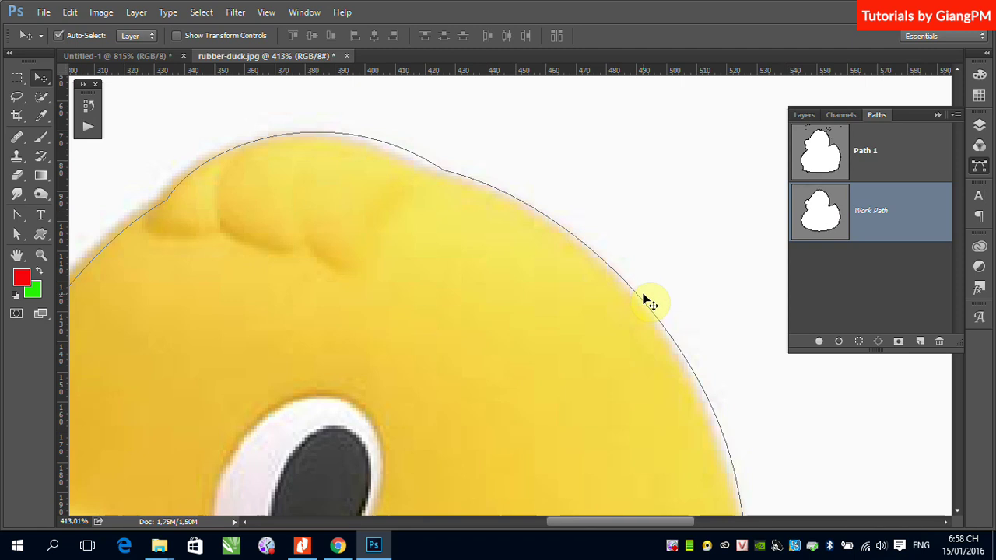
key(ctrl+Return)
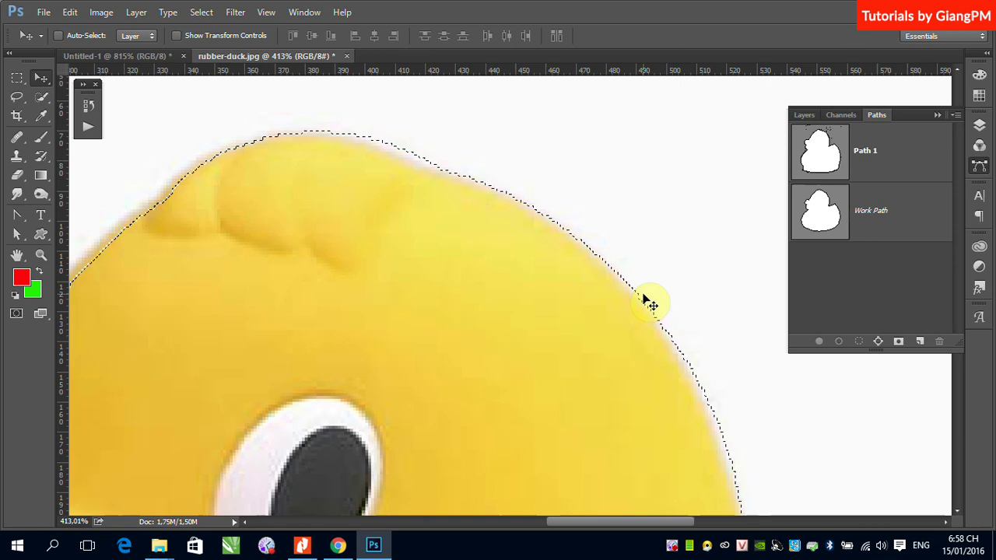
key(ctrl)
key(ctrl+d)
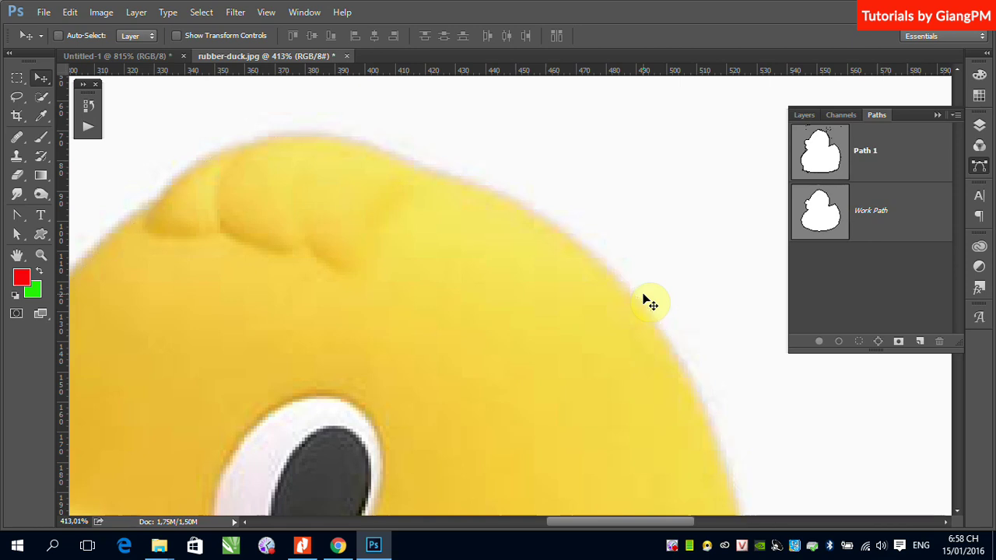
Step: Reactivate the Work Path, load it as a selection and check which path commands are available
click(871, 229)
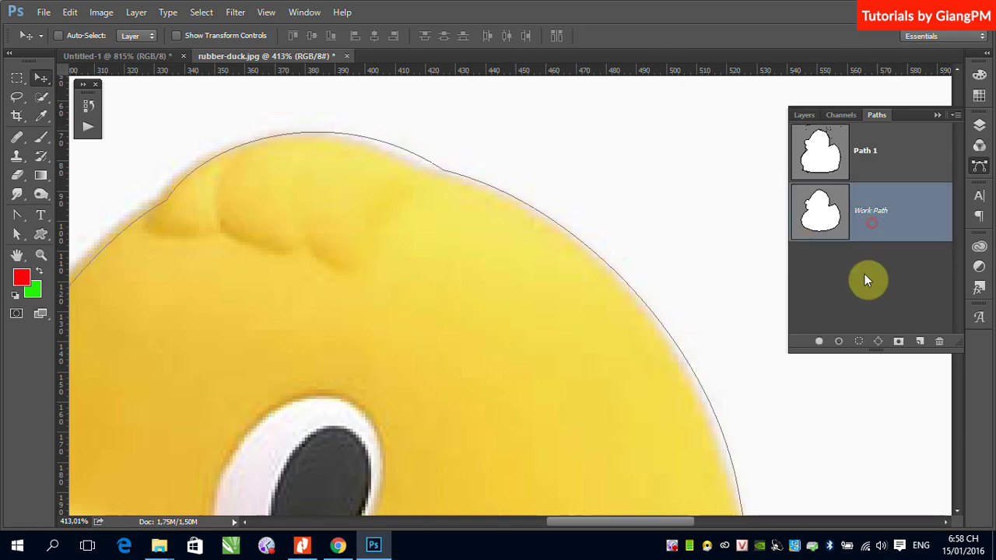
click(860, 342)
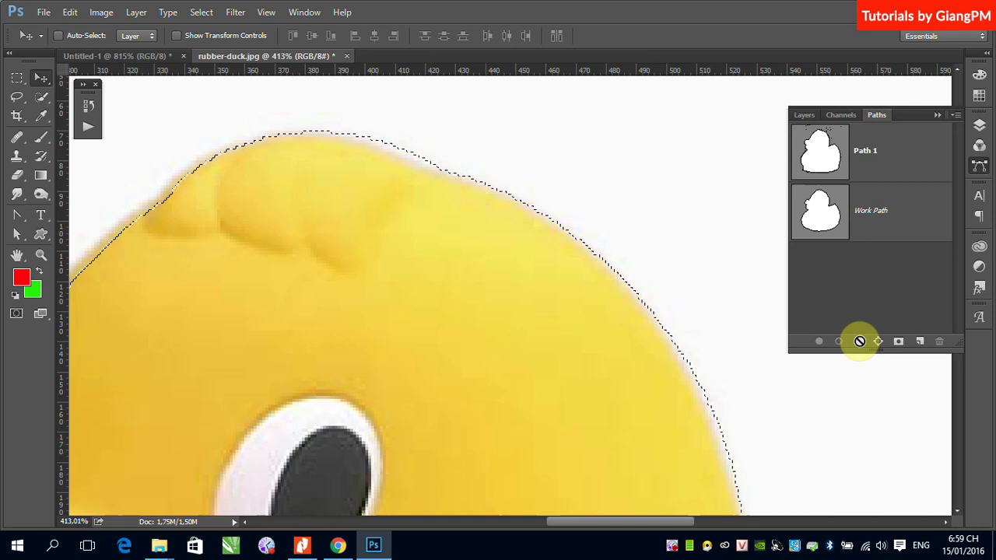
click(956, 117)
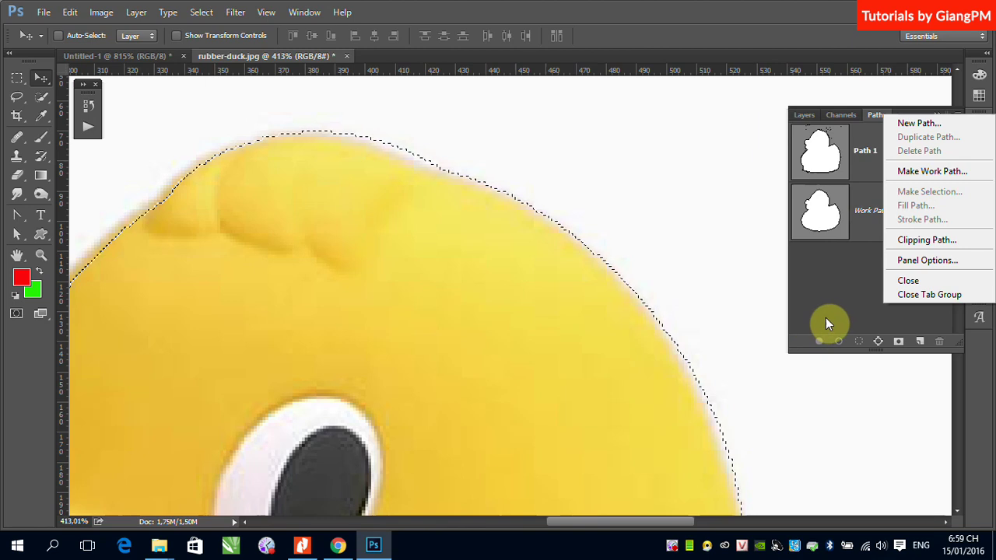
click(824, 298)
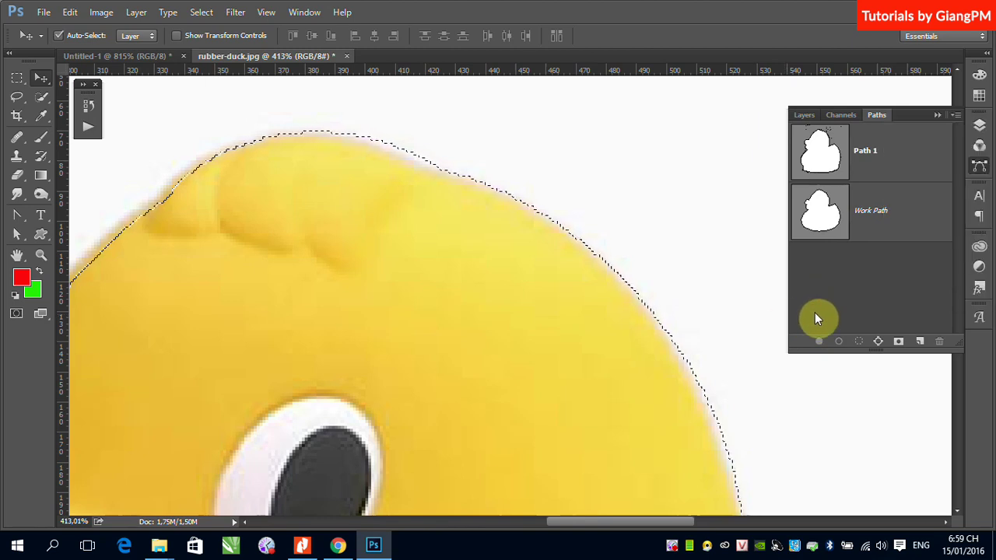
Step: Activate the Work Path and compare the path commands offered for it, including Make Selection, Fill Path and Stroke Path
click(868, 229)
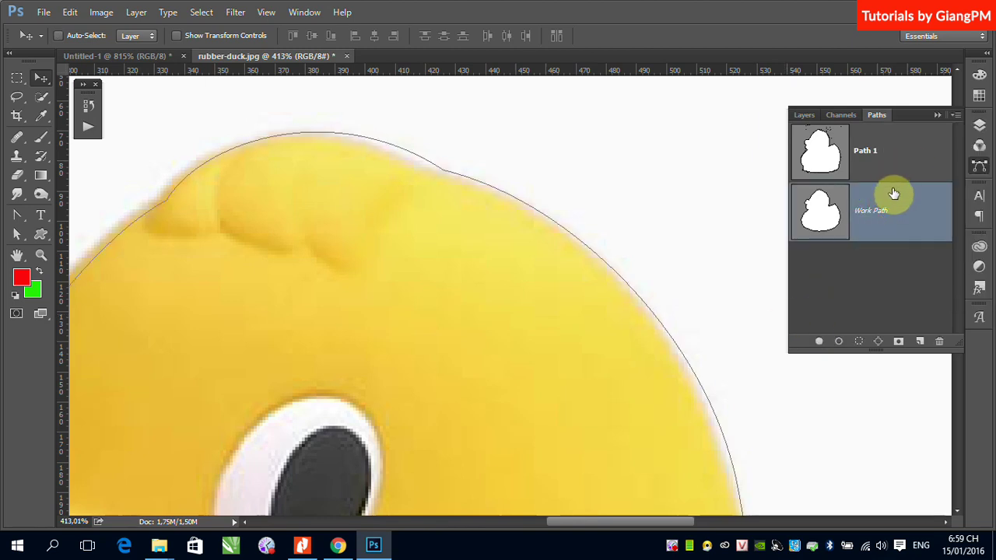
click(956, 116)
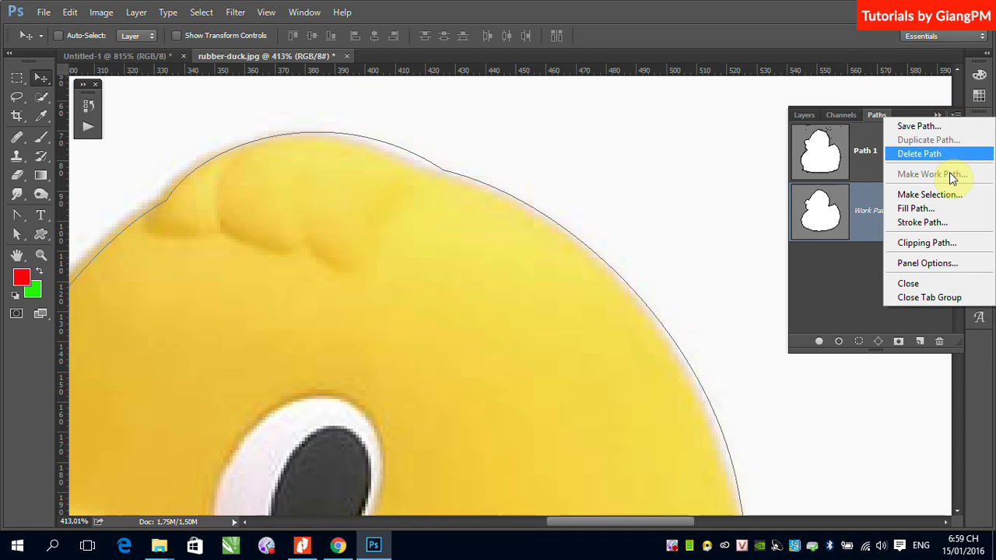
right_click(868, 229)
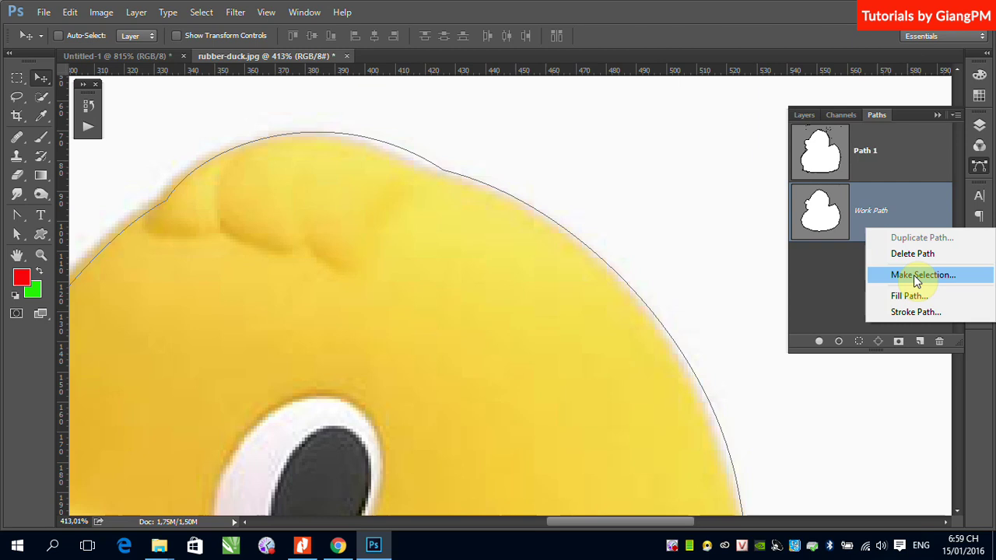
click(956, 116)
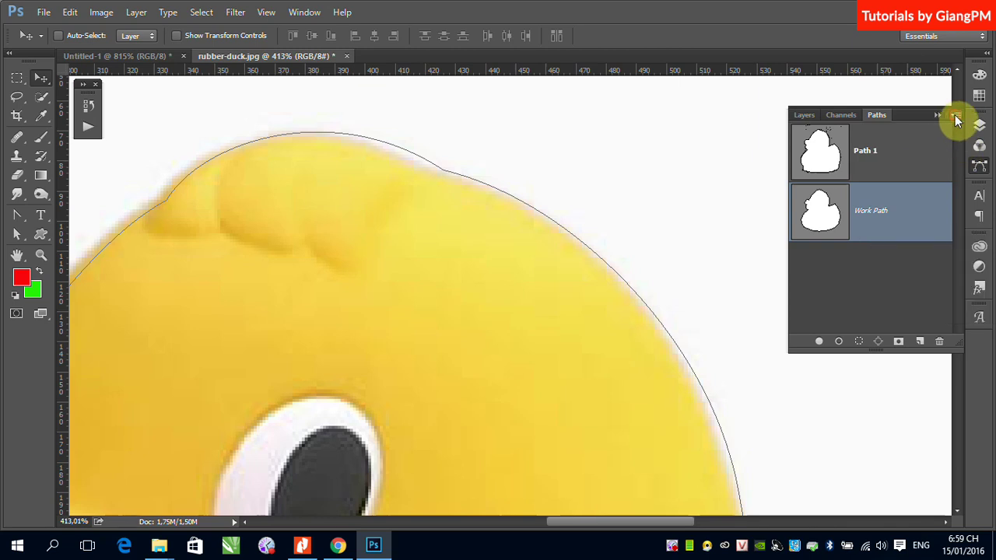
click(956, 117)
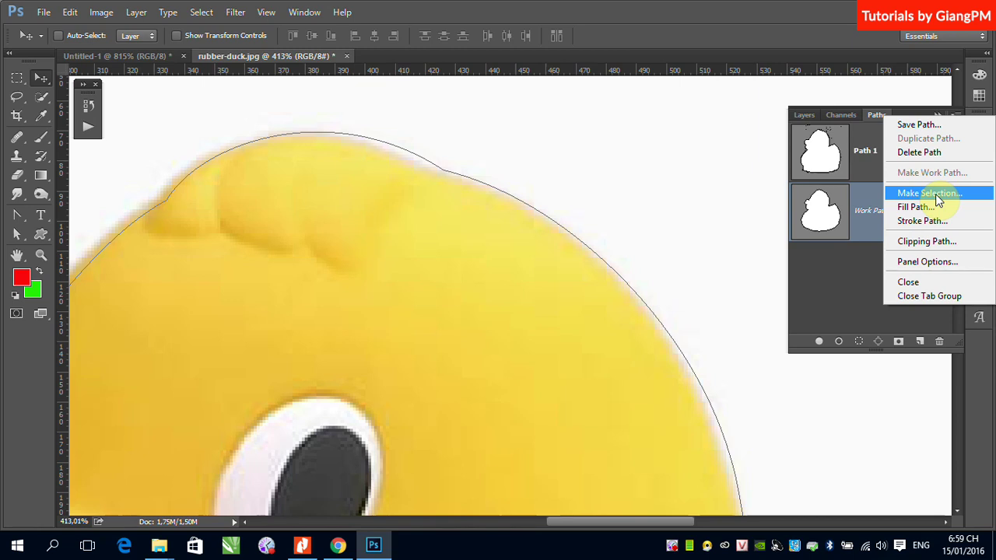
click(847, 279)
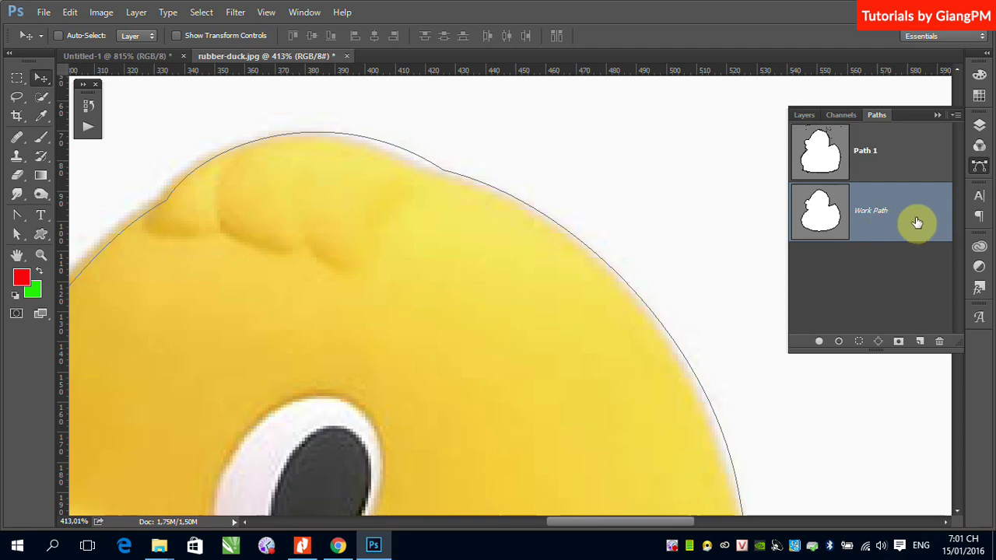
Step: Fill the Work Path with the magenta custom color in Normal mode at 100% opacity, 0-pixel feather and anti-aliasing
right_click(910, 213)
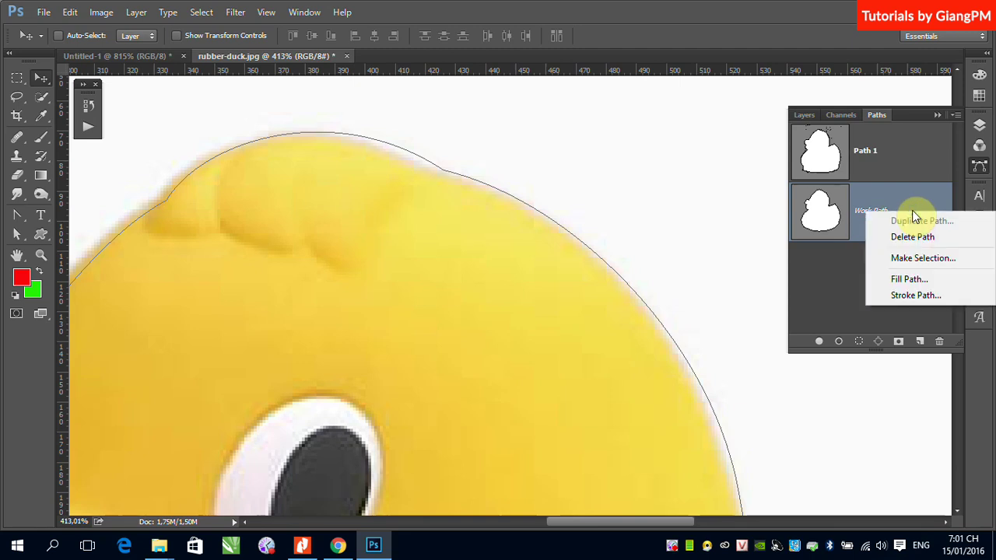
click(909, 278)
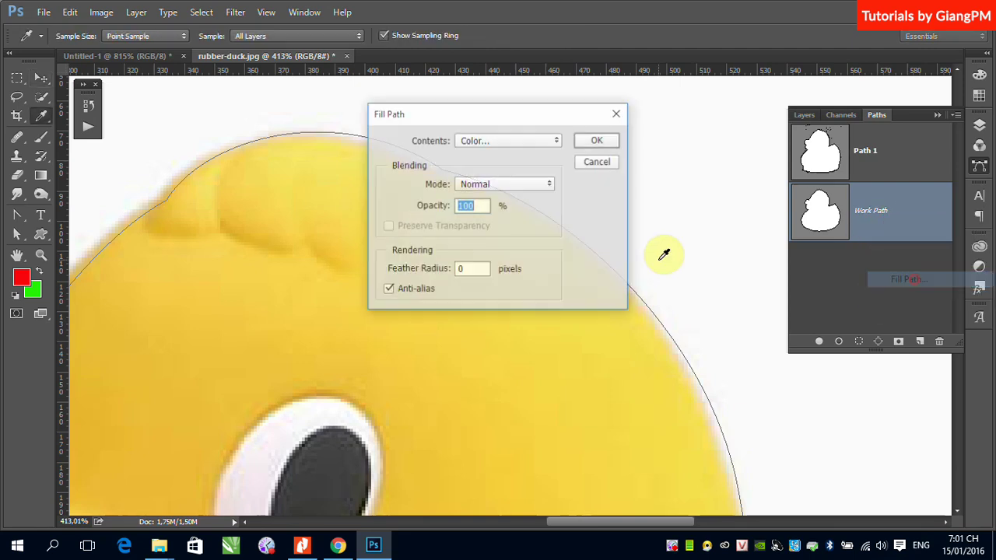
click(596, 143)
key(v)
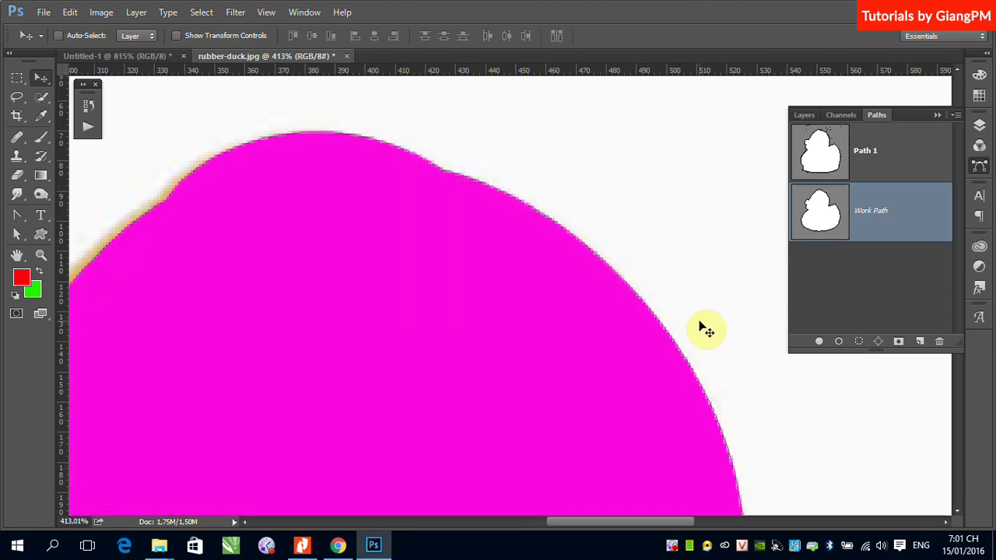
Step: Undo the magenta fill of the Work Path
key(ctrl+minus)
key(ctrl+minus)
key(ctrl+minus)
key(ctrl+minus)
key(ctrl+minus)
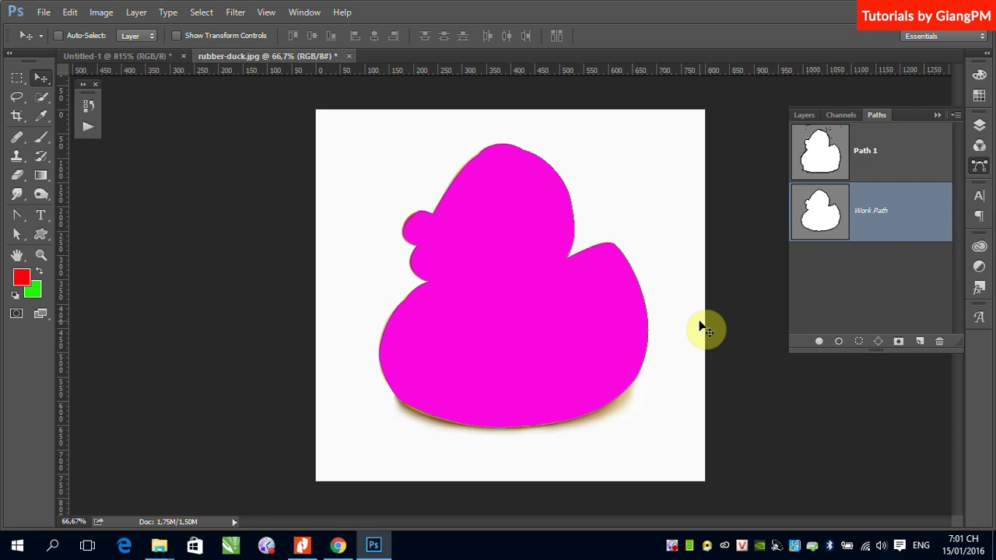
key(ctrl+z)
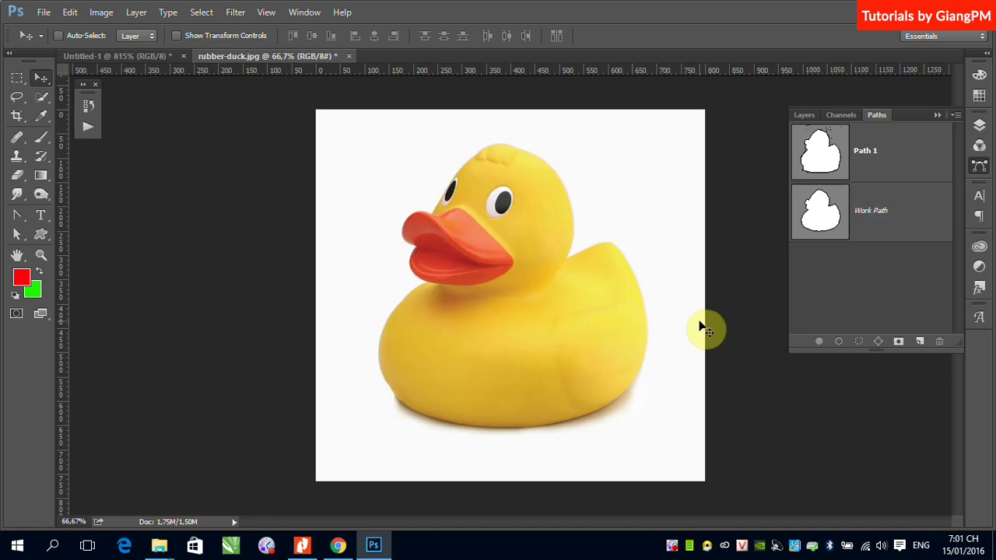
Step: Fill the Work Path using Color blending mode at 100% opacity, 0-pixel feather and anti-aliasing, and deactivate the path
click(879, 213)
right_click(880, 218)
click(902, 288)
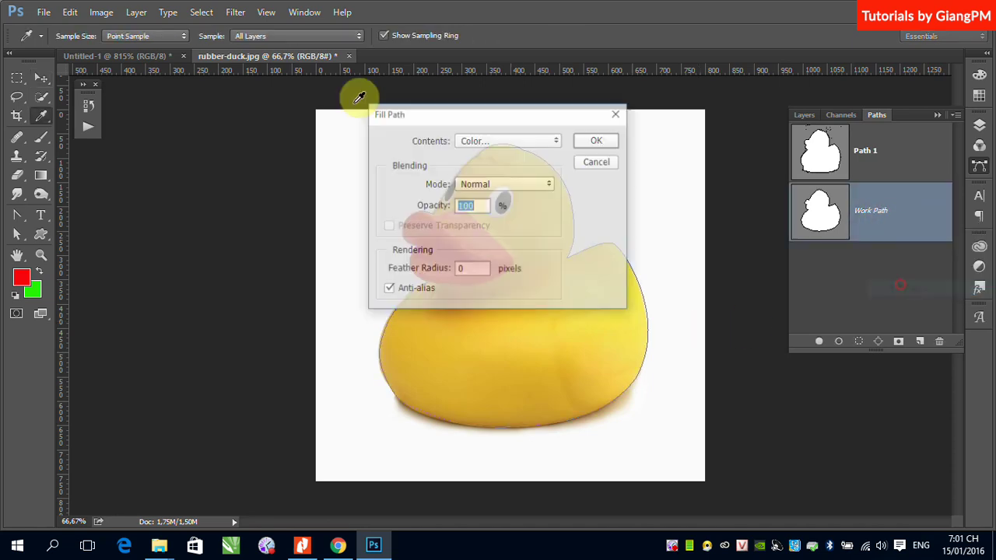
click(508, 184)
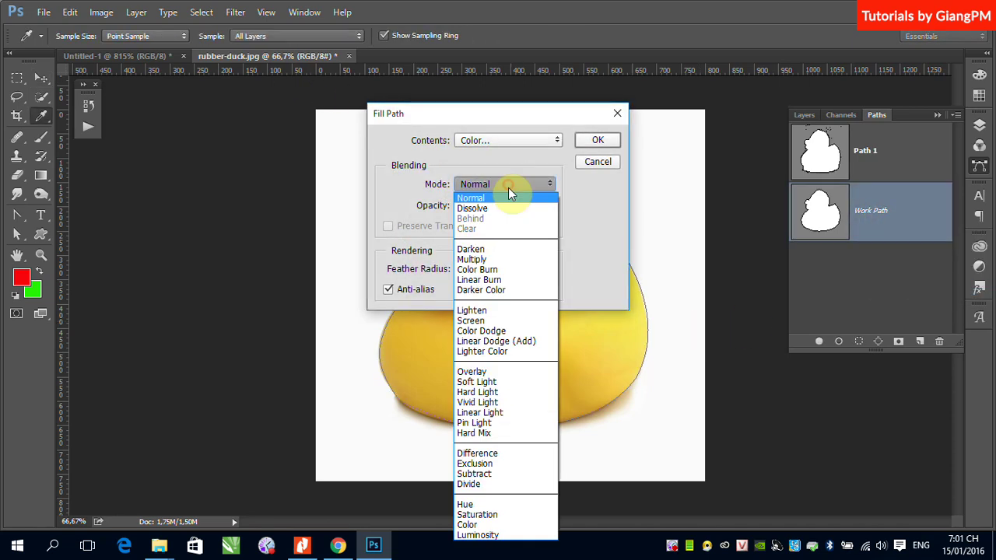
click(506, 524)
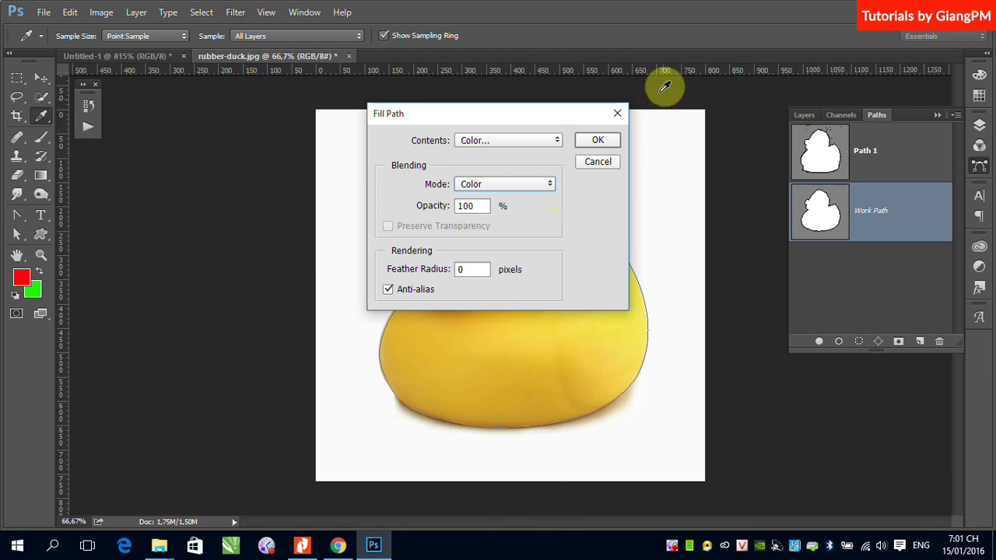
click(602, 140)
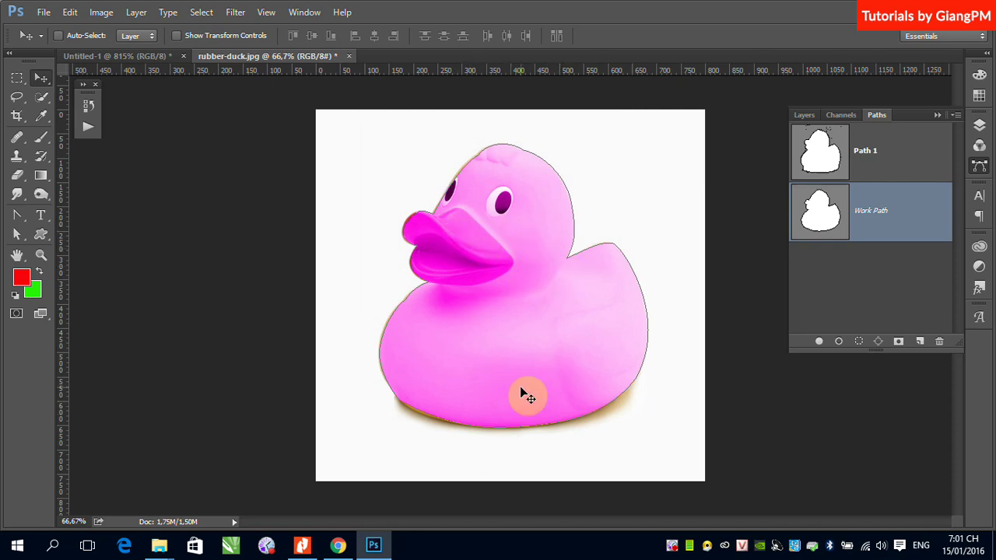
click(900, 296)
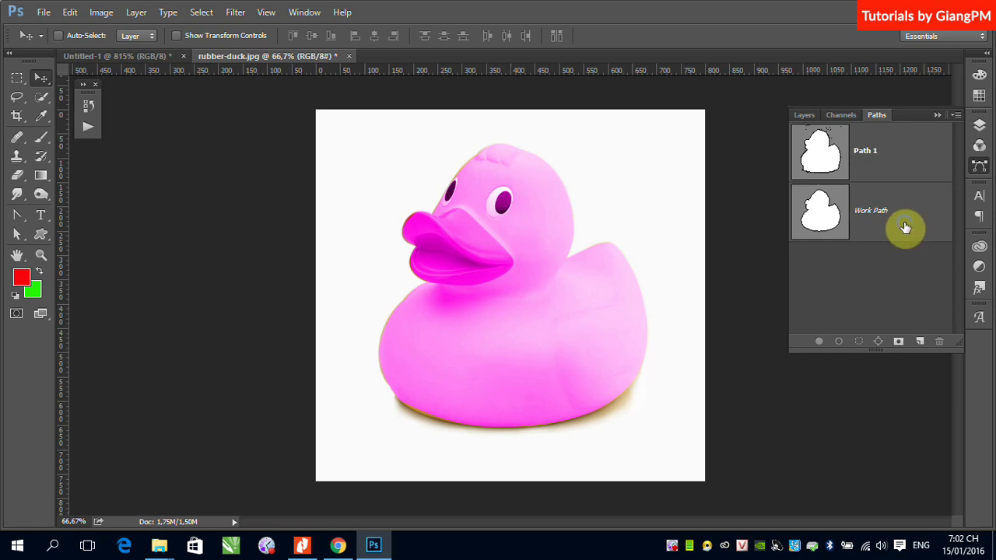
Step: Examine the feather and operation options of Make Selection for the Work Path, then cancel and deactivate the path
right_click(904, 223)
click(930, 271)
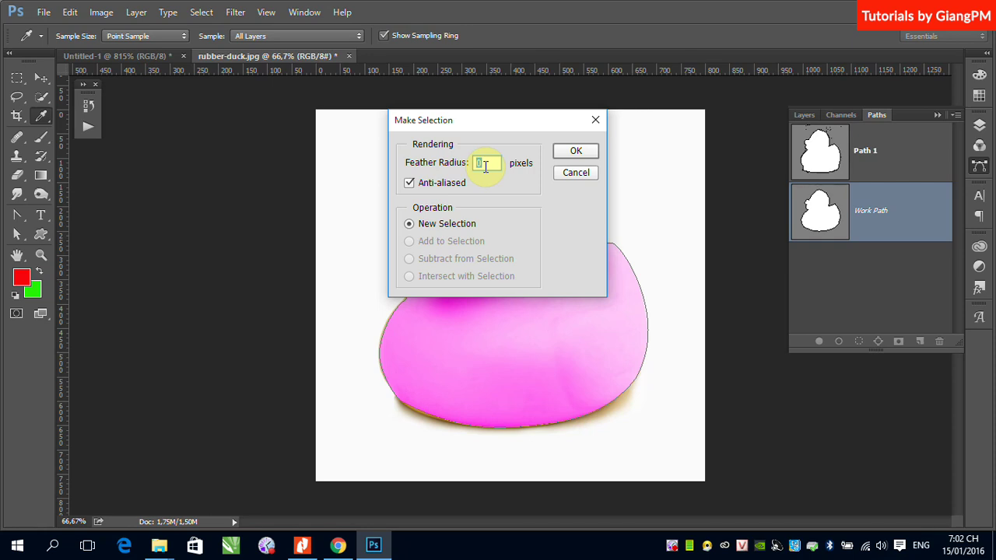
click(576, 173)
key(v)
click(874, 278)
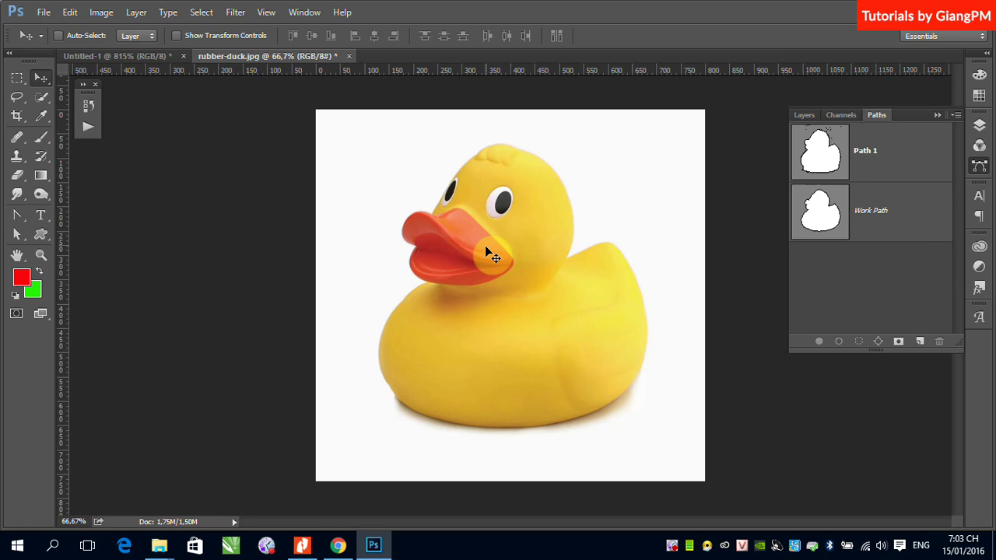
Step: Select the duck's whole orange-red beak with the Quick Selection tool
key(ctrl+space)
drag(349, 180, 600, 318)
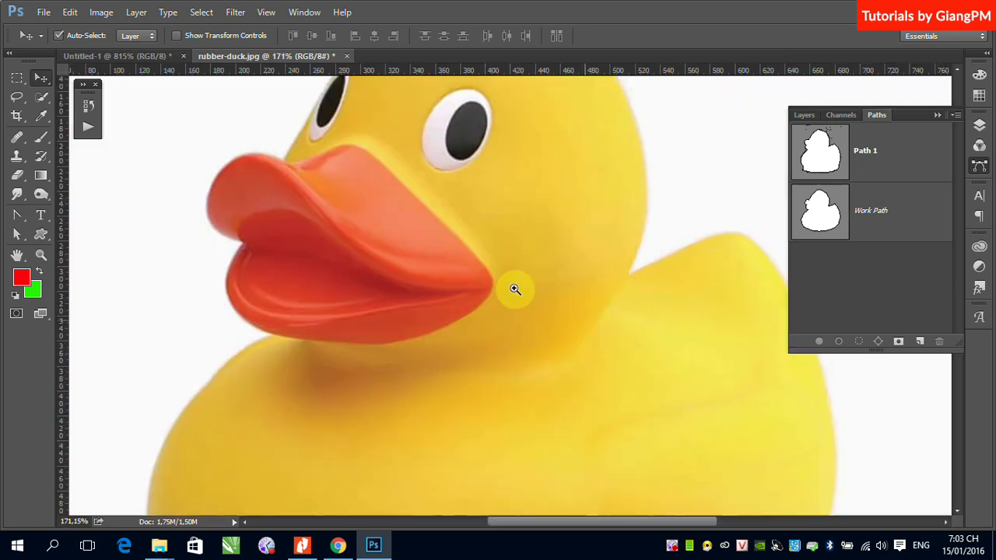
click(41, 105)
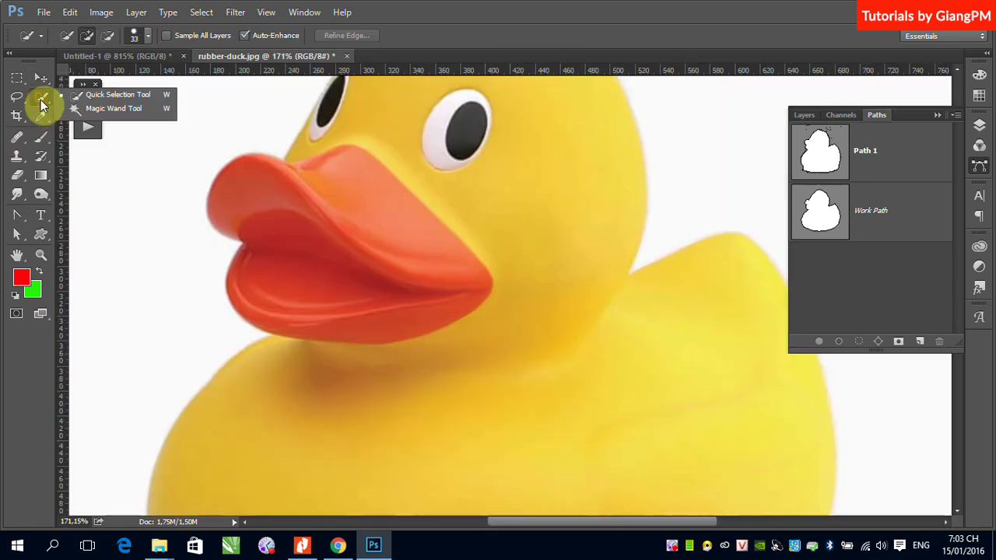
click(347, 189)
drag(403, 252, 438, 284)
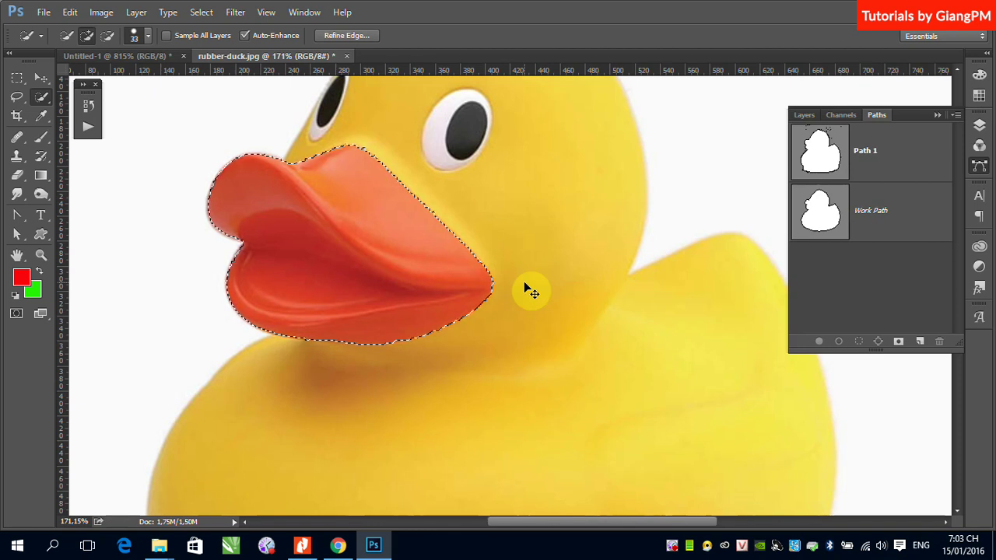
Step: Invert the colors of the selected beak and clear the selection
key(ctrl+i)
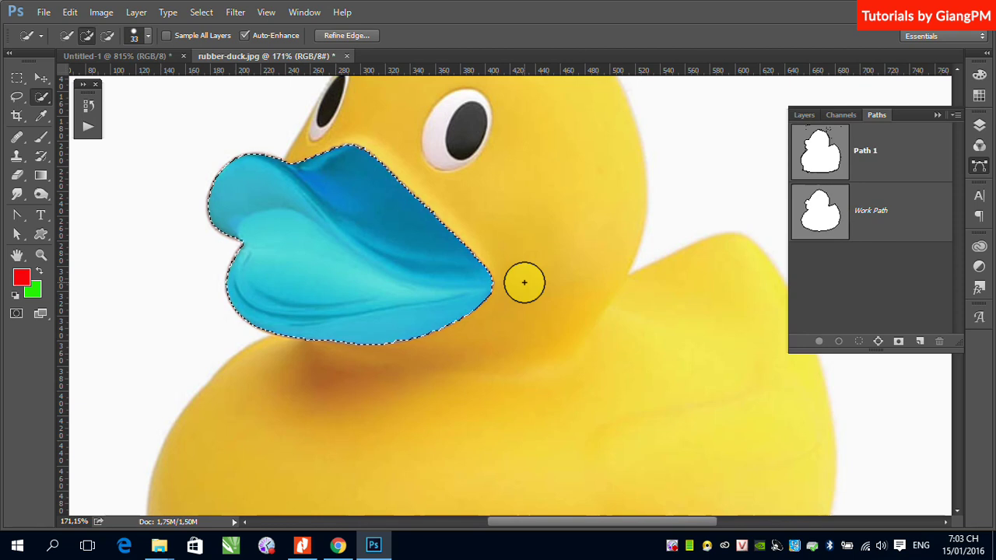
key(ctrl+d)
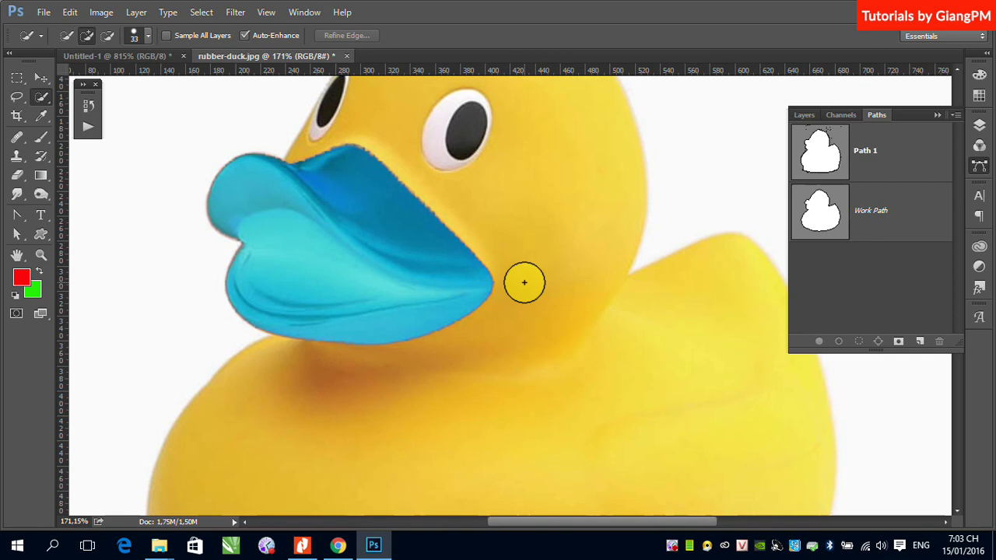
scroll(524, 282, down, 3)
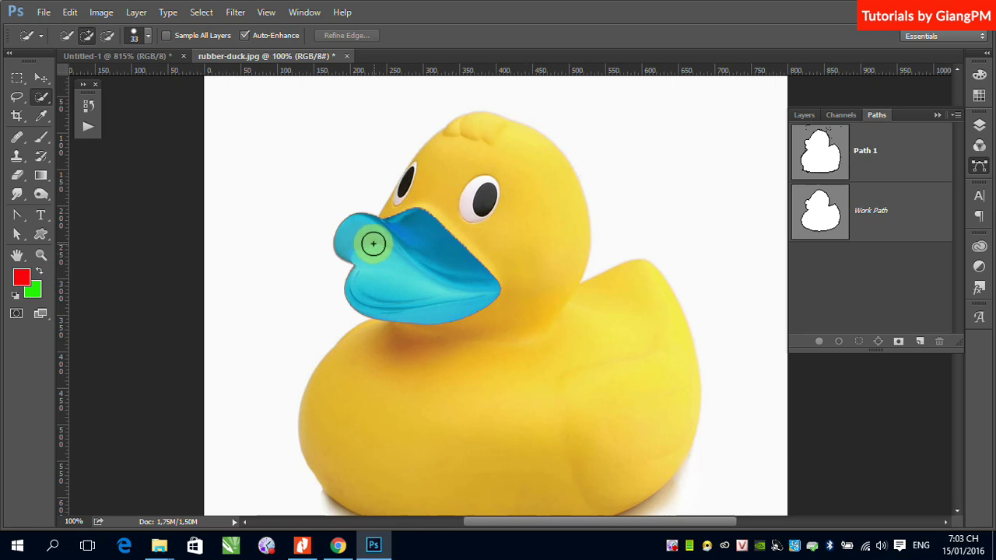
Step: Reselect the beak with the Quick Selection tool and save the selection as a new channel named mo
drag(355, 239, 368, 238)
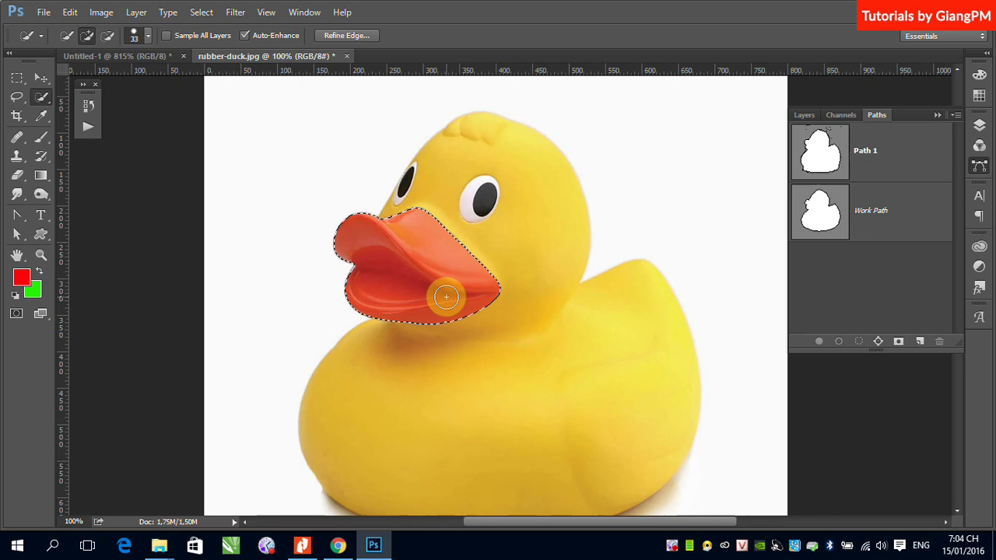
click(201, 13)
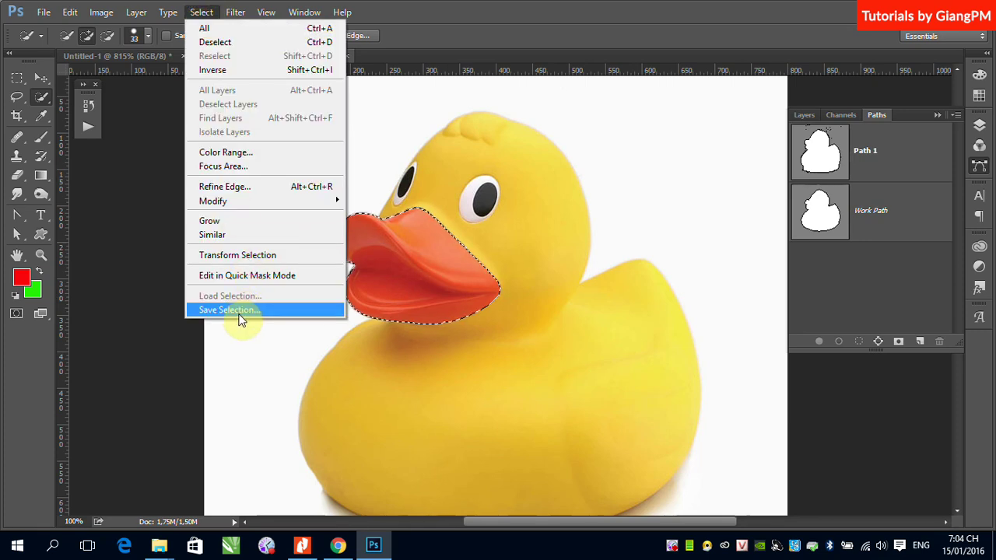
click(234, 311)
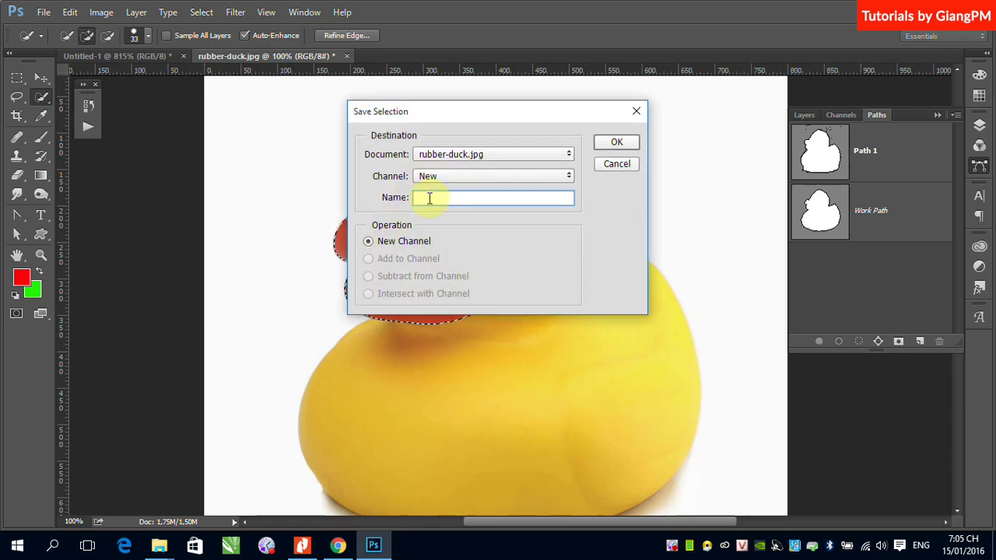
text(mo)
click(618, 144)
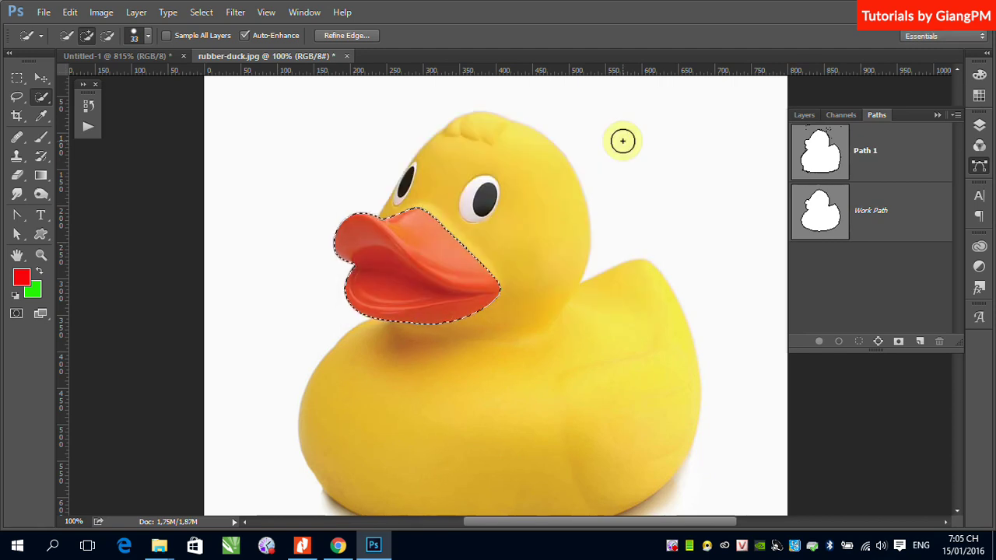
Step: Clear the beak selection and reload it from the saved mo channel as a new selection
key(ctrl+d)
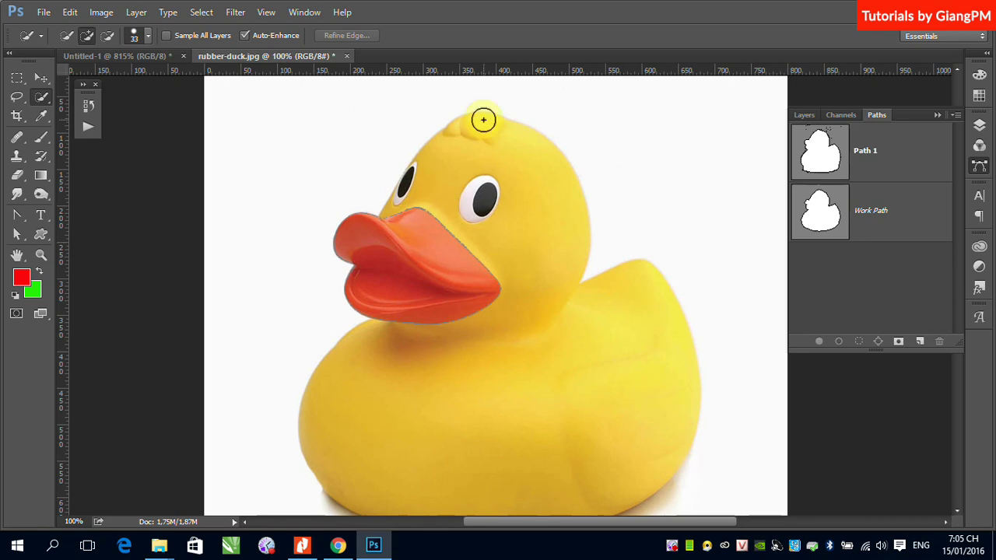
click(202, 13)
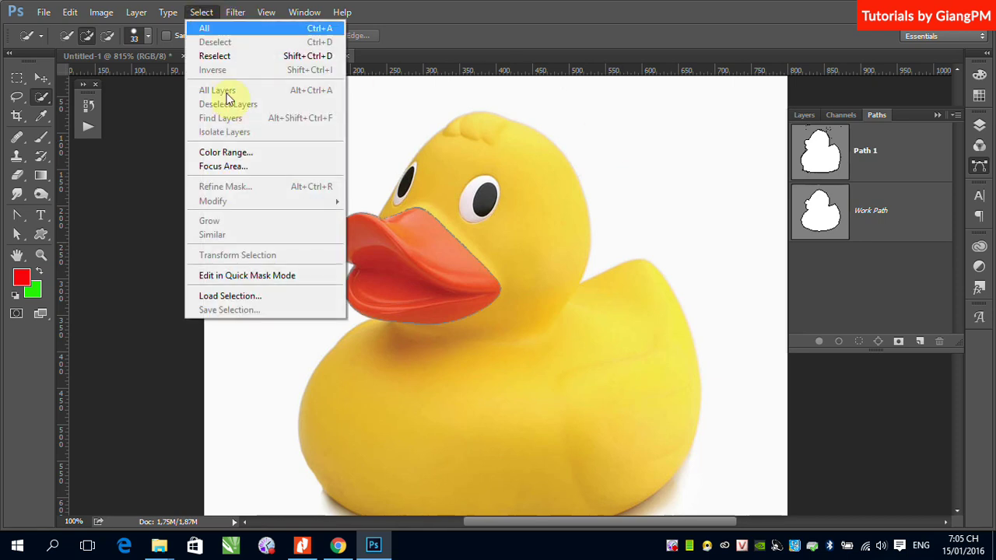
click(246, 298)
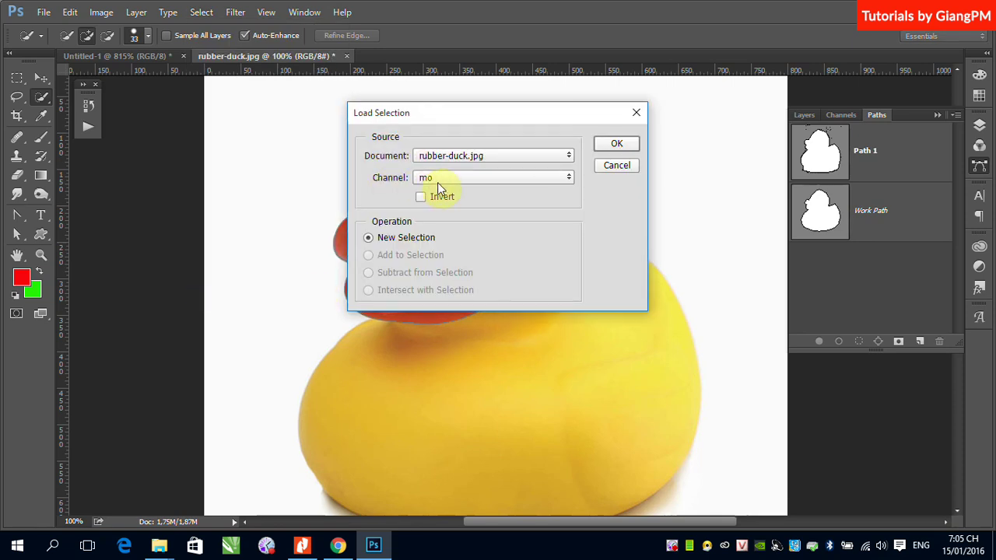
click(622, 146)
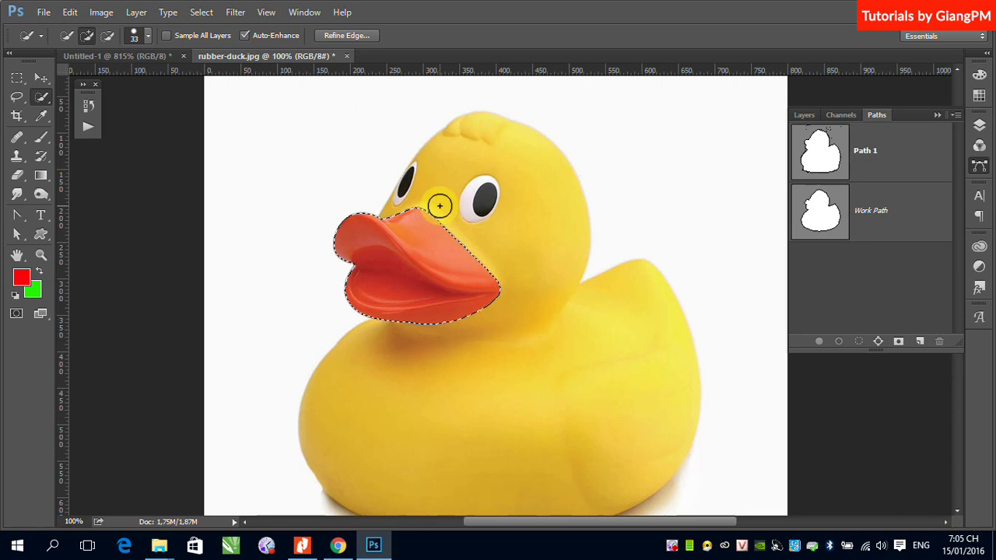
Step: Deselect the beak and select the duck's yellow head, tail and body with the Quick Selection tool
key(ctrl+d)
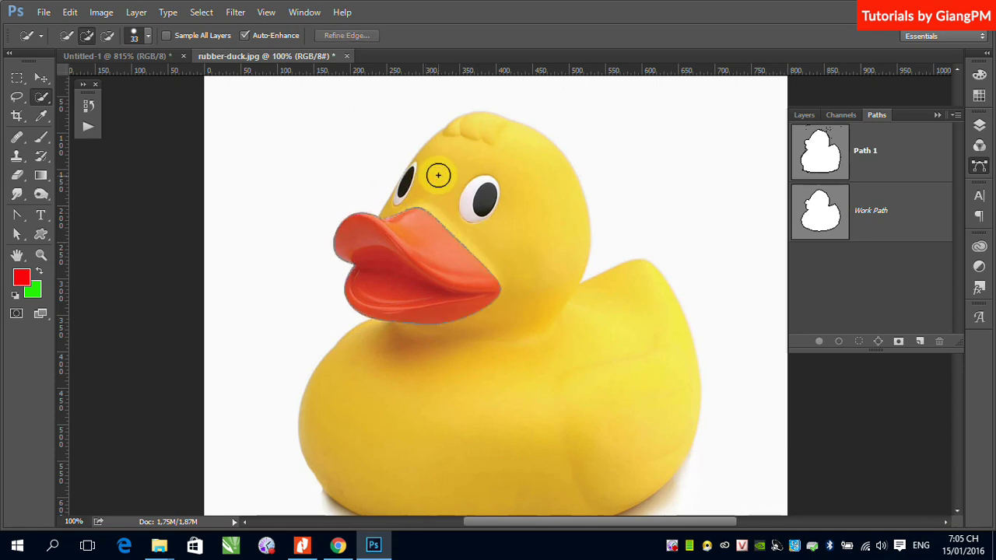
mouse_move(438, 174)
mouse_down()
mouse_move(507, 157)
mouse_move(550, 207)
mouse_move(515, 247)
mouse_up()
drag(536, 333, 602, 347)
drag(634, 304, 633, 301)
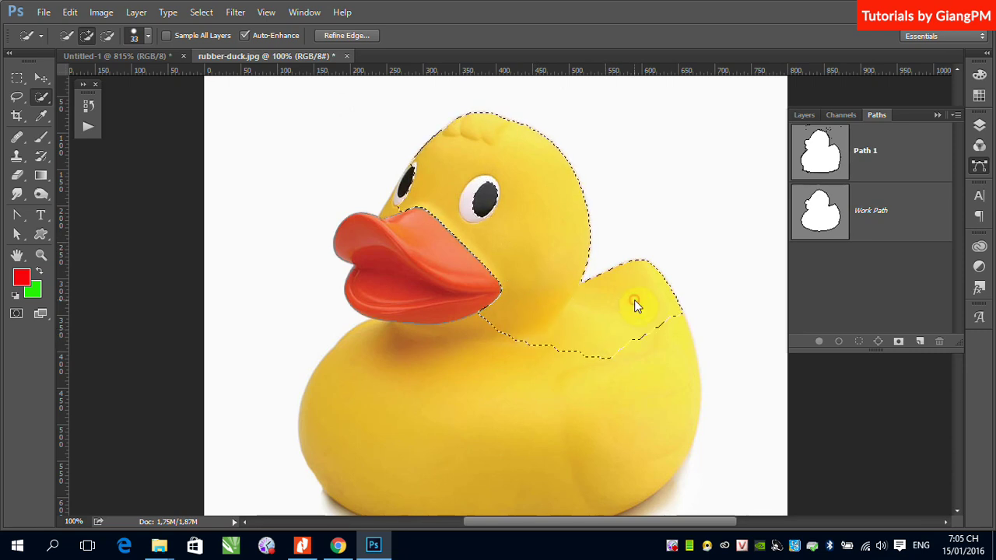
mouse_move(490, 422)
mouse_down()
mouse_move(466, 424)
mouse_move(480, 389)
mouse_up()
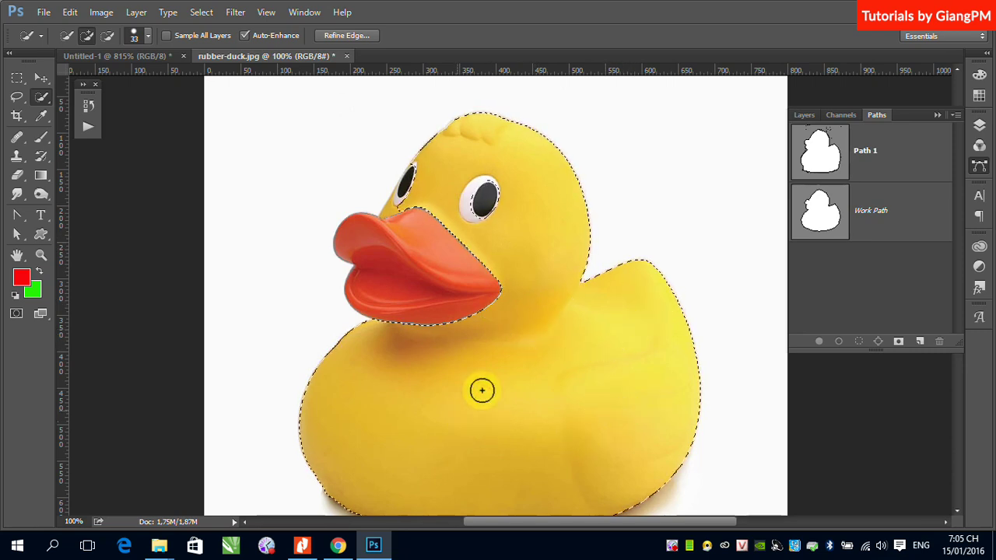
scroll(542, 410, down, 1)
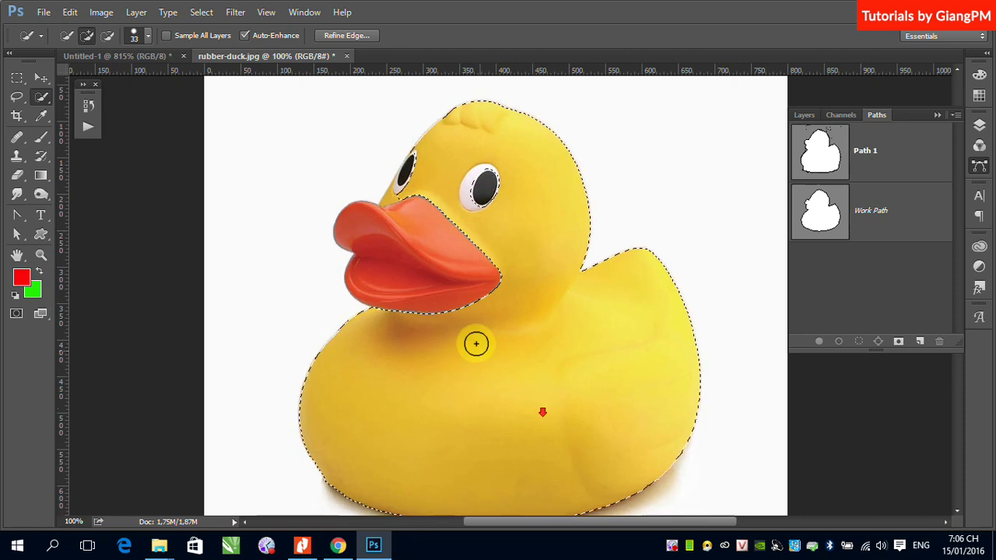
scroll(466, 333, down, 1)
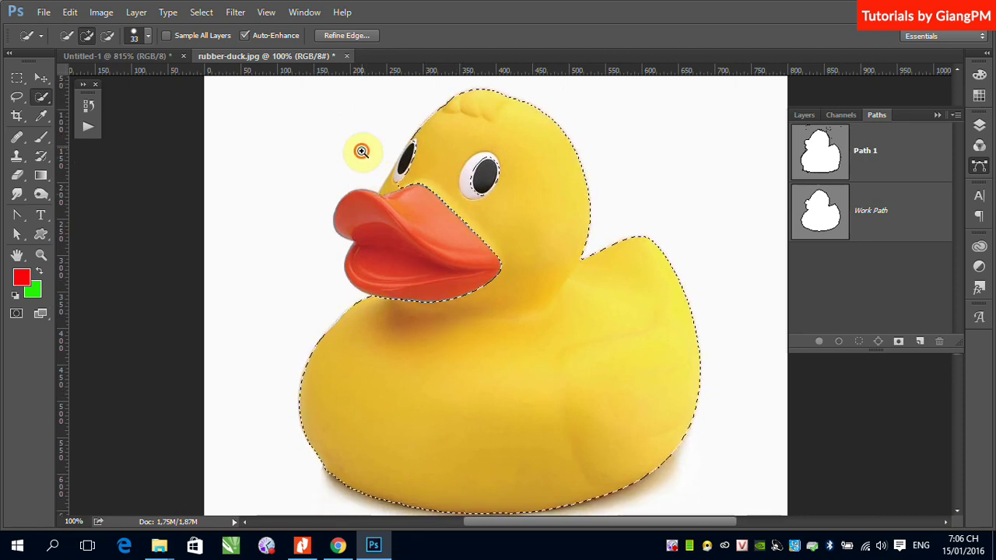
scroll(361, 151, up, 5)
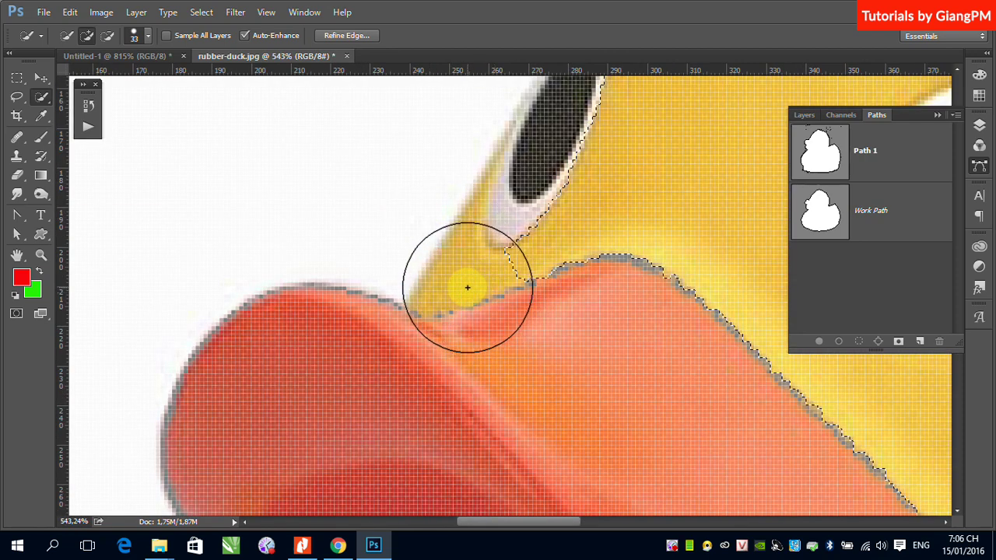
key(shift+F5)
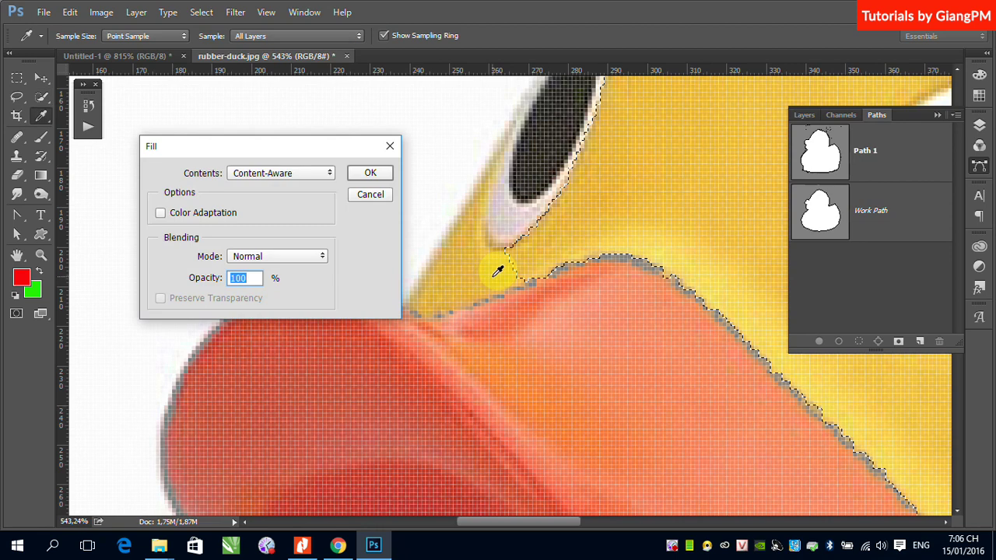
click(372, 194)
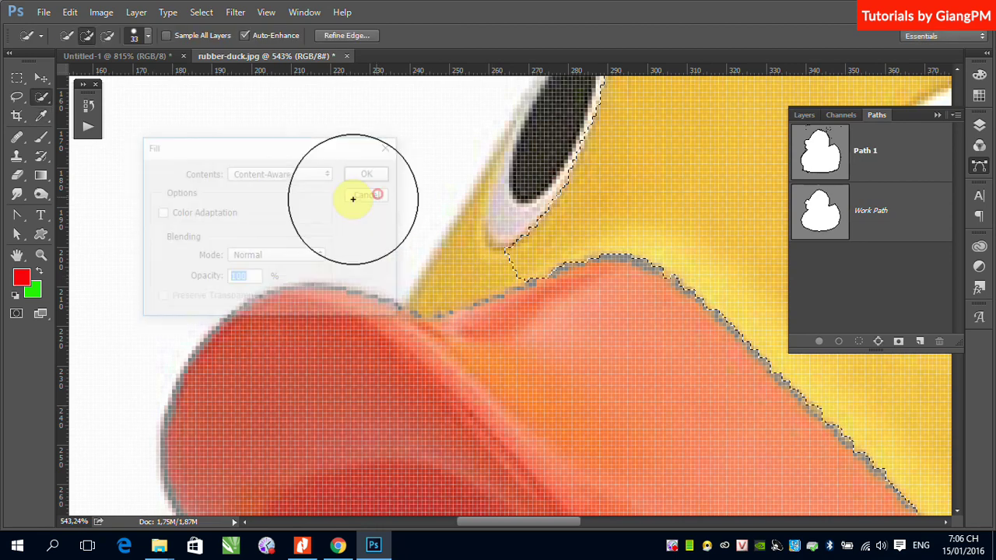
Step: Set the Quick Selection brush to 10 px, then add the yellow strip beside the beak and exclude the smaller eye's white from the selection
click(147, 35)
drag(89, 80, 74, 80)
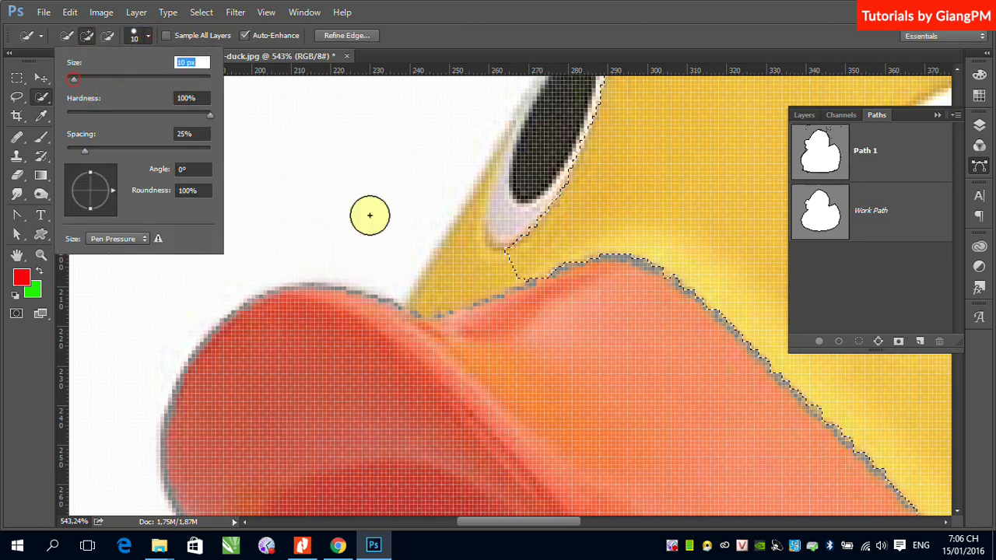
click(460, 274)
click(460, 273)
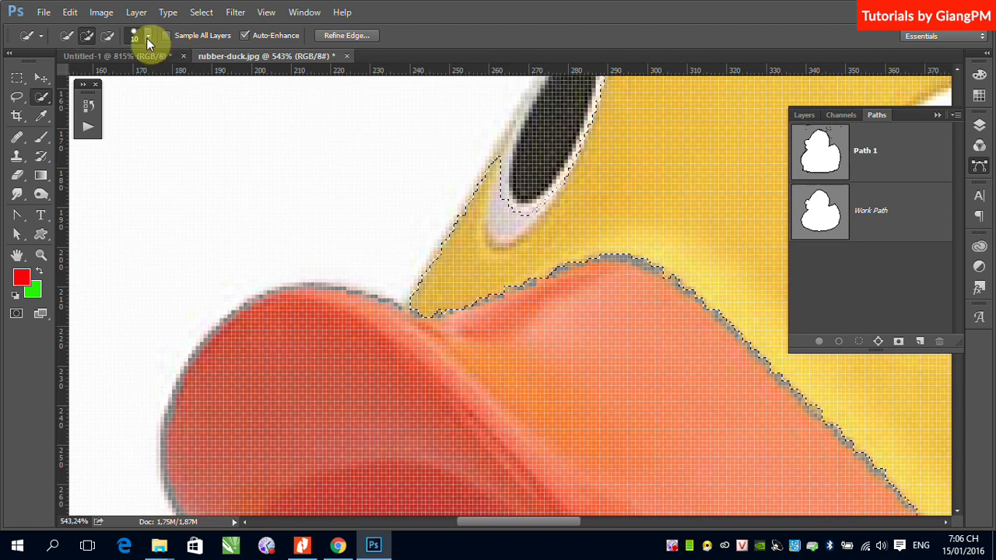
click(107, 35)
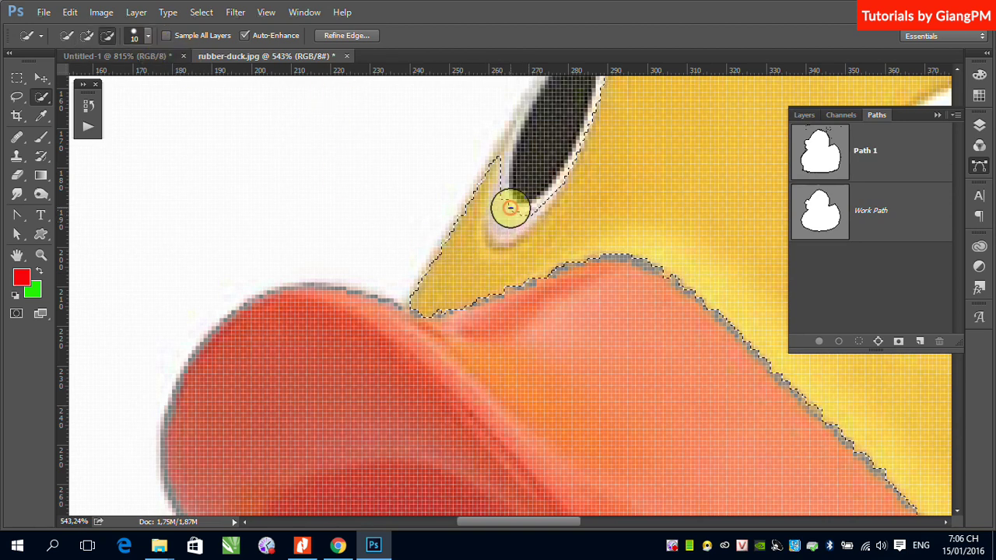
drag(508, 207, 522, 178)
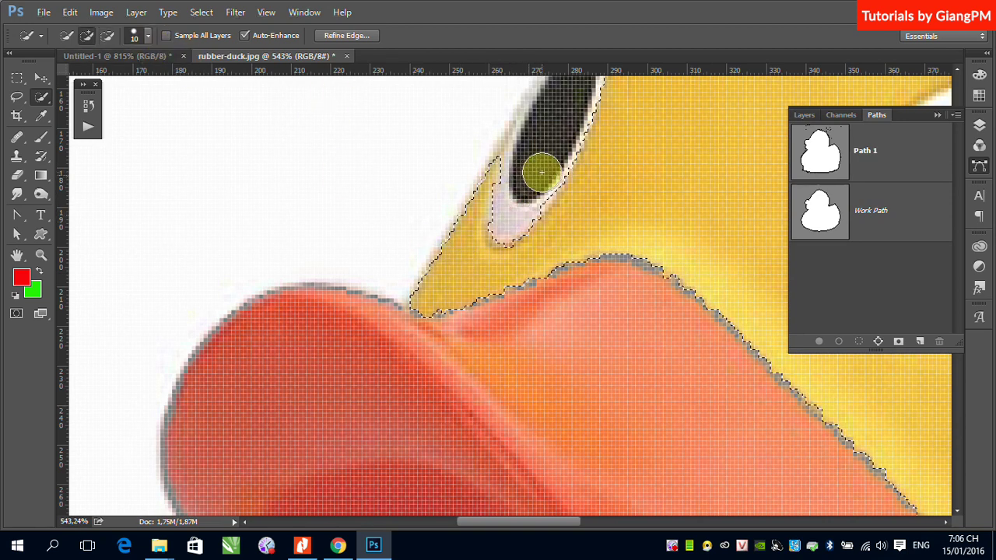
Step: Save the duck body selection as a new channel named "than" in rubber-duck.jpg
key(ctrl)
scroll(568, 205, down, 5)
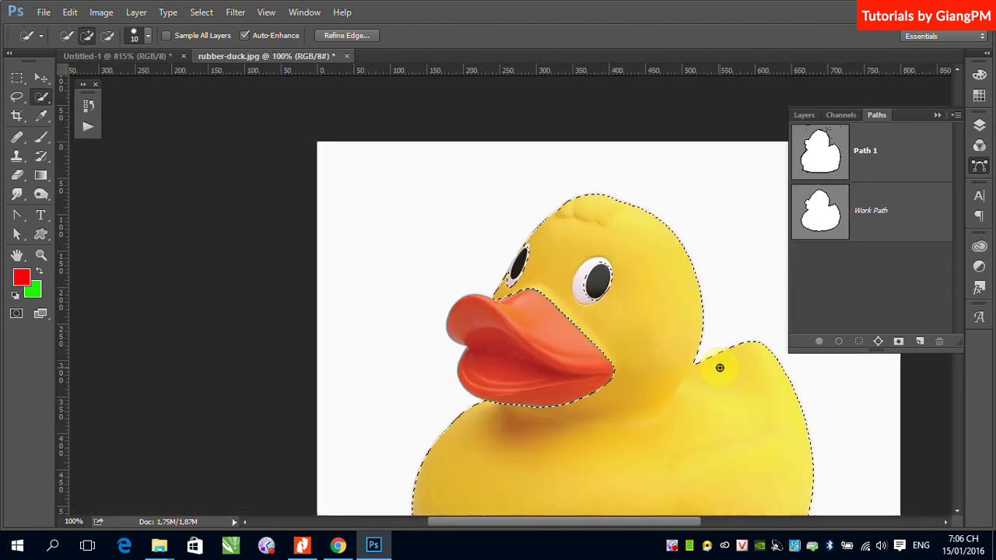
click(202, 14)
mouse_move(262, 207)
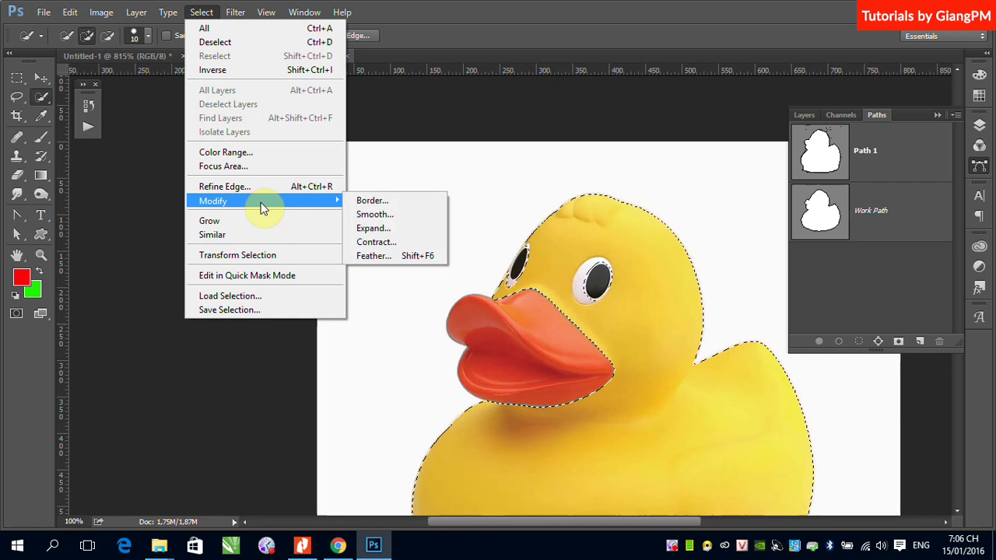
click(244, 309)
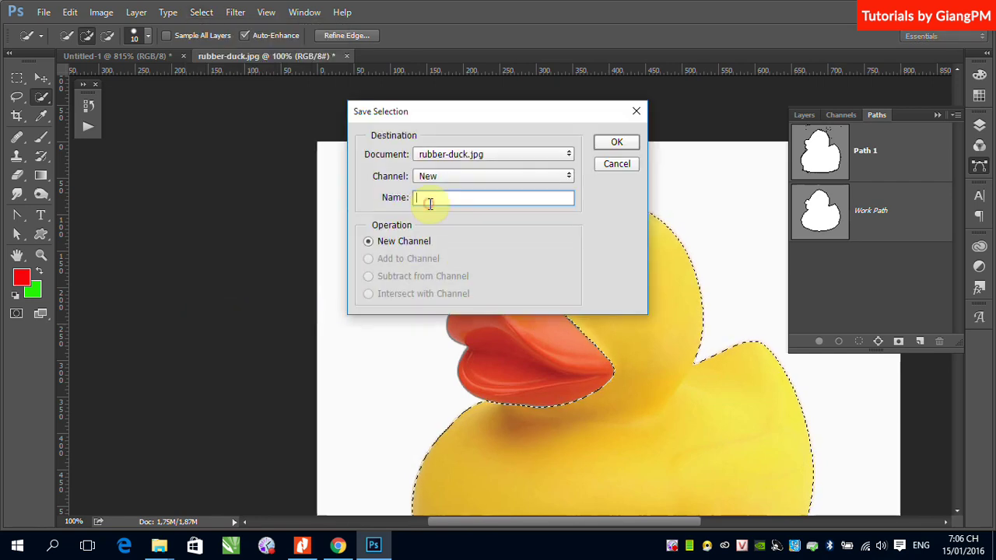
text(ta)
key(BackSpace)
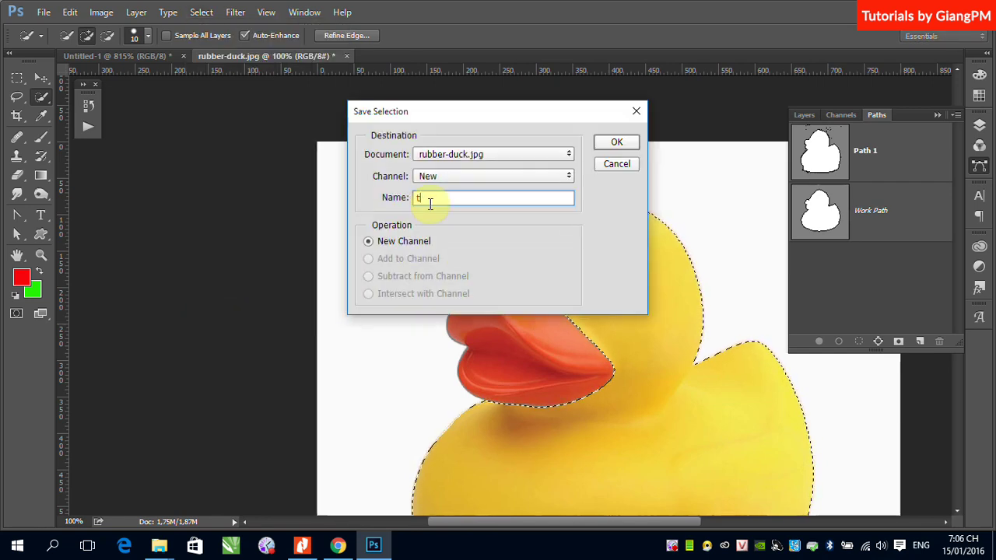
text(hanh)
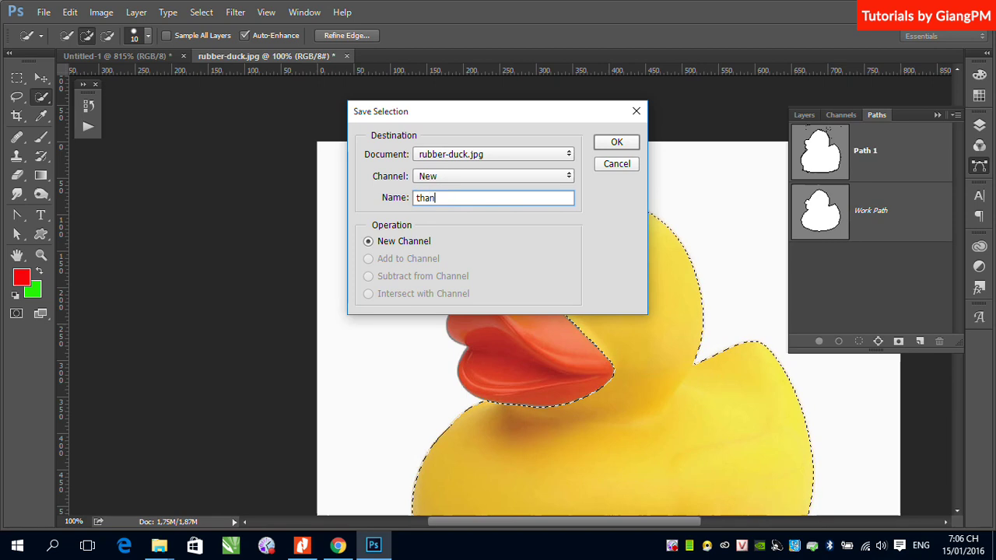
key(Return)
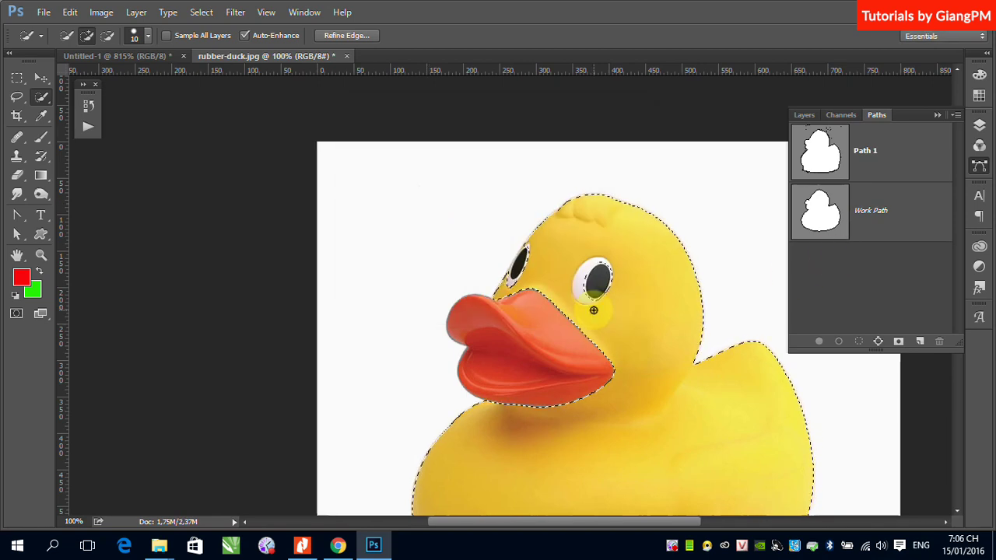
Step: Deselect the duck's body and load the saved "than" channel as a new selection
mouse_move(656, 371)
mouse_down()
mouse_move(594, 289)
mouse_move(545, 195)
mouse_up()
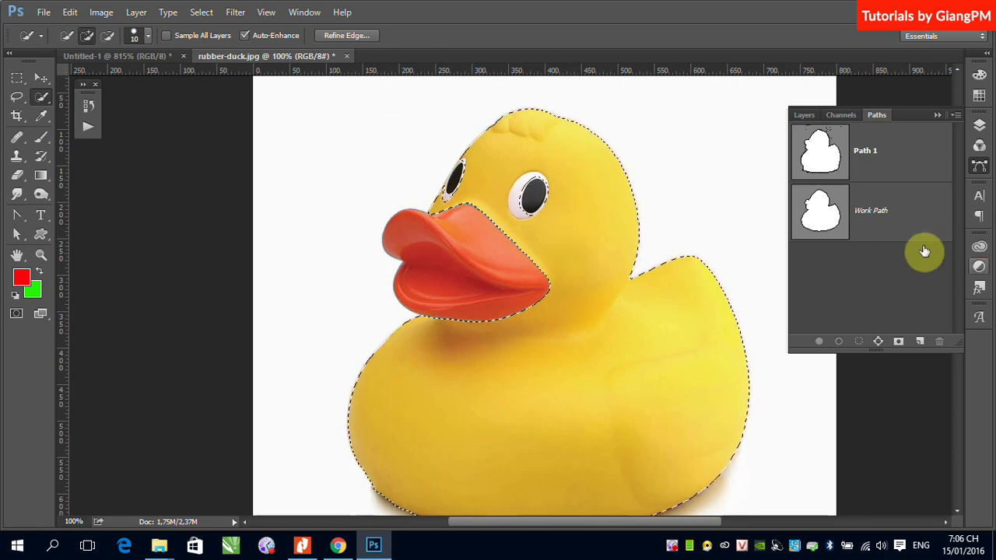
key(ctrl+d)
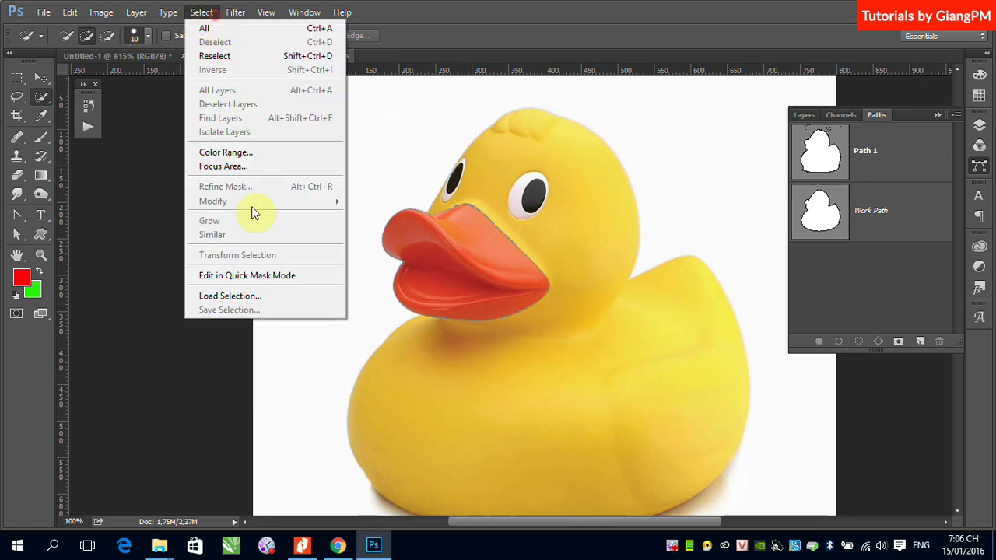
click(274, 297)
click(447, 179)
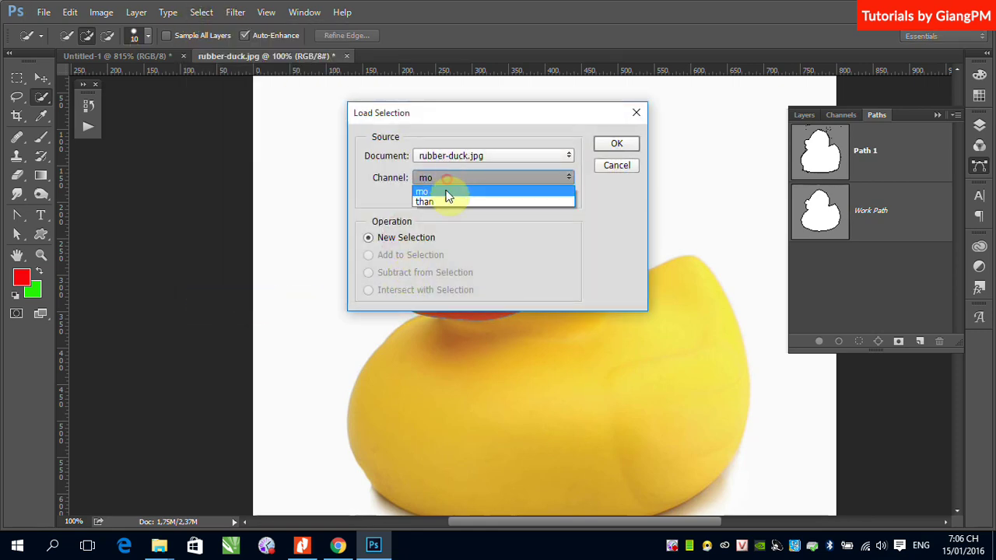
click(444, 201)
click(617, 146)
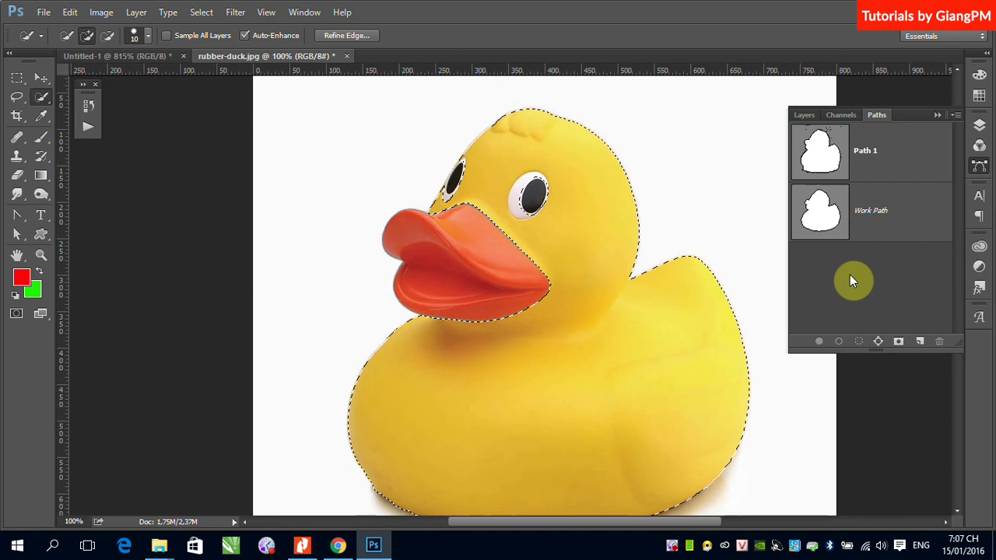
Step: Clear the selection and add a new empty path for the beak
key(ctrl+d)
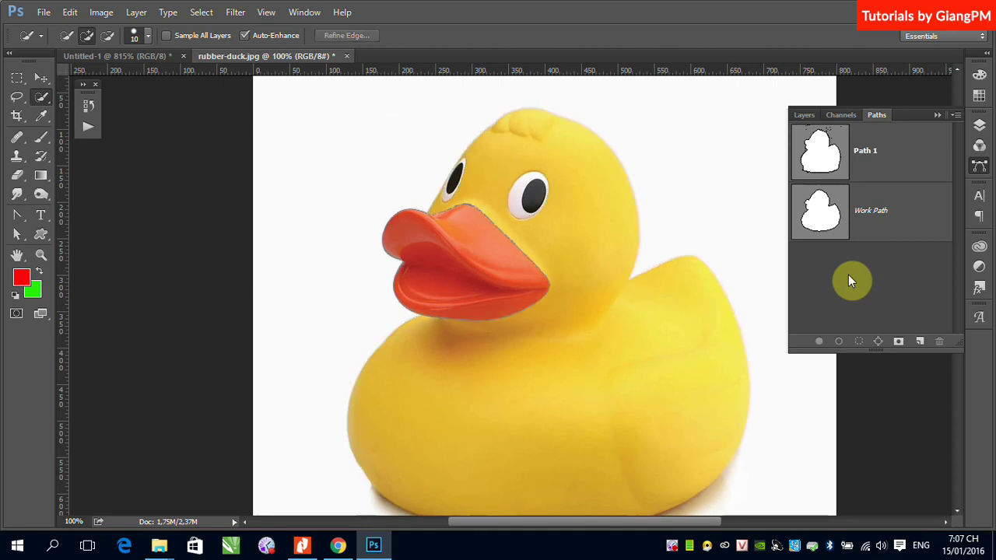
click(890, 280)
click(919, 347)
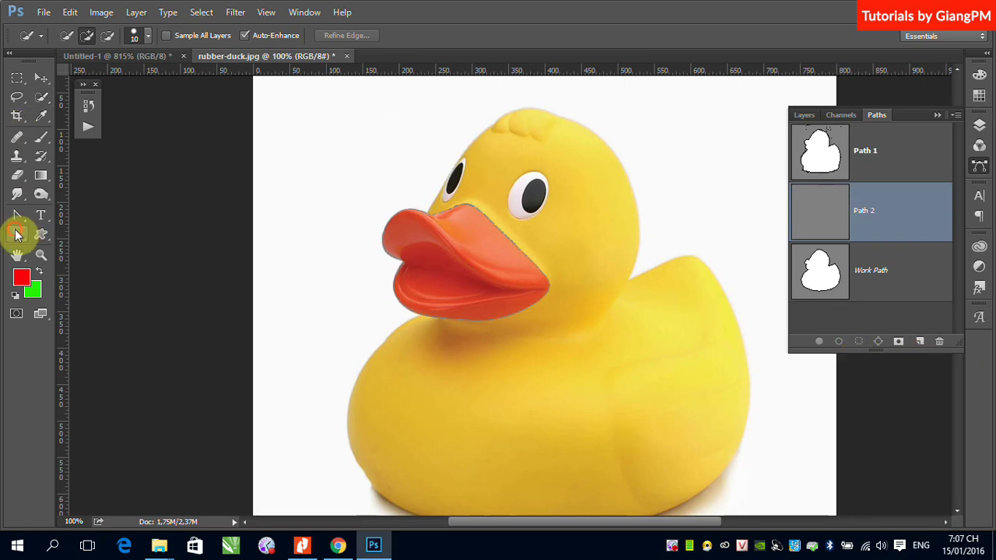
Step: Trace the beak with the Pen tool from the mouth notch around the upper lip to the beak's highest point
click(19, 227)
click(17, 215)
click(78, 206)
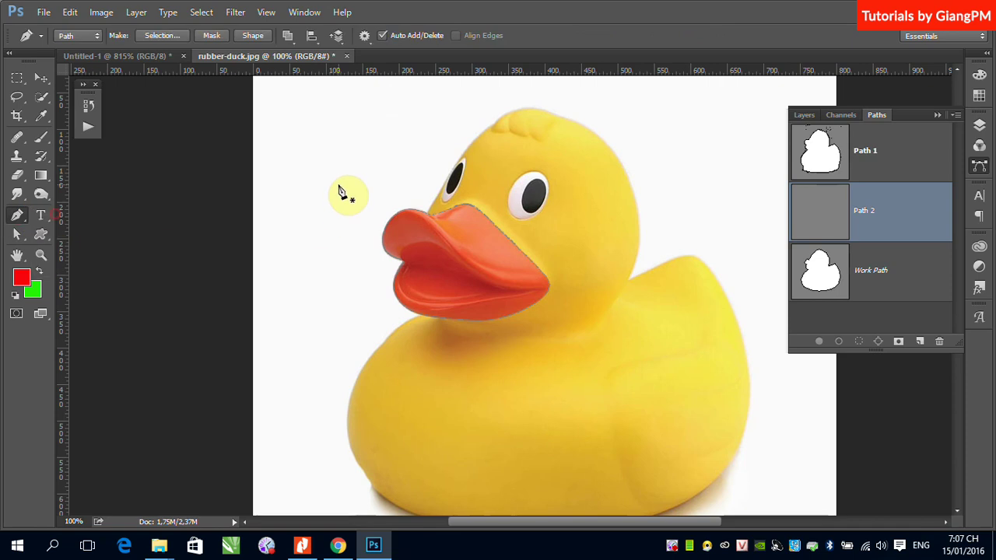
scroll(382, 224, up, 3)
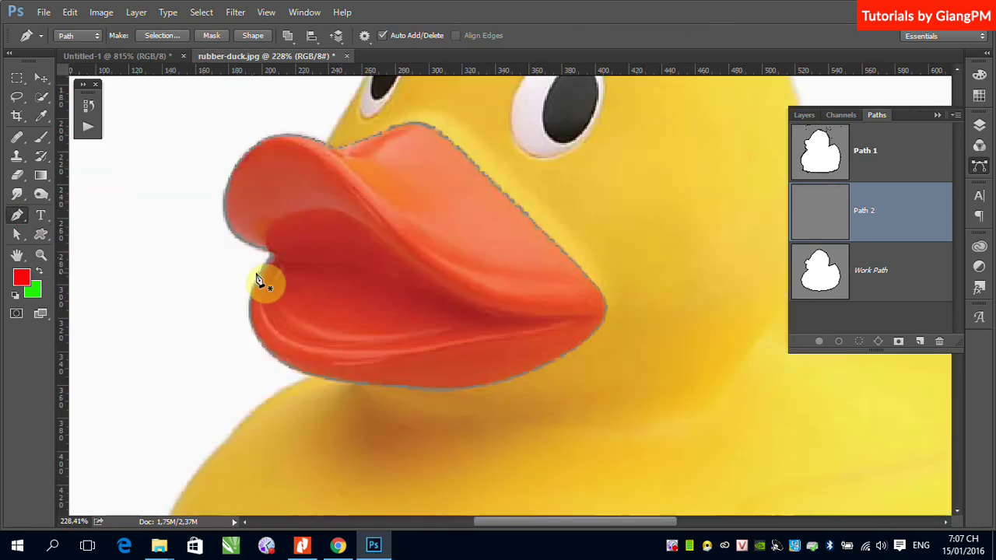
click(276, 256)
drag(228, 211, 224, 177)
click(286, 140)
drag(285, 140, 321, 137)
click(346, 149)
drag(418, 122, 440, 124)
Step: Continue the path down the beak's right edge and along its underside, closing it at the mouth notch
drag(542, 232, 554, 244)
click(581, 267)
click(605, 315)
mouse_move(597, 344)
mouse_down()
mouse_move(597, 354)
mouse_move(598, 346)
mouse_up()
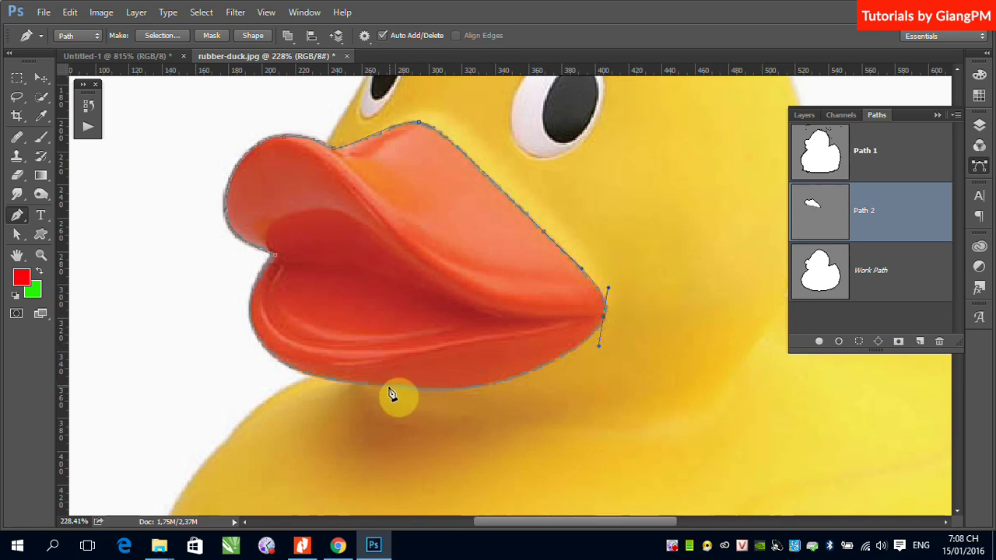
drag(389, 387, 273, 383)
drag(273, 256, 349, 184)
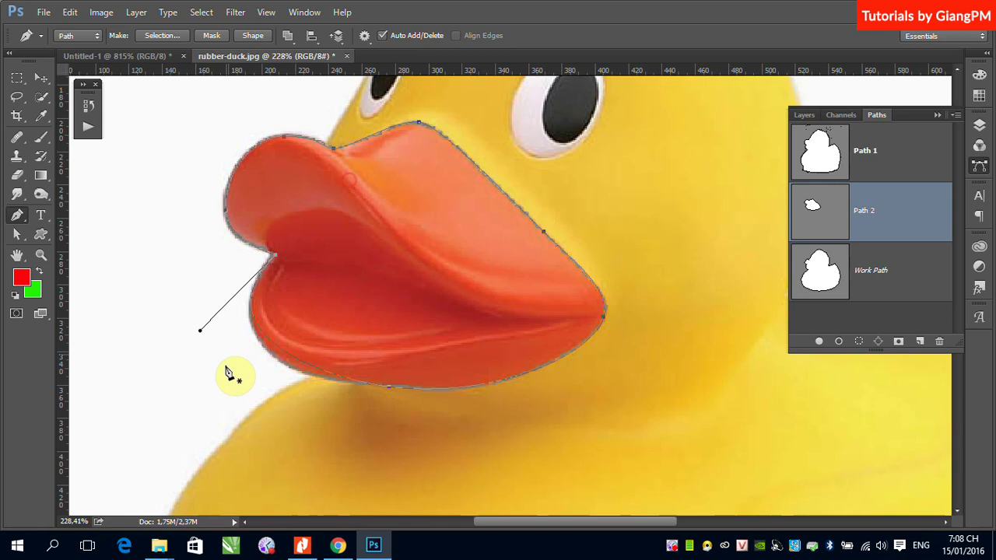
Step: Adjust the closing curve of the path to follow the beak's lower-left edge
click(285, 356)
click(287, 358)
click(284, 358)
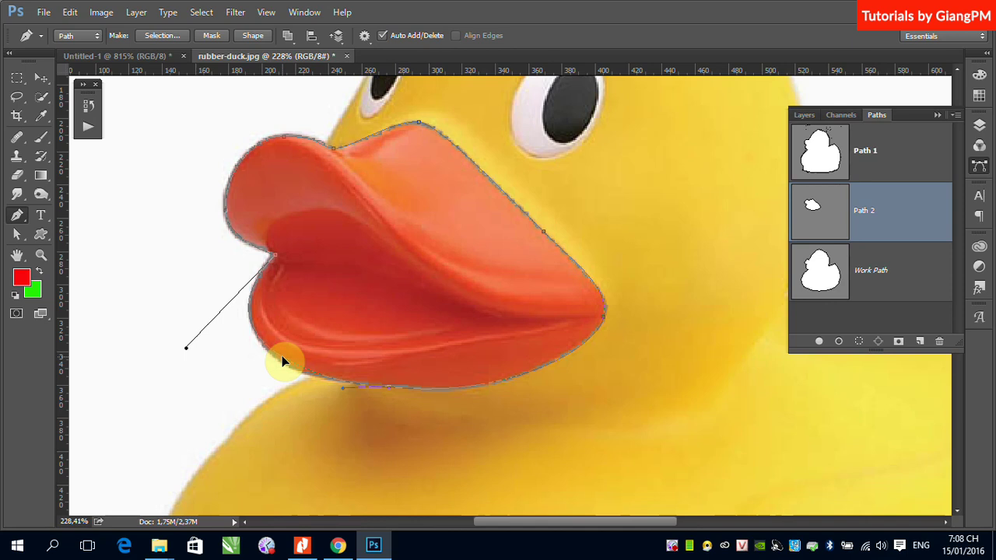
click(284, 360)
click(285, 360)
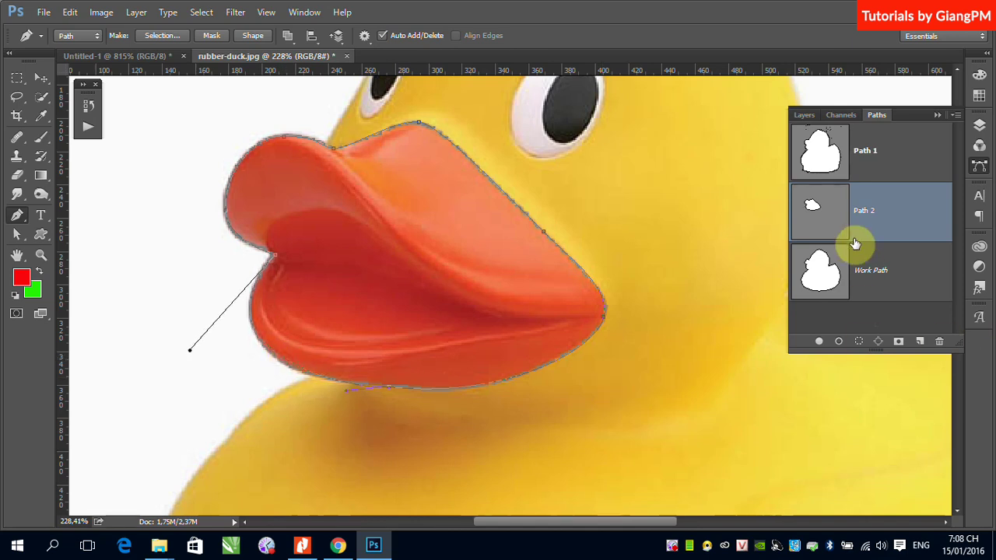
Step: Rename the beak path as "mo" and load it as a selection
double_click(863, 210)
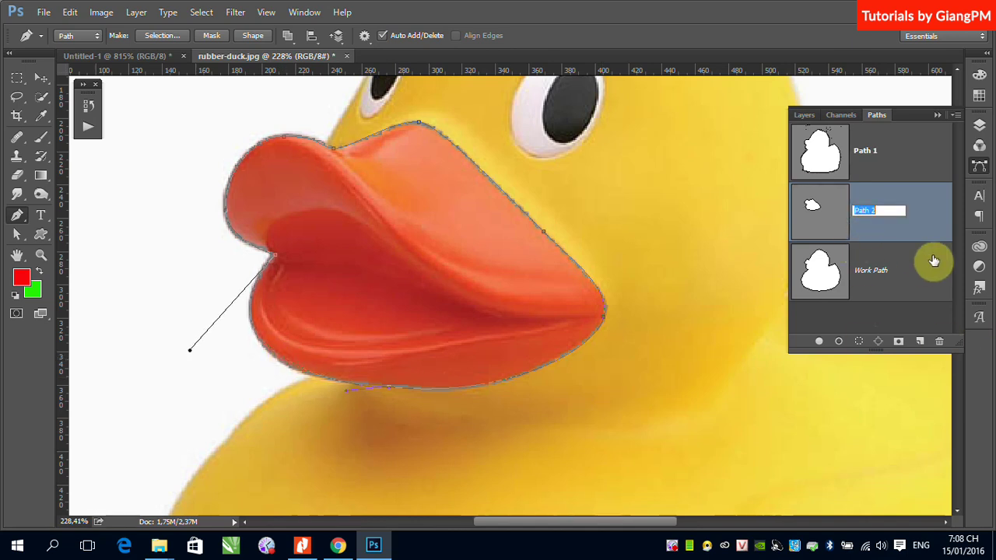
text(mo)
click(921, 210)
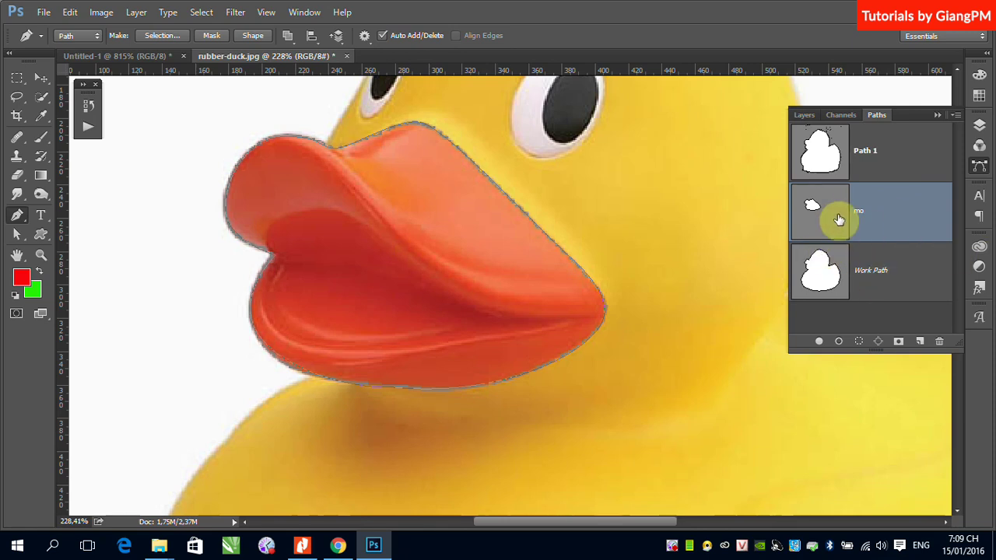
ctrl+click(812, 210)
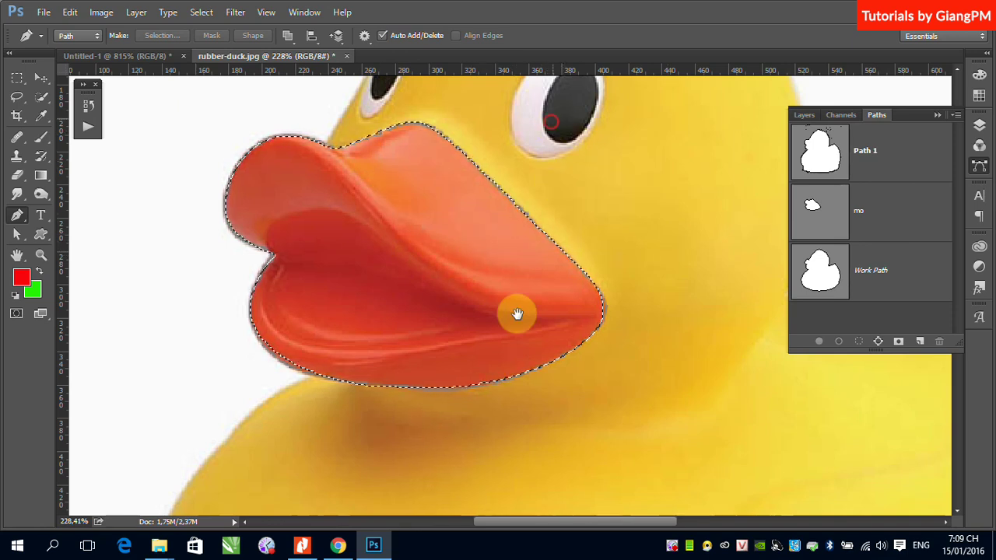
Step: Create a new path and trace a closed curved outline around the duck's larger eye with the Pen tool
drag(516, 313, 238, 269)
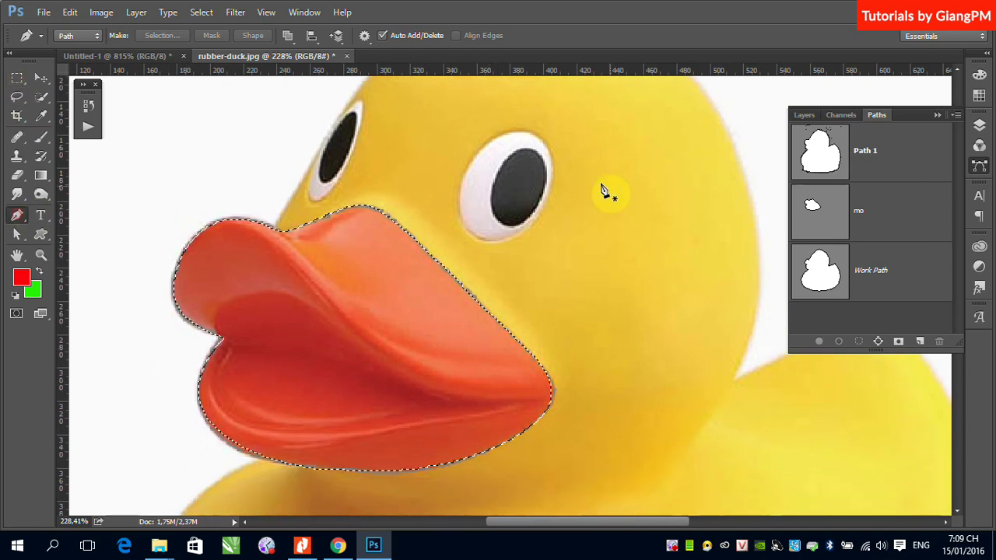
click(522, 137)
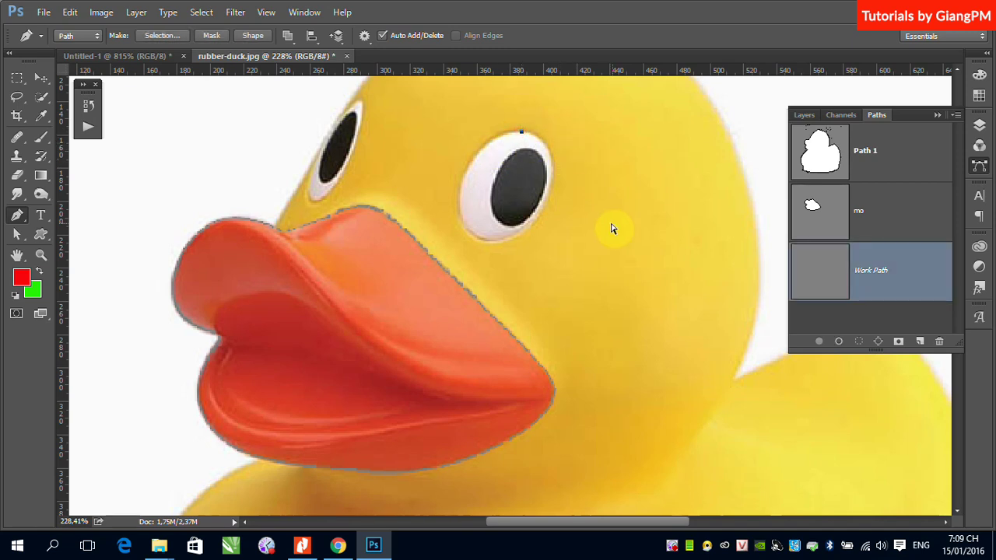
key(ctrl+z)
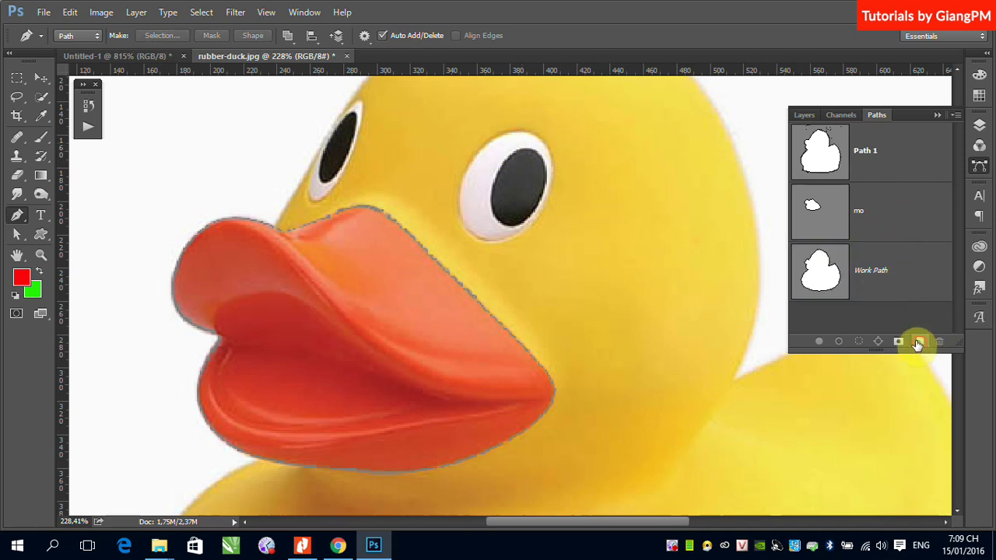
click(916, 340)
click(530, 132)
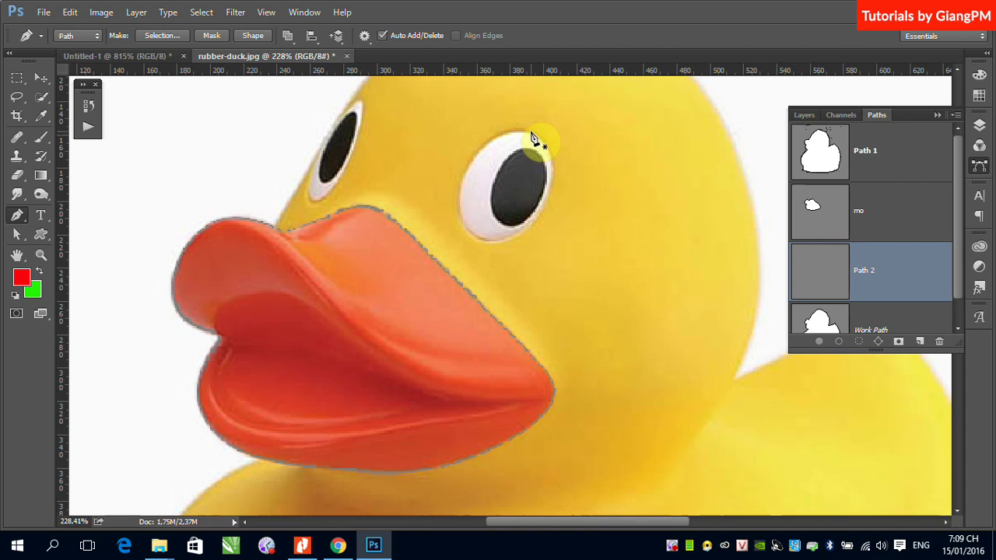
mouse_move(555, 194)
mouse_down()
mouse_move(550, 217)
mouse_move(550, 208)
mouse_up()
drag(482, 243, 444, 232)
click(470, 159)
drag(477, 157, 562, 140)
click(532, 134)
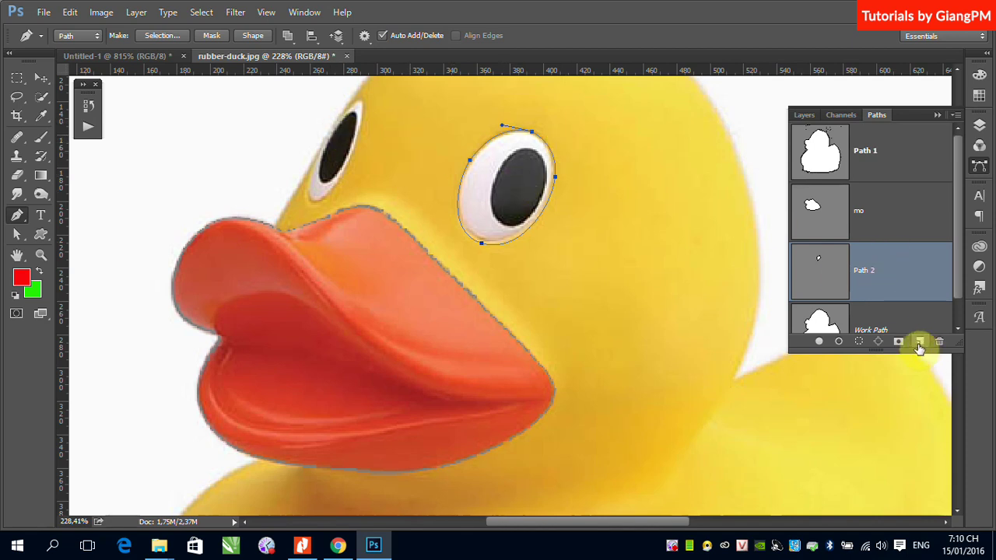
Step: Trace a closed curved outline around the duck's smaller eye in the same path
click(361, 101)
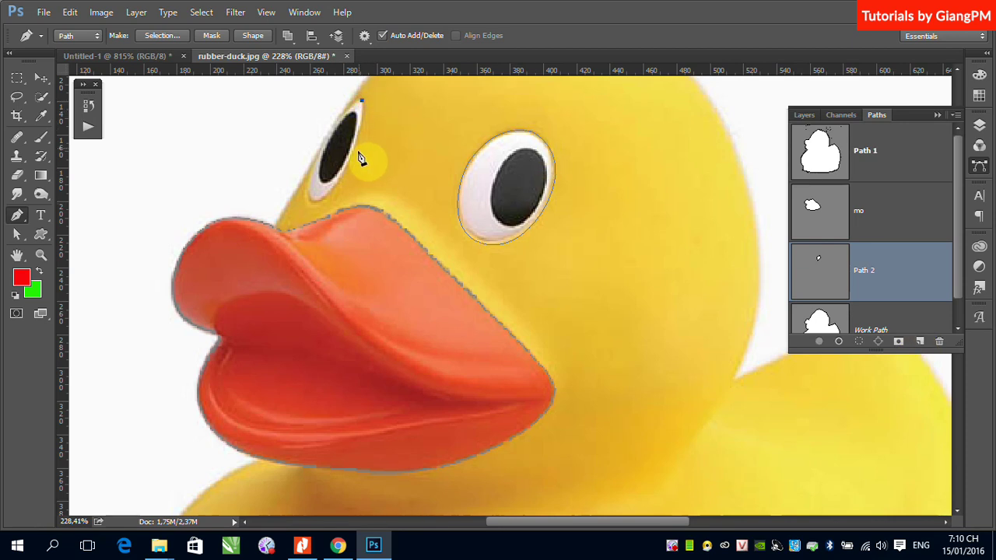
drag(351, 155, 305, 202)
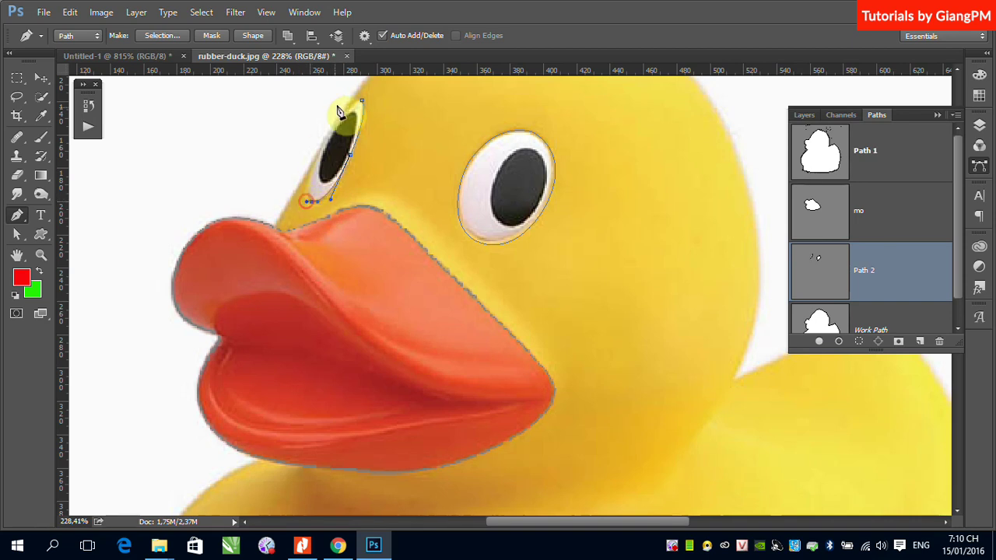
click(325, 139)
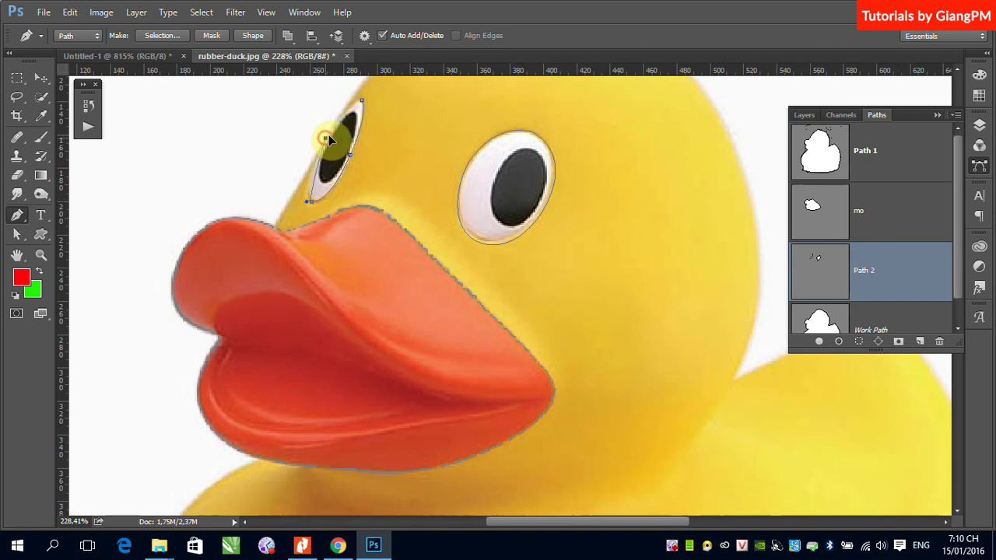
drag(338, 123, 349, 106)
Step: Rename the path containing both eye outlines as "mat"
double_click(868, 271)
text(mat)
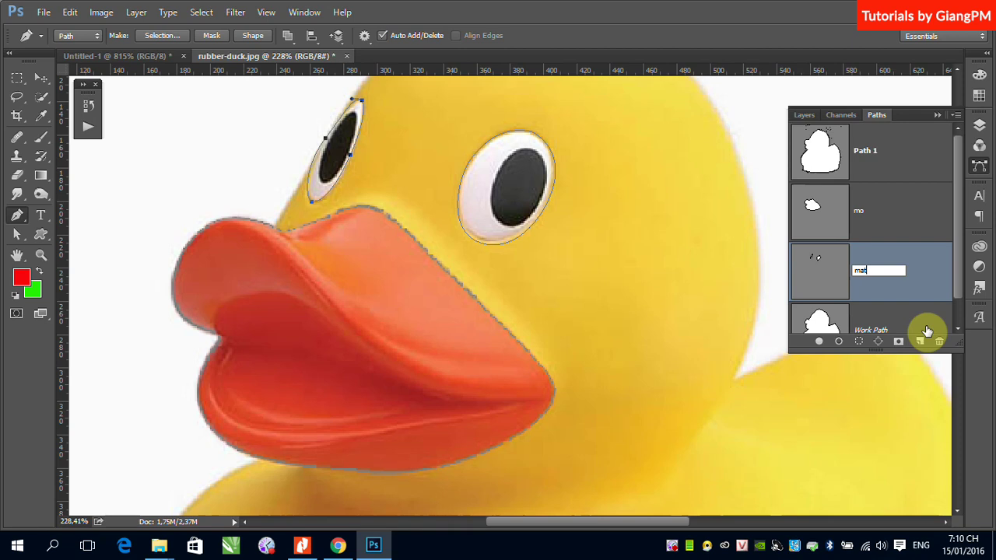
key(Return)
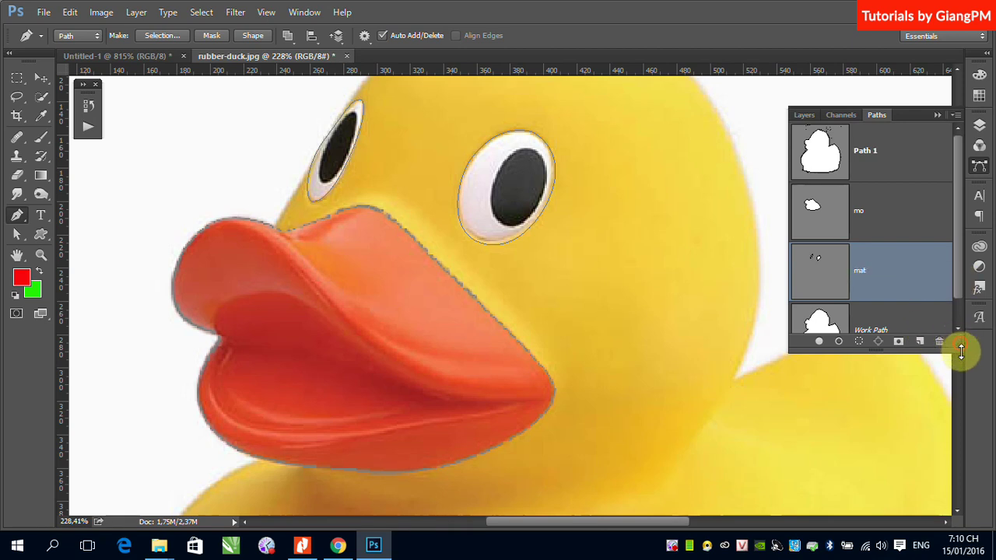
Step: Load the whole-duck work path as a selection and subtract the "mo" and "mat" paths from it
drag(961, 352, 960, 392)
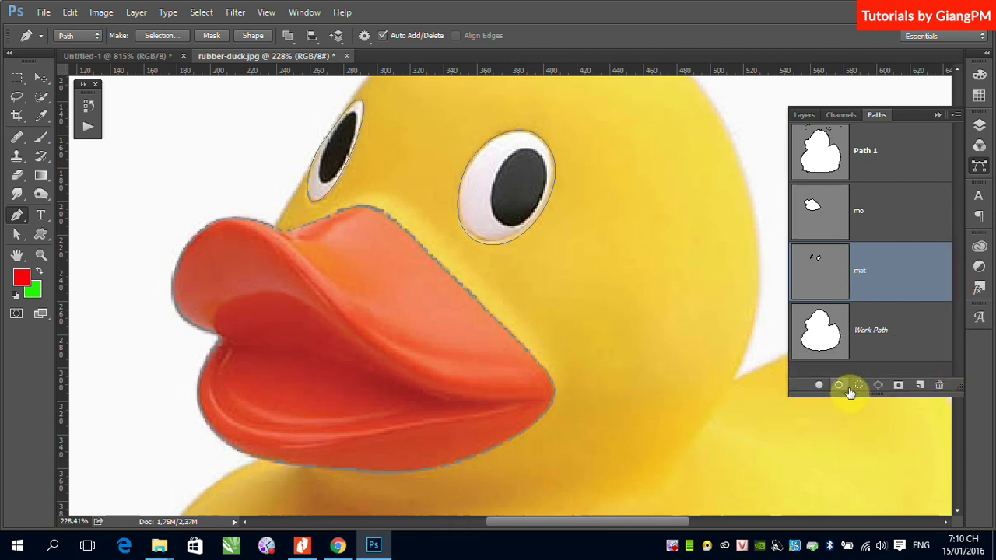
key(ctrl+0)
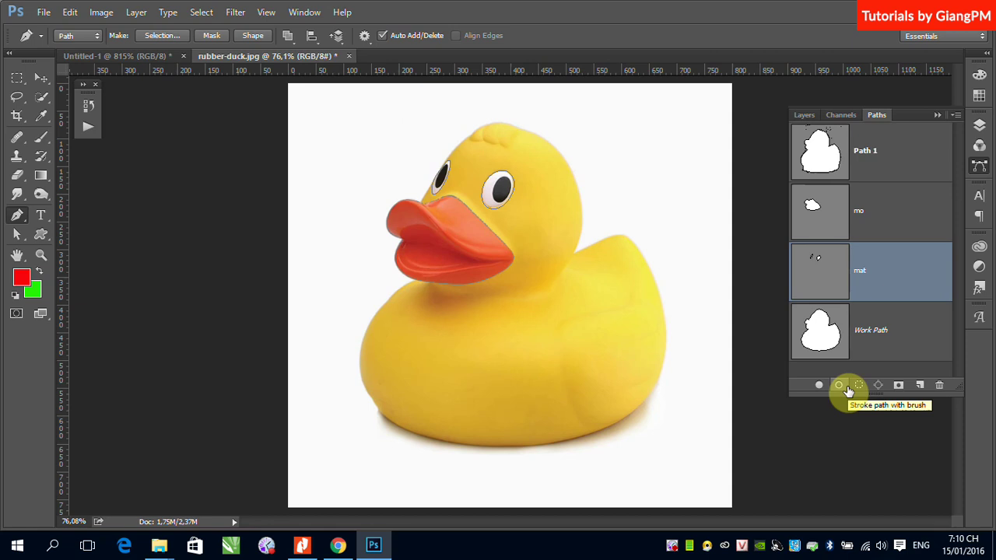
drag(829, 352, 819, 341)
ctrl+click(819, 341)
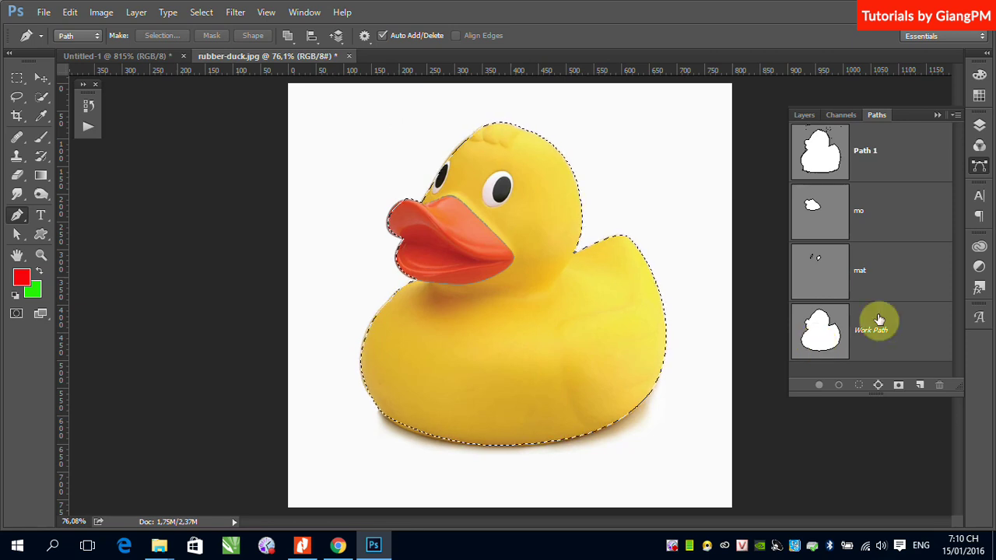
ctrl+alt+click(811, 211)
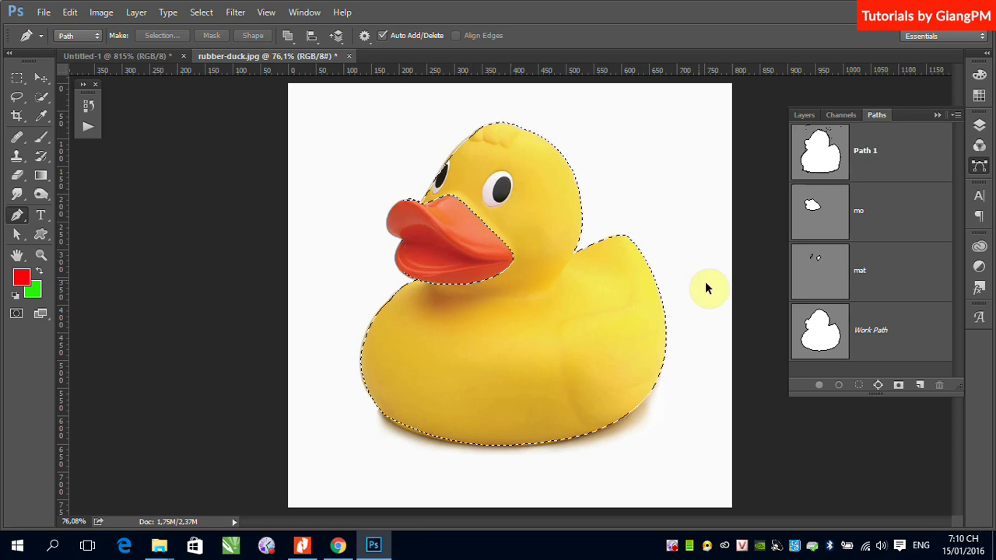
ctrl+alt+click(817, 266)
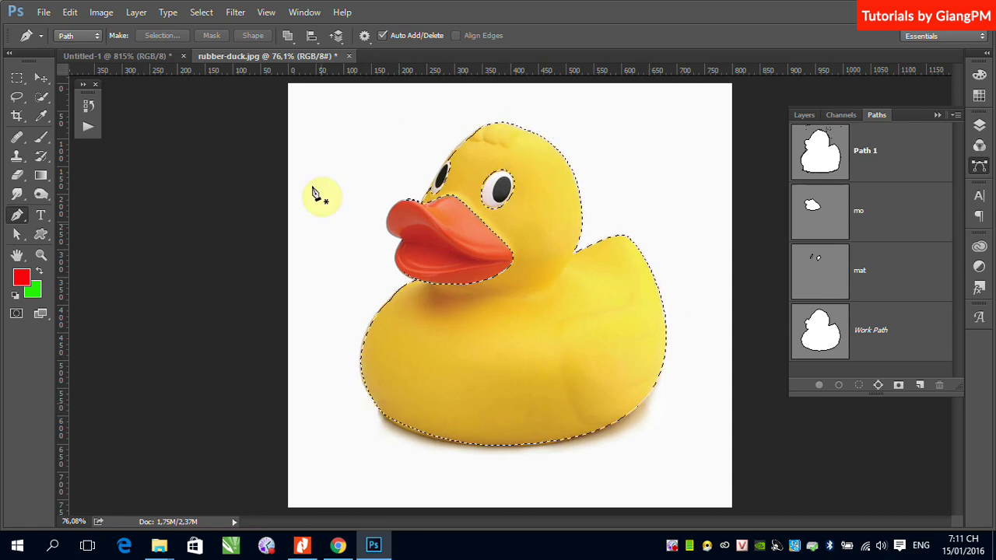
click(202, 13)
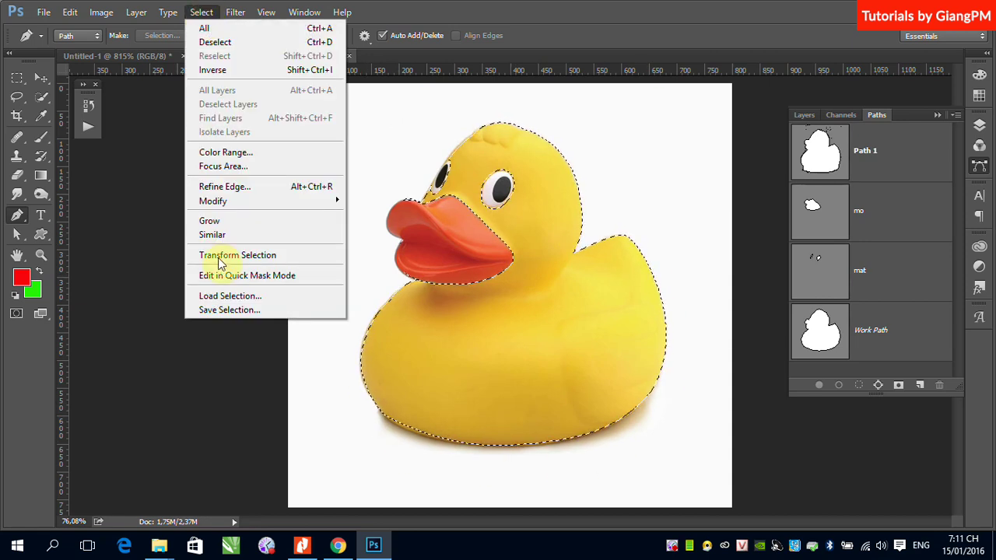
click(225, 295)
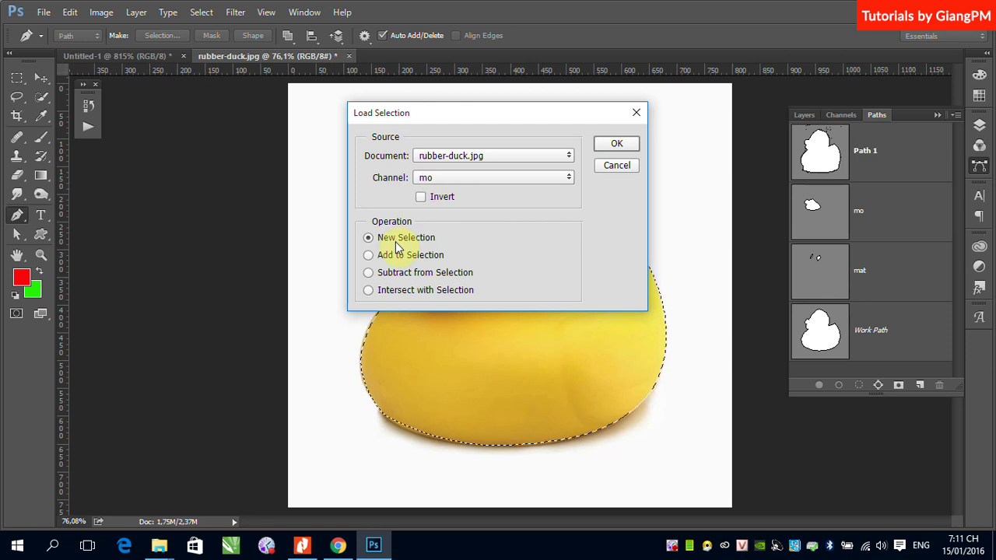
key(Escape)
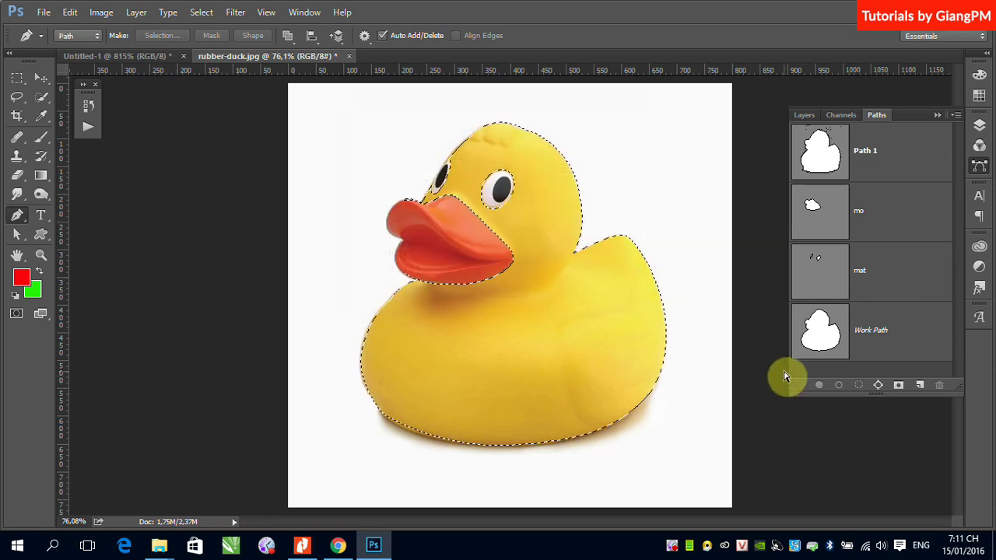
Step: Clear the current selection, load the whole-duck work path as a selection and save it as a new channel named "toan_than"
key(ctrl+d)
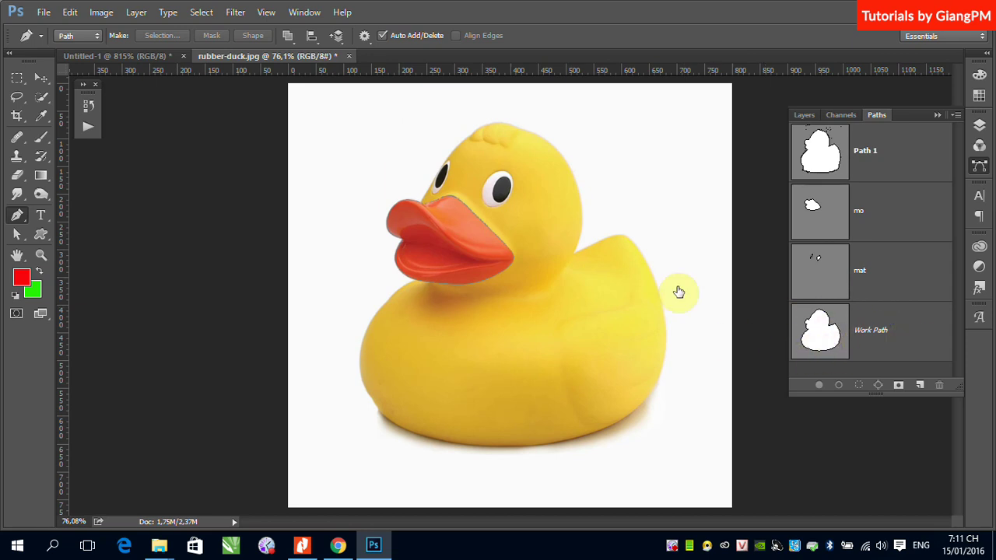
ctrl+click(821, 340)
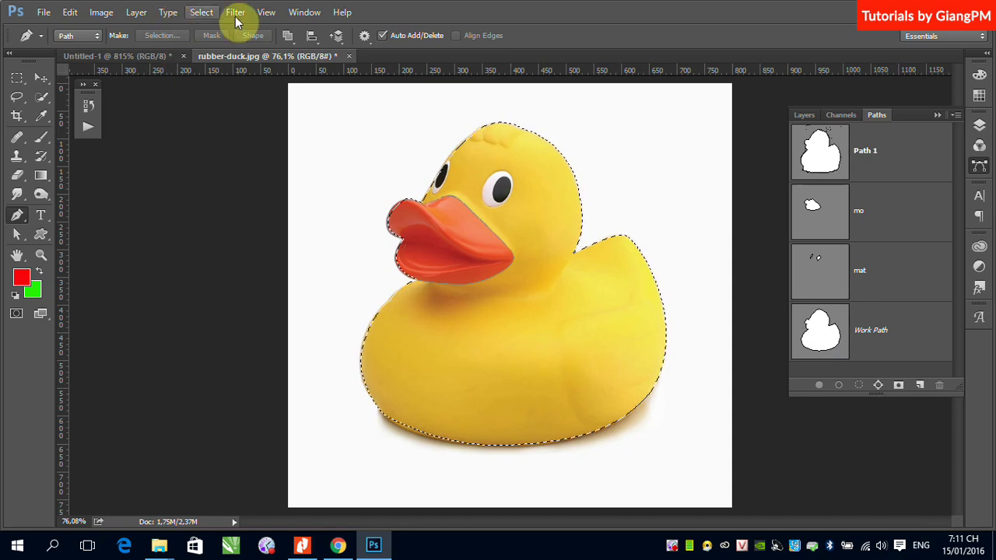
click(201, 13)
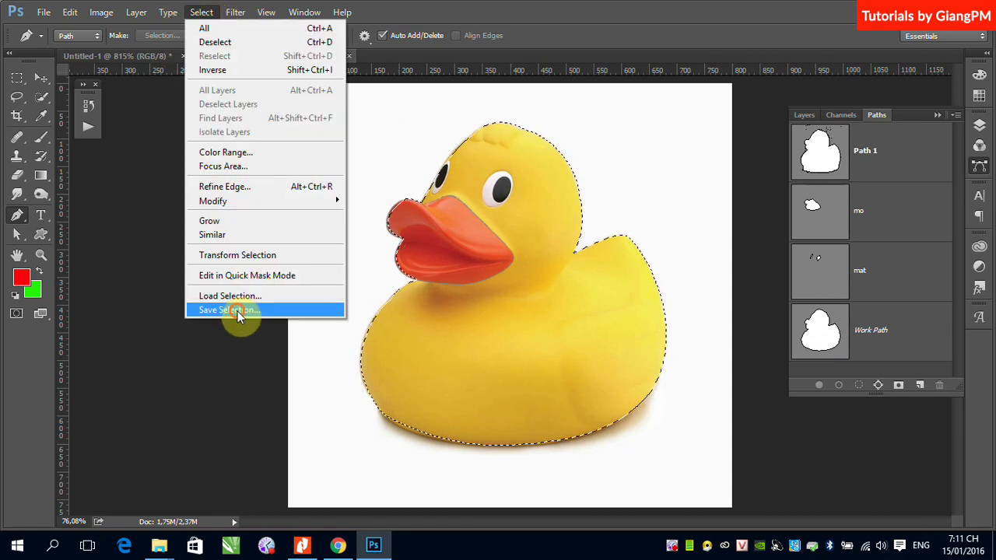
click(237, 310)
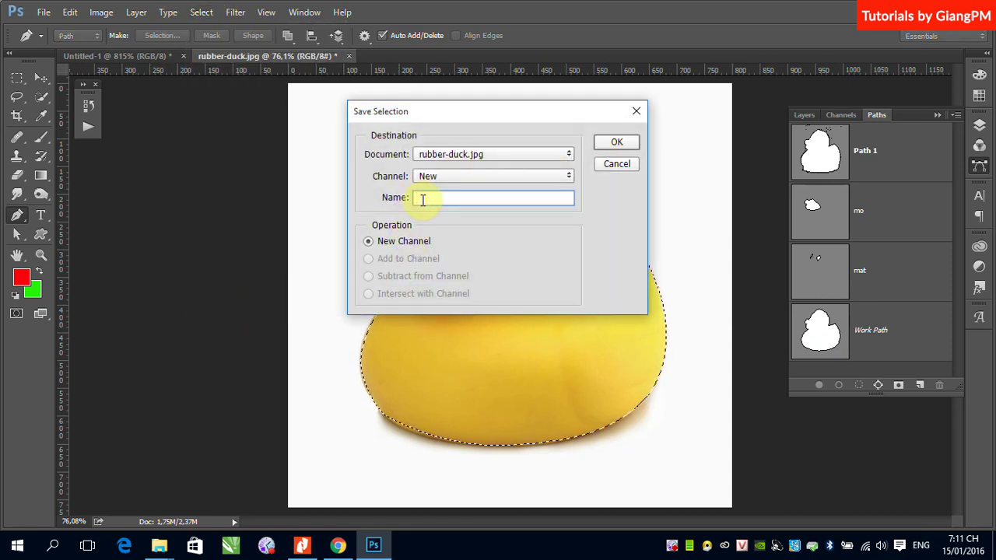
text(toan_)
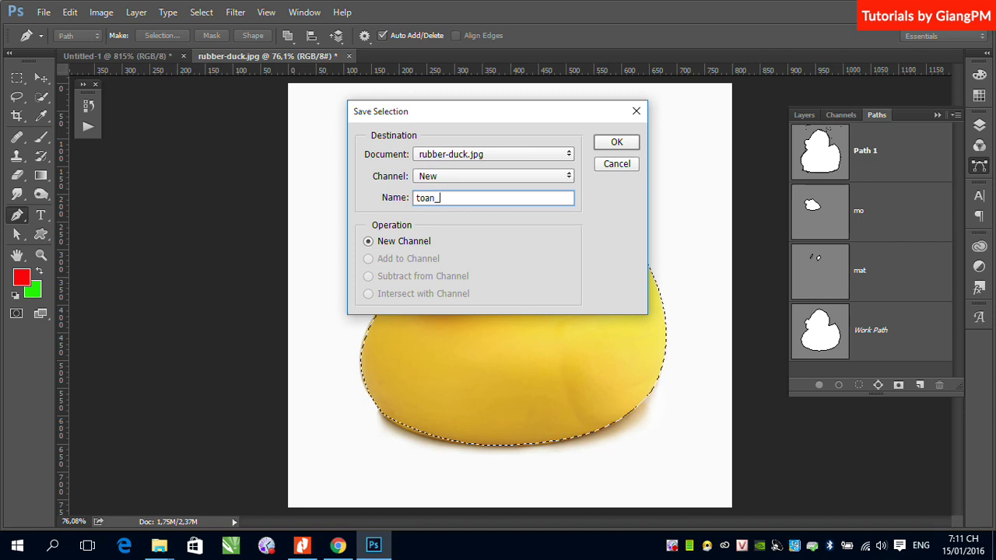
text(than)
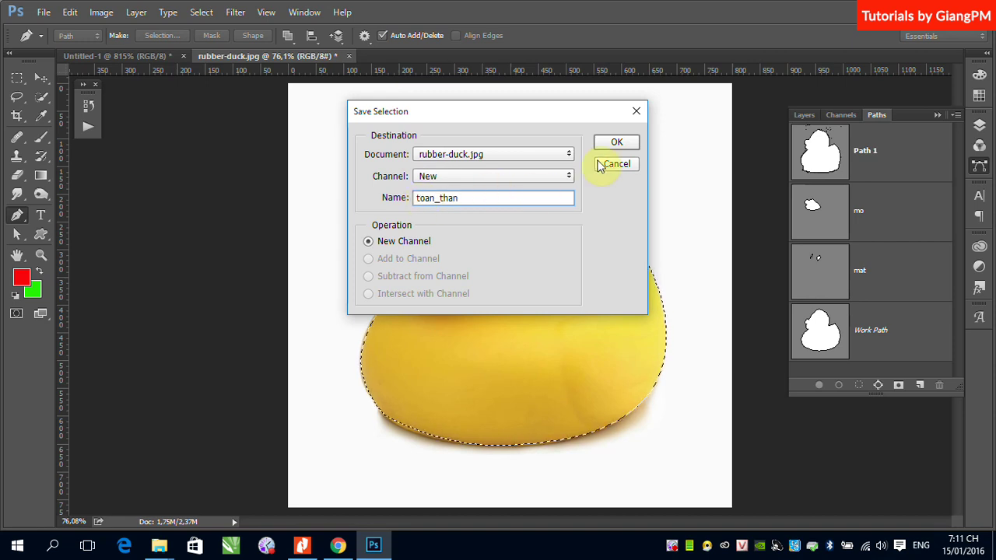
click(616, 144)
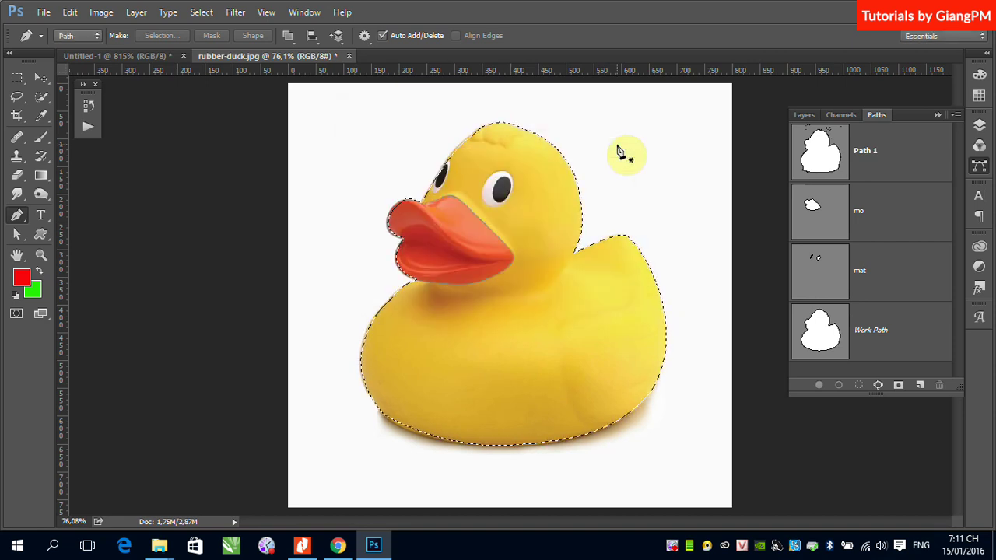
Step: Load the beak path "mo" as a selection and save it as a new channel named "mo"
ctrl+click(810, 212)
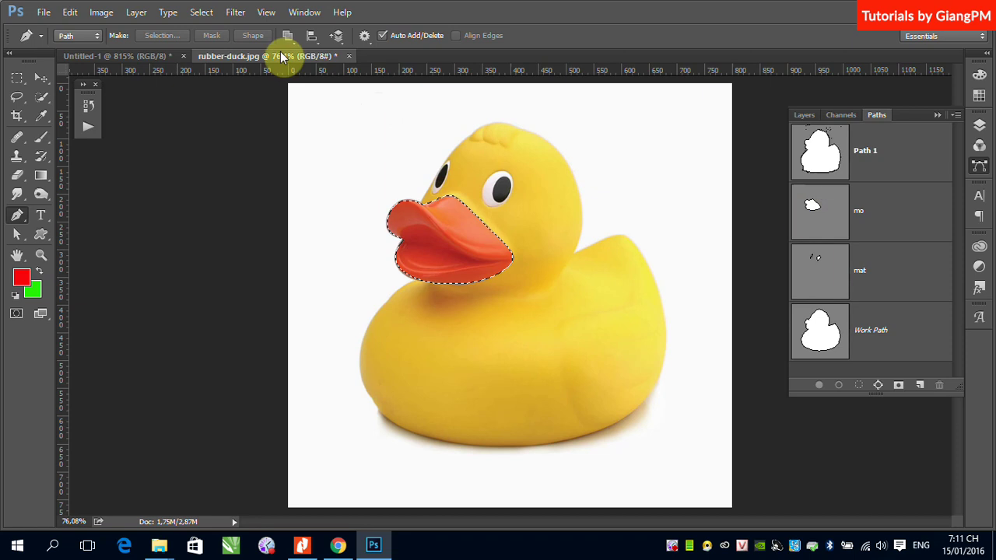
click(203, 13)
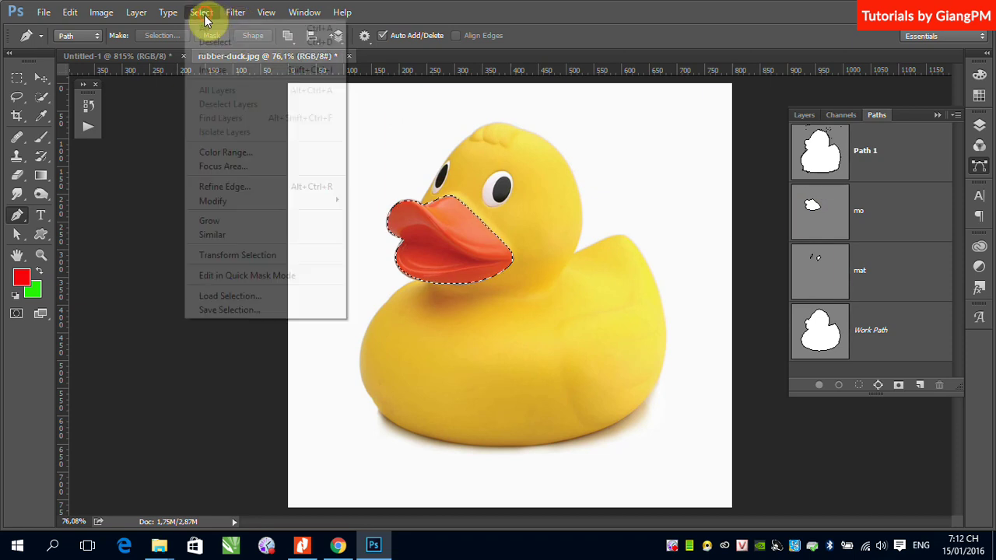
click(246, 312)
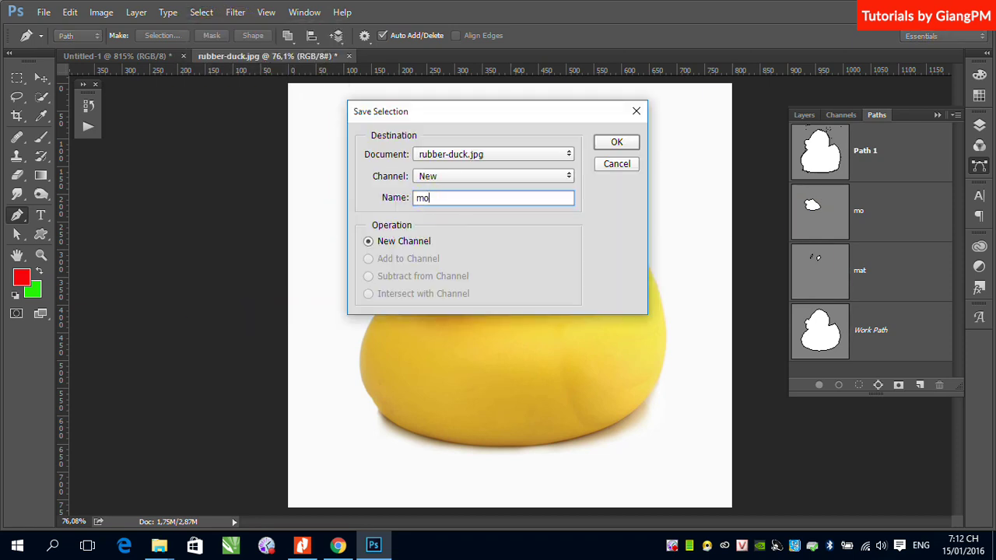
click(615, 143)
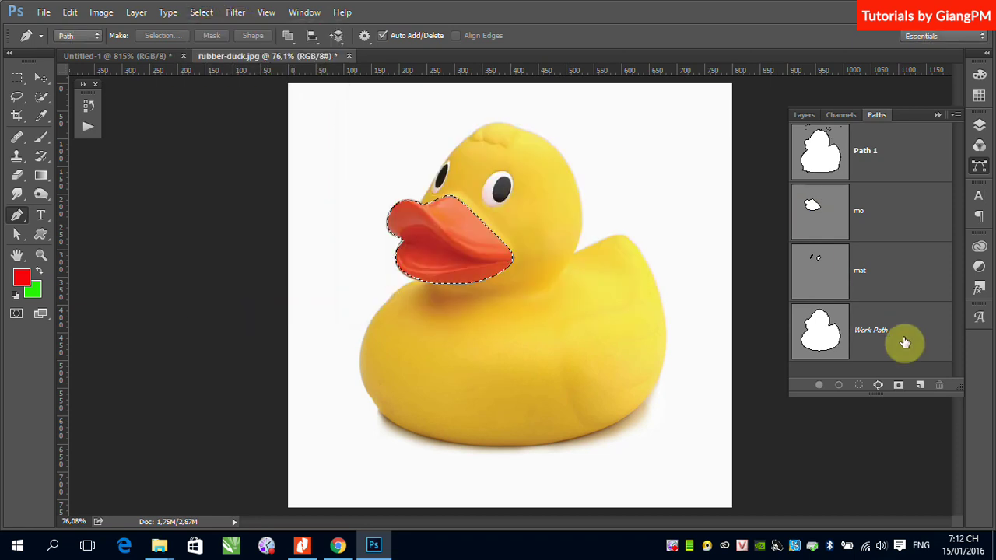
Step: Load the eye path "mat" as a selection and save it as a new channel named "mat"
ctrl+click(820, 267)
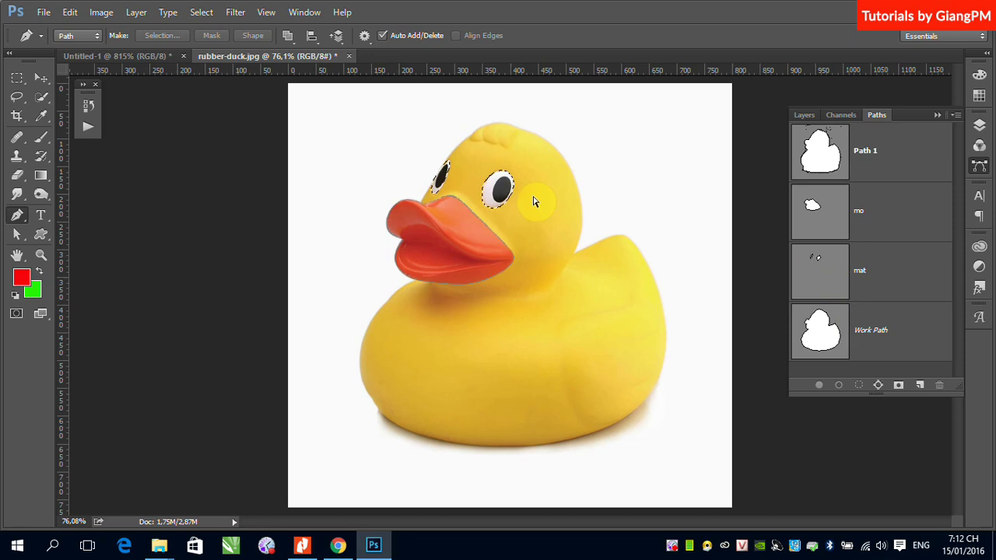
click(201, 12)
mouse_move(168, 11)
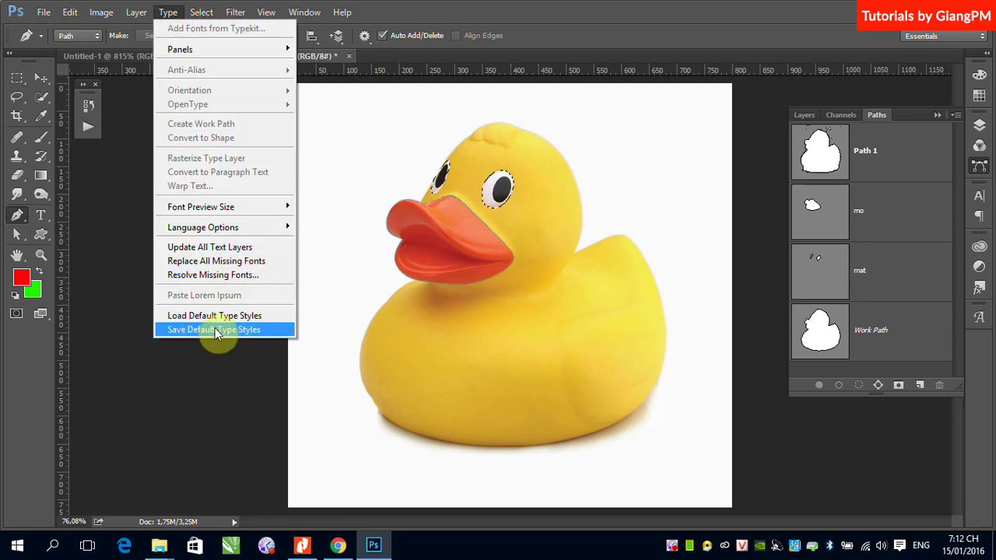
mouse_move(236, 16)
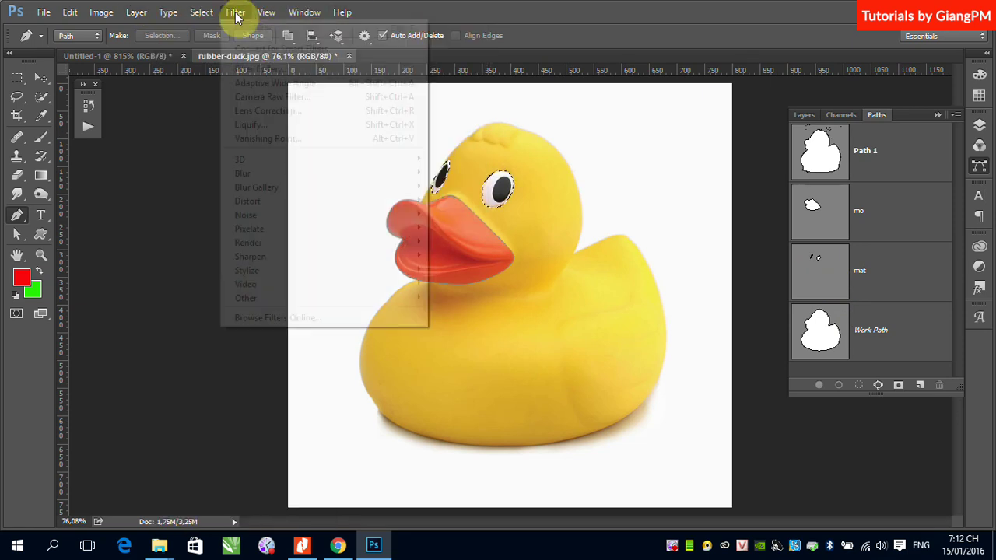
mouse_move(205, 21)
click(223, 310)
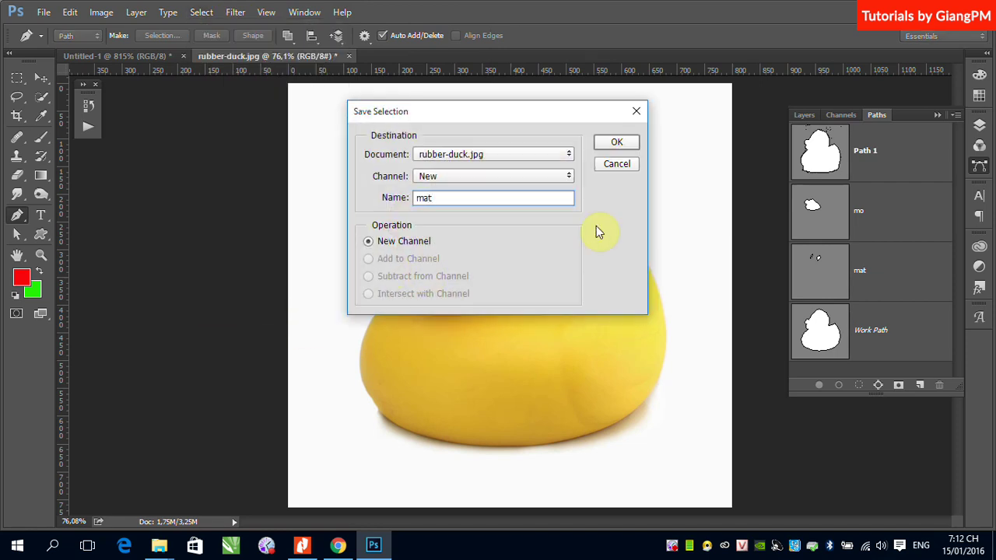
click(614, 145)
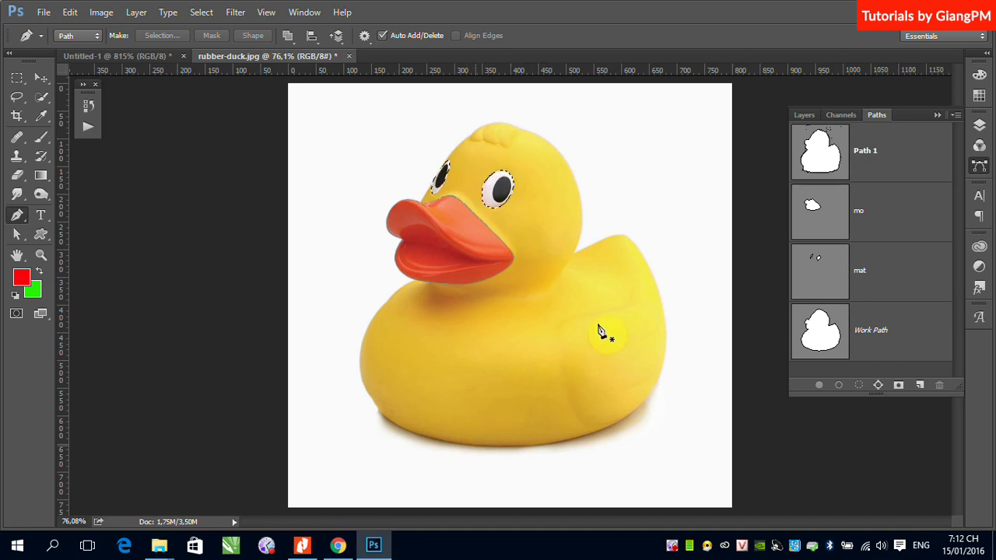
Step: Load the saved "toan_than" channel as a new selection around the whole duck
click(203, 13)
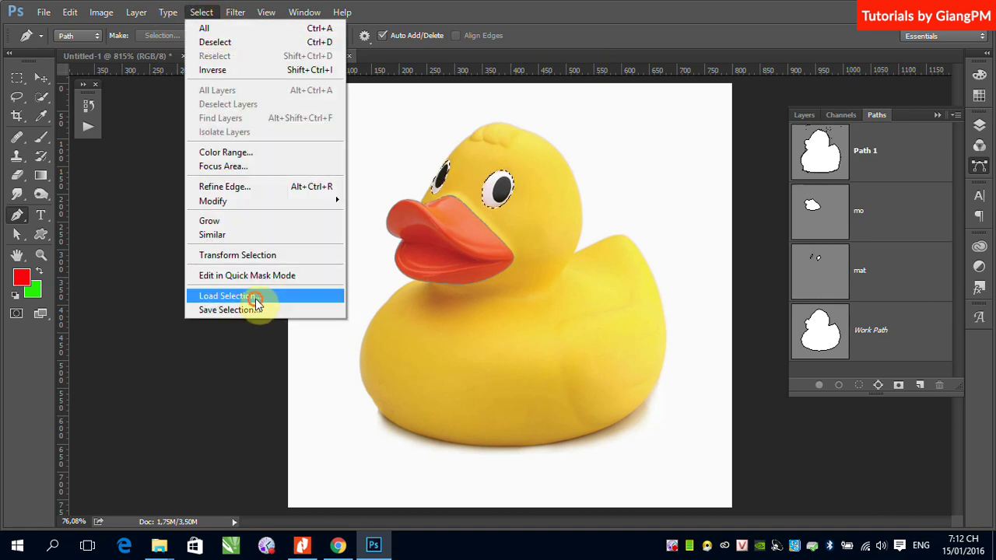
click(255, 299)
click(468, 178)
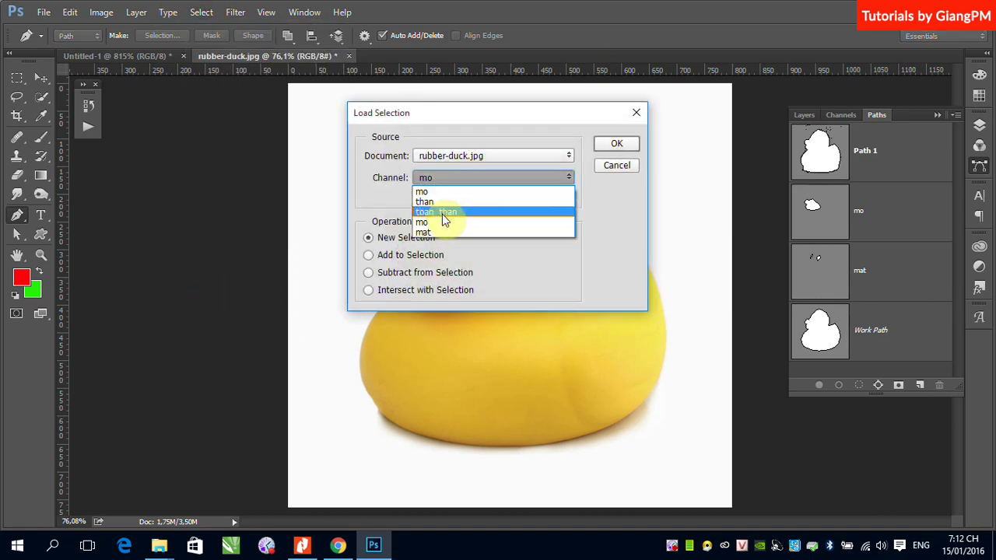
click(442, 213)
click(617, 145)
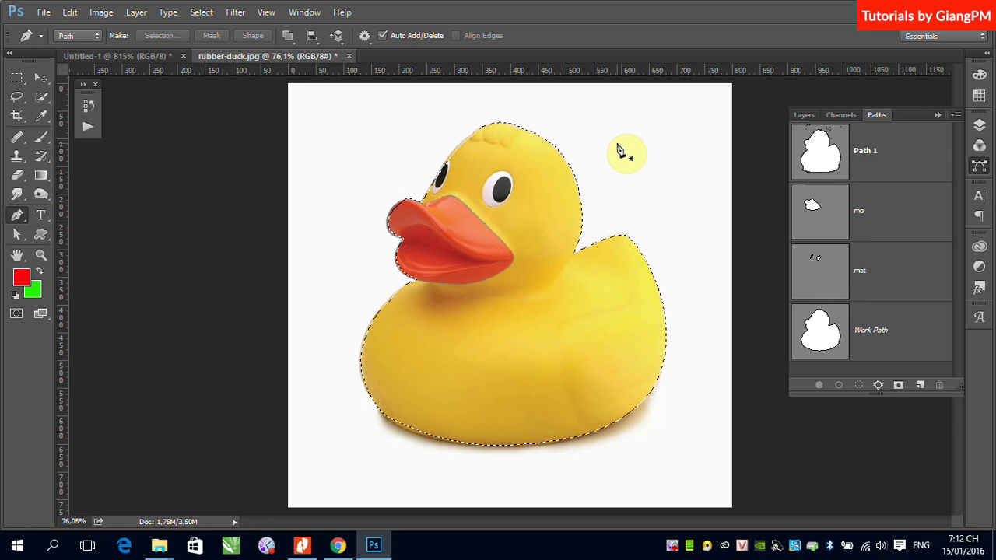
Step: Load the "mo" channel with Subtract from Selection to remove the beak from the duck selection
click(202, 12)
click(233, 297)
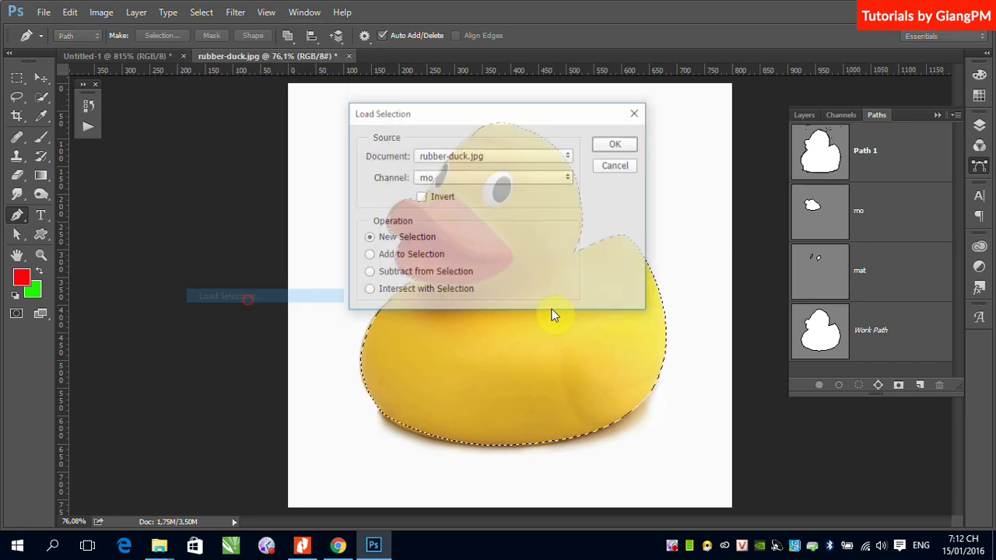
drag(453, 112, 640, 116)
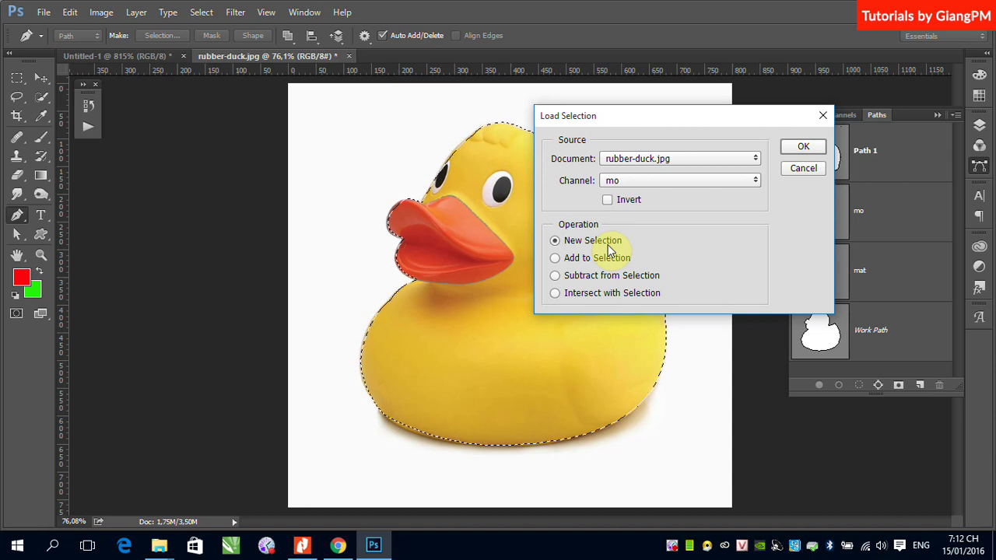
click(555, 277)
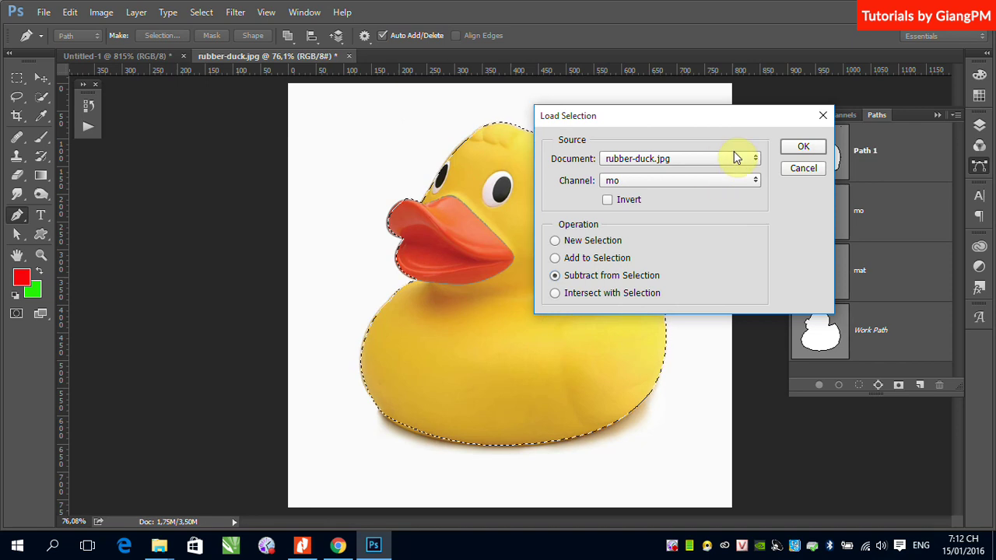
click(798, 147)
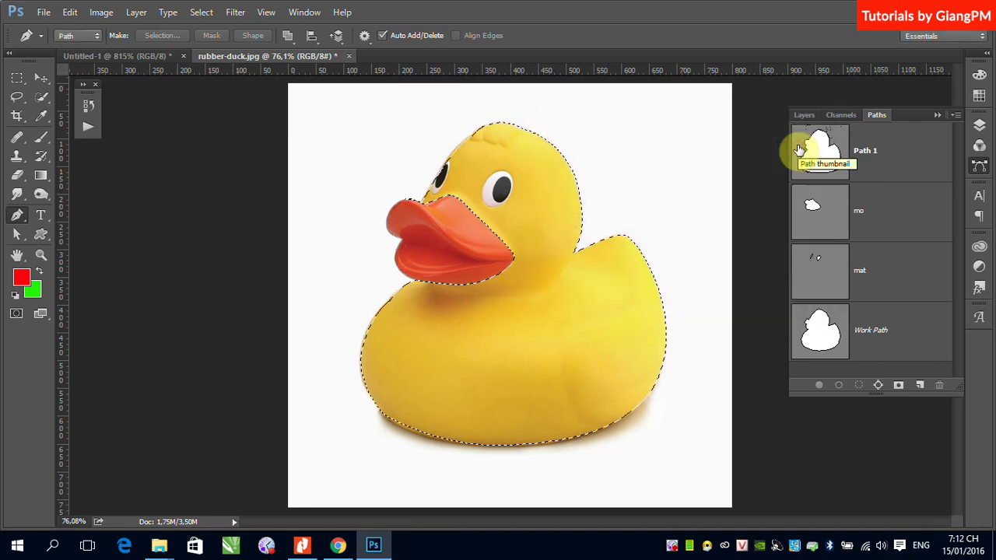
Step: Load the "mat" channel with Subtract from Selection to remove both eyes from the duck selection
click(202, 14)
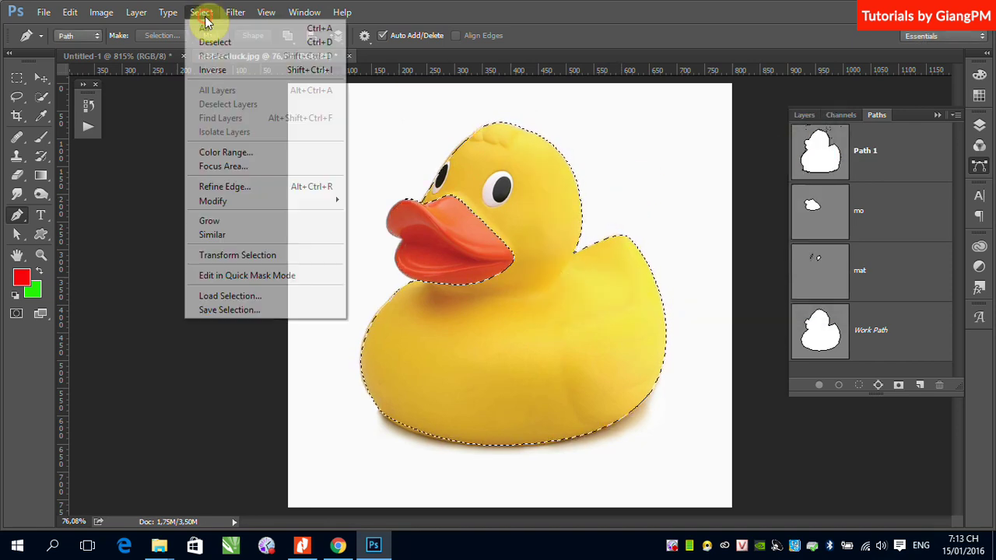
click(234, 296)
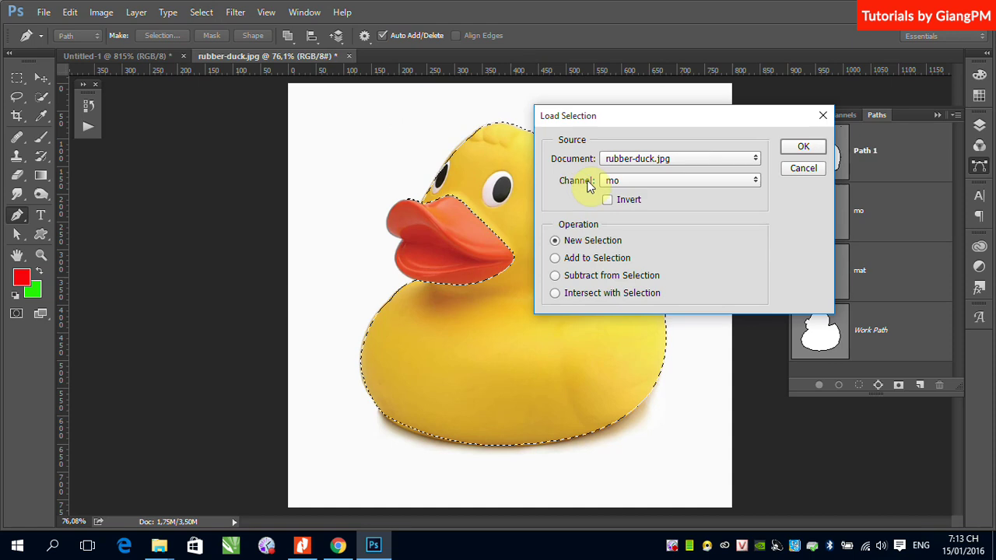
click(628, 179)
click(616, 232)
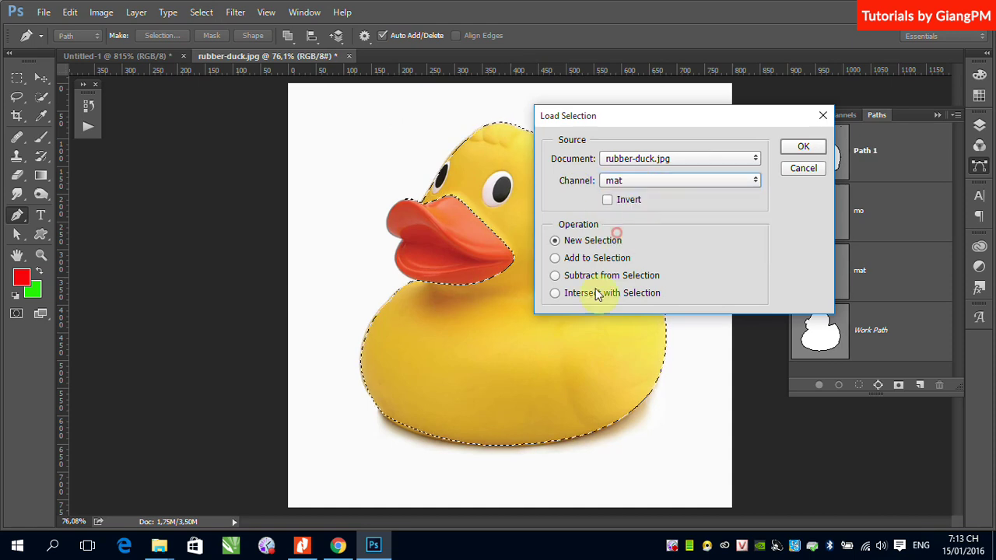
click(555, 275)
click(798, 147)
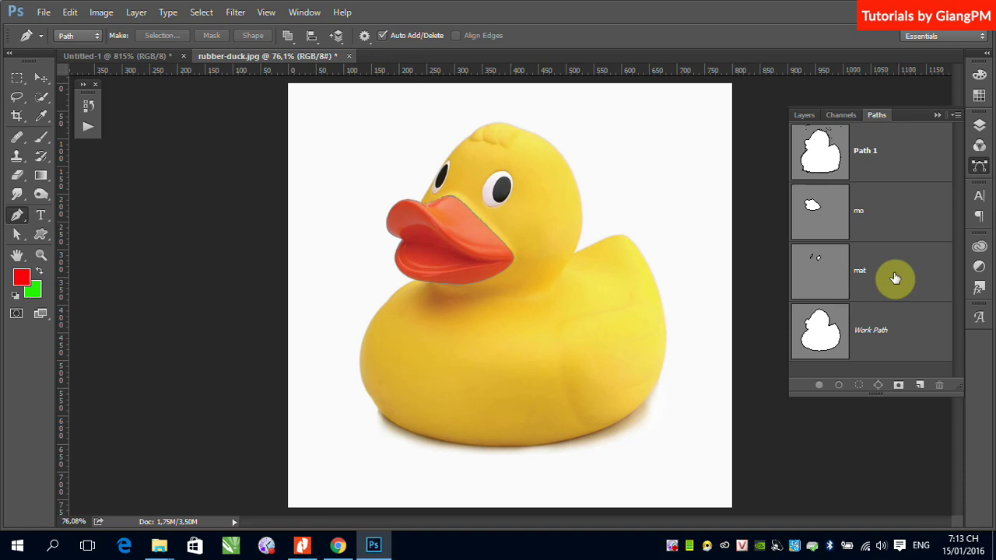
Step: Select the duck outline Work Path and adjust its curve points along the duck's lower-left edge
click(880, 330)
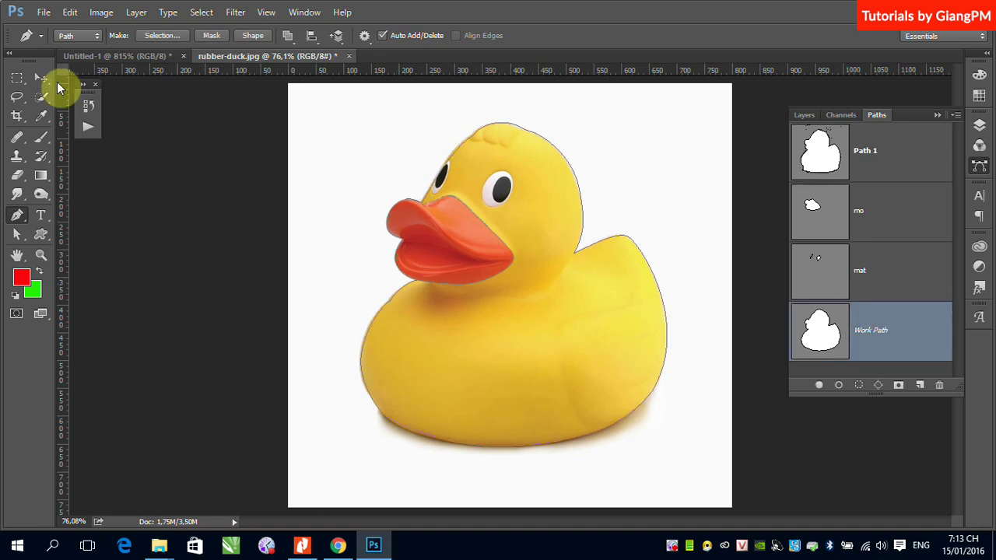
click(16, 218)
click(17, 234)
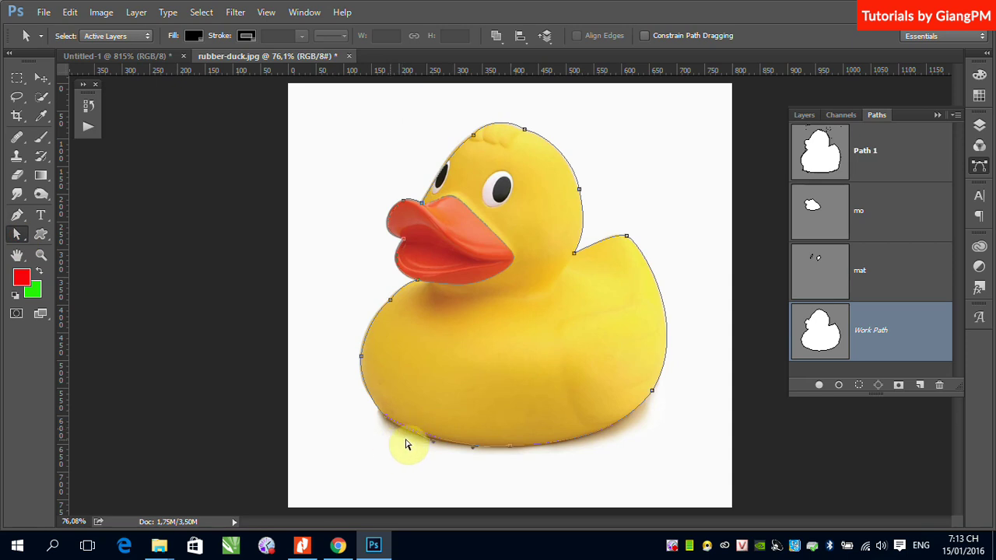
click(431, 444)
click(418, 444)
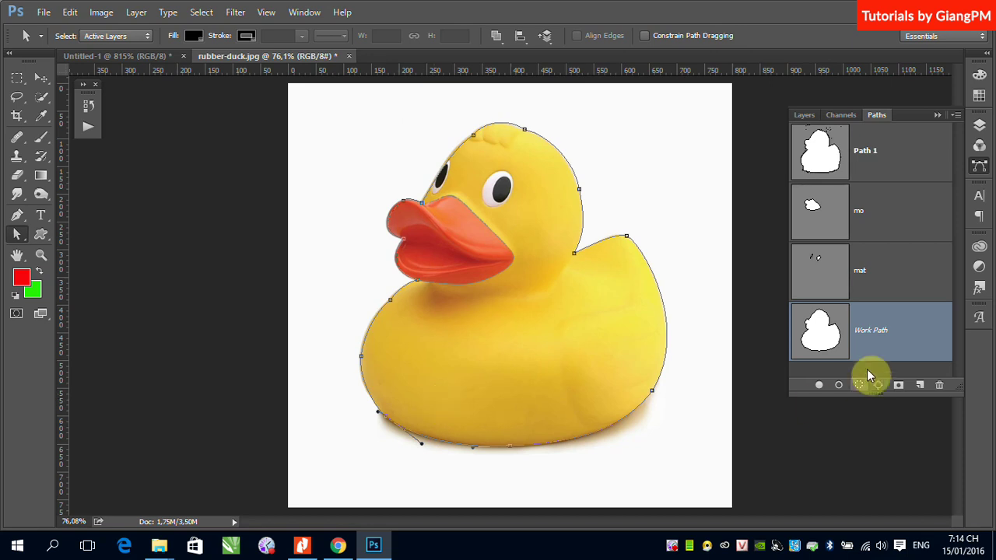
click(198, 197)
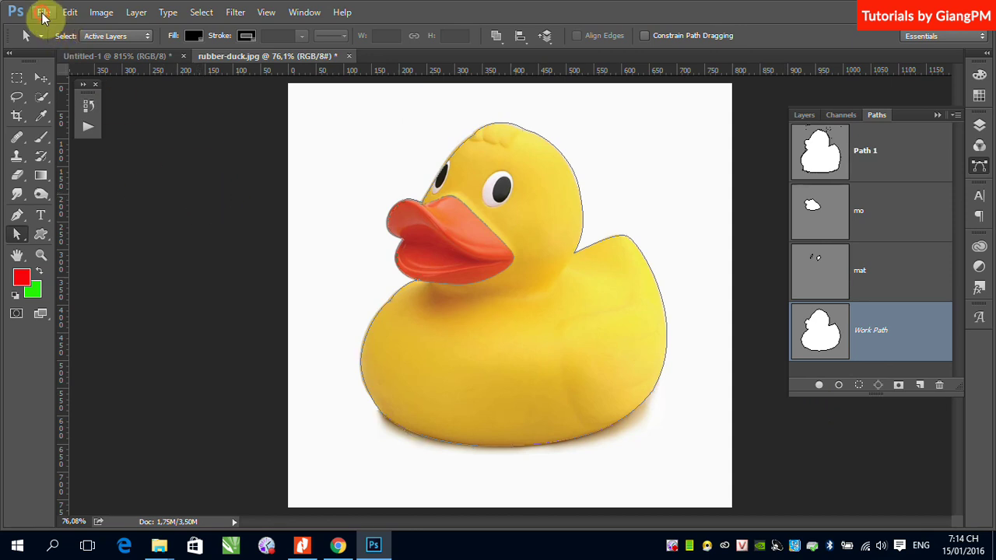
Step: Save the document to the Desktop as rubber-duck.psd in Photoshop format with alpha channels included
click(44, 14)
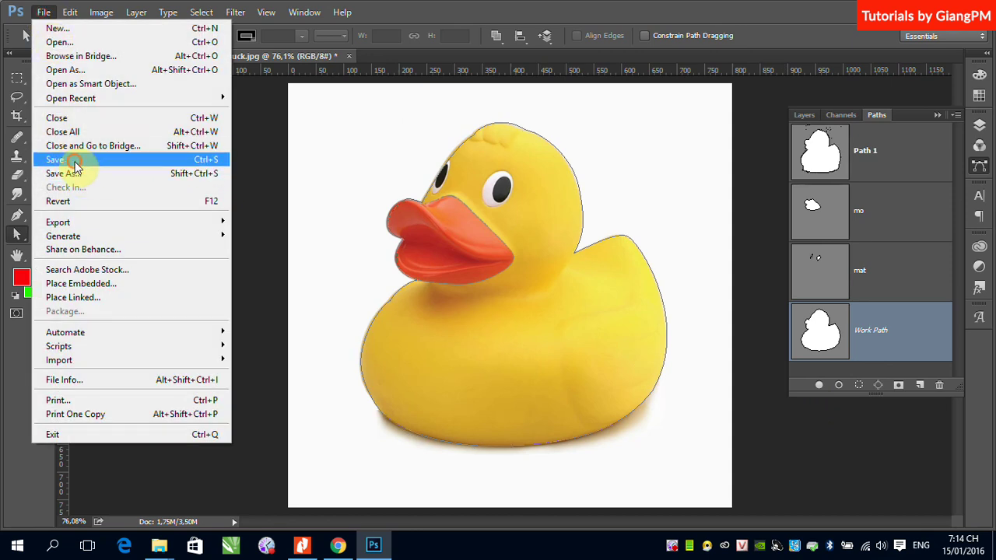
click(73, 162)
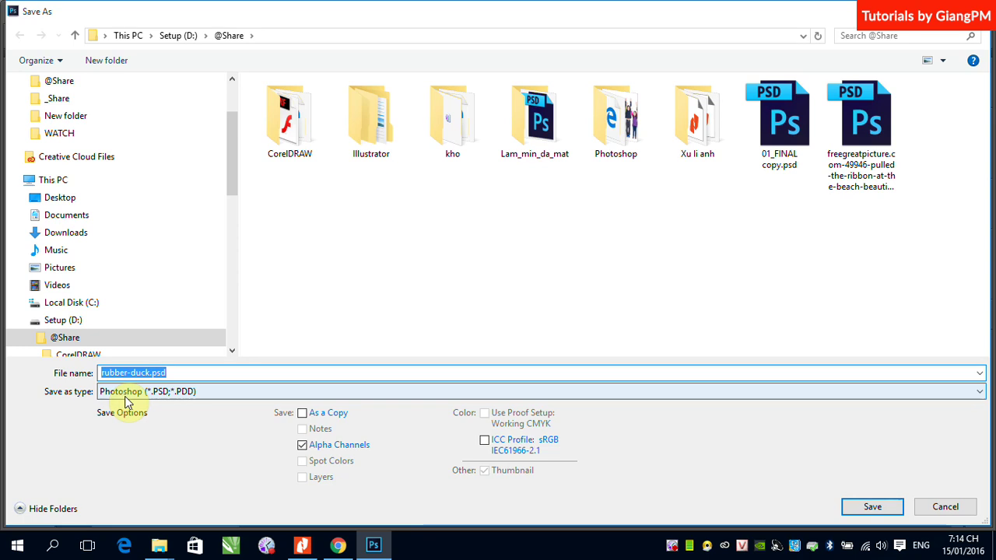
drag(229, 159, 237, 104)
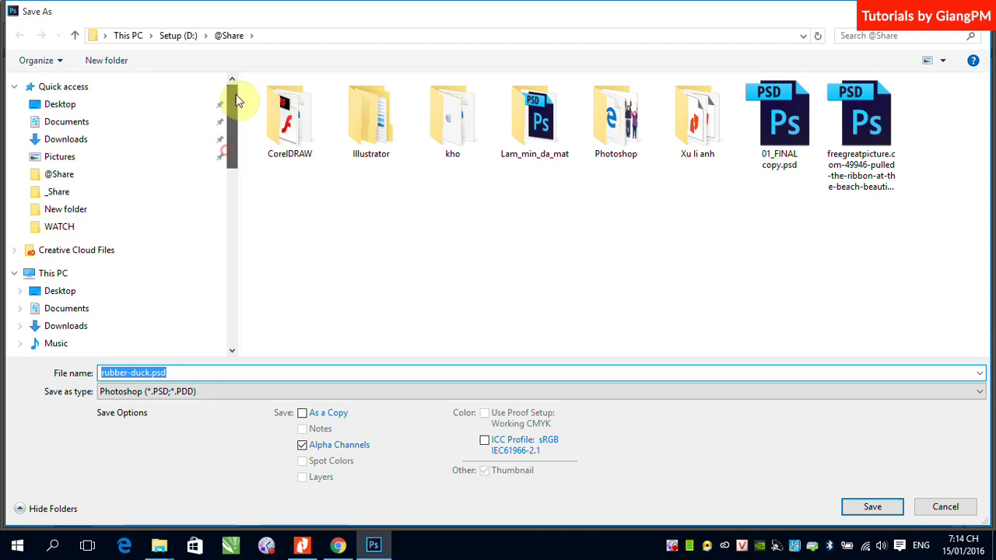
click(62, 105)
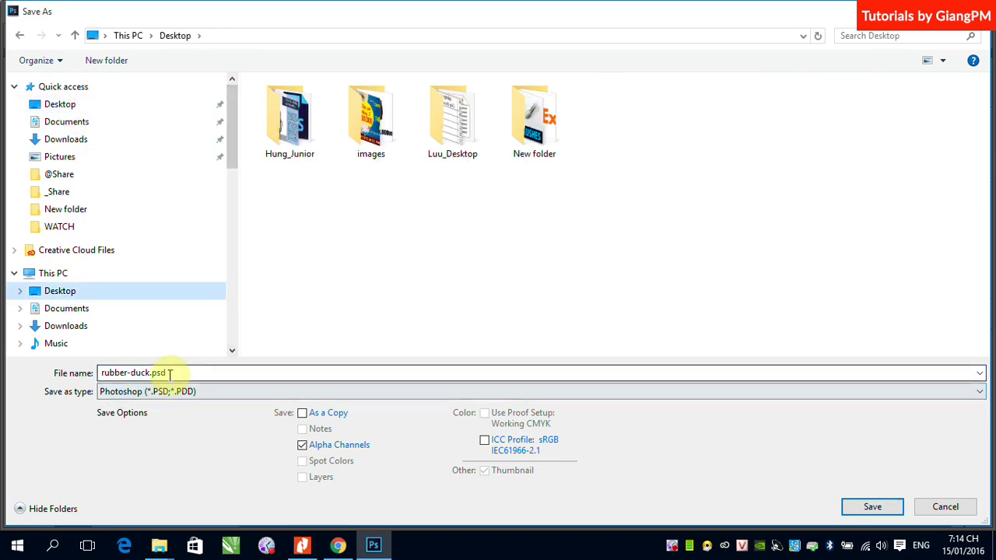
click(882, 506)
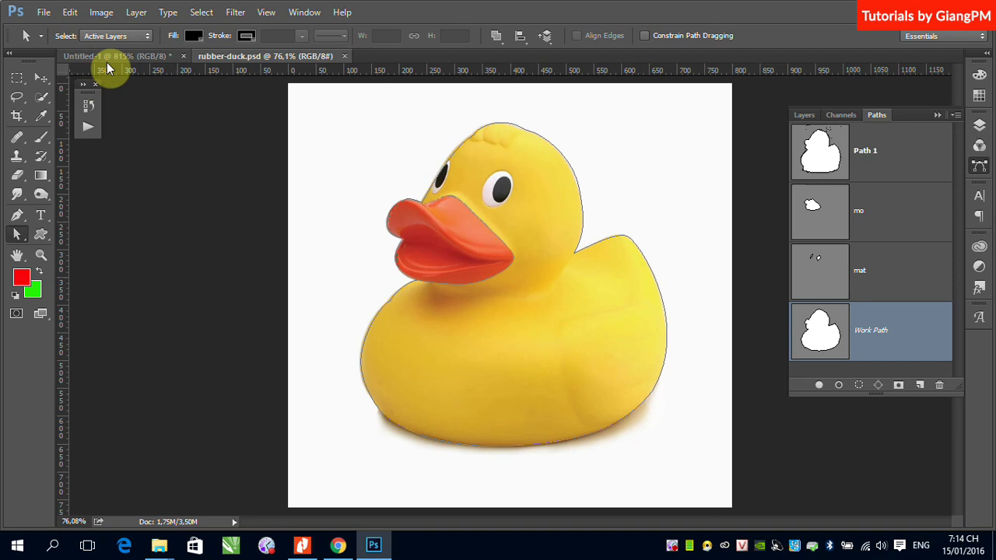
Step: Save a JPEG copy to the Desktop as rubber-duck.jpg with quality 7 and the Baseline ("Standard") format
click(44, 11)
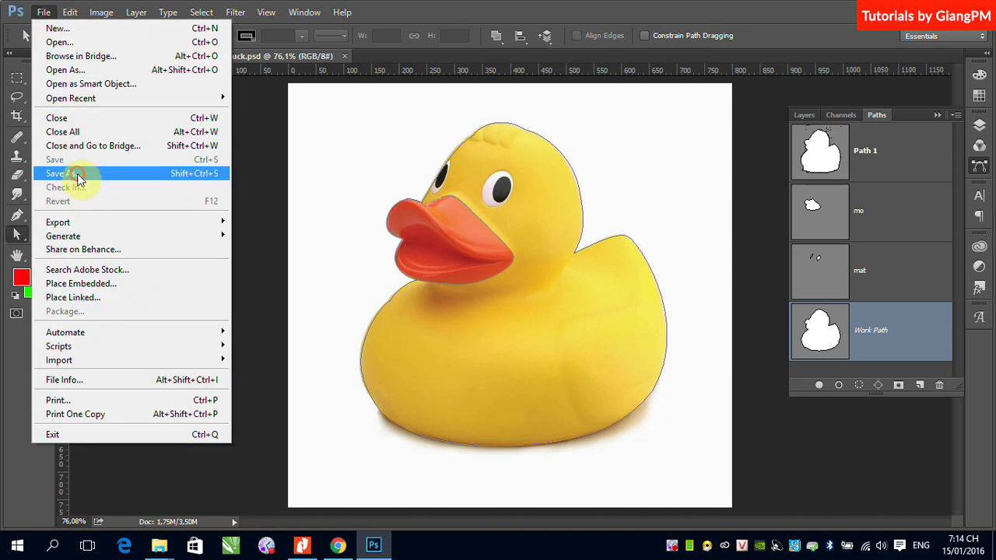
click(78, 174)
click(175, 390)
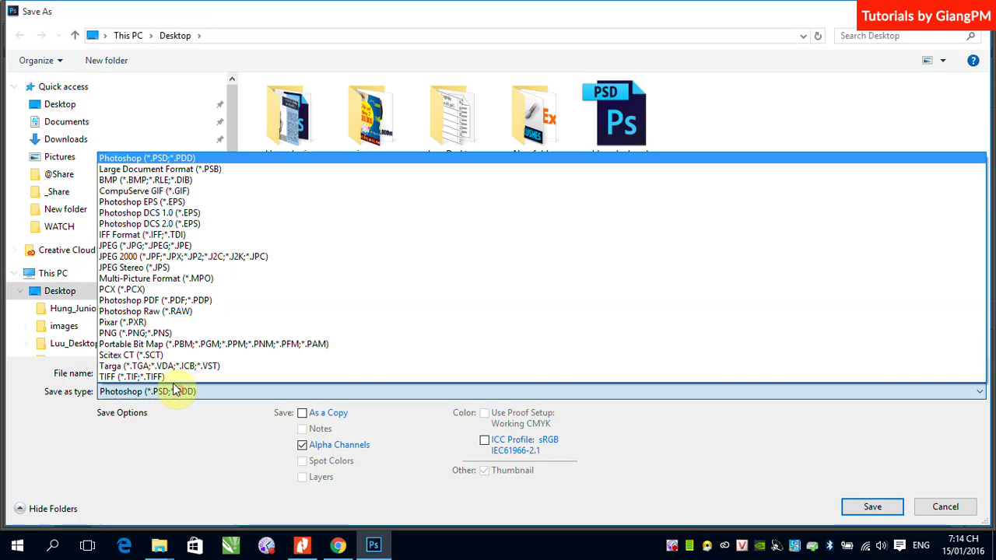
click(302, 244)
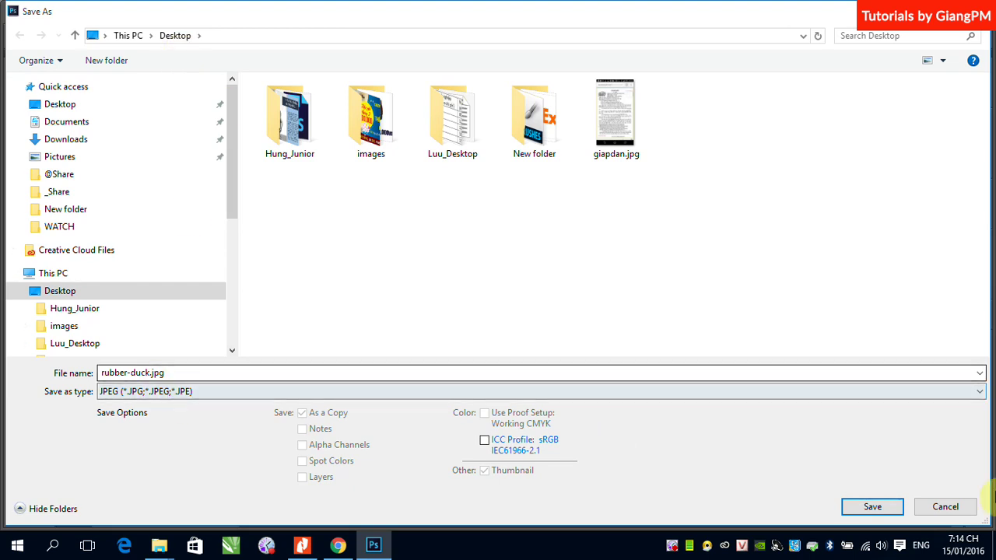
click(872, 508)
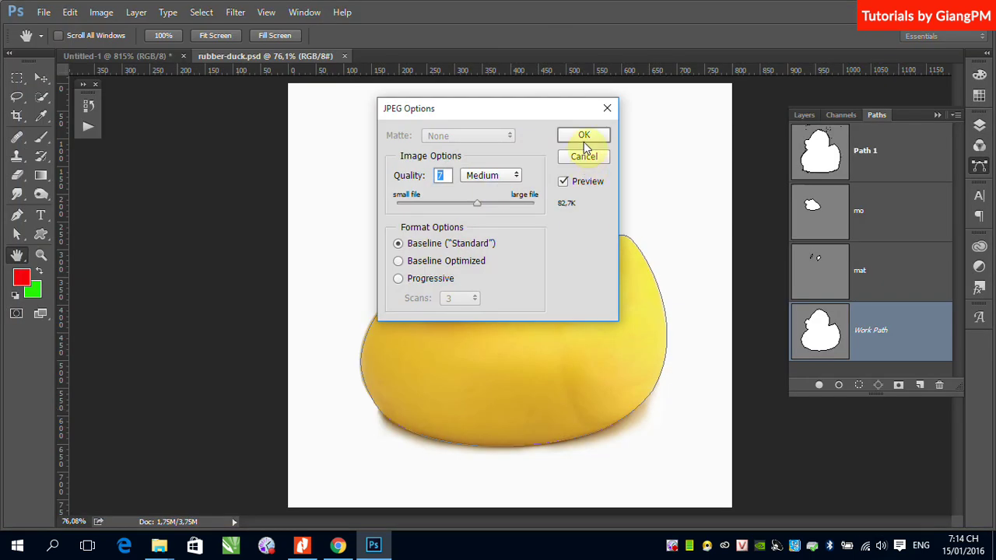
click(585, 138)
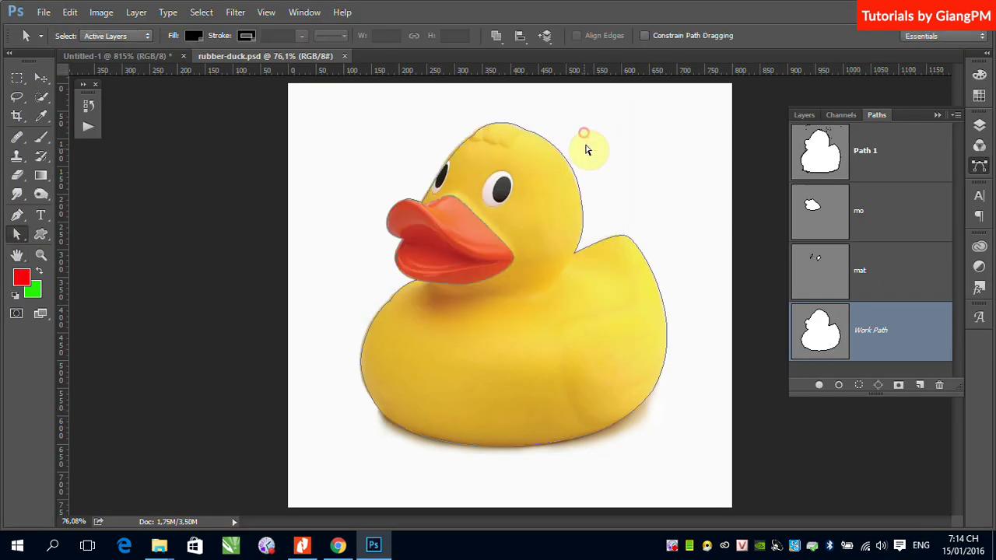
Step: Close rubber-duck.psd and Untitled-1 without saving the changes in Untitled-1
click(345, 55)
click(183, 56)
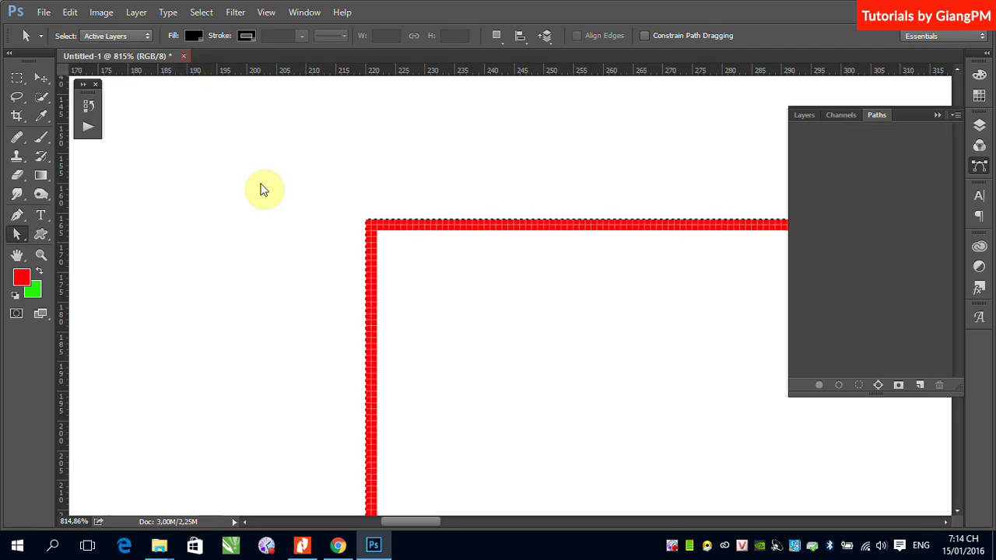
click(487, 218)
Step: Reopen rubber-duck.psd from the recent files
click(43, 11)
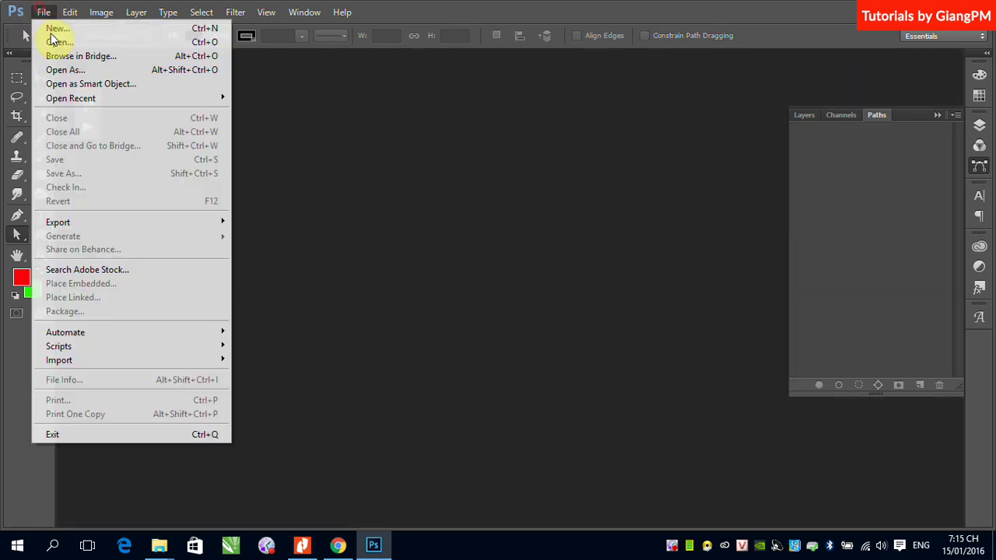
mouse_move(84, 98)
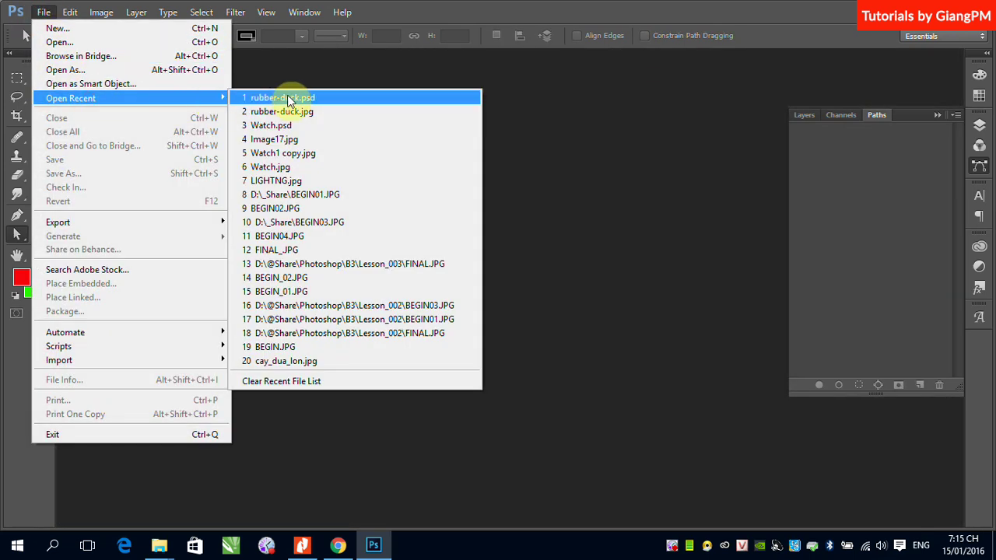
click(301, 99)
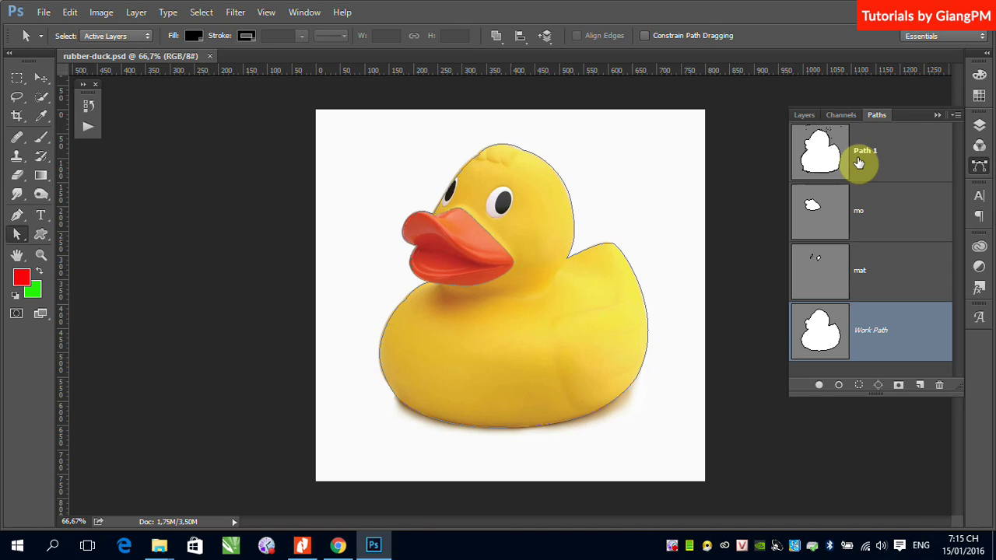
Step: Open rubber-duck.jpg from the recent files and delete its Path 1
click(44, 12)
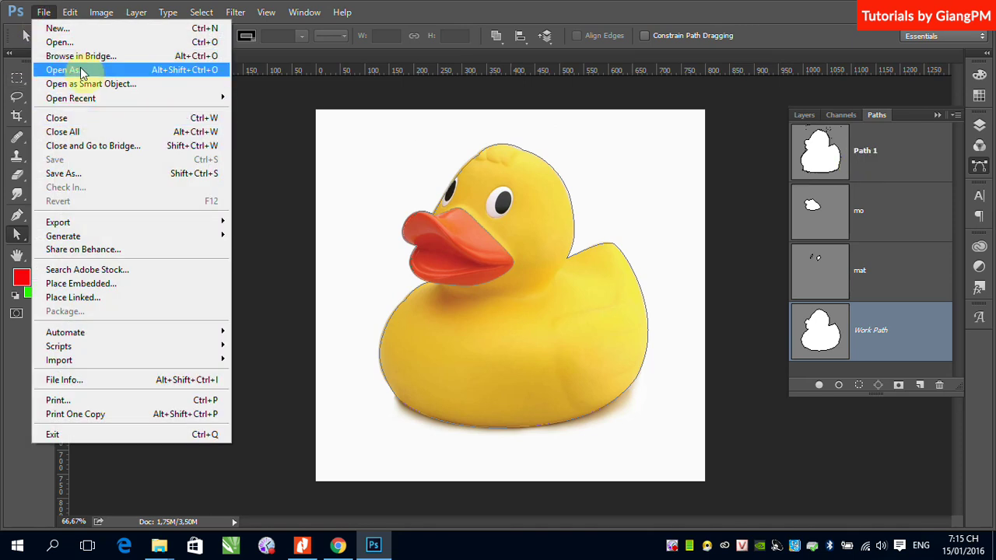
mouse_move(109, 99)
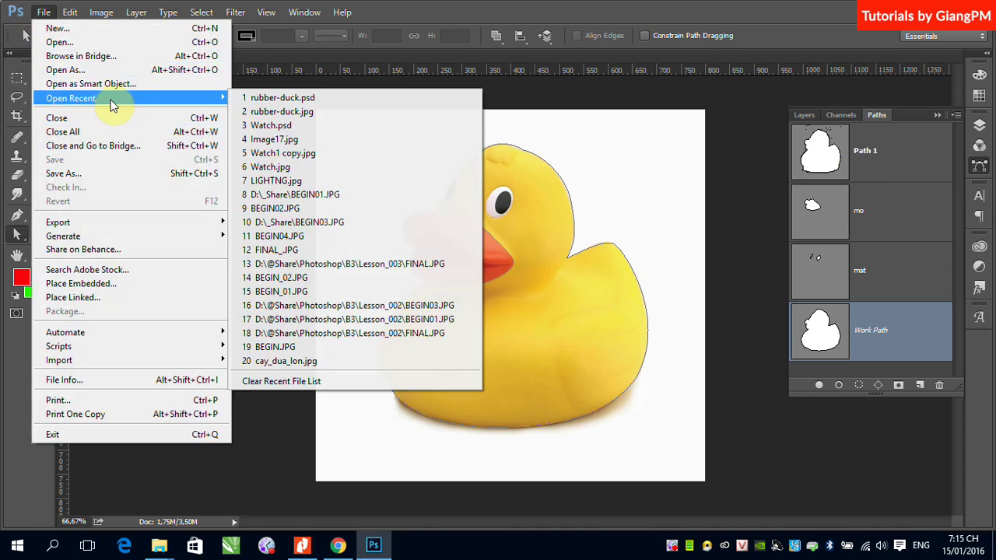
click(301, 114)
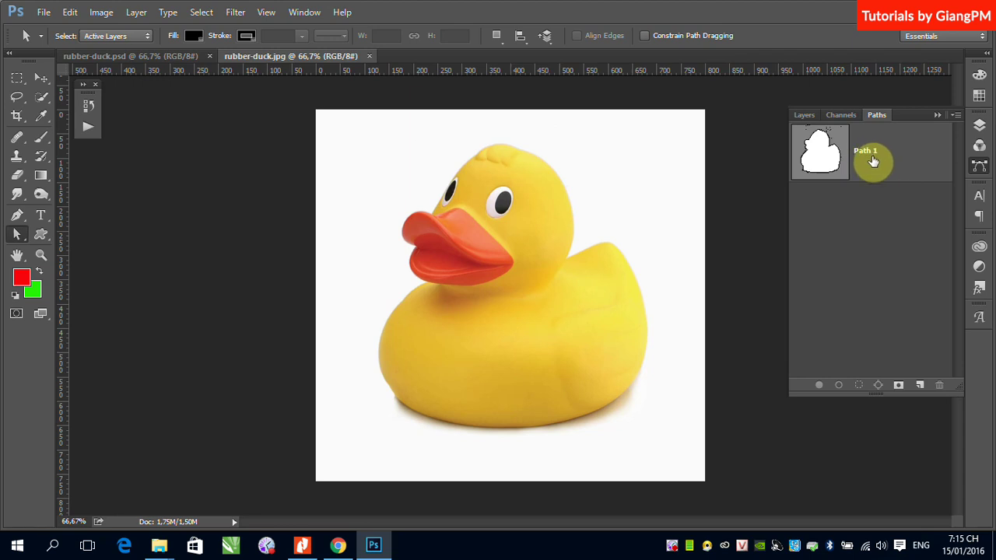
drag(872, 159, 939, 385)
Step: Start a Pen path at the notch between the beak halves and trace the upper beak's outline to its crest
click(19, 216)
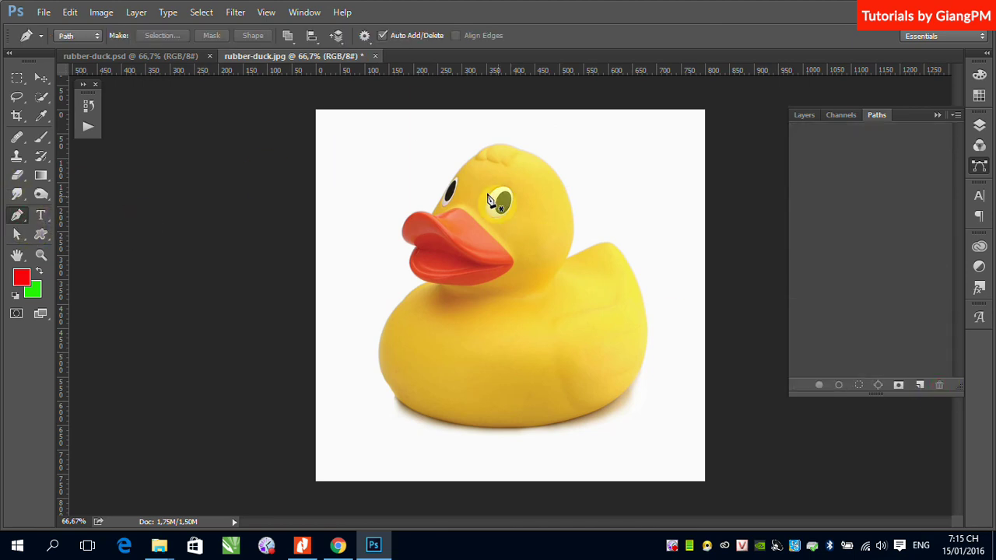
ctrl+click(489, 291)
drag(488, 291, 498, 300)
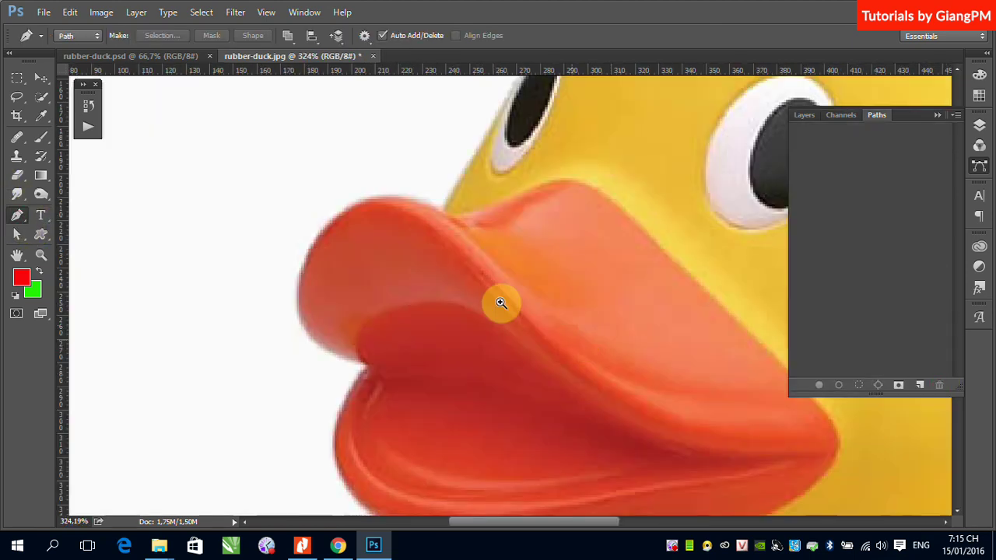
drag(514, 240, 462, 207)
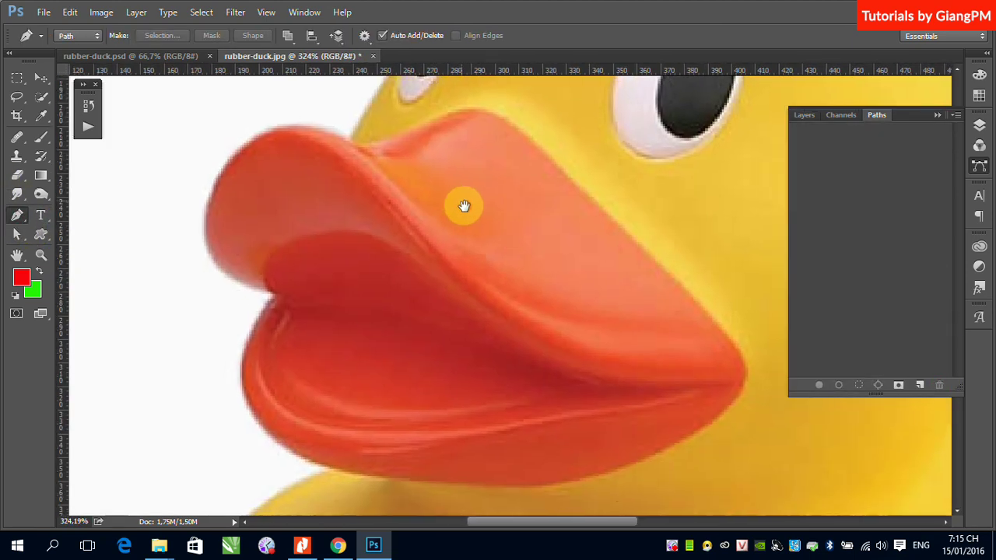
click(276, 300)
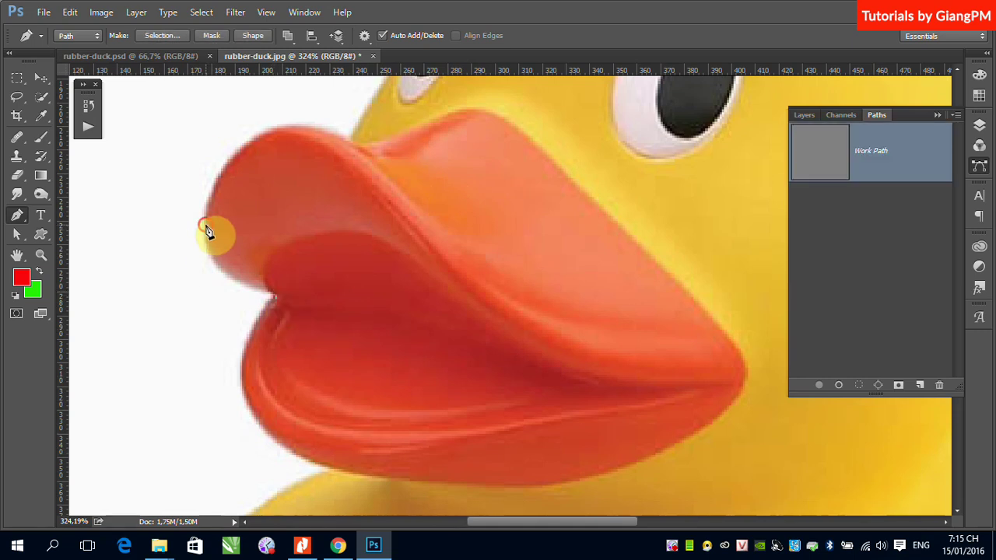
drag(207, 227, 211, 176)
mouse_move(307, 128)
mouse_down()
mouse_move(348, 109)
mouse_move(309, 121)
mouse_up()
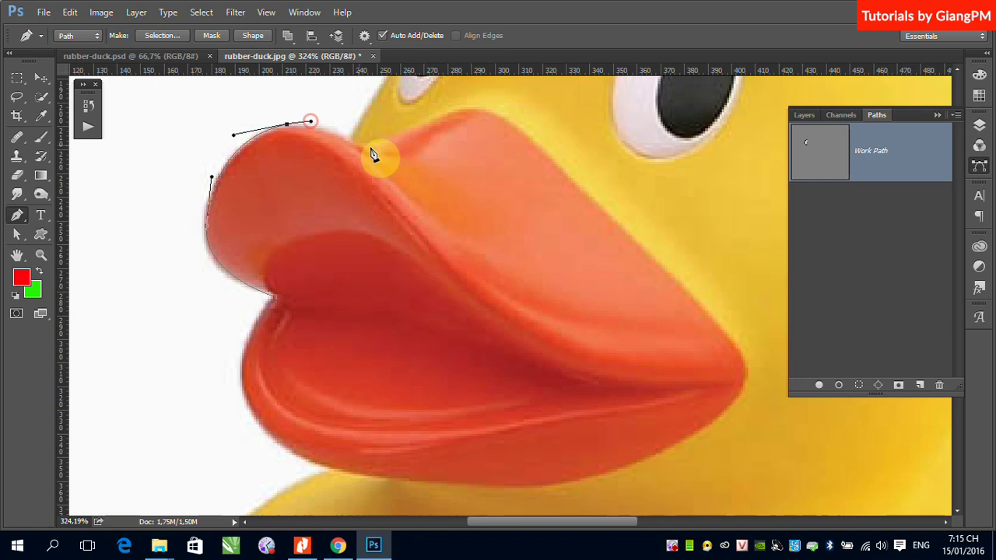
drag(366, 146, 393, 143)
drag(468, 107, 496, 115)
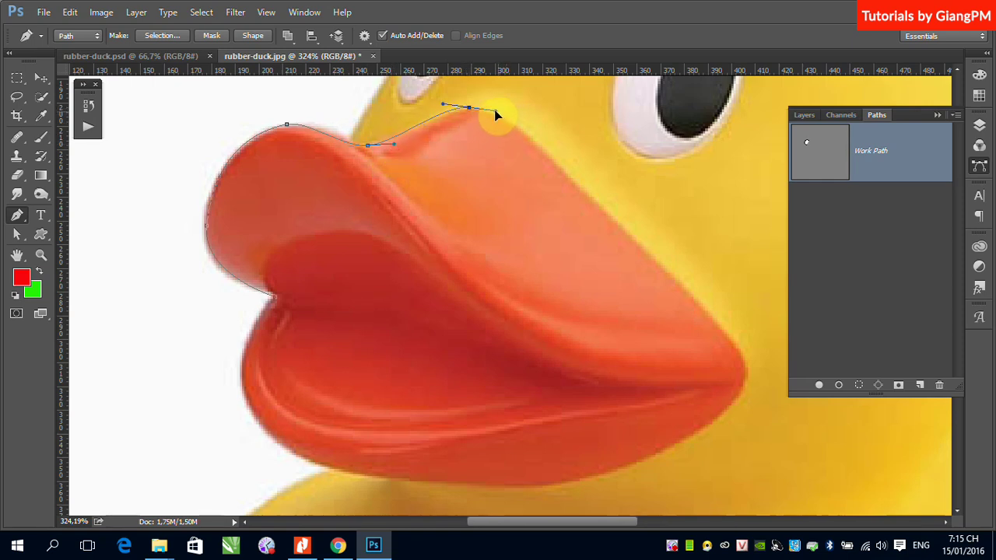
Step: Extend the beak path down the upper beak's sloping right edge and adjust the curve handles to fit the edge
drag(686, 293, 731, 341)
click(739, 348)
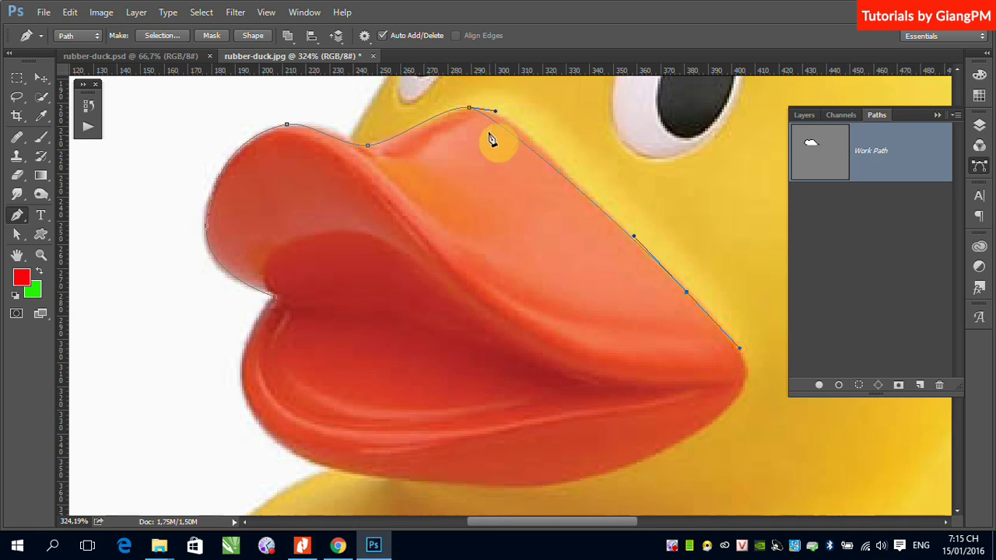
drag(495, 112, 516, 105)
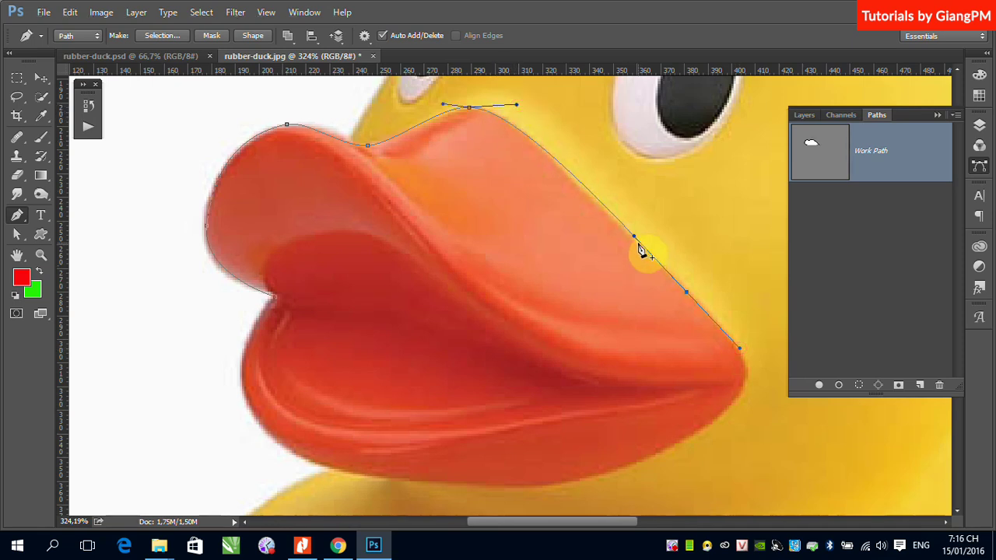
drag(634, 237, 624, 238)
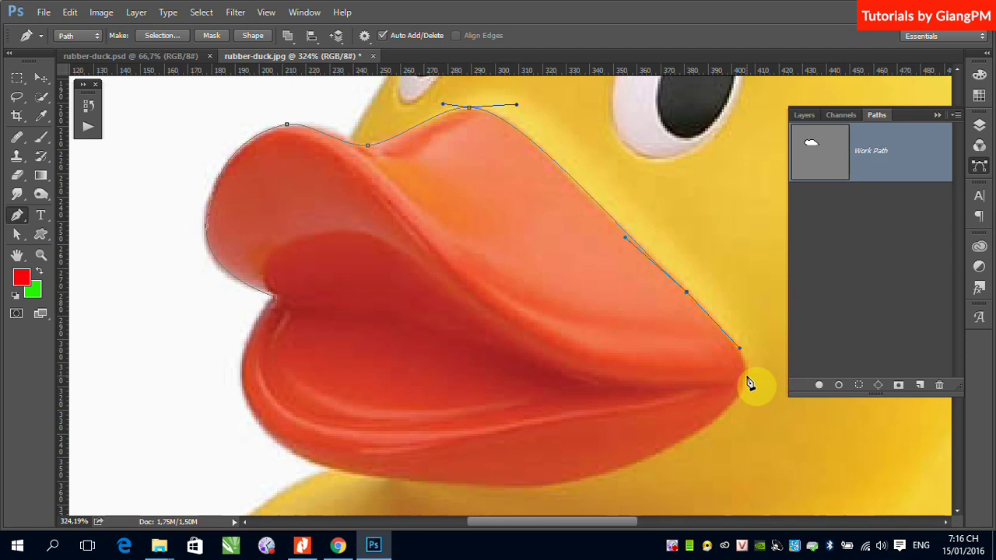
Step: Trace the beak's right corner and lower edge, adjust the curve handles, and close the path at the notch
drag(746, 375, 743, 397)
drag(570, 483, 446, 505)
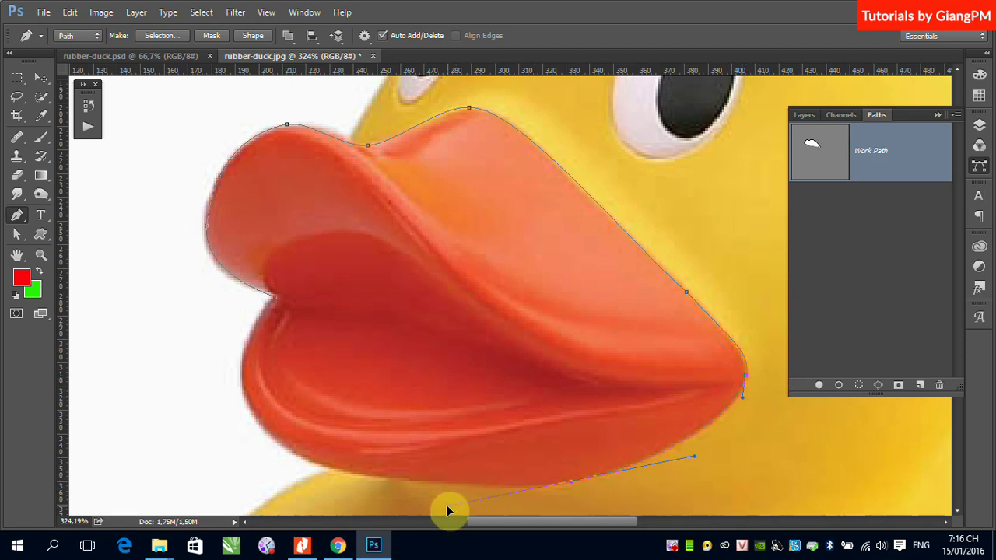
click(319, 465)
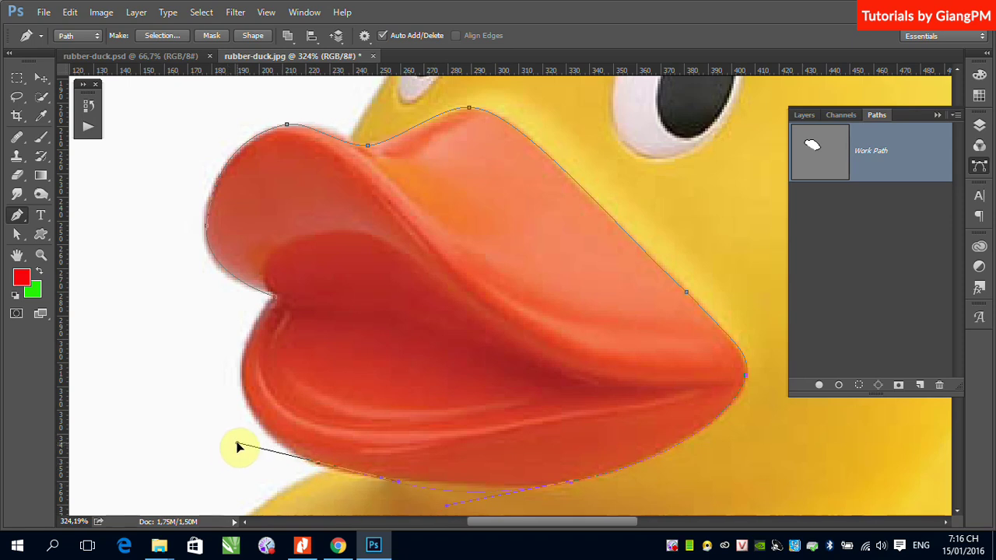
drag(257, 451, 287, 455)
click(286, 455)
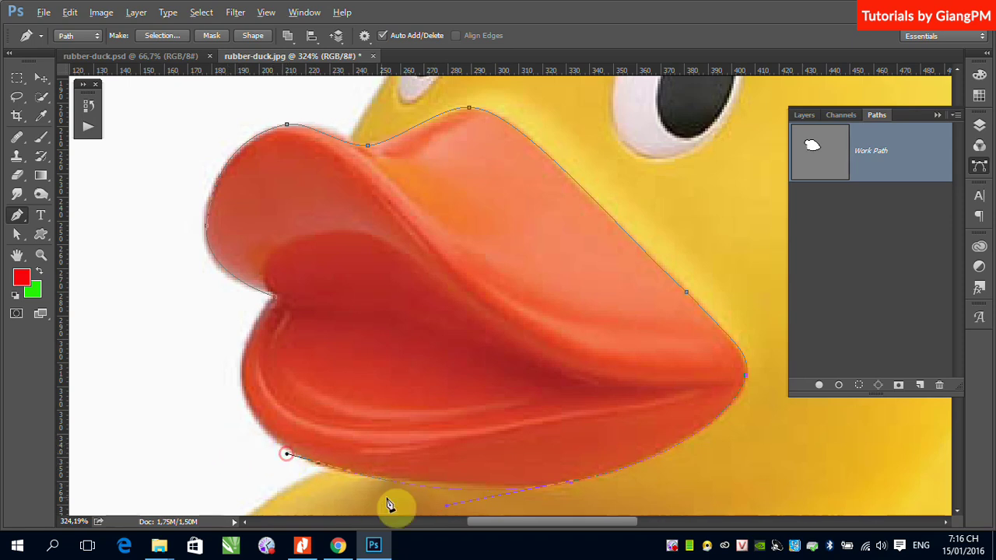
drag(464, 499, 457, 494)
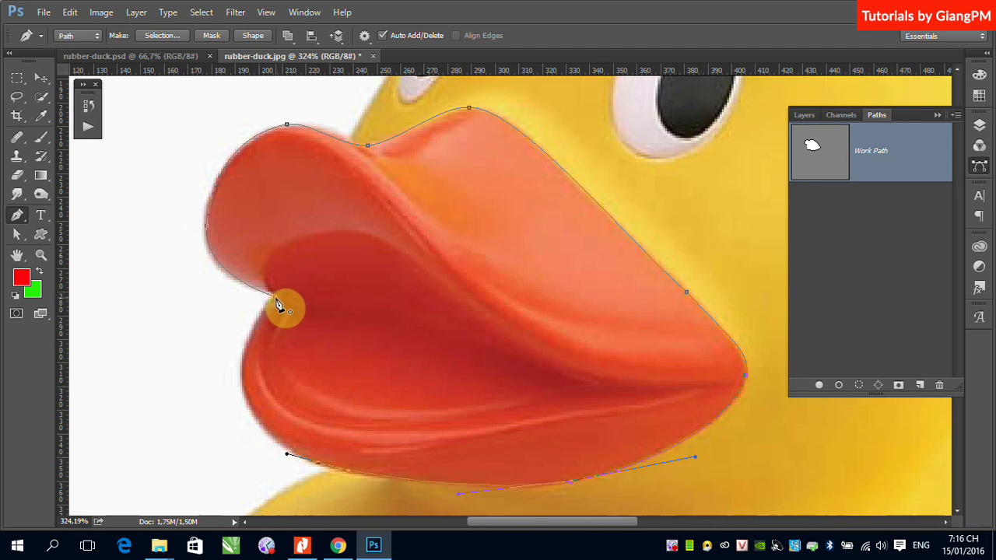
drag(274, 298, 245, 322)
drag(337, 274, 357, 211)
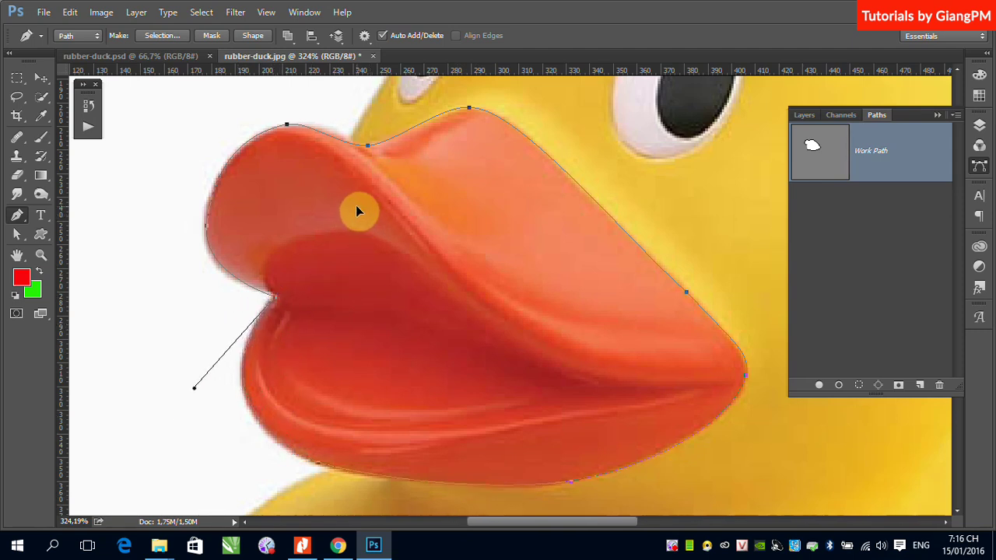
Step: Close rubber-duck.jpg with its changes saved and reopen it from the recent files
click(41, 79)
click(373, 58)
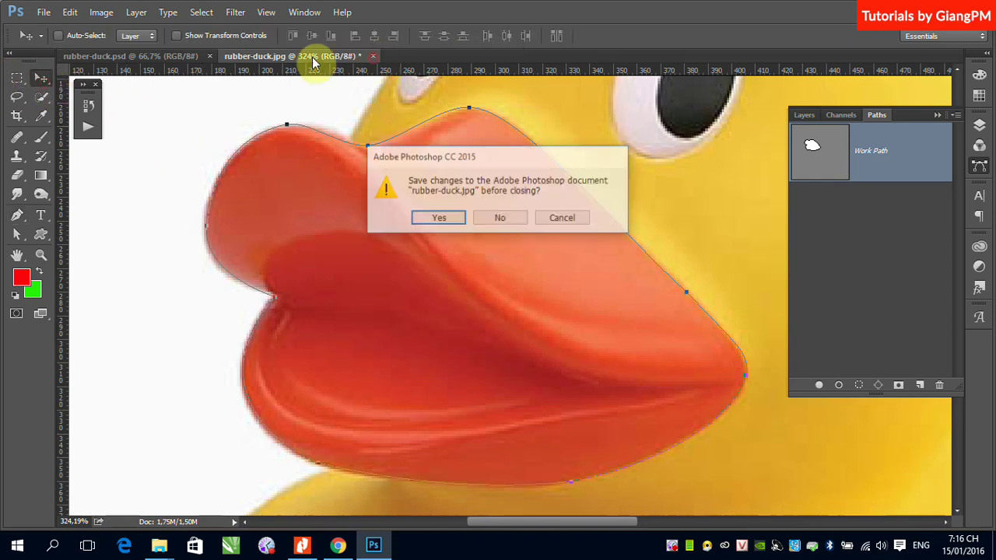
click(473, 220)
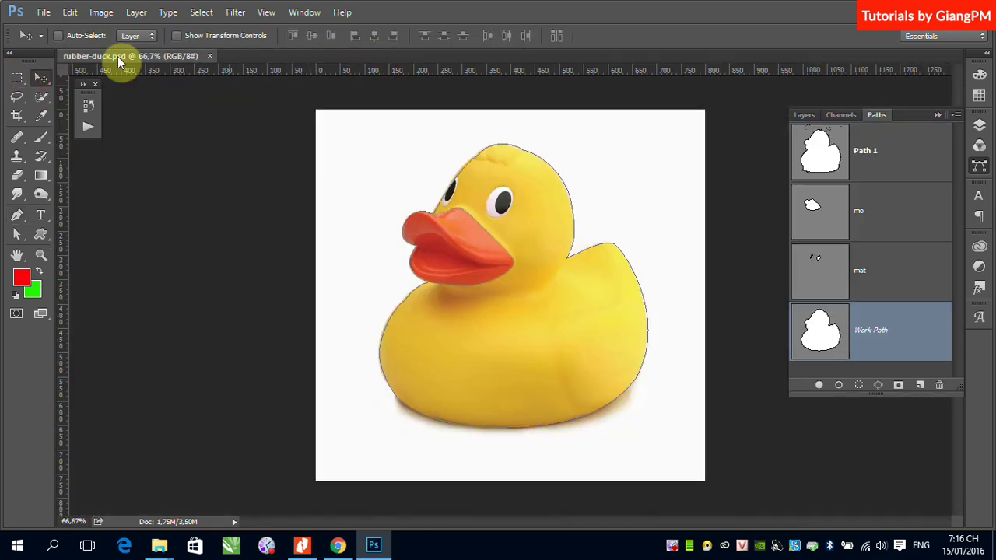
click(44, 12)
mouse_move(88, 98)
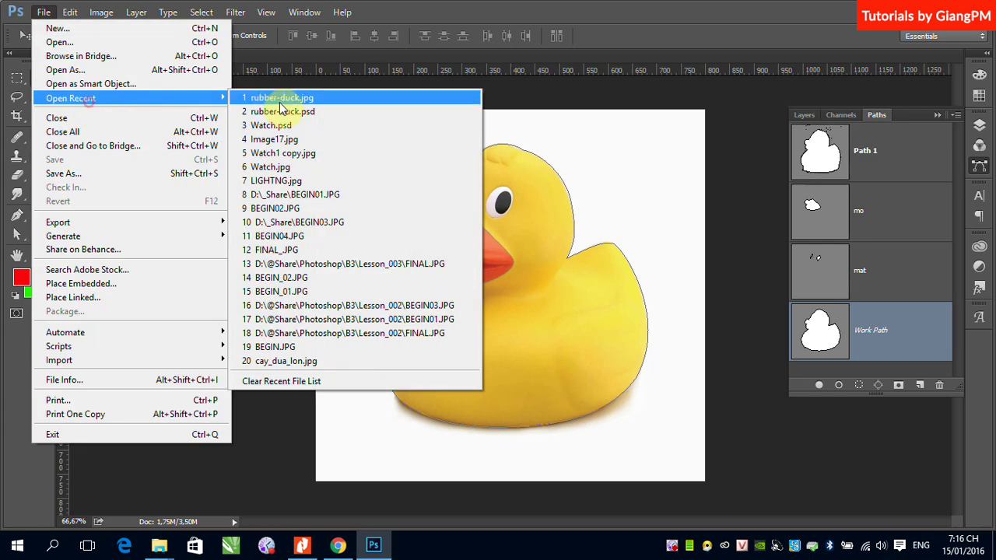
click(292, 99)
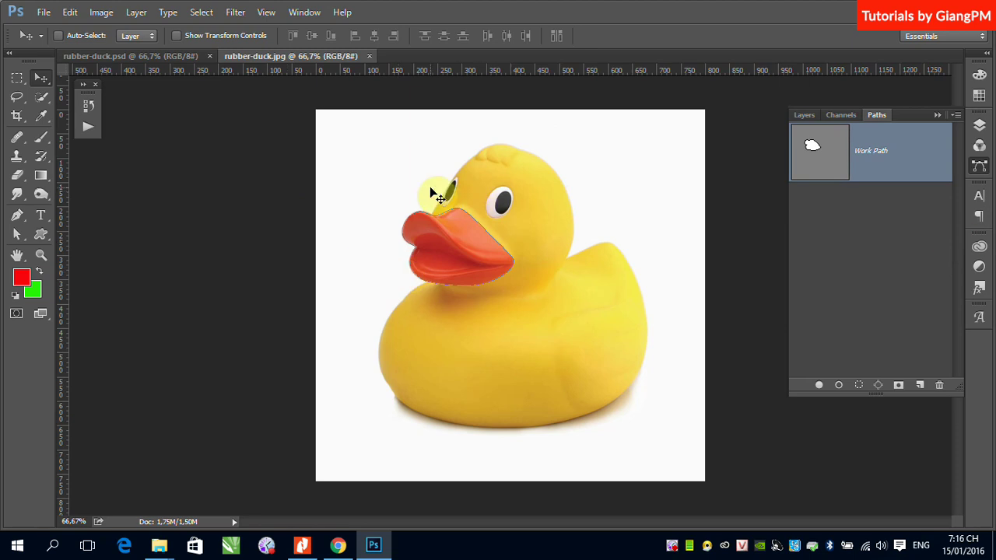
Step: Add a new path and trace a closed Pen outline around the white of the duck's right eye
click(886, 285)
click(920, 385)
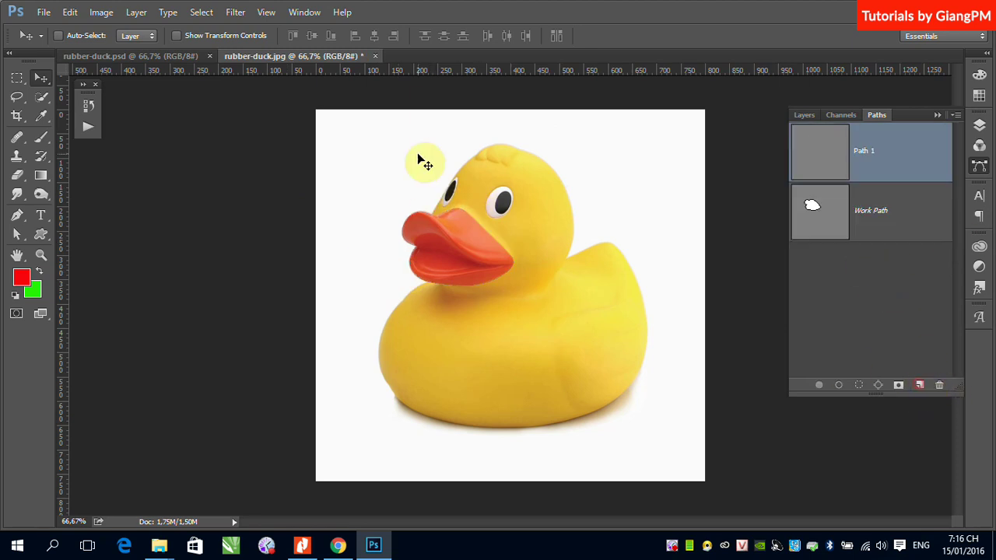
drag(396, 146, 611, 254)
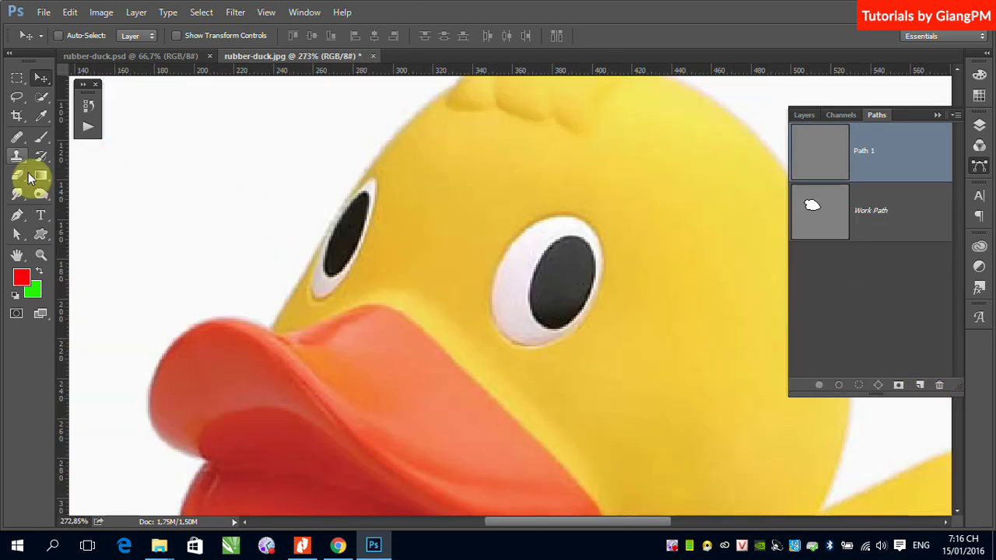
click(17, 216)
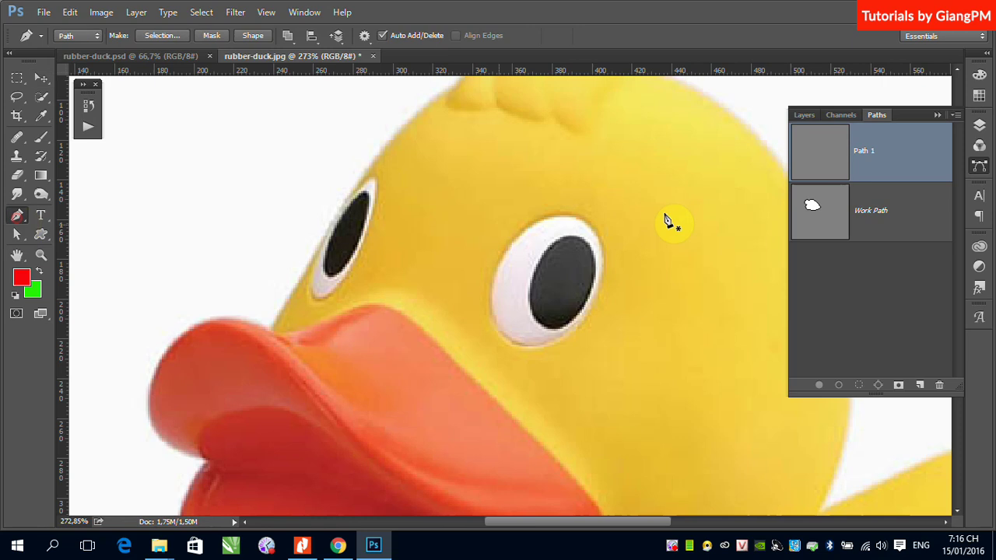
click(574, 214)
mouse_move(605, 305)
mouse_down()
mouse_move(597, 328)
mouse_move(597, 319)
mouse_up()
drag(514, 346, 474, 333)
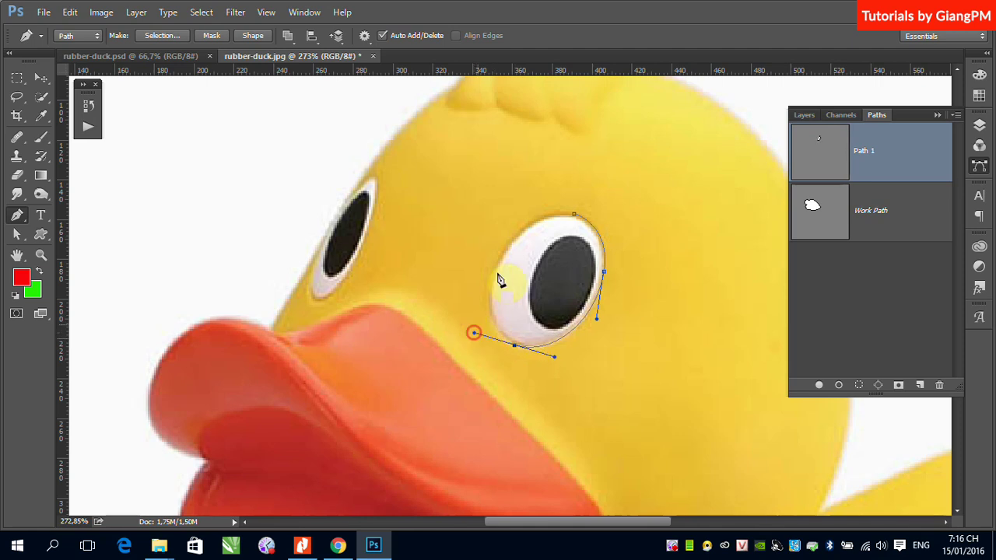
drag(510, 239, 533, 216)
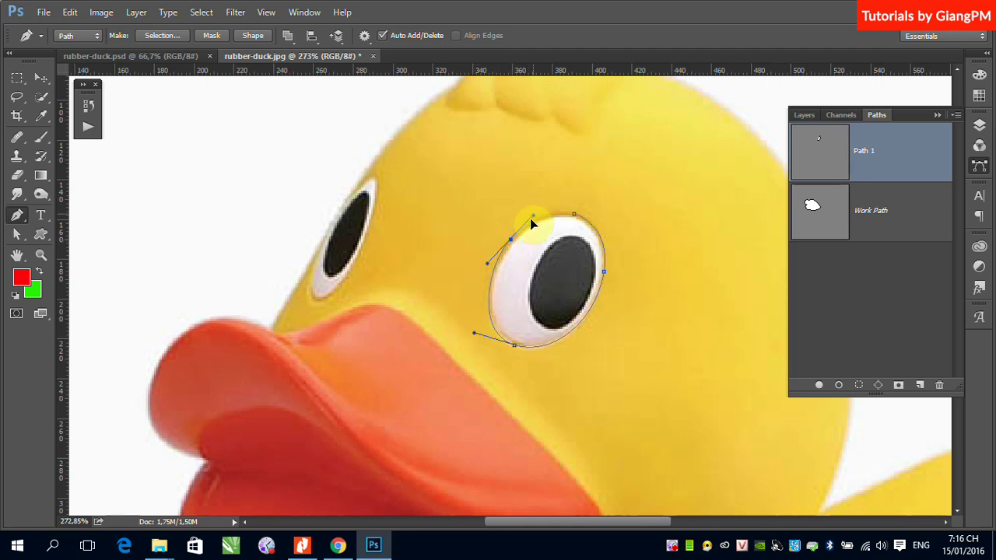
click(573, 214)
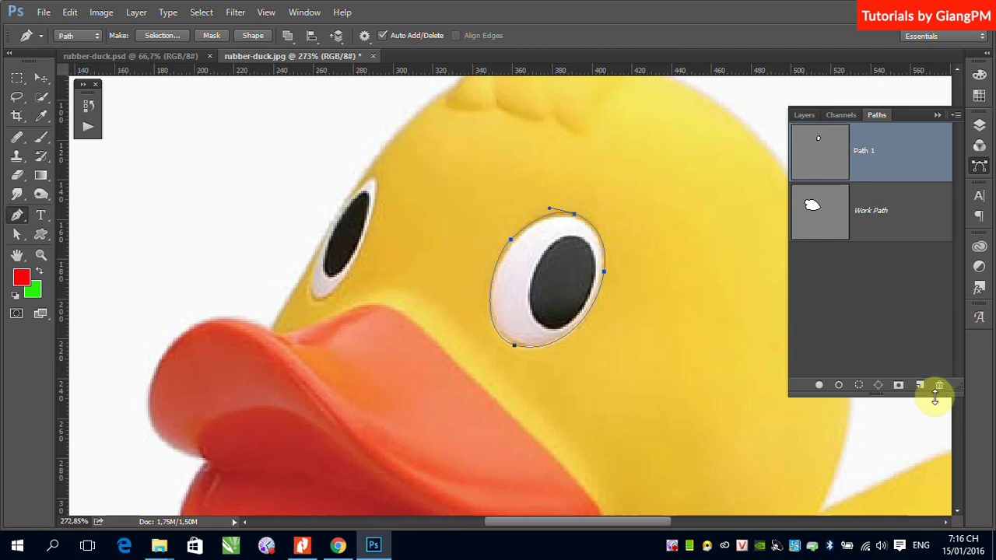
Step: Save the added eye path while closing rubber-duck.jpg, and open the file again from the recent files
click(375, 60)
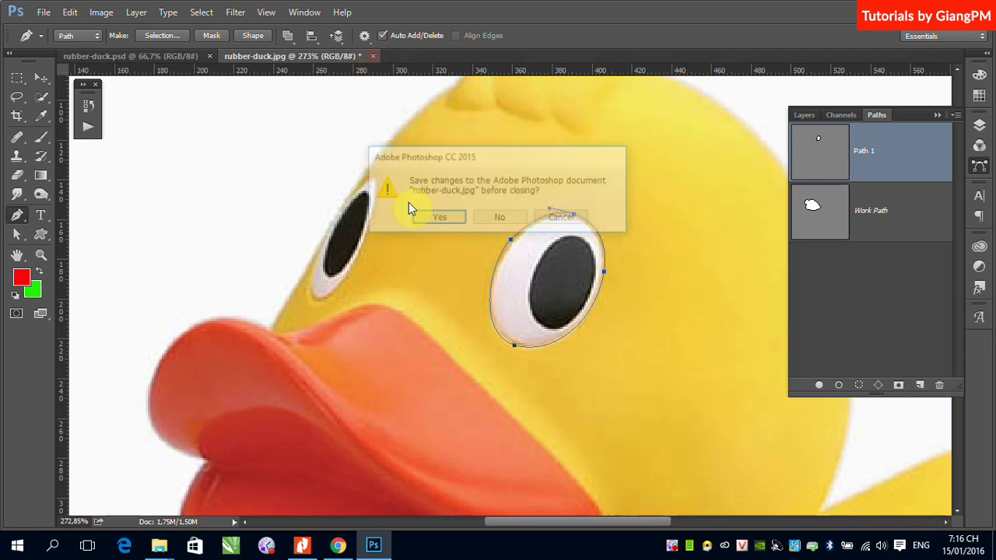
click(447, 220)
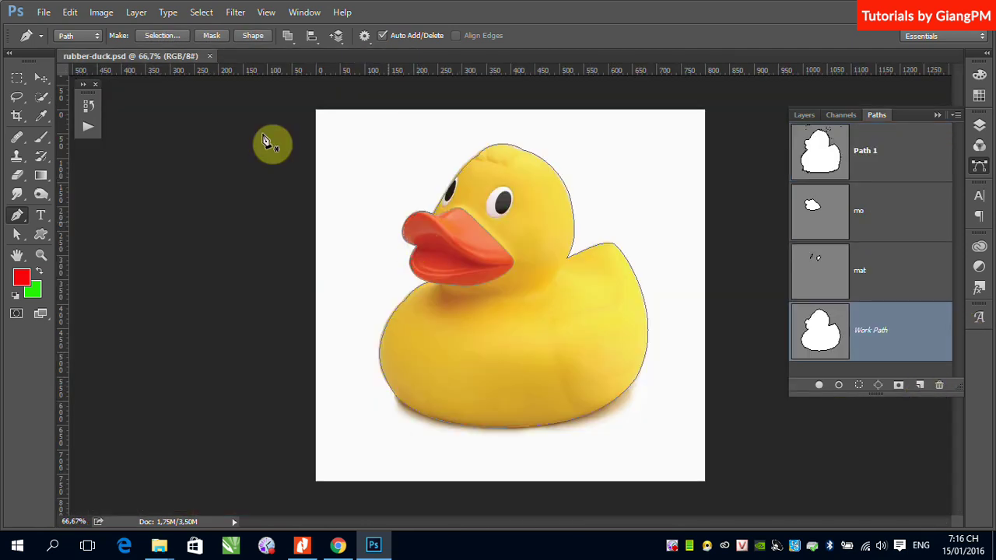
click(43, 12)
mouse_move(113, 97)
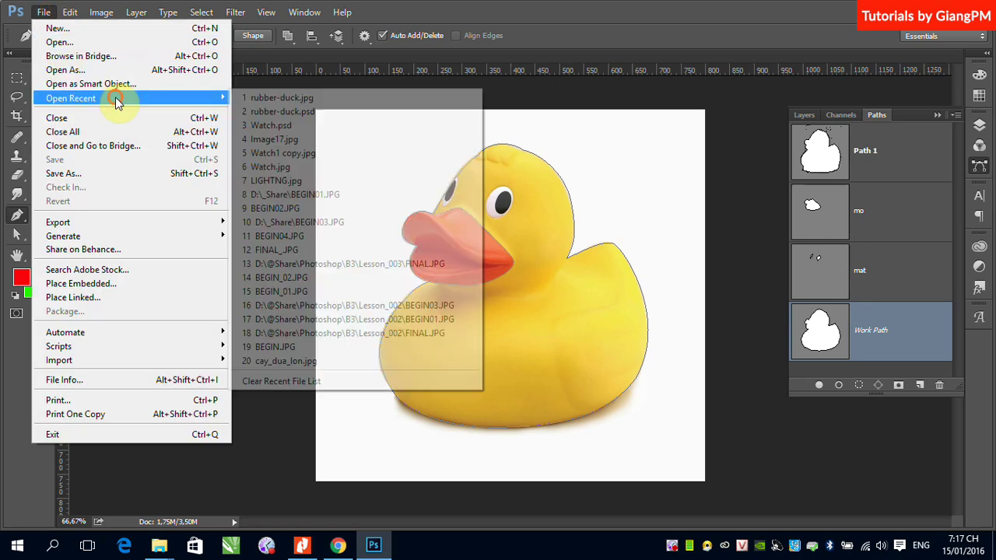
click(316, 98)
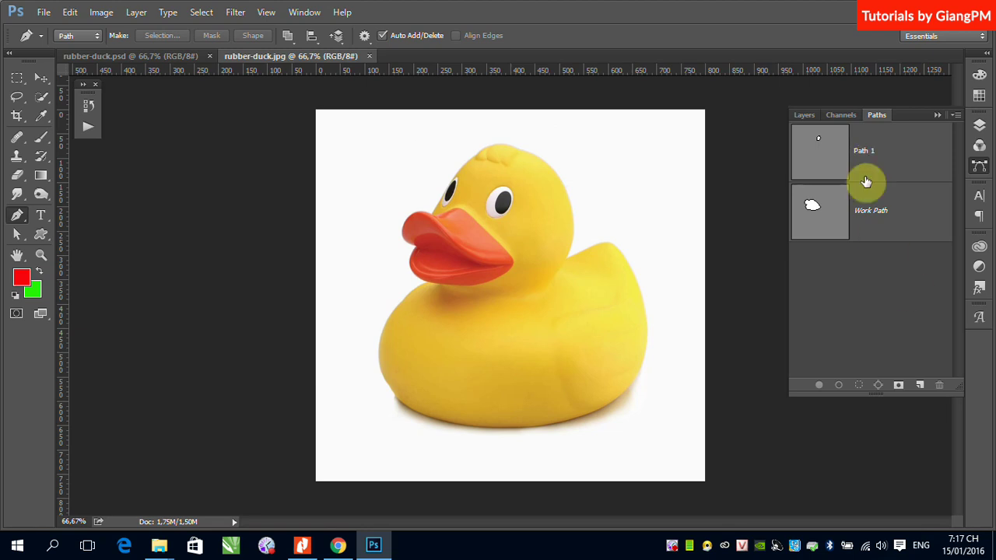
click(201, 16)
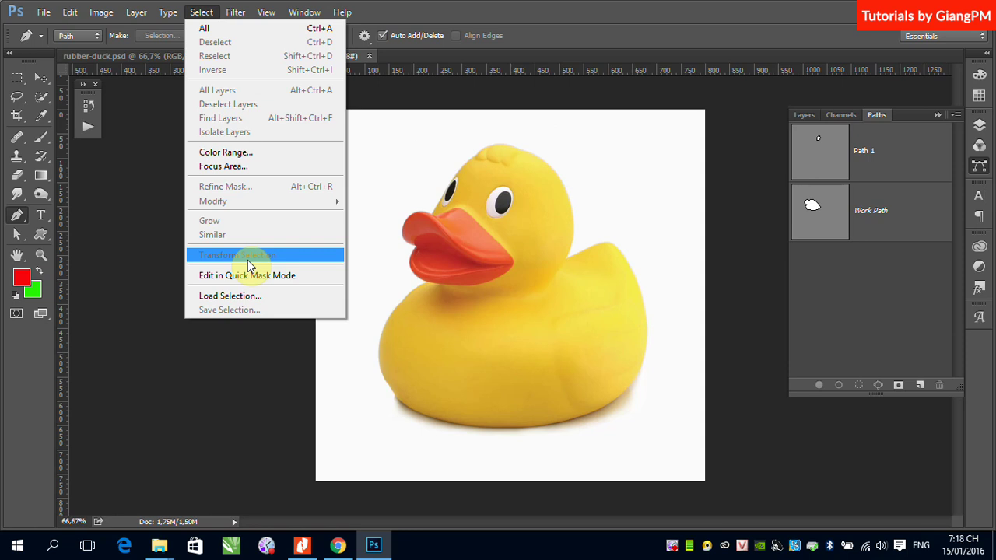
click(885, 307)
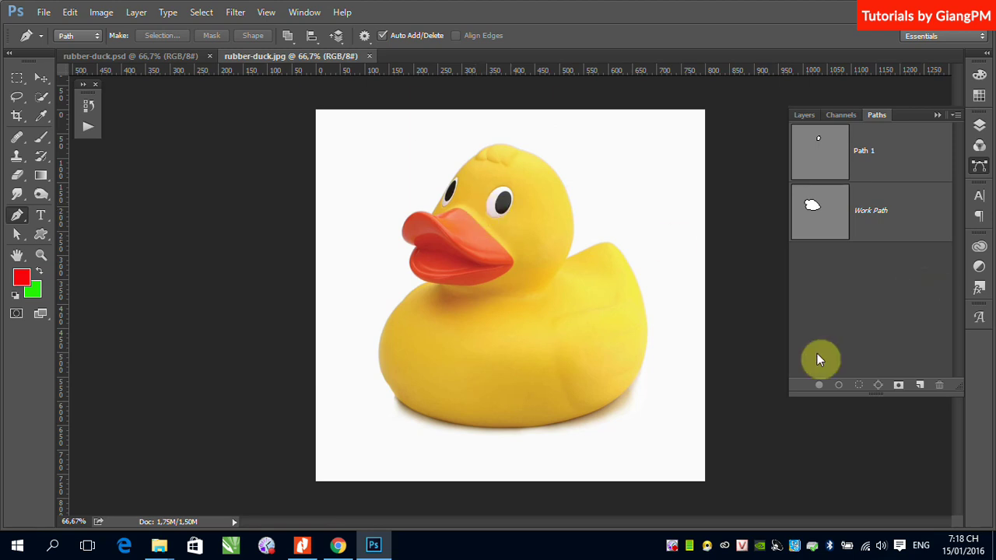
Step: Draw a rectangular selection in the white area right of the duck's head and convert it to a work path
click(17, 78)
drag(582, 163, 667, 221)
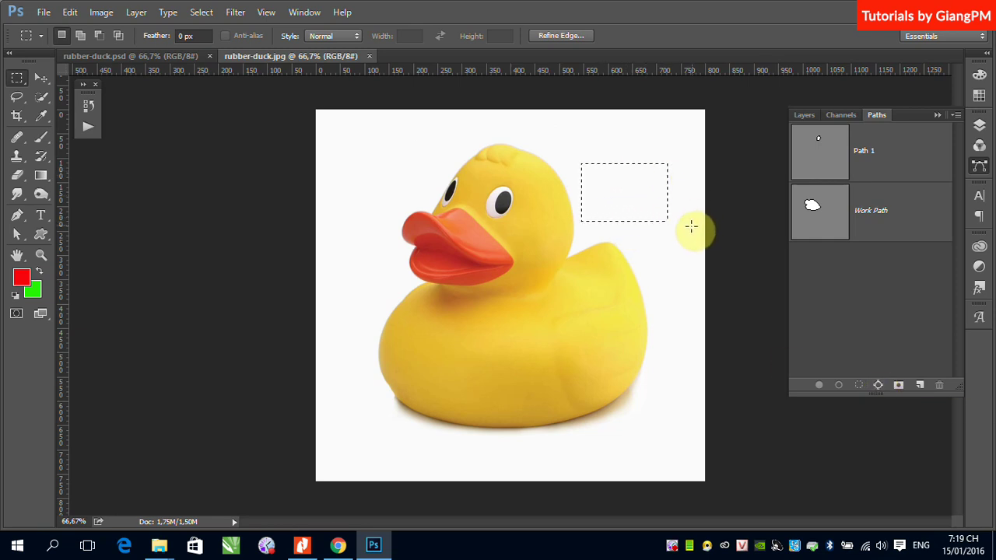
click(878, 385)
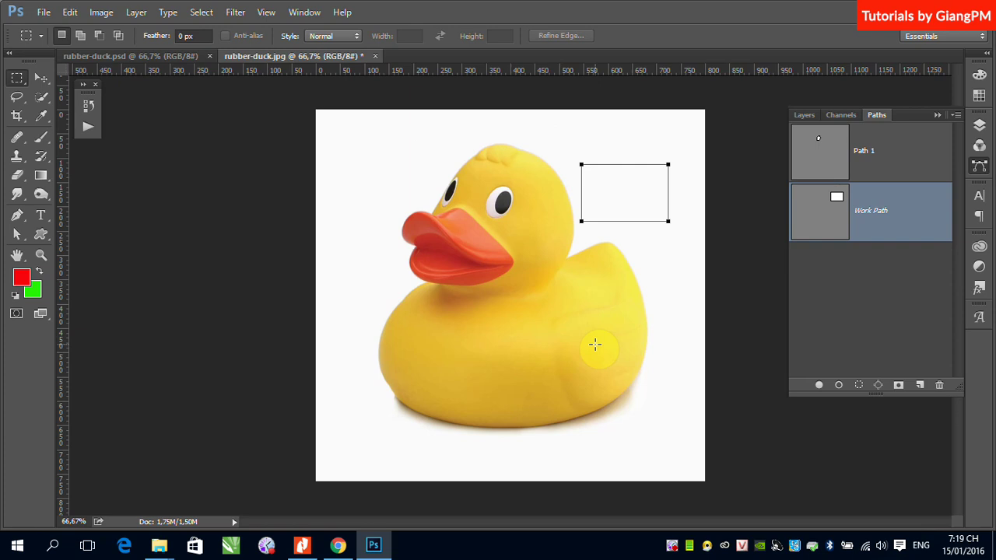
click(44, 79)
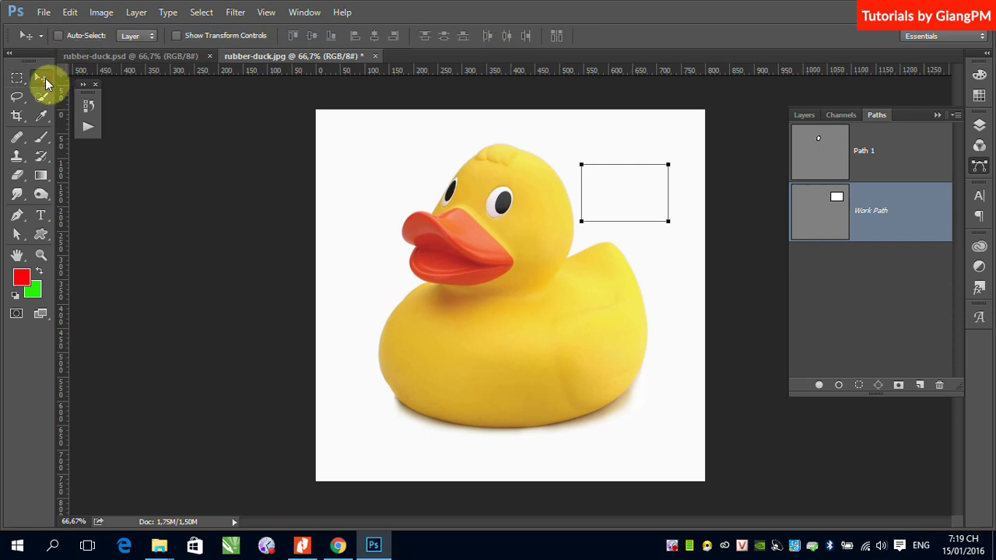
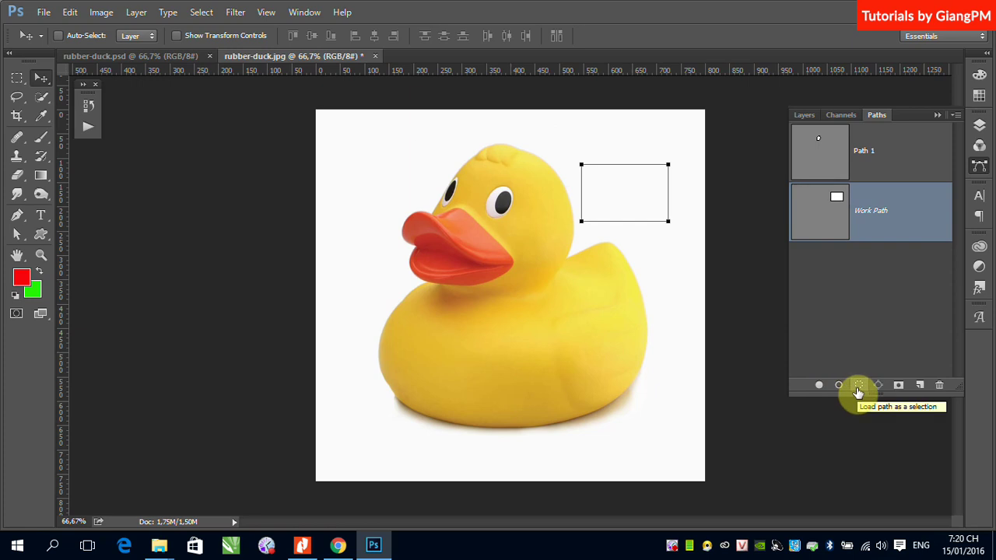
drag(858, 393, 882, 388)
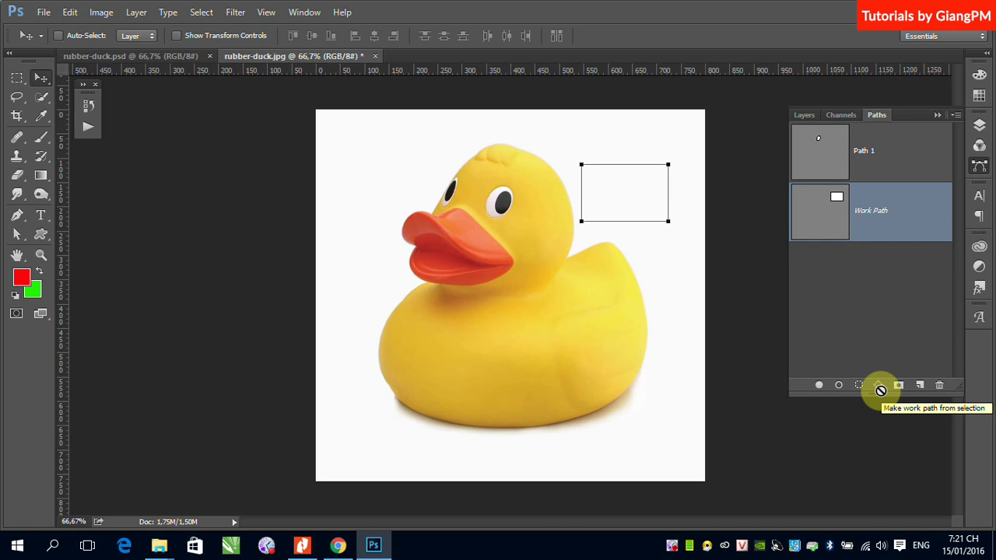
drag(880, 389, 922, 393)
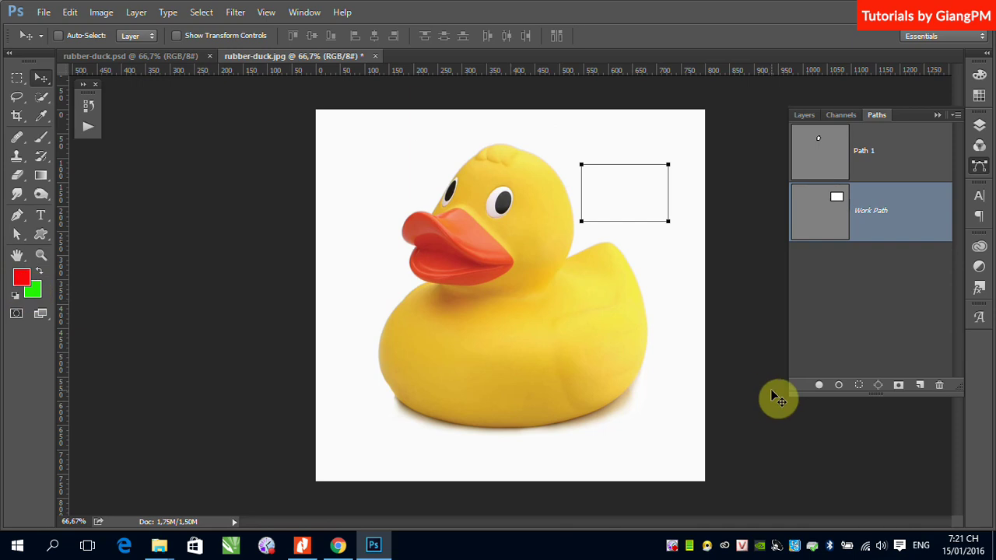
click(838, 386)
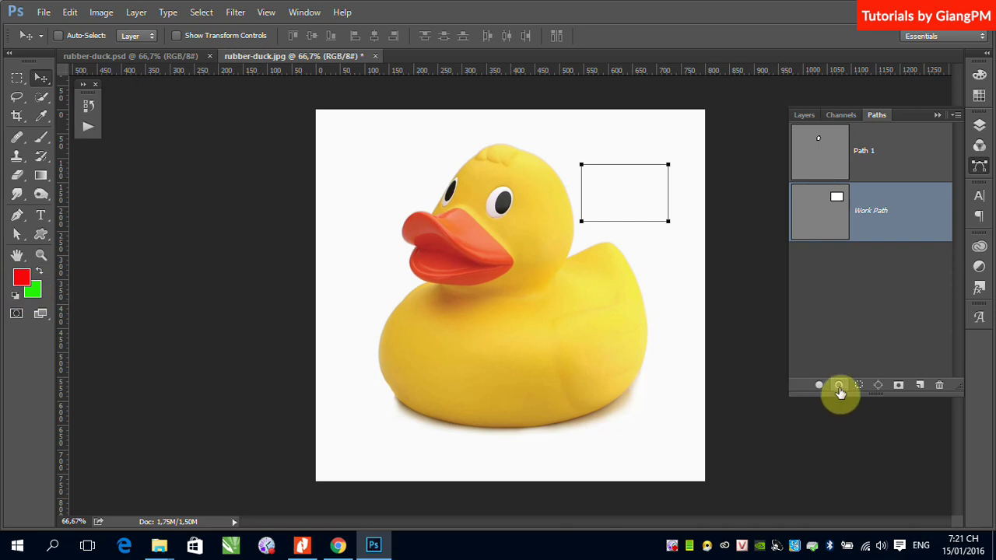
click(841, 387)
Step: Delete both Path 1 and the Work Path from rubber-duck.jpg
click(907, 161)
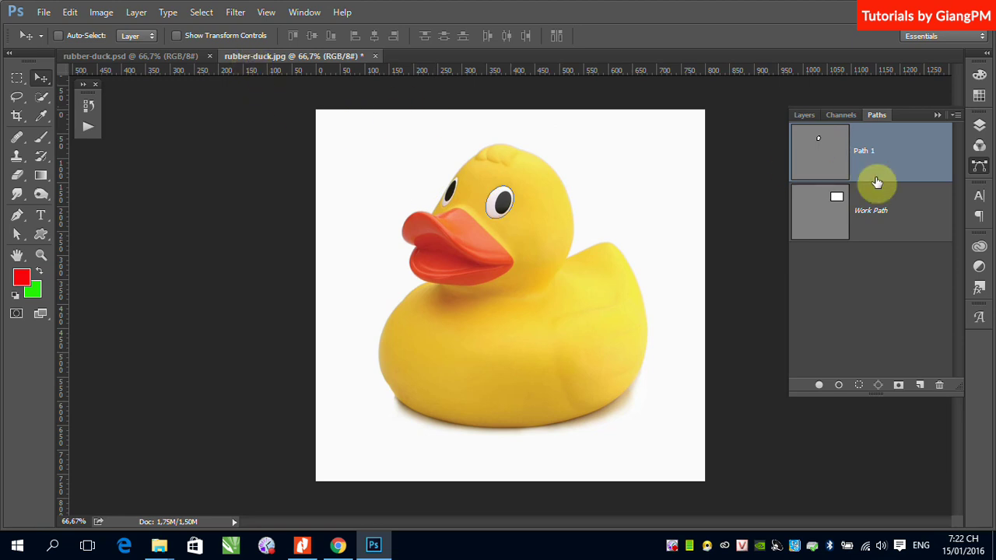
click(916, 153)
shift+click(916, 221)
click(939, 386)
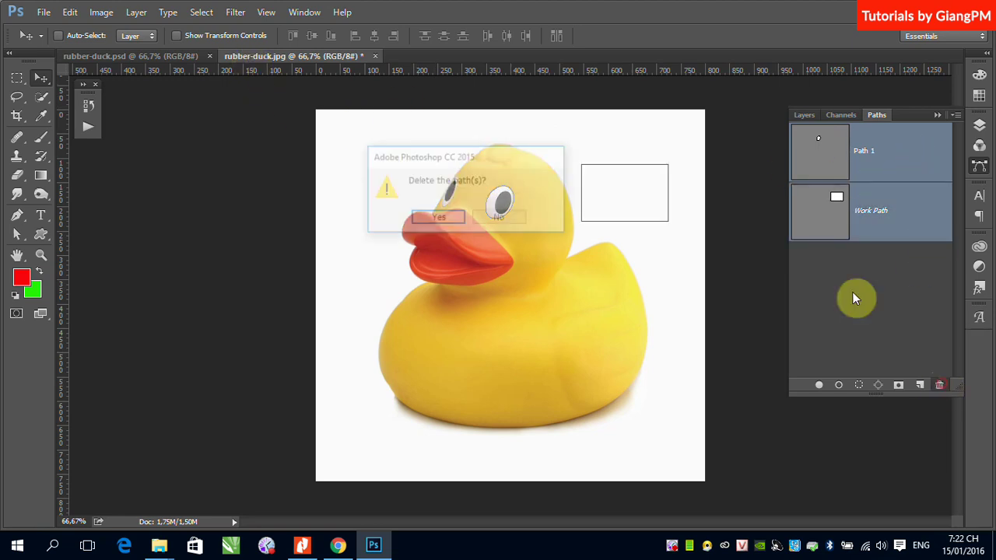
click(453, 217)
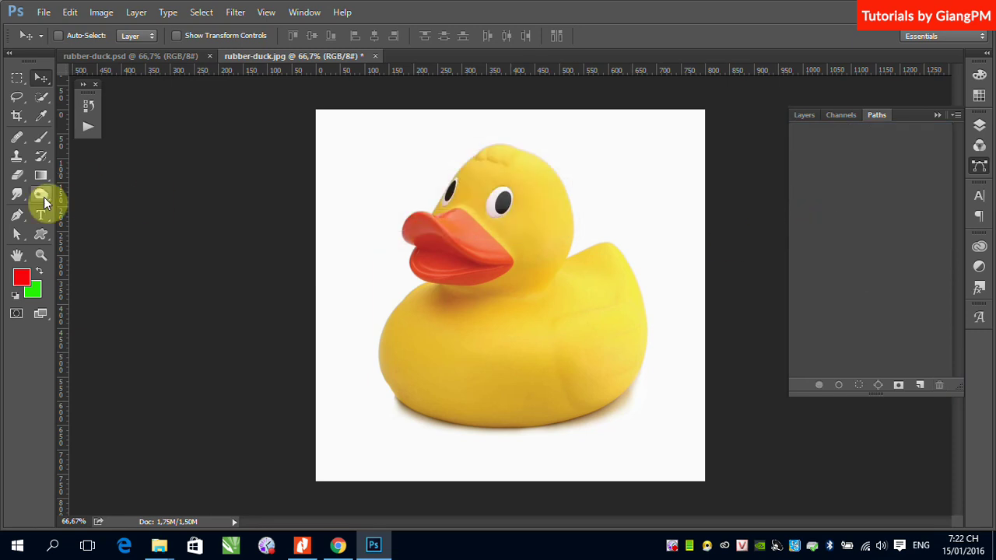
Step: Start a Pen path with Combine Shapes where the beak meets the face and trace it up over the head's crown
click(17, 215)
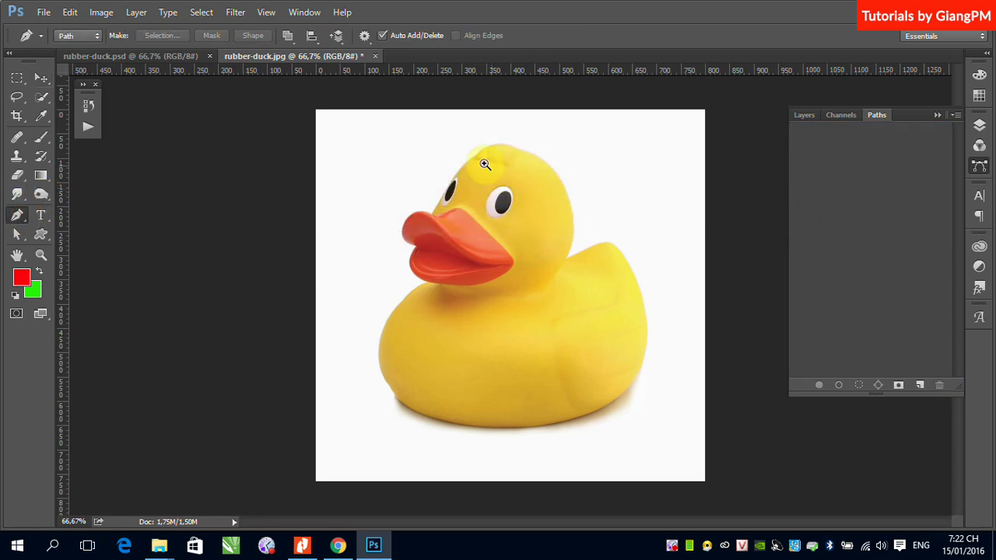
drag(344, 126, 730, 467)
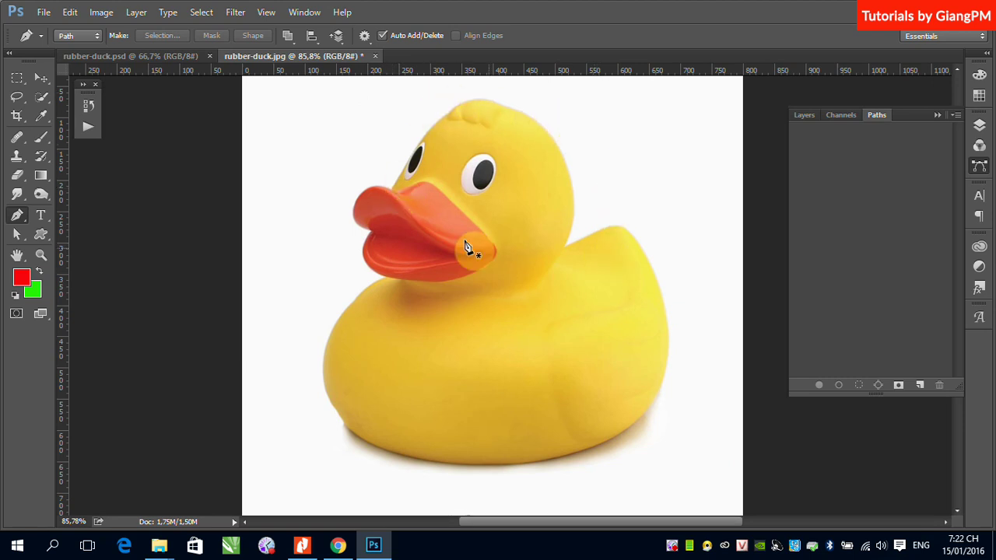
click(390, 190)
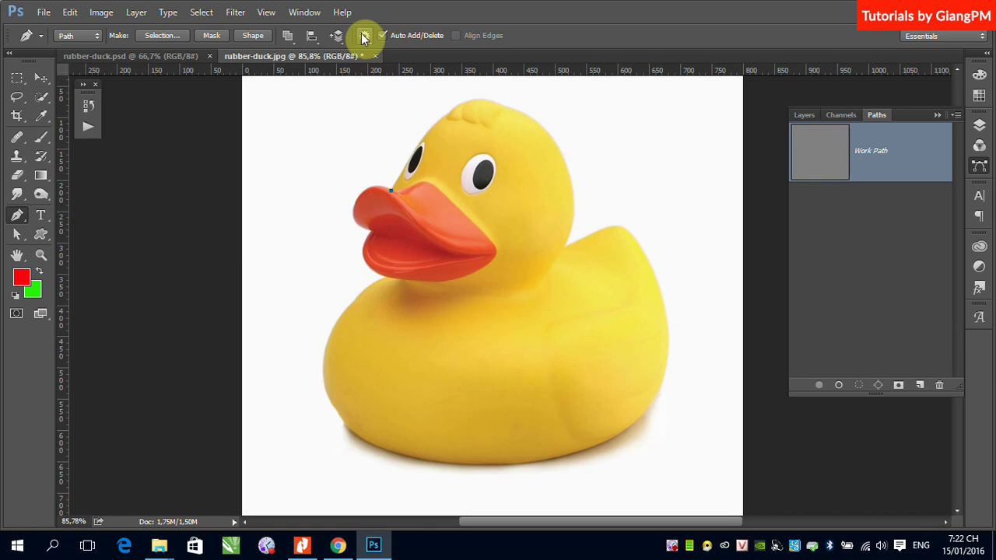
click(288, 36)
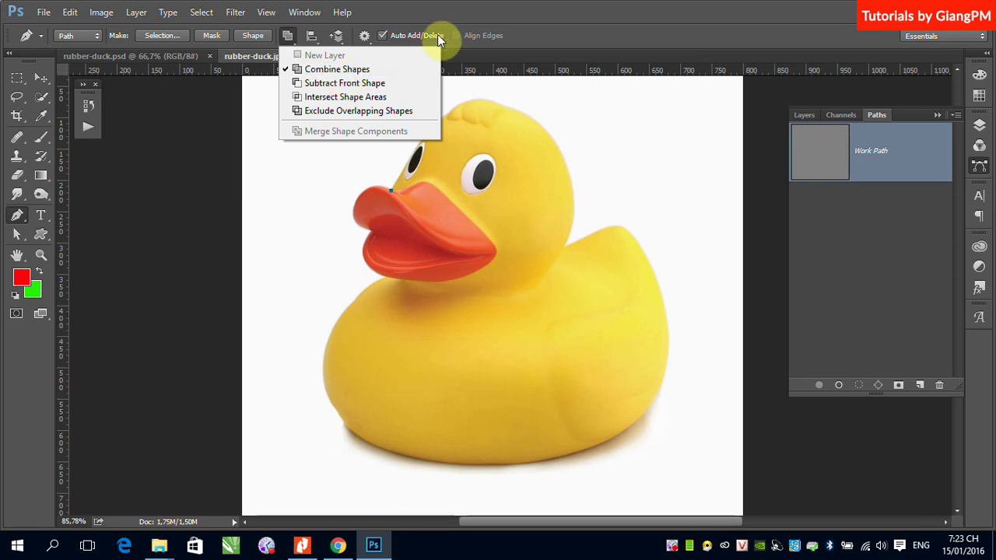
click(317, 70)
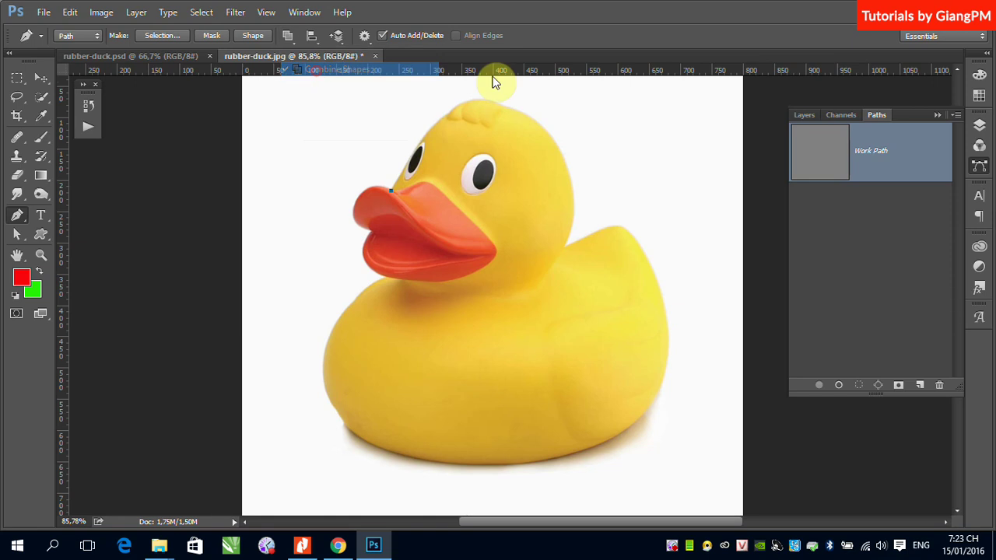
drag(447, 115, 517, 113)
alt+click(444, 112)
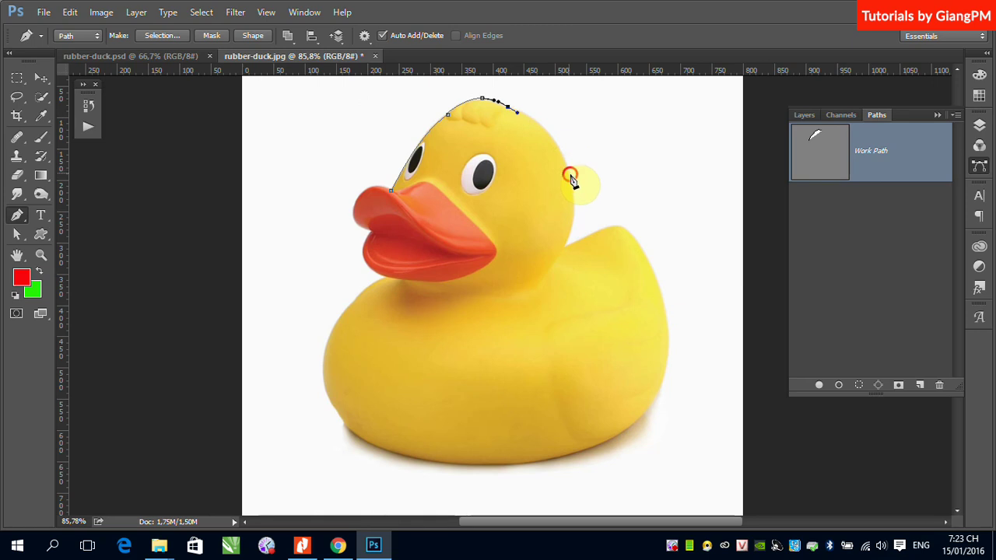
Step: Continue the Pen path down the back of the head to the neck and over the raised tail
drag(570, 174, 582, 224)
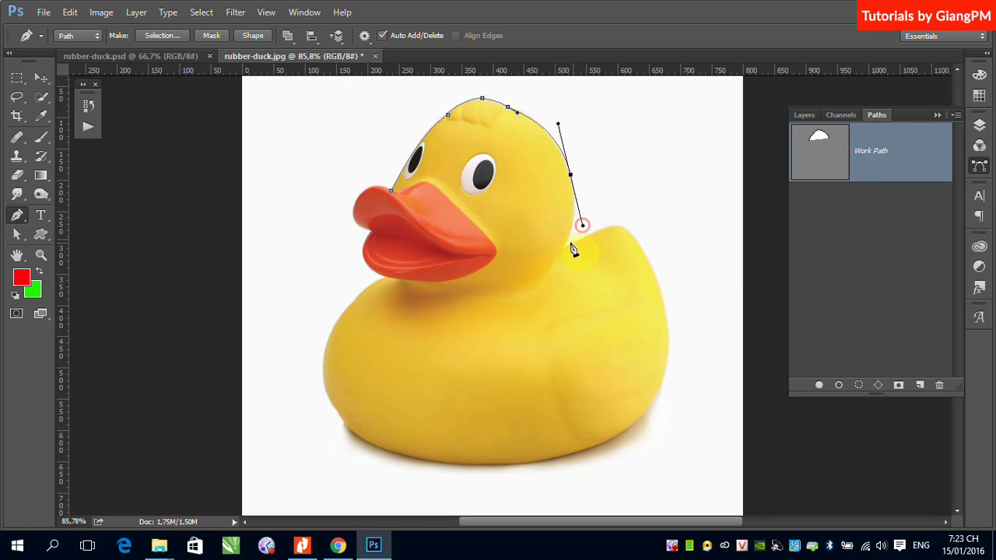
click(566, 248)
mouse_move(565, 247)
mouse_down()
mouse_move(585, 241)
mouse_move(580, 216)
mouse_up()
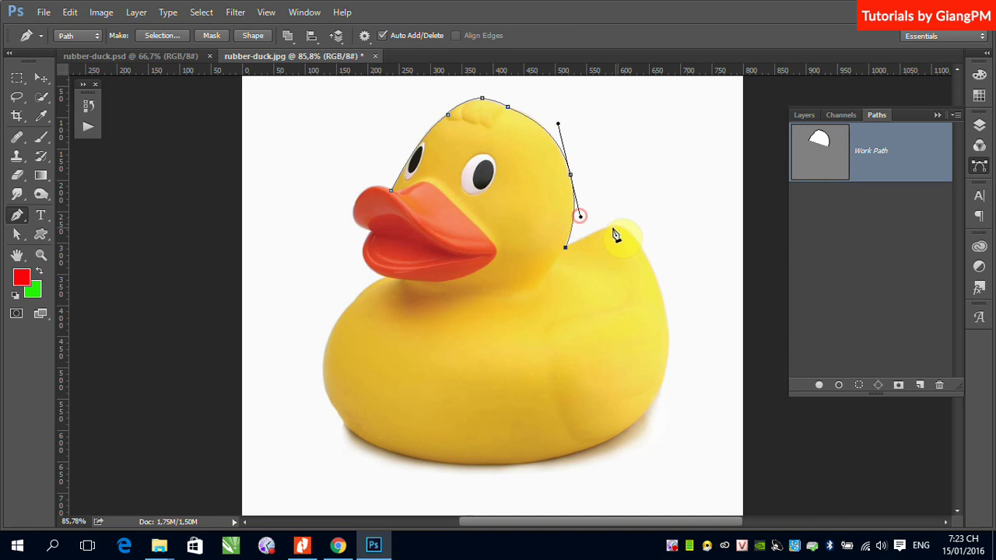
click(620, 227)
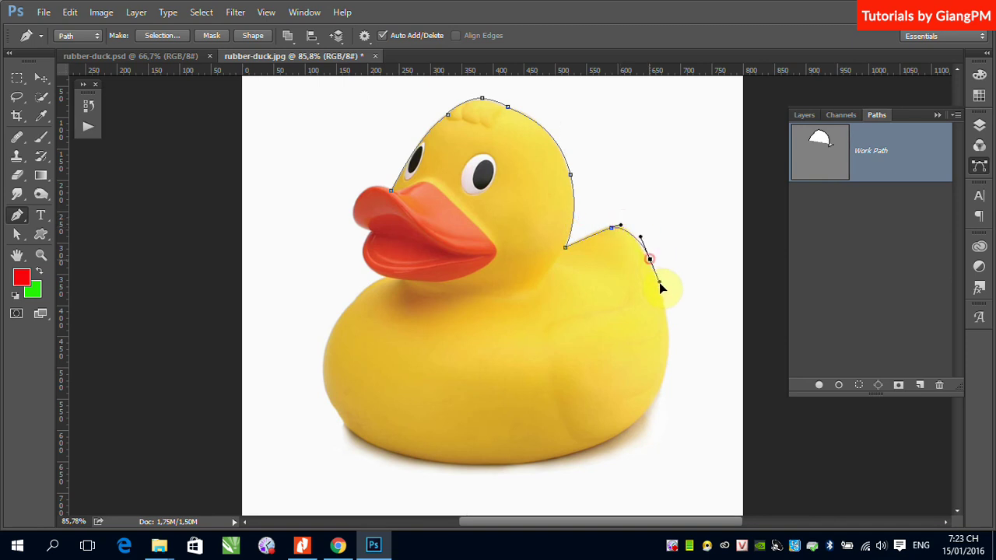
drag(659, 284, 661, 289)
Step: Trace the path around the duck's rear, underside and chest, and close it at its start point on the beak
click(638, 417)
drag(636, 423, 585, 469)
drag(425, 460, 349, 451)
drag(322, 370, 322, 341)
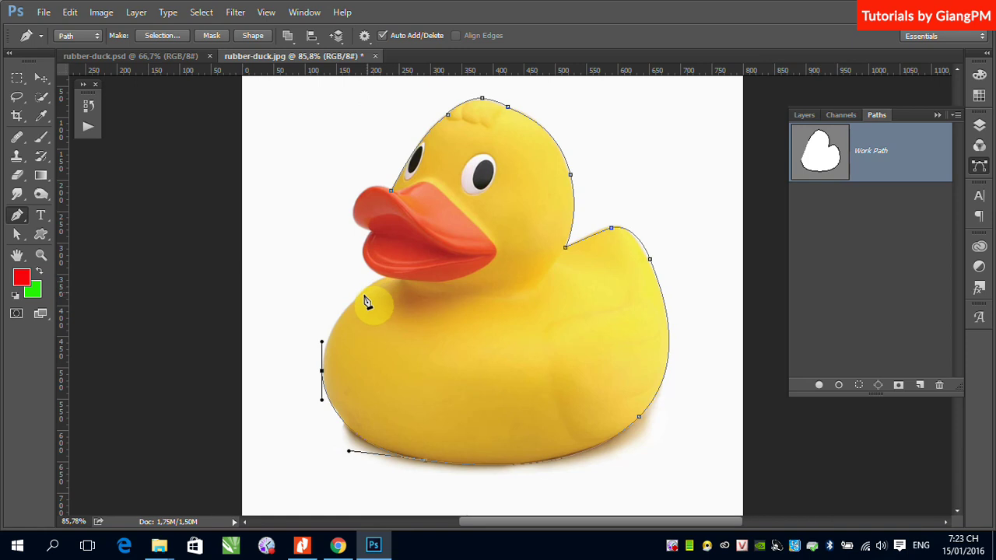
drag(356, 299, 389, 278)
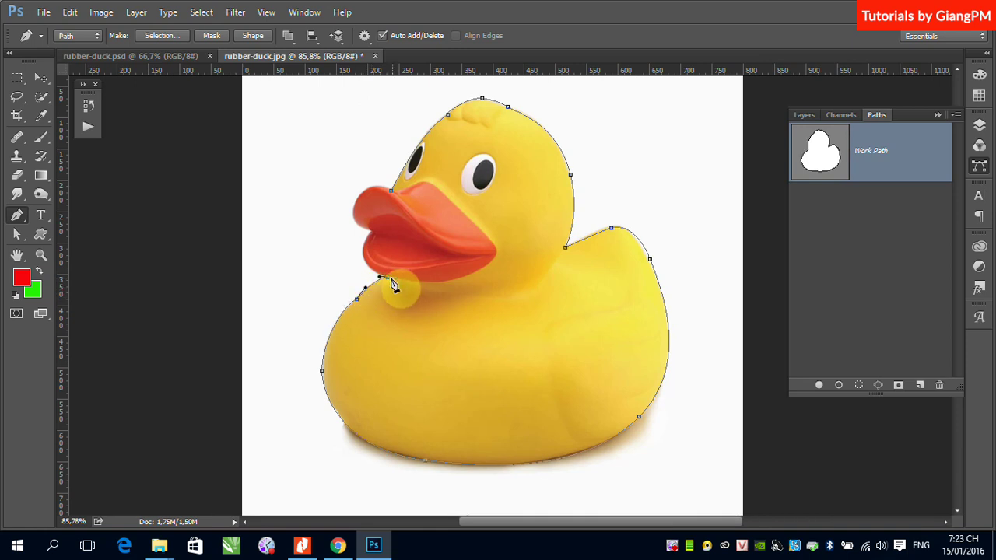
click(392, 192)
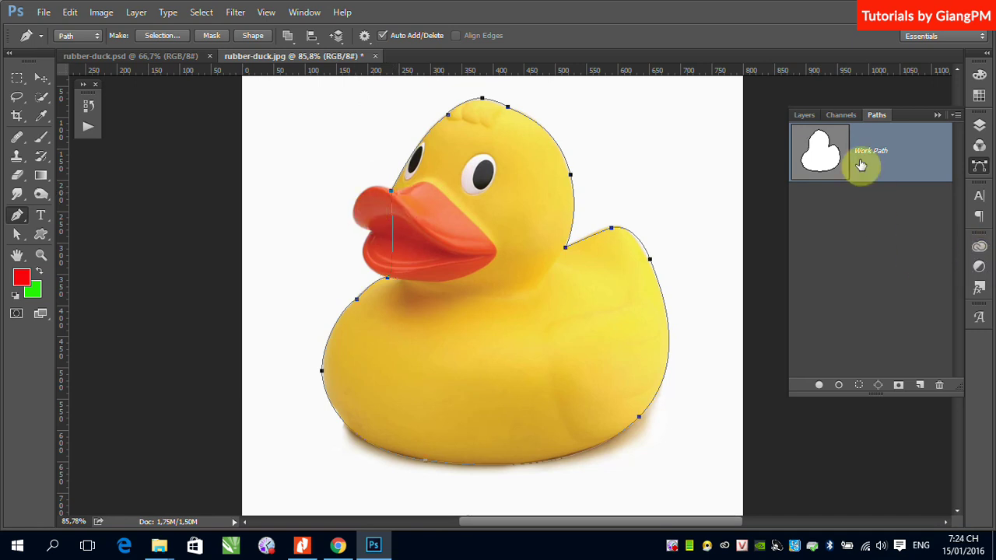
Step: Set the path operation to Subtract Front Shape and trace a second subpath around the duck's beak
click(287, 36)
click(315, 83)
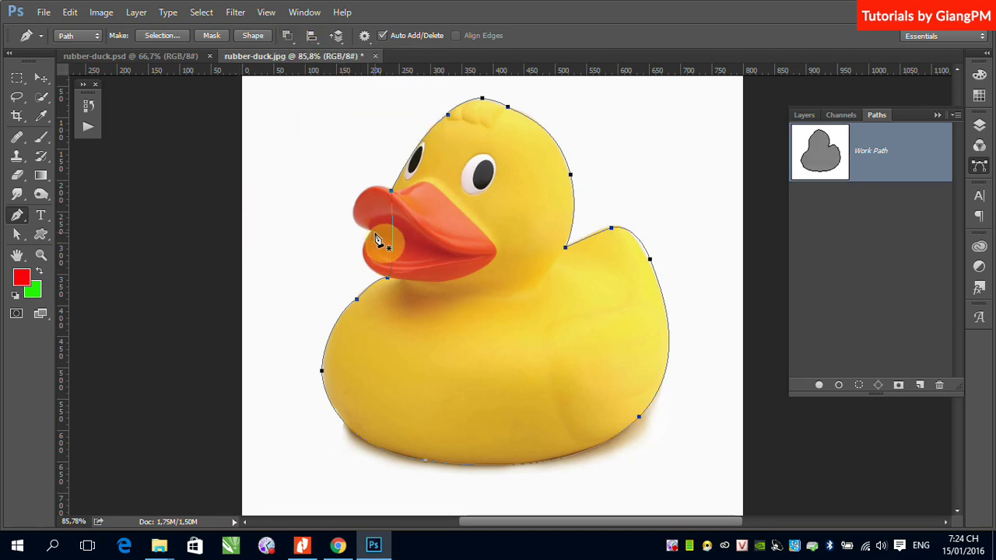
click(374, 232)
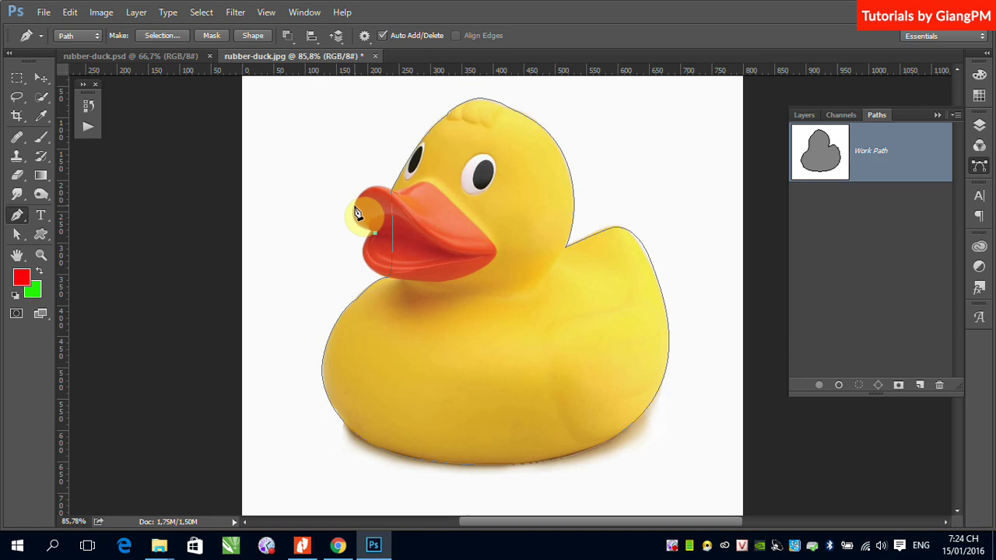
drag(364, 184, 408, 189)
click(387, 194)
drag(465, 217, 477, 227)
click(496, 253)
drag(379, 276, 382, 228)
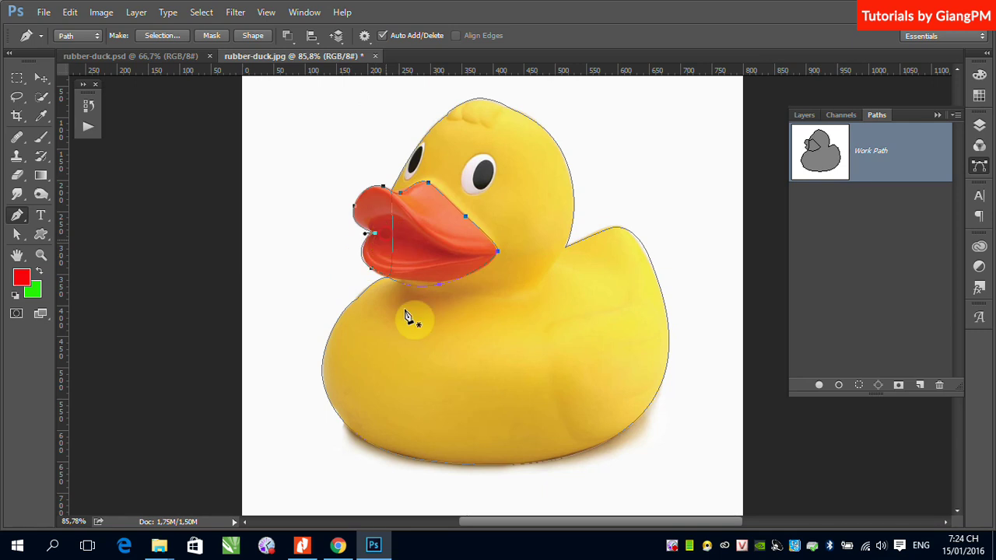
Step: Adjust the curve of the beak subpath along the underside of the lower beak with the Direct Selection tool
click(19, 234)
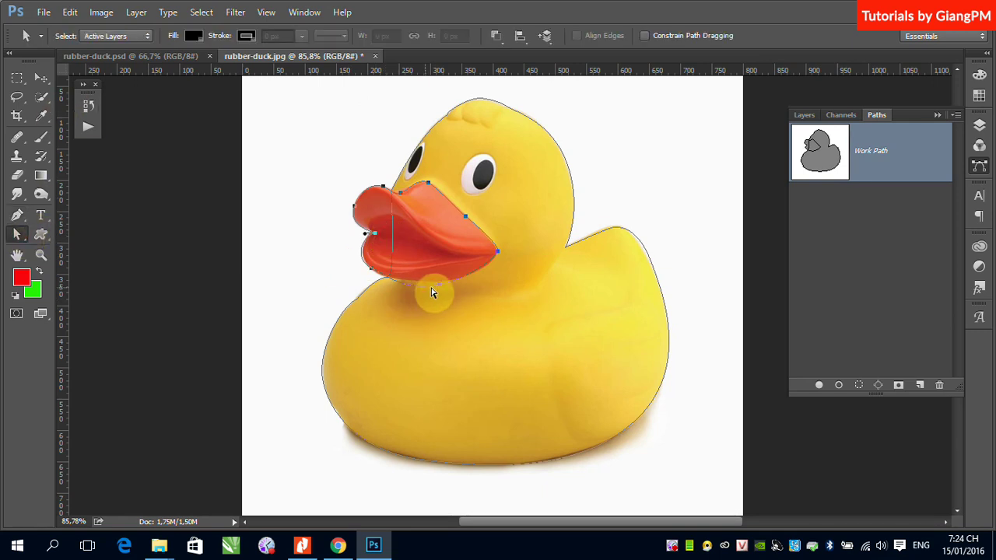
click(195, 276)
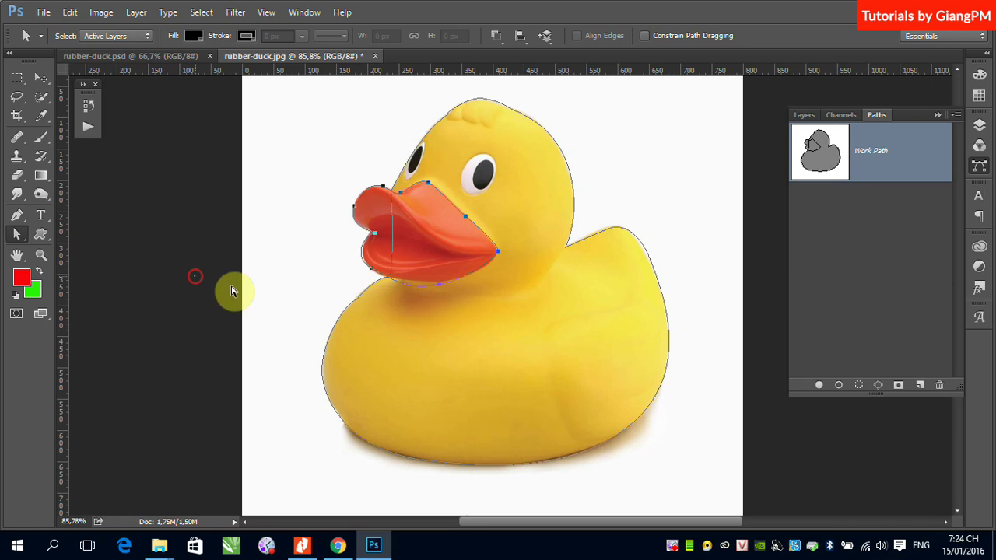
click(425, 292)
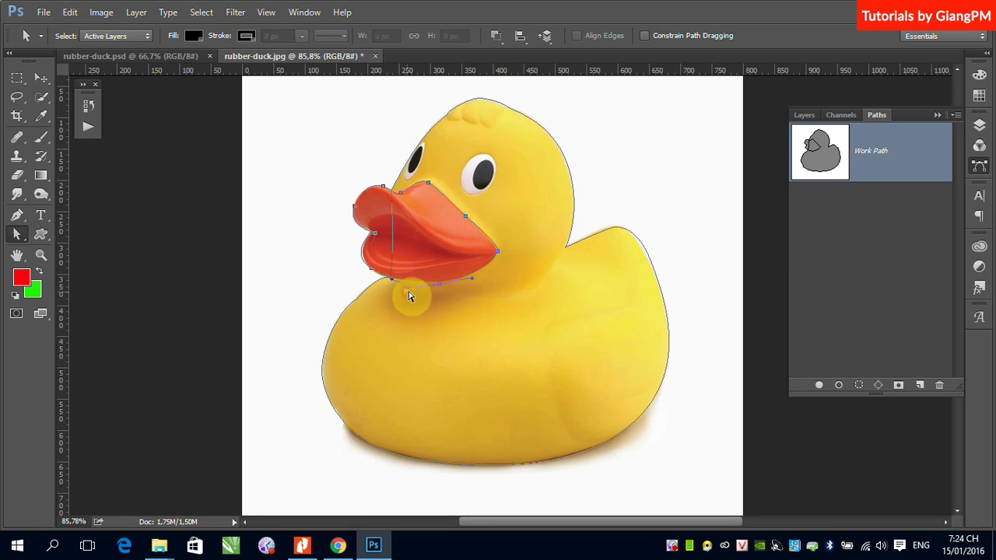
drag(418, 289, 439, 286)
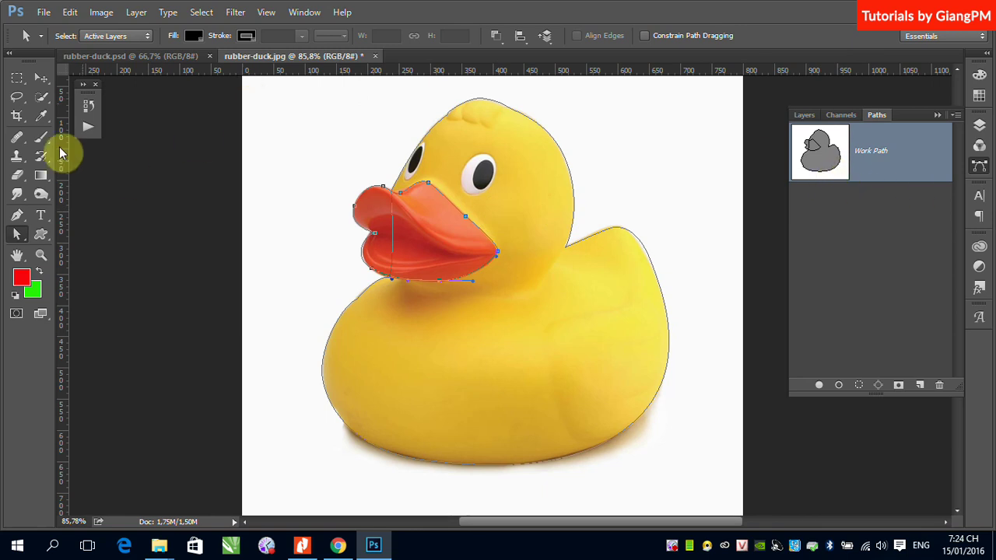
Step: Load the Work Path as a selection, and undo back to the closed body outline set to Combine Shapes
ctrl+click(837, 160)
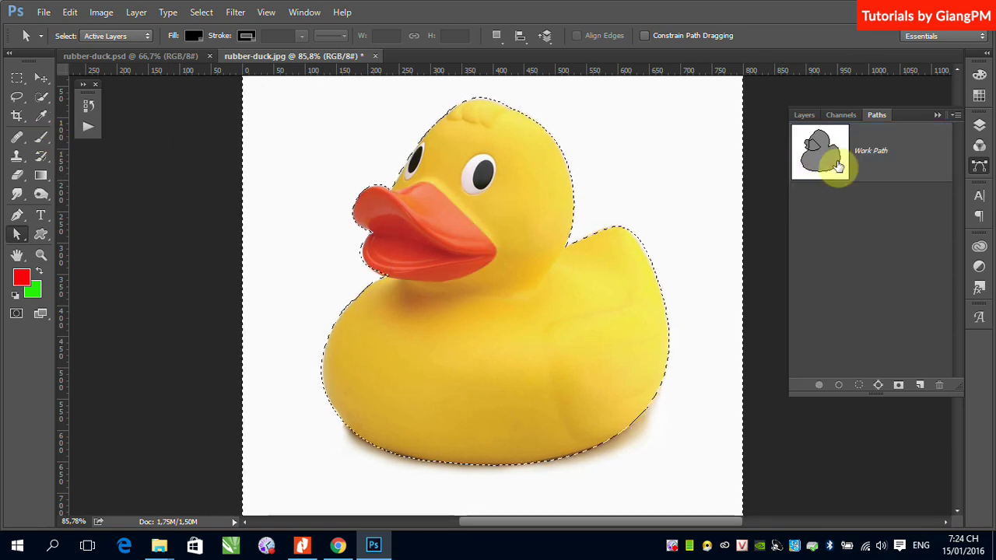
key(ctrl+z)
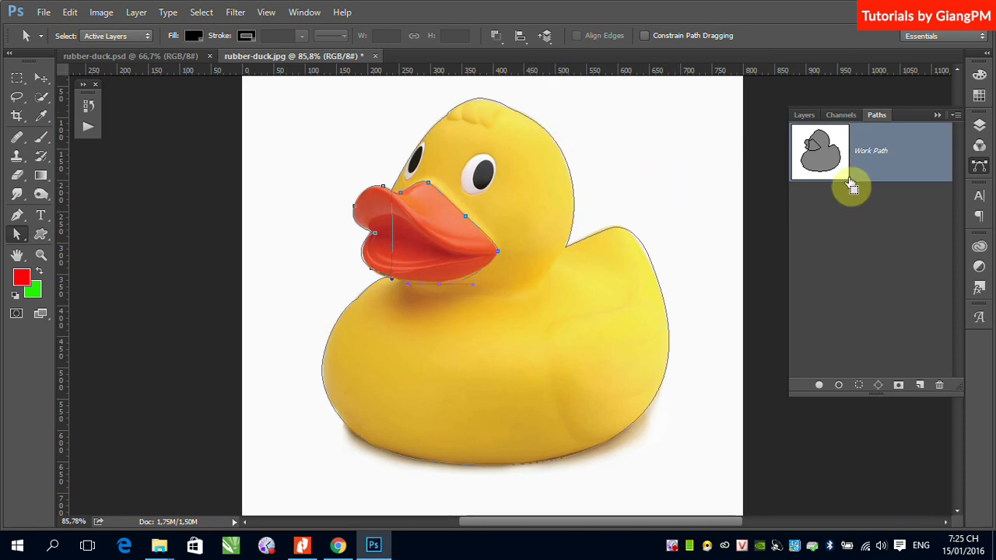
key(ctrl+alt+z)
key(ctrl+alt+z)
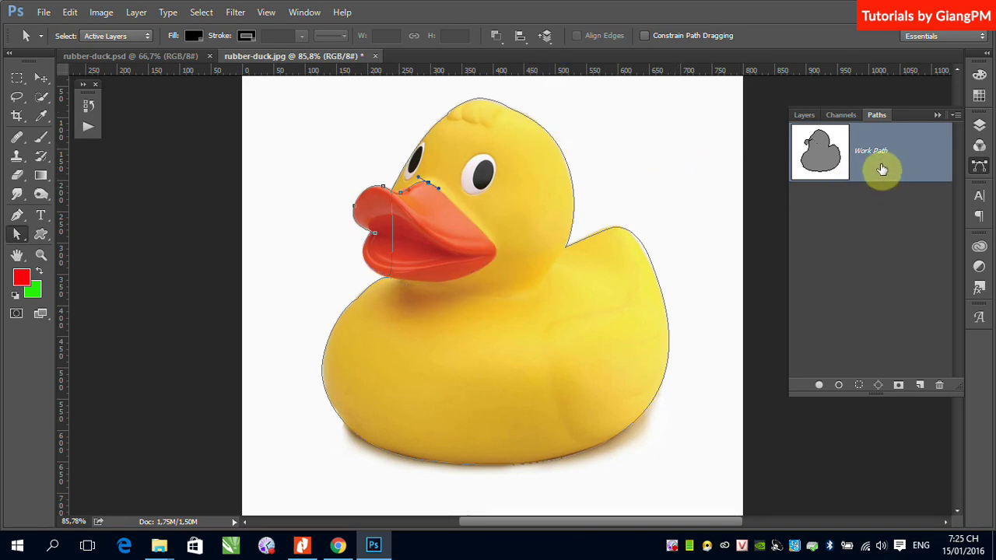
key(ctrl+alt+z)
key(ctrl+alt+z)
key(ctrl+alt+z)
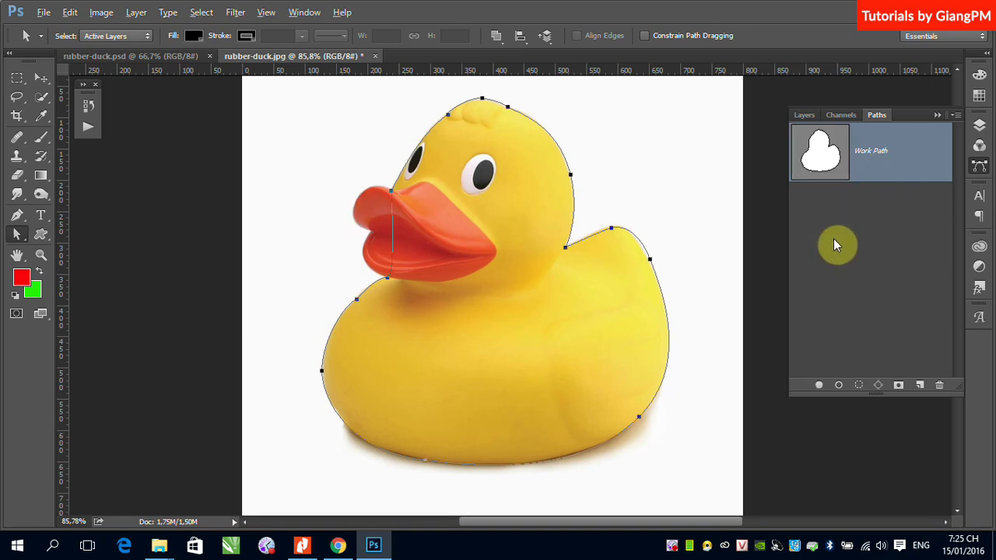
Step: Switch the closed body outline to Subtract Front Shape with the Pen tool
click(17, 216)
click(290, 37)
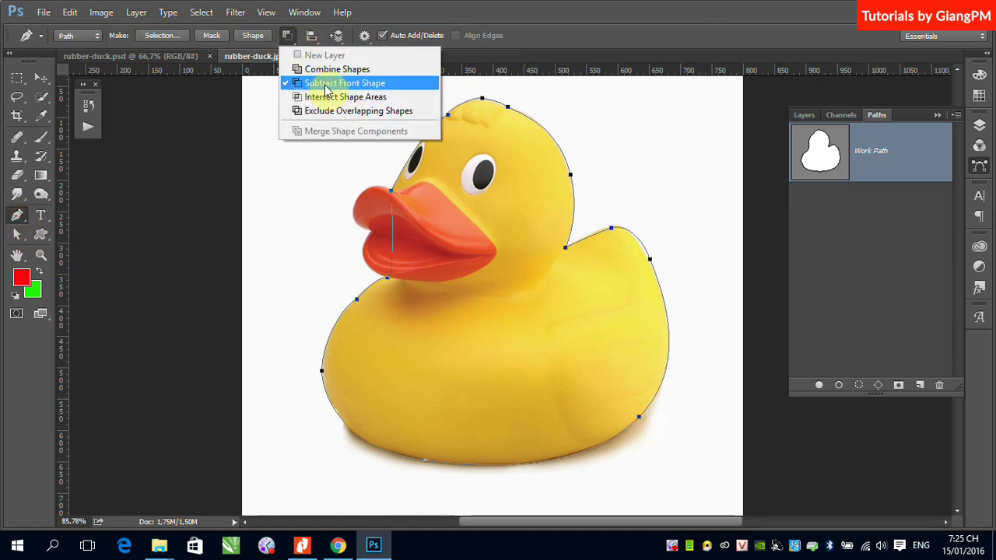
click(334, 82)
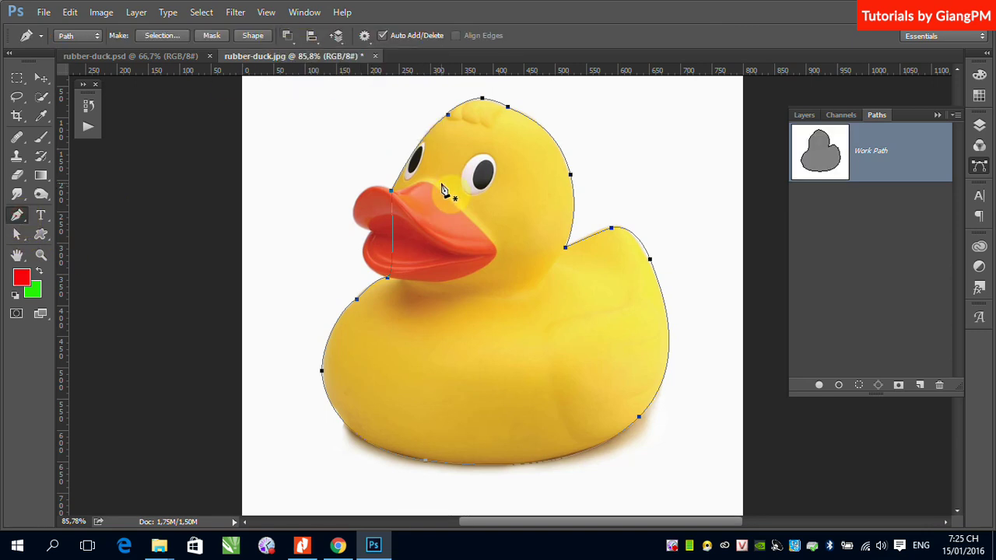
click(497, 250)
Step: Hide and redisplay the Work Path with the Move tool active, and delete it from the image
click(41, 78)
click(884, 193)
click(887, 169)
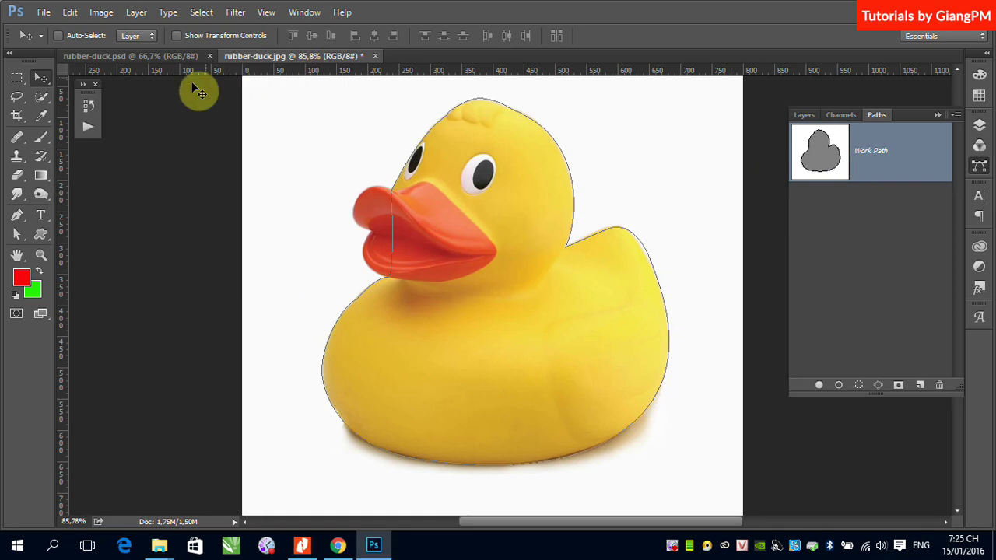
click(900, 253)
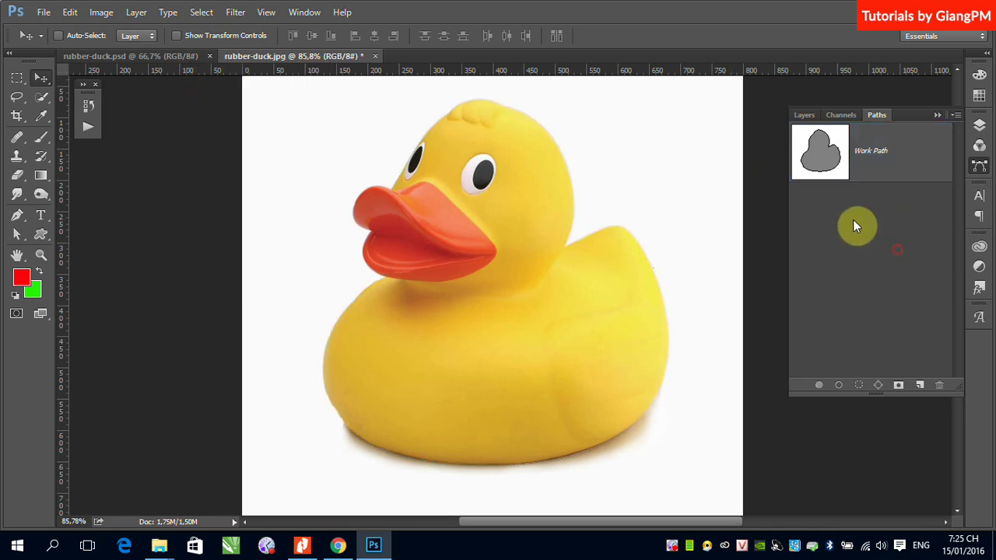
click(826, 152)
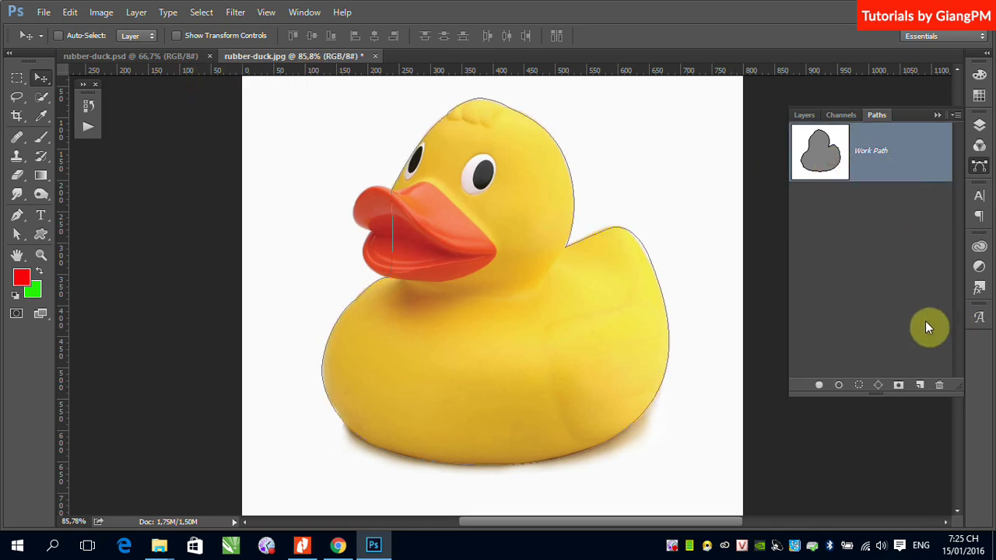
drag(909, 189, 940, 387)
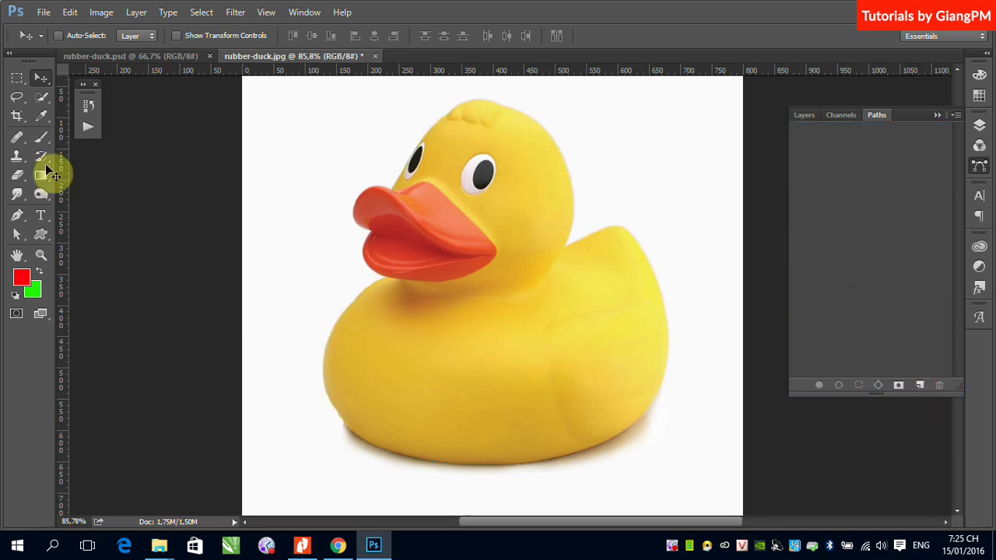
Step: Start a new Combine Shapes Pen path where the beak meets the face and trace it over the head to the neck
click(17, 216)
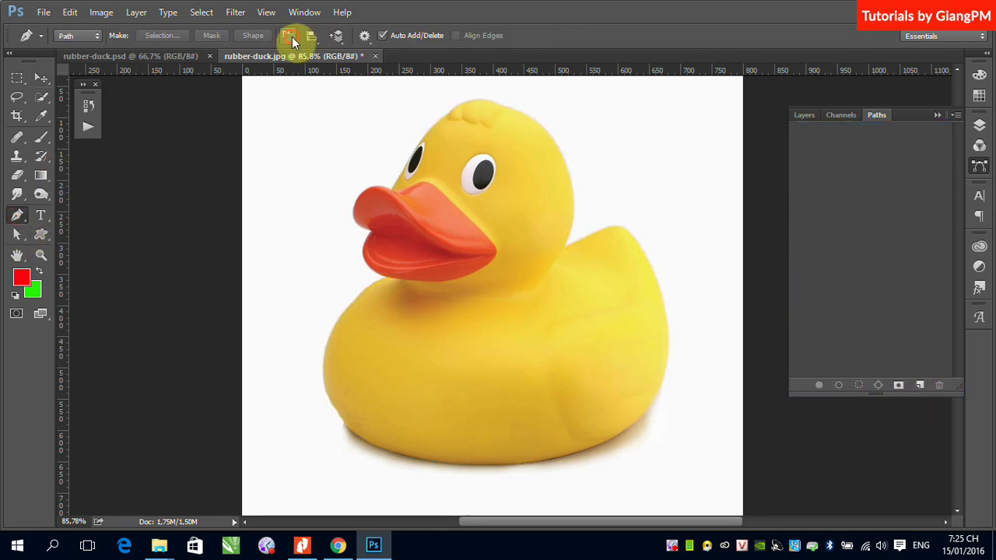
click(289, 35)
click(325, 68)
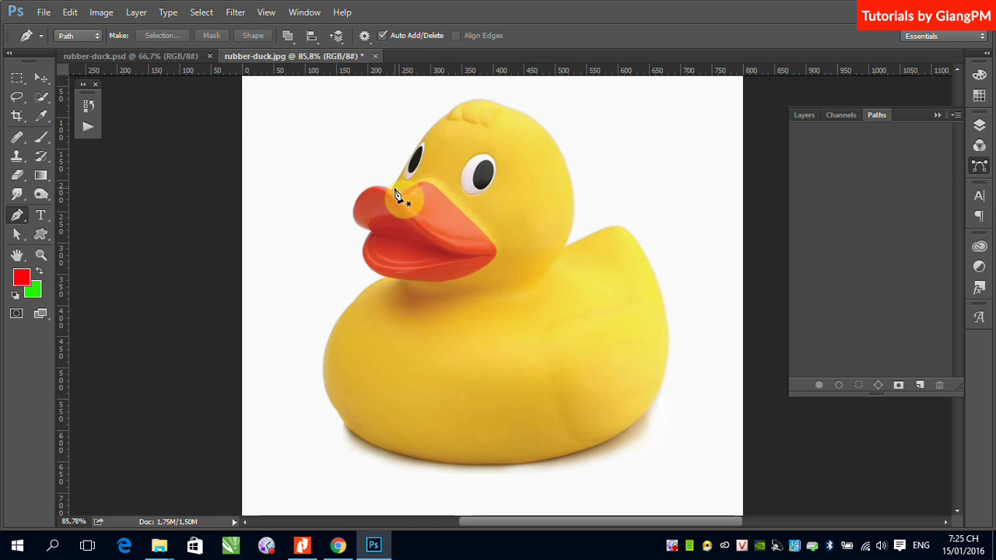
click(392, 188)
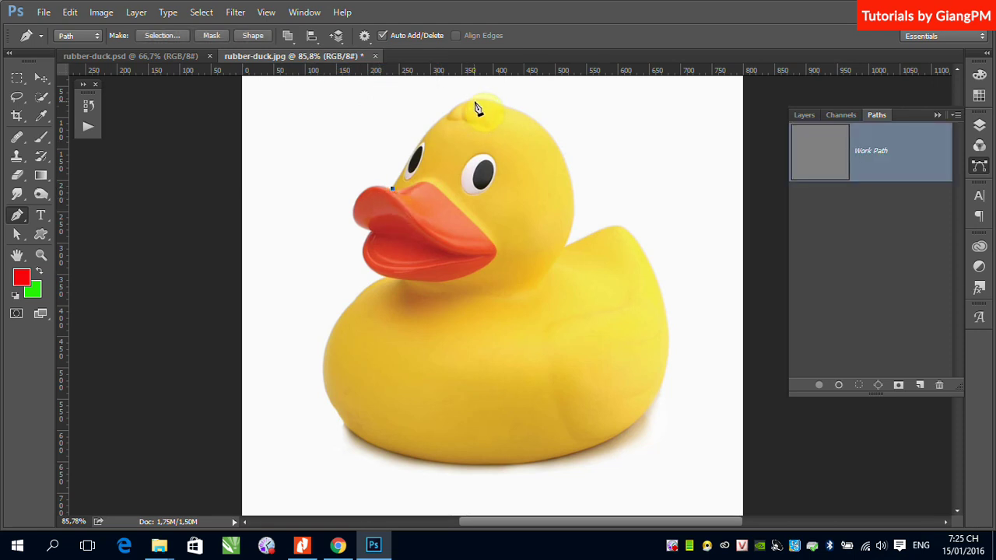
click(449, 115)
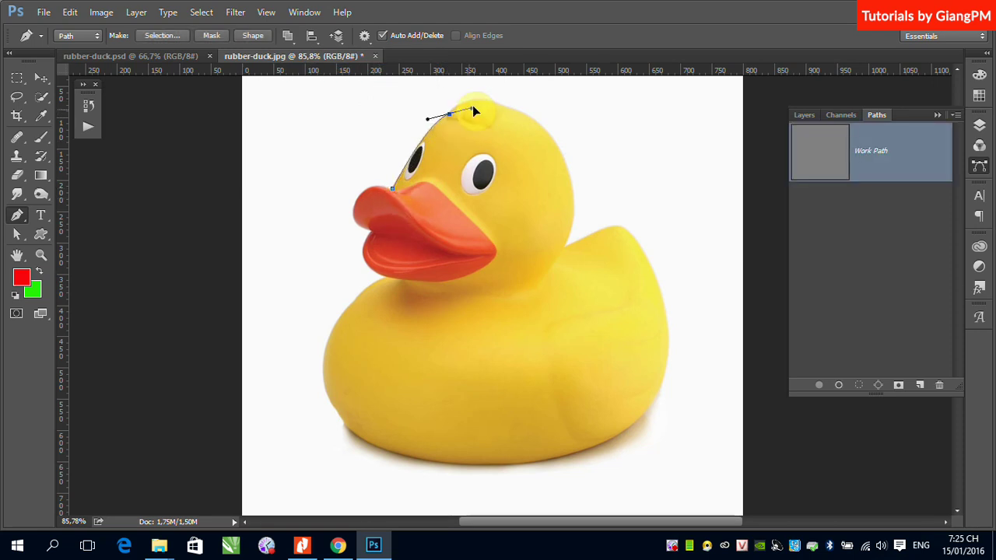
drag(474, 107, 510, 102)
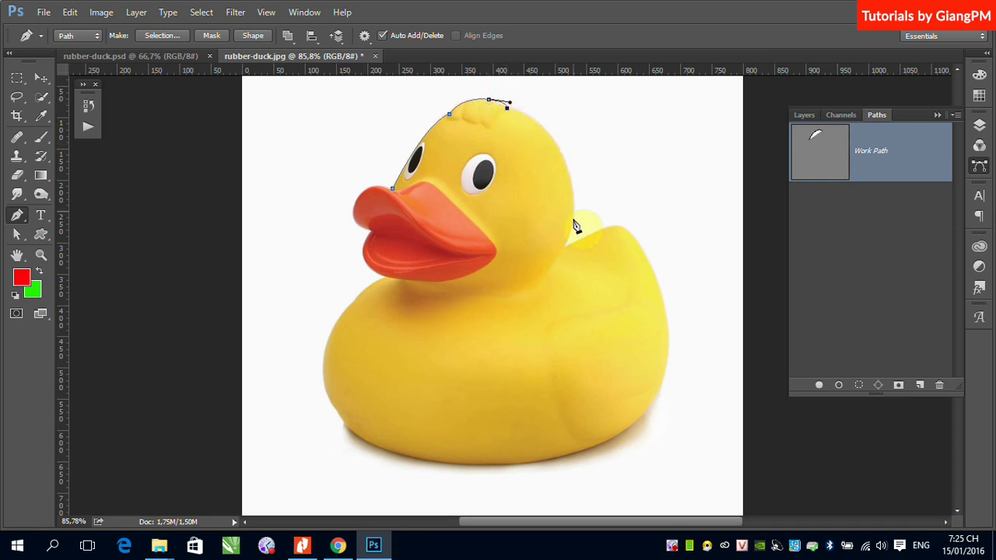
drag(565, 247, 533, 368)
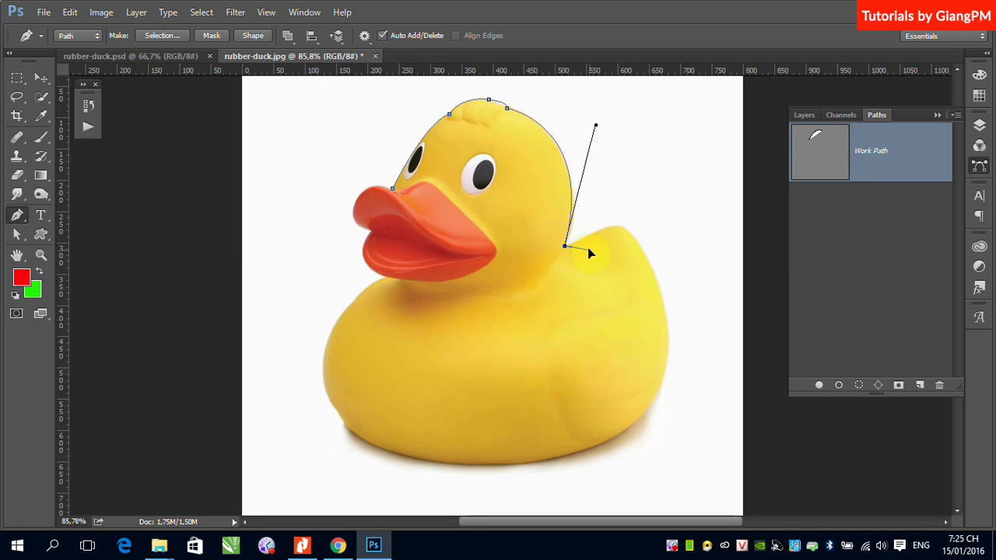
drag(586, 241, 604, 140)
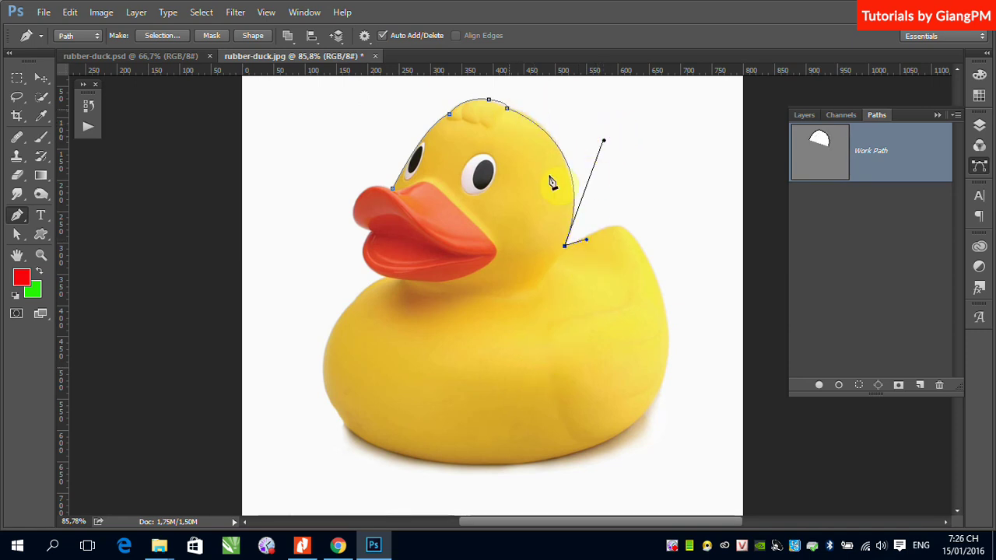
Step: Extend the path over the raised tail and down the duck's rear to its underside
click(623, 227)
drag(630, 233, 636, 231)
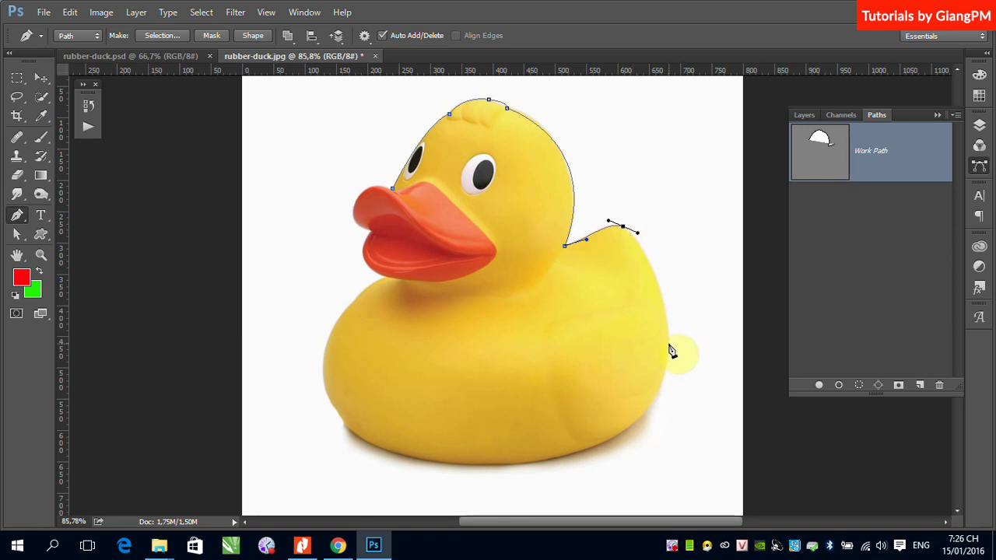
drag(670, 352, 668, 403)
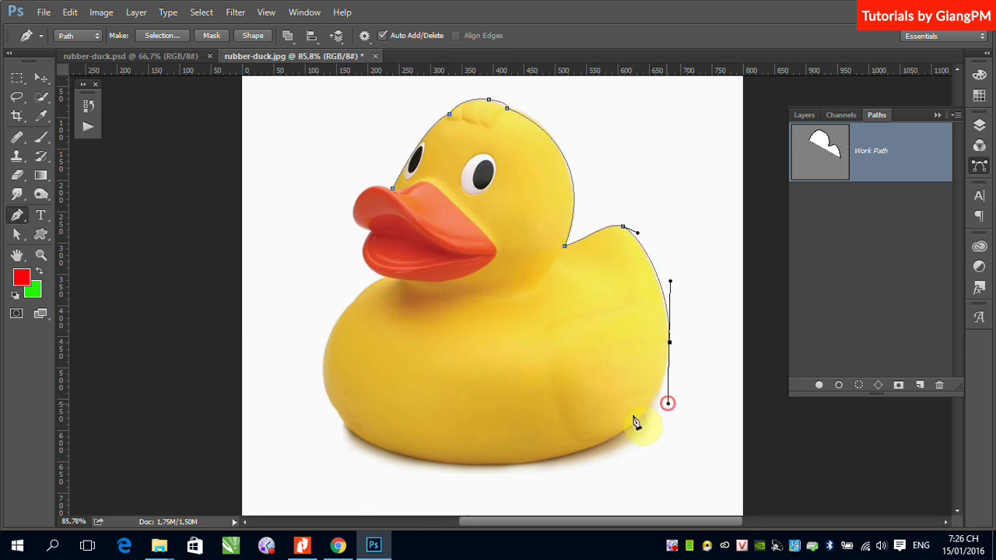
drag(596, 450, 557, 459)
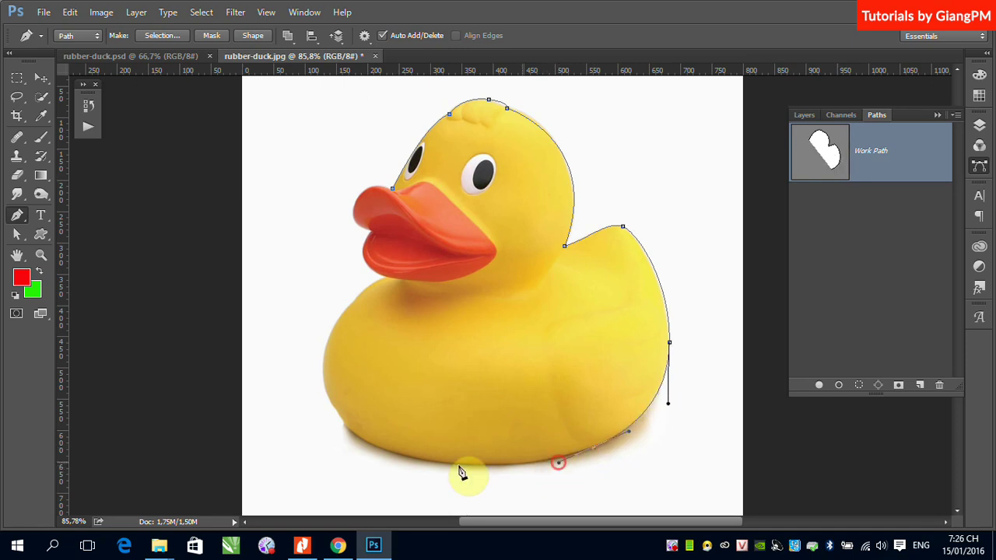
Step: Extend the path along the duck's underside and up the chest to the point just below the lower beak
click(385, 451)
drag(386, 453, 336, 427)
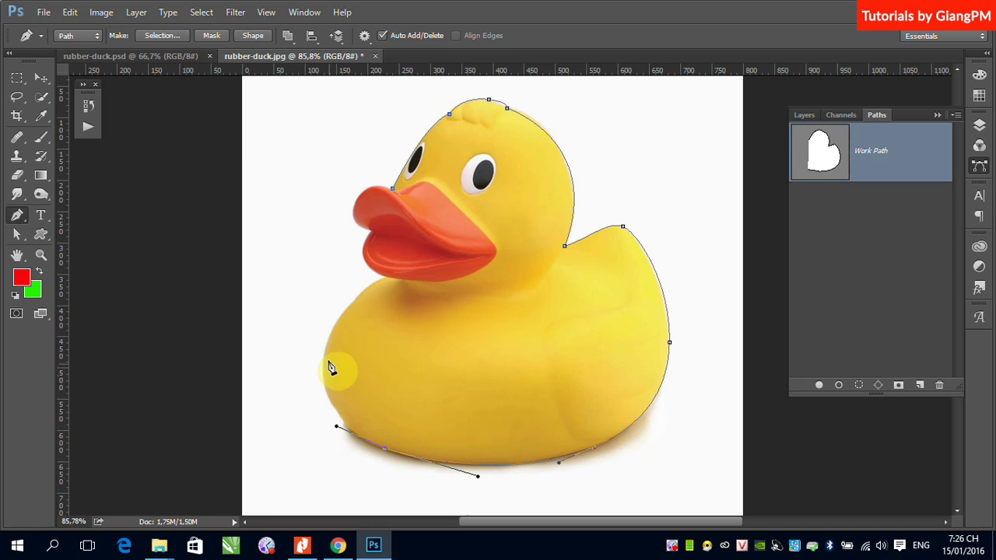
drag(324, 355, 391, 284)
click(356, 300)
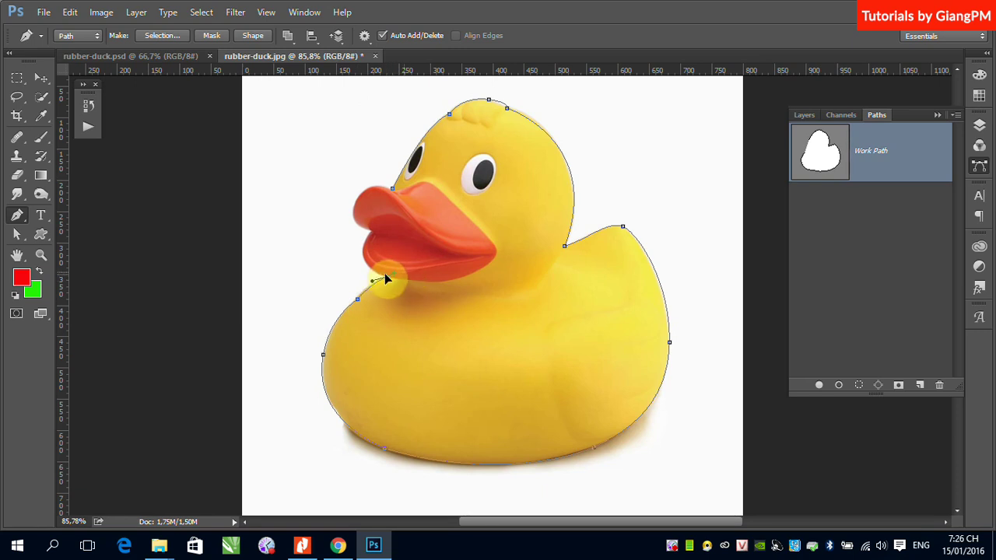
click(368, 277)
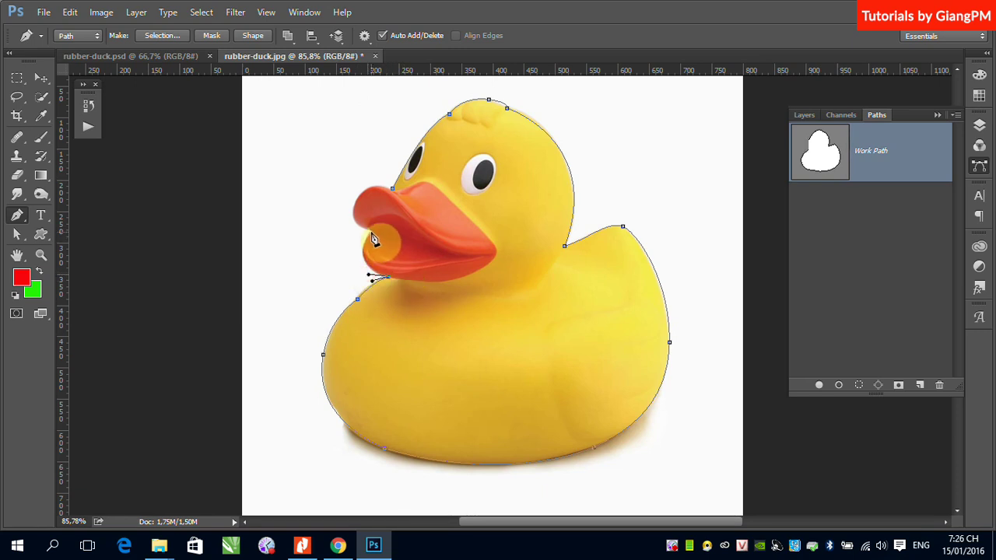
Step: Trace the path around the front of the beak and close it at the starting anchor where the beak meets the face
drag(371, 232, 350, 225)
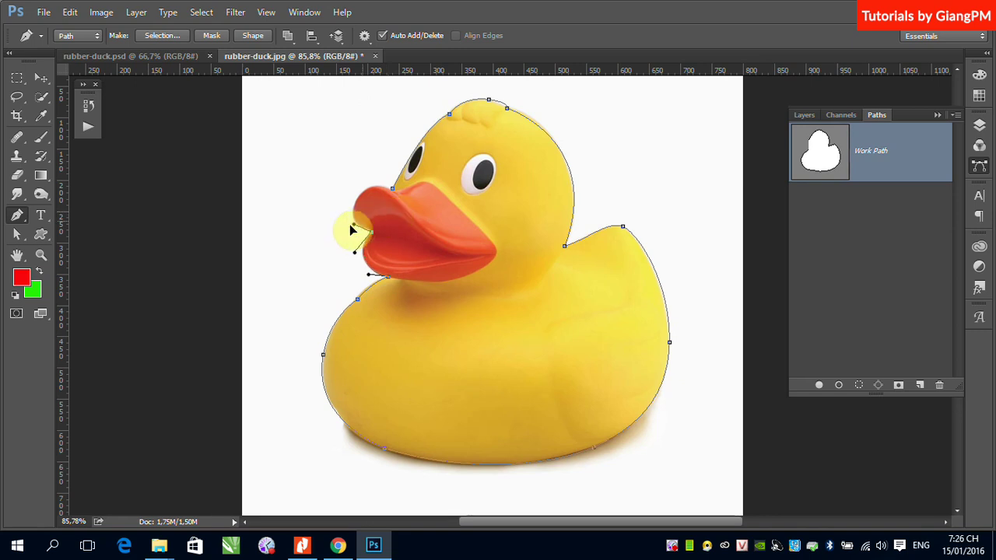
drag(372, 189, 402, 177)
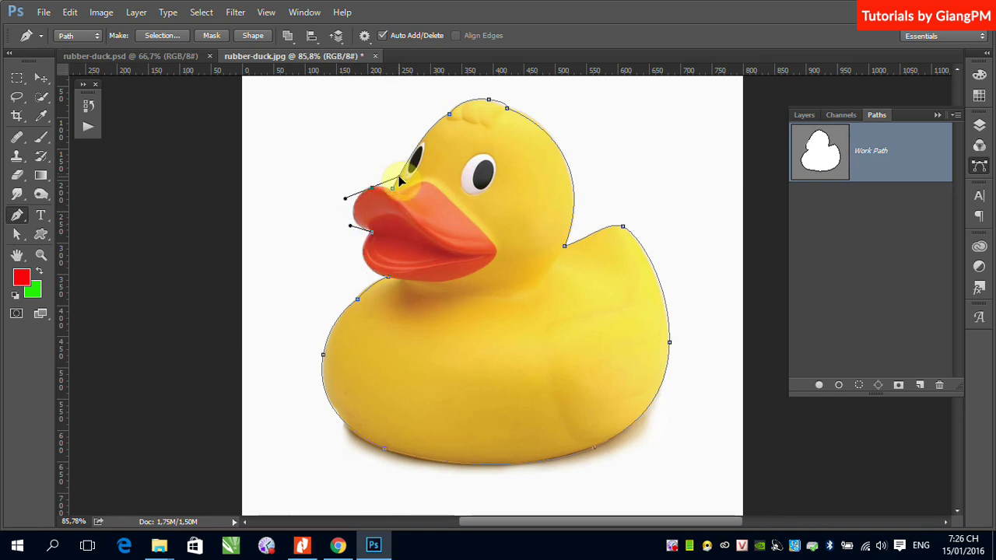
alt+click(377, 184)
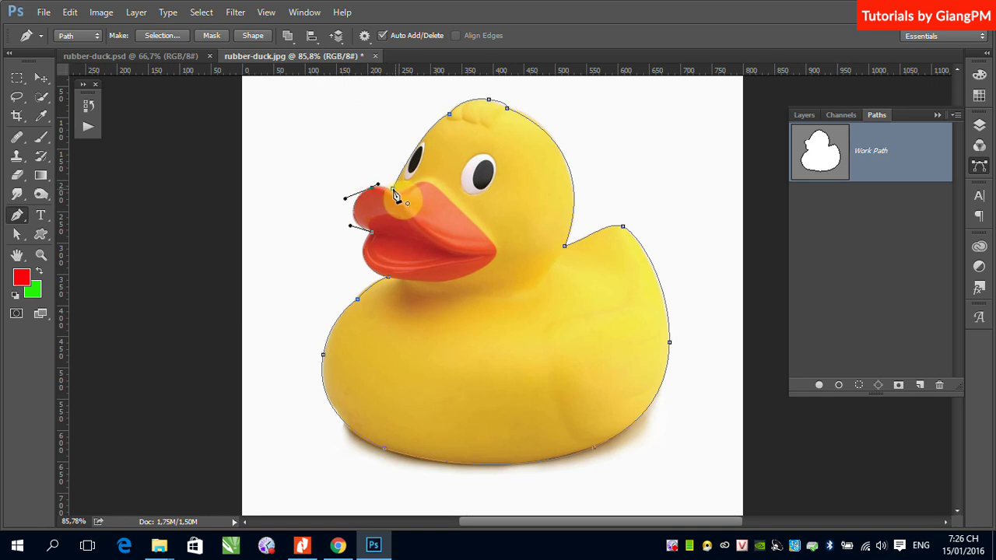
click(392, 188)
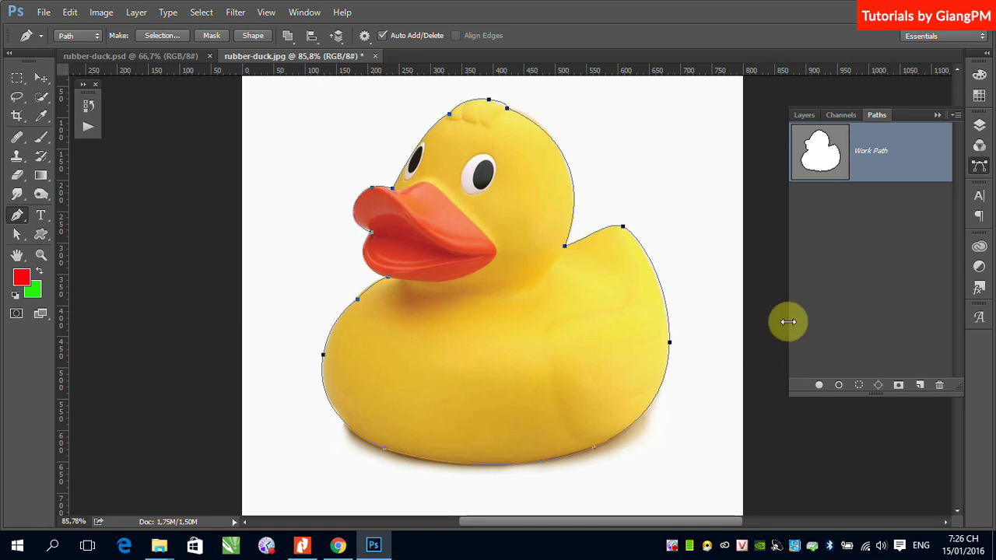
Step: Switch the closed duck outline to Subtract Front Shape and return it to Combine Shapes
click(293, 39)
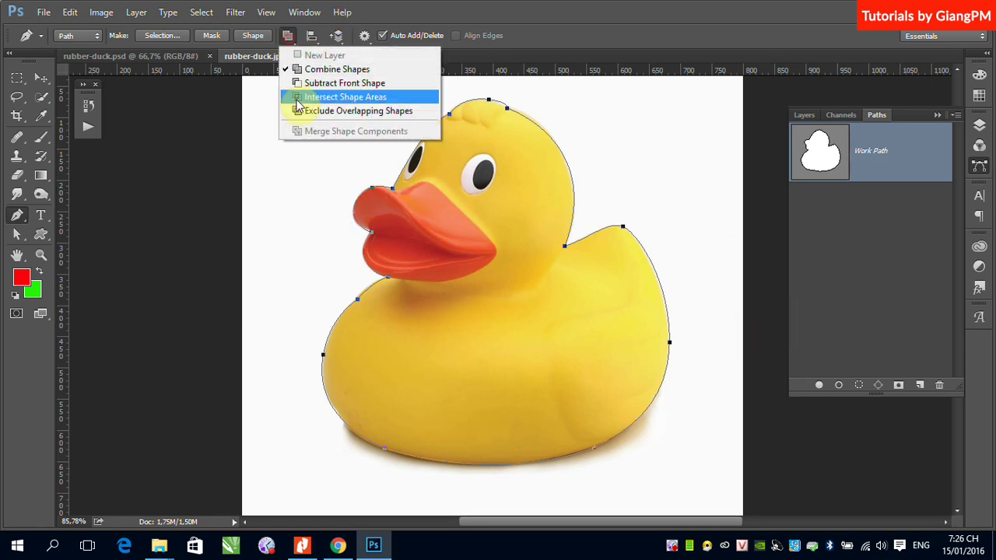
click(315, 83)
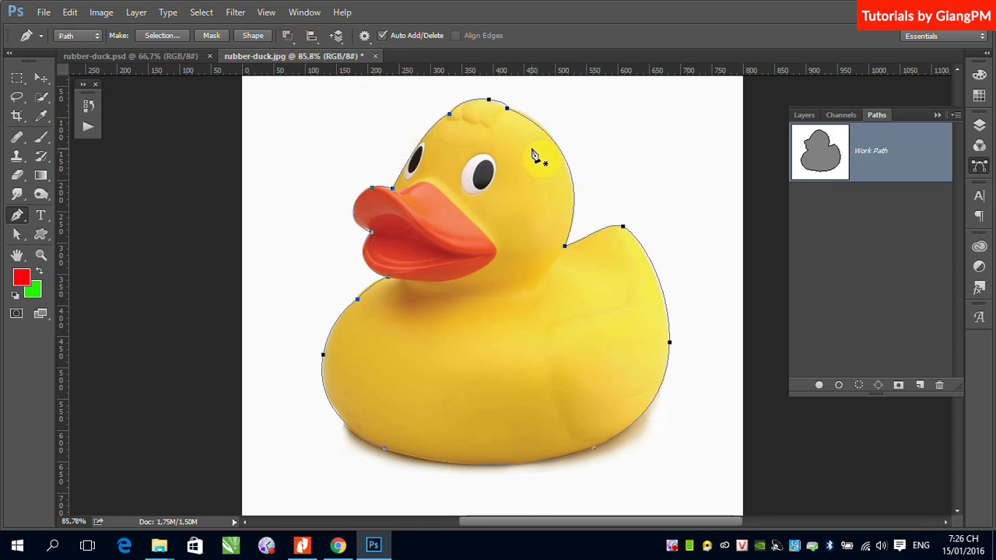
click(293, 39)
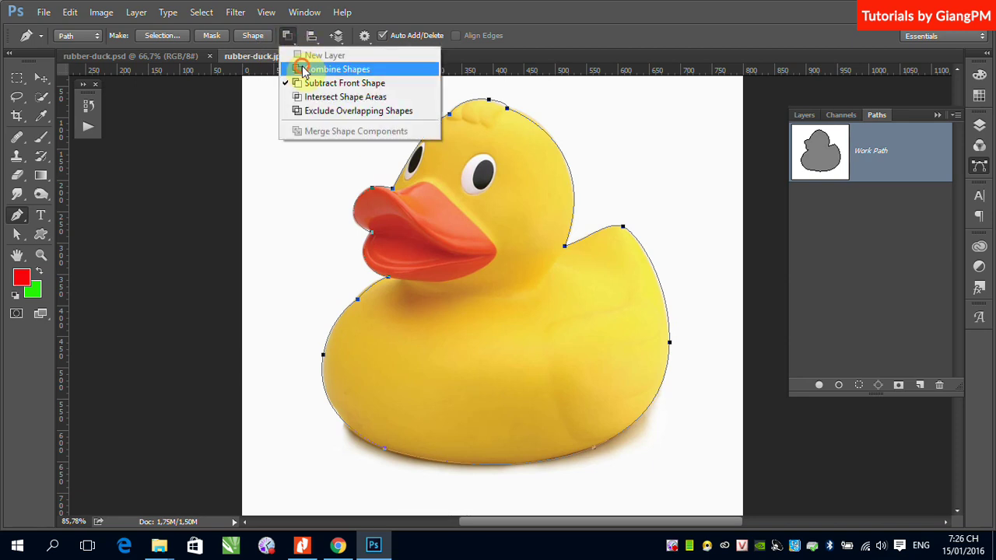
click(302, 67)
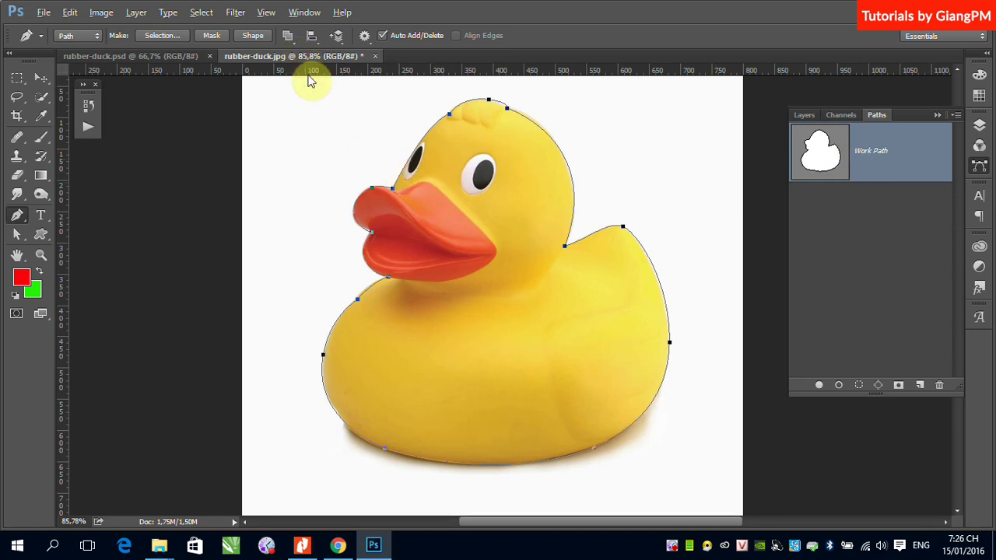
Step: Trace the beak as a second closed Pen subpath, starting at the bump on top where it meets the face
click(425, 182)
drag(449, 200, 466, 214)
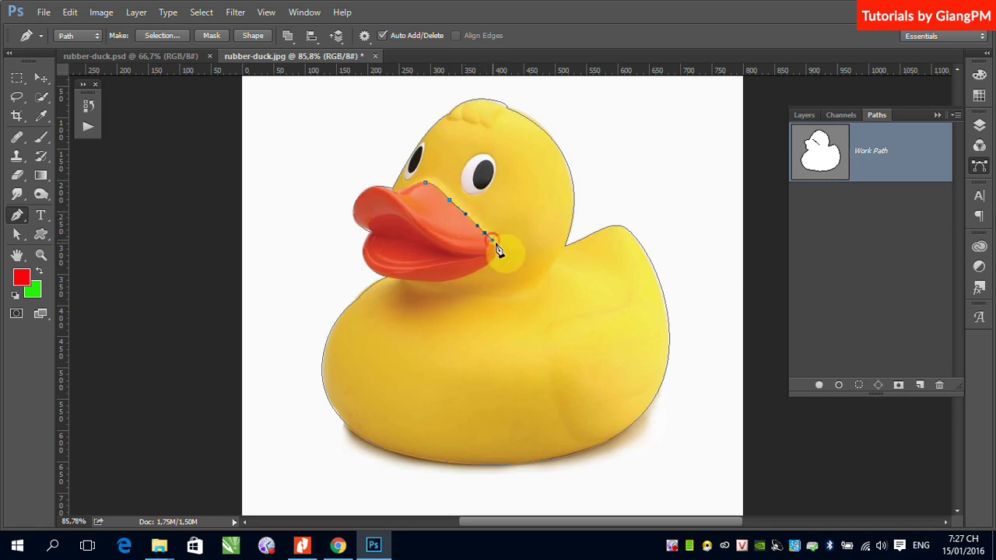
drag(496, 244, 501, 249)
click(490, 265)
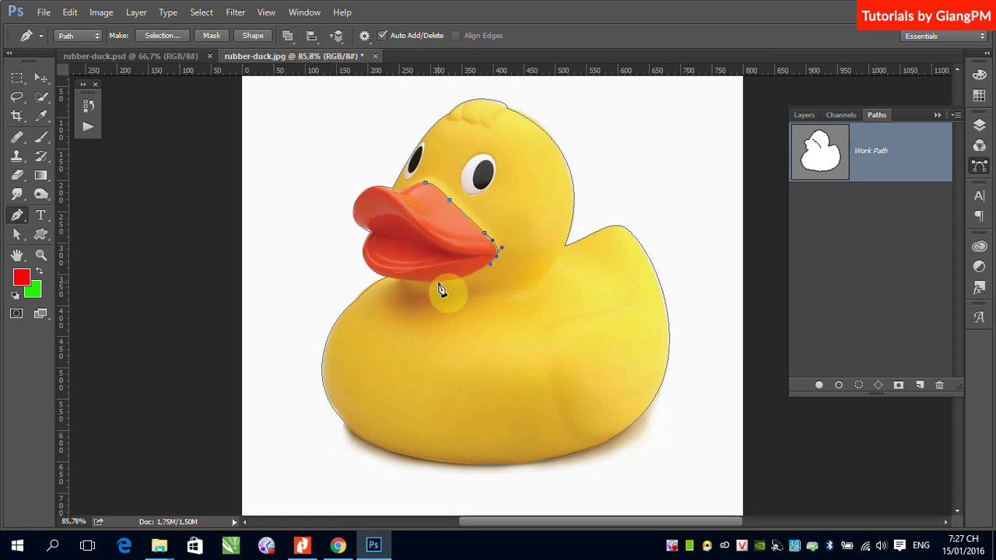
drag(439, 288, 442, 224)
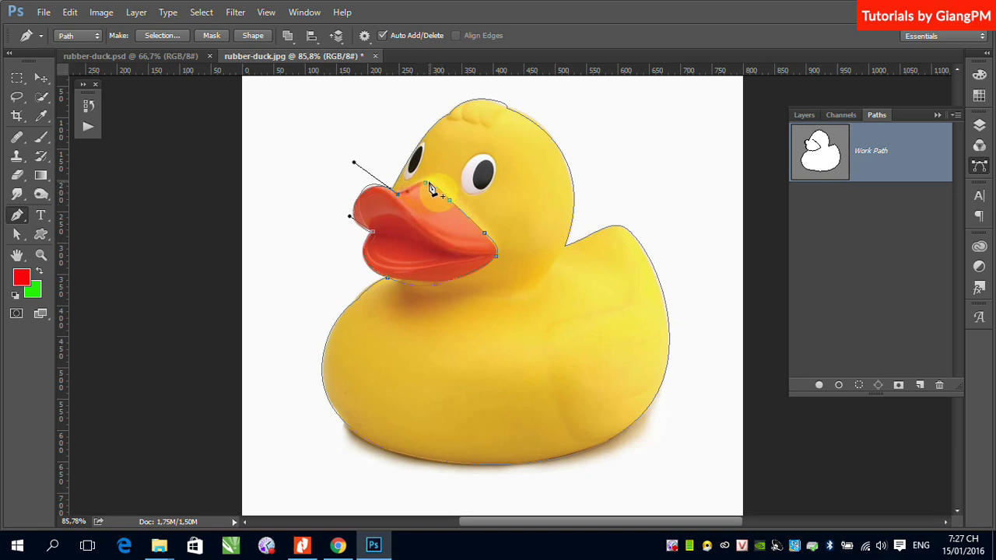
click(433, 184)
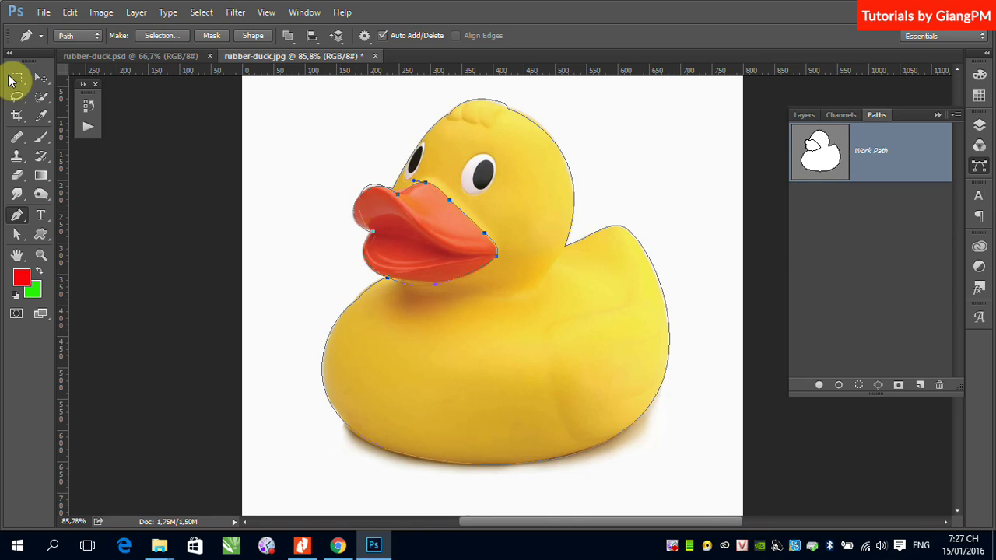
Step: Refine the paths at the beak's front tip with the Direct Selection tool and an added, reshaped anchor point
click(14, 235)
click(372, 199)
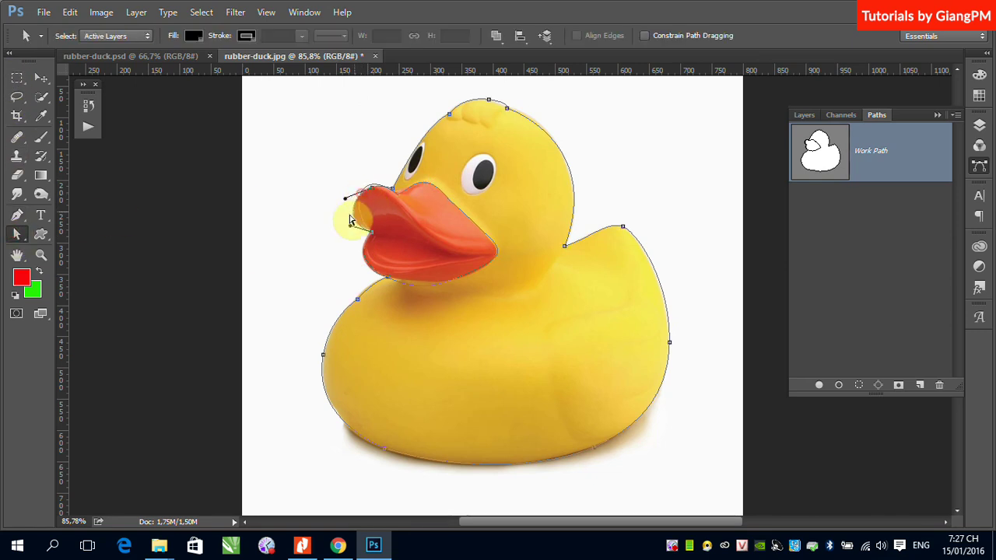
drag(373, 197, 393, 192)
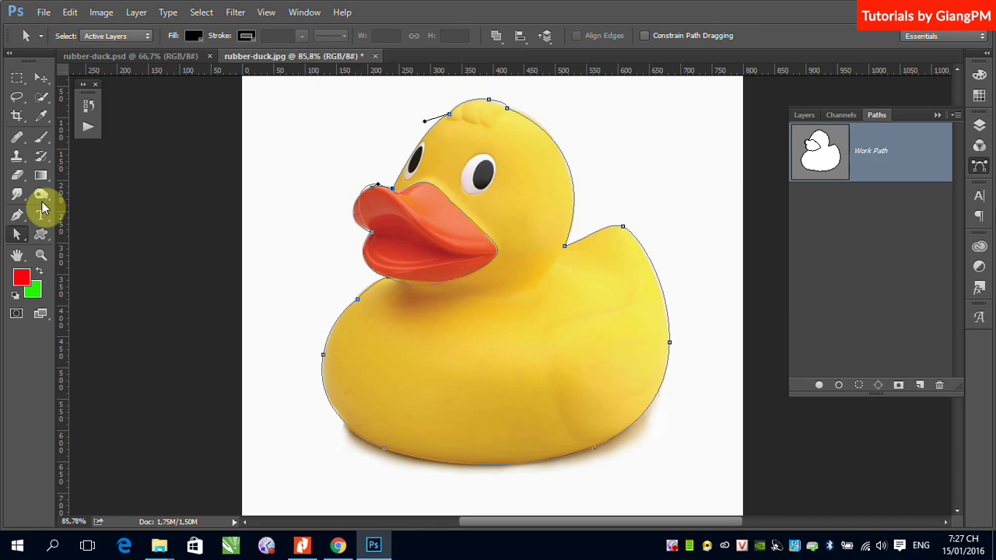
drag(17, 222, 70, 238)
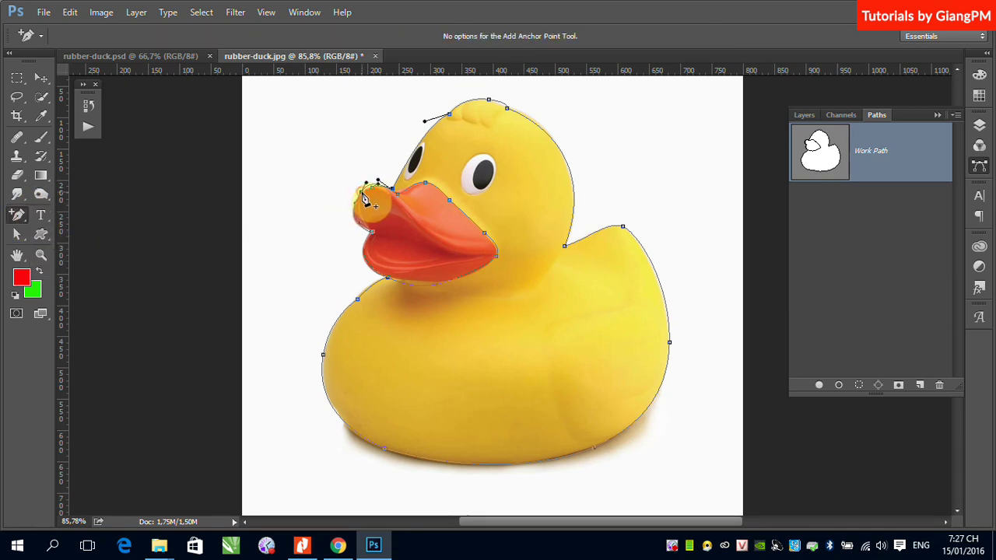
drag(357, 200, 344, 225)
click(17, 233)
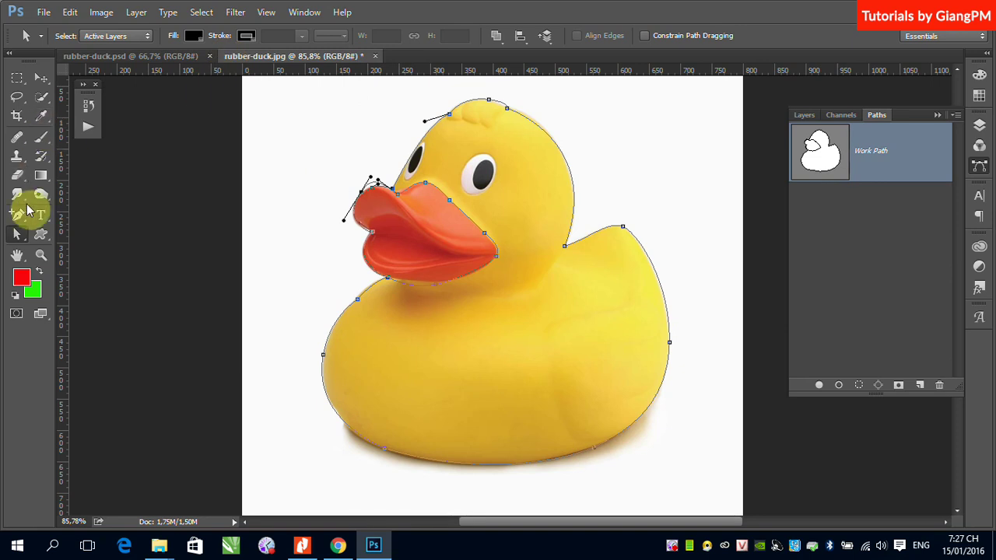
Step: Set the body and beak subpaths to Subtract Front Shape with the Direct Selection tool
click(497, 37)
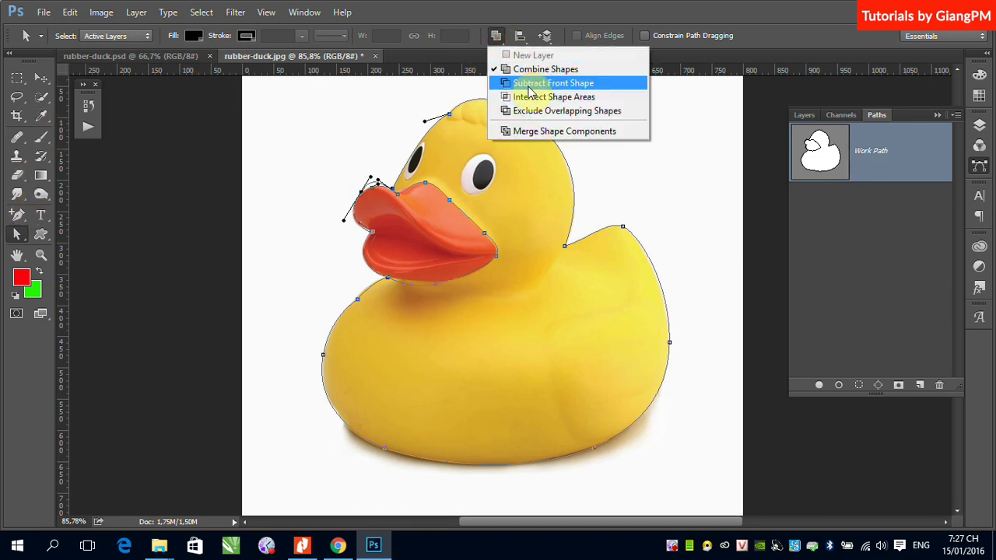
click(529, 85)
click(497, 36)
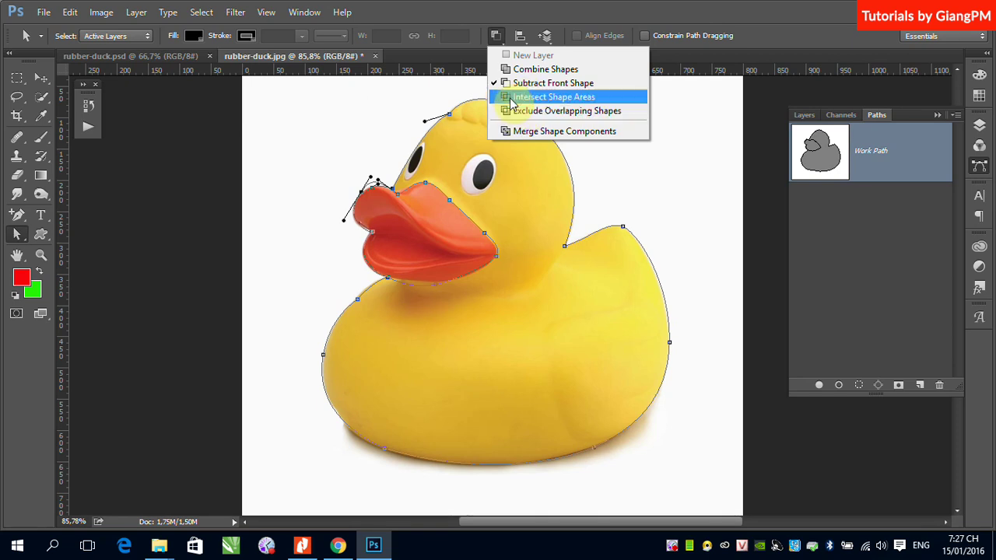
click(523, 87)
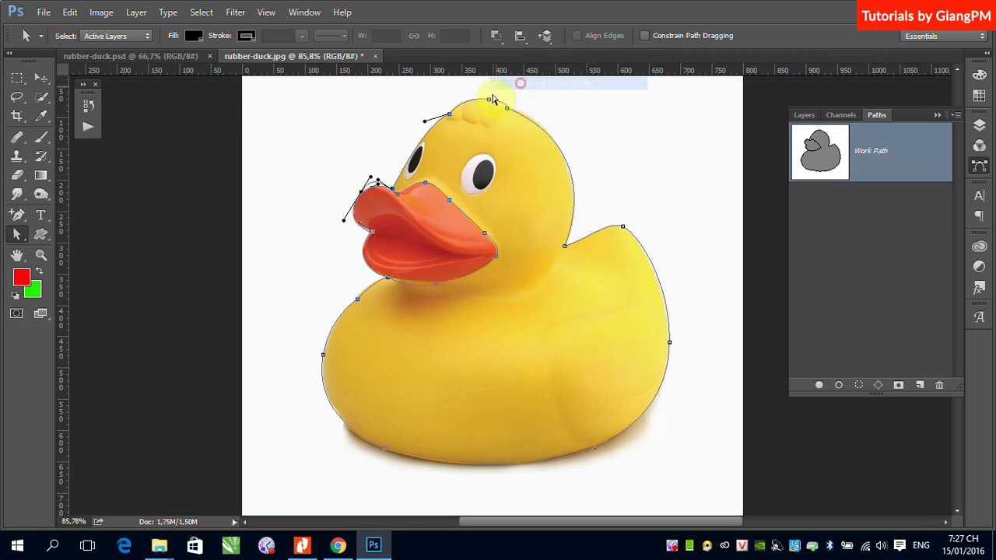
Step: Activate the Move tool and delete the Work Path holding the body and beak outlines
click(41, 78)
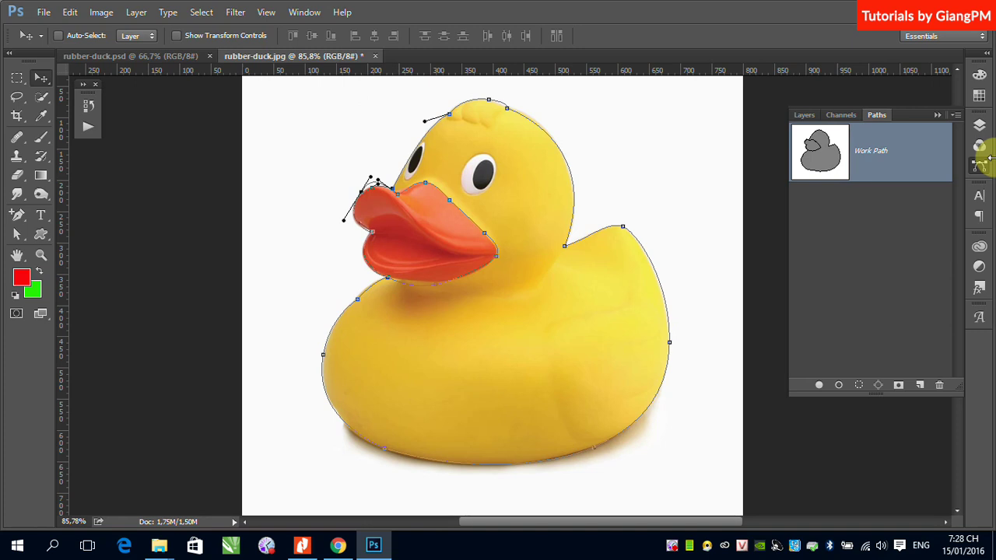
drag(905, 145, 939, 384)
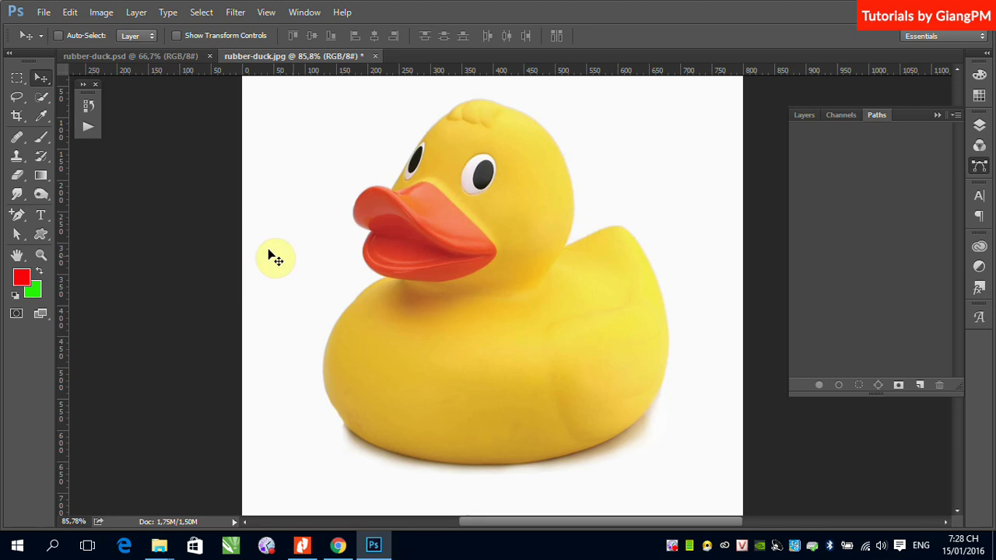
Step: Review the pen and path selection tool variants, and place one curved Pen anchor on the white background beside the duck's head
click(20, 218)
drag(22, 221, 98, 242)
click(18, 244)
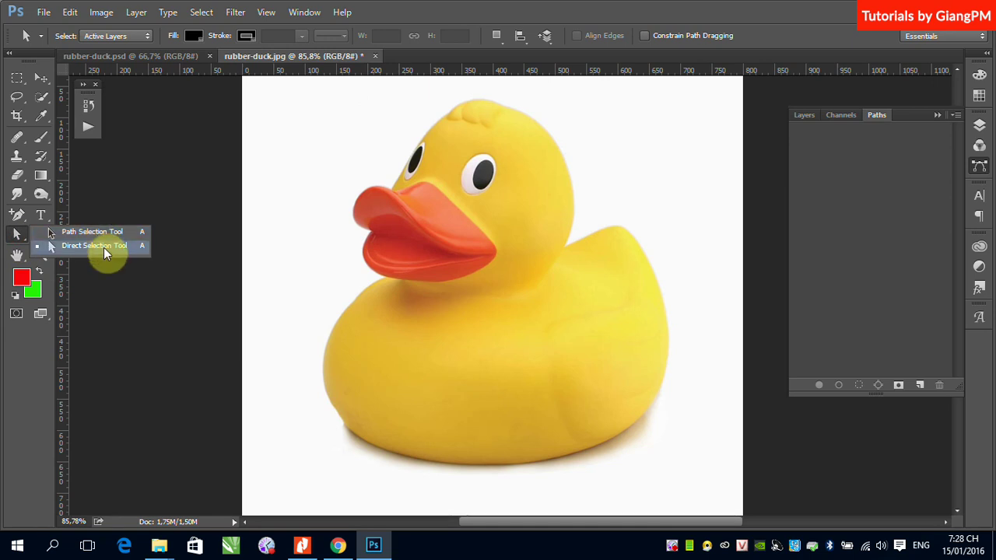
drag(17, 218, 81, 218)
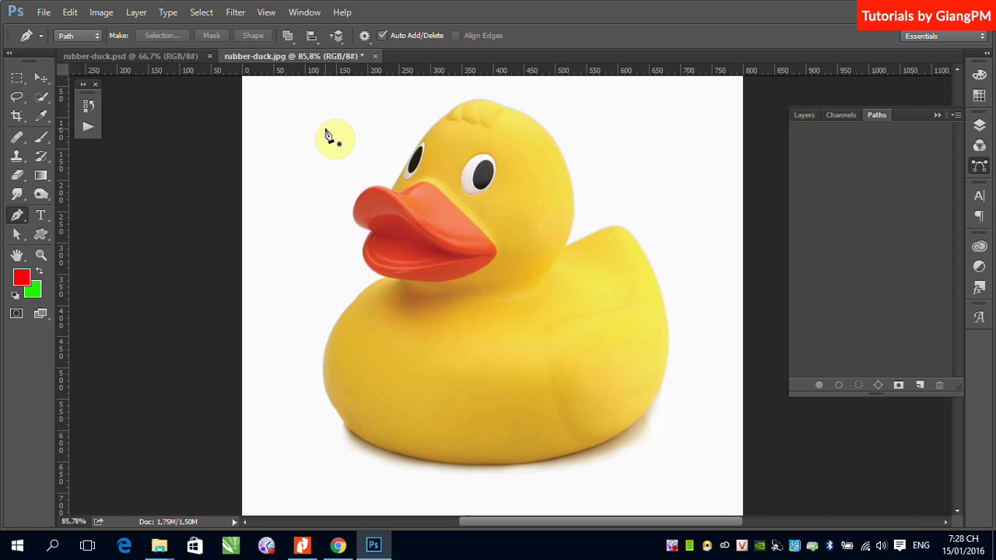
click(319, 163)
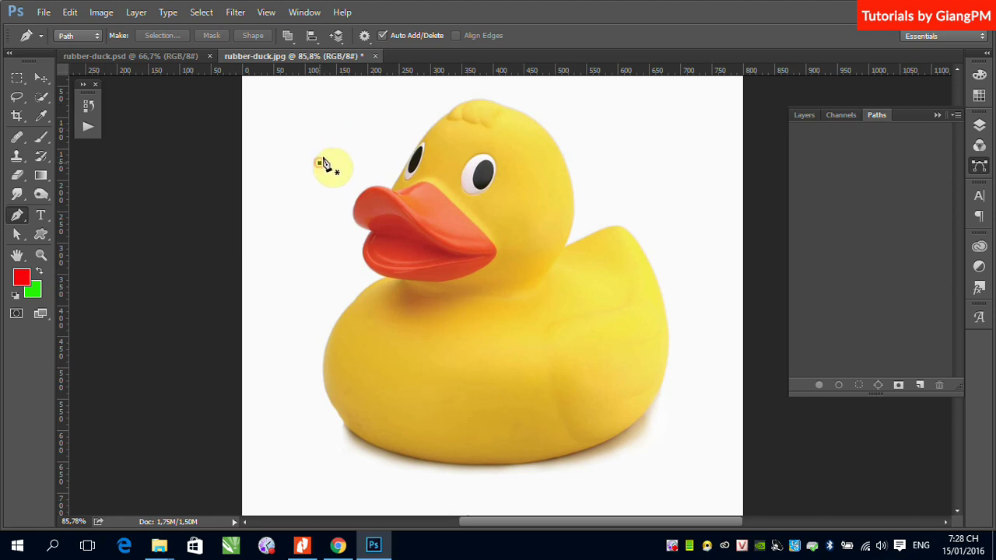
drag(320, 163, 338, 114)
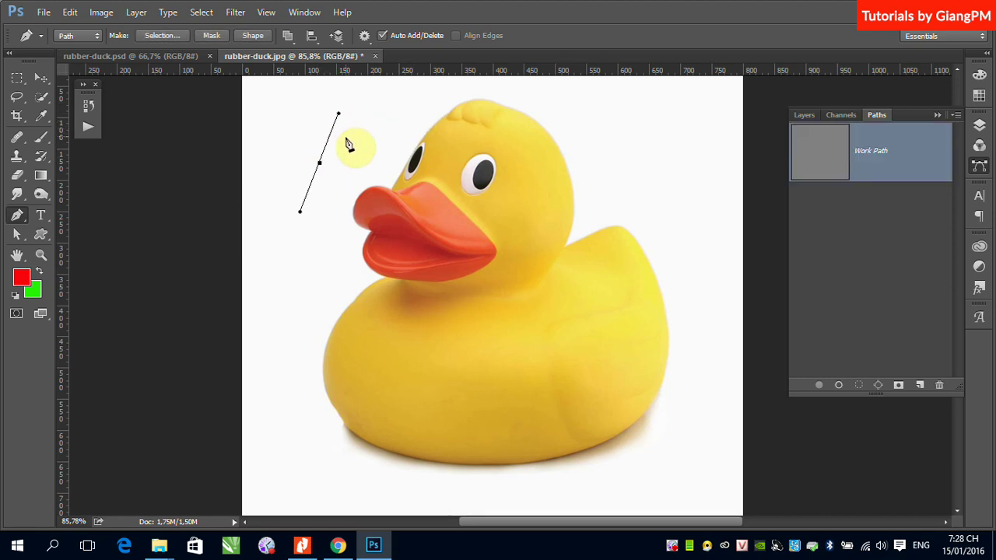
Step: Scribble a freehand path across the duck with the Freeform Pen tool and shift one of its anchors on the head with Direct Selection
drag(17, 215, 89, 232)
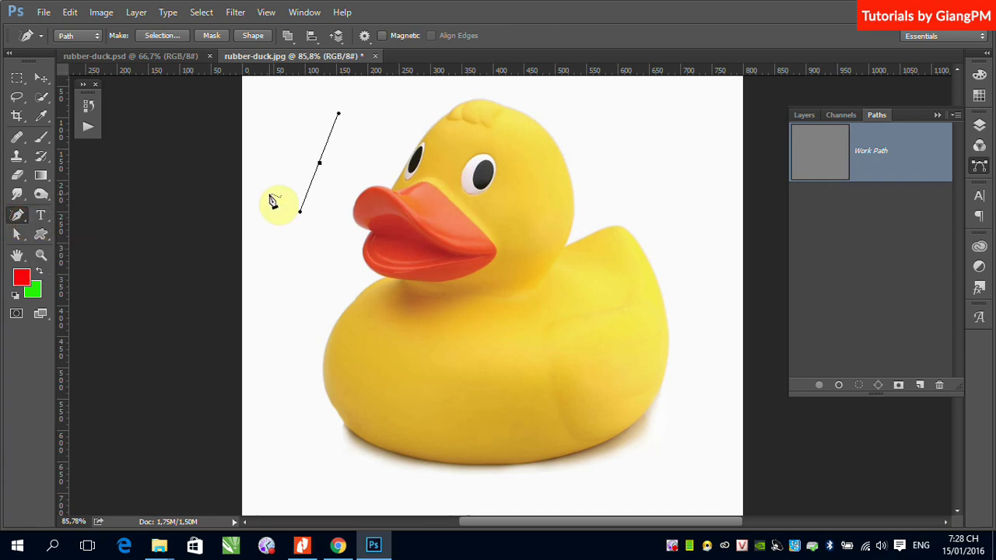
mouse_move(266, 315)
mouse_down()
mouse_move(372, 260)
mouse_move(385, 319)
mouse_move(546, 245)
mouse_move(567, 304)
mouse_move(641, 330)
mouse_move(657, 369)
mouse_move(485, 425)
mouse_move(400, 371)
mouse_move(371, 366)
mouse_move(485, 322)
mouse_move(483, 264)
mouse_move(573, 136)
mouse_up()
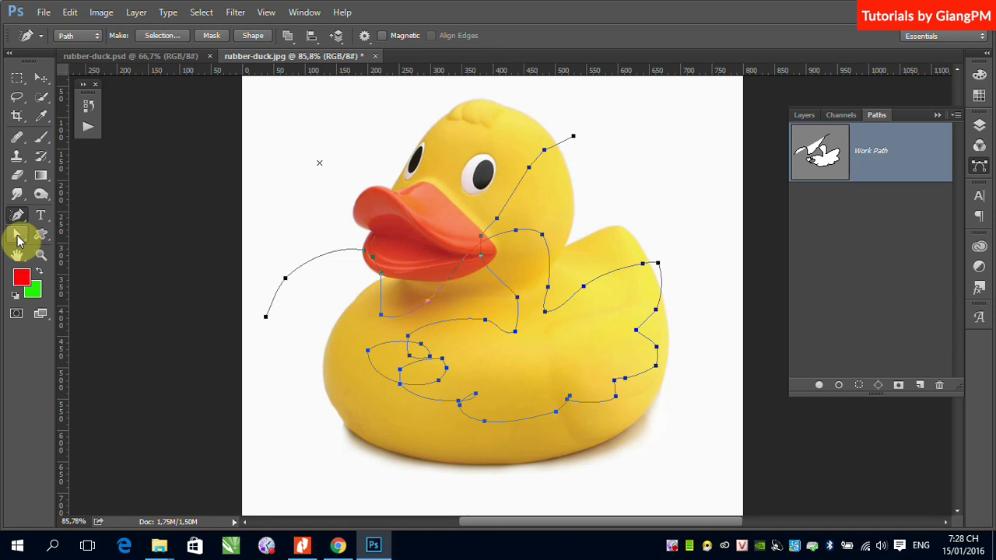
drag(19, 240, 84, 248)
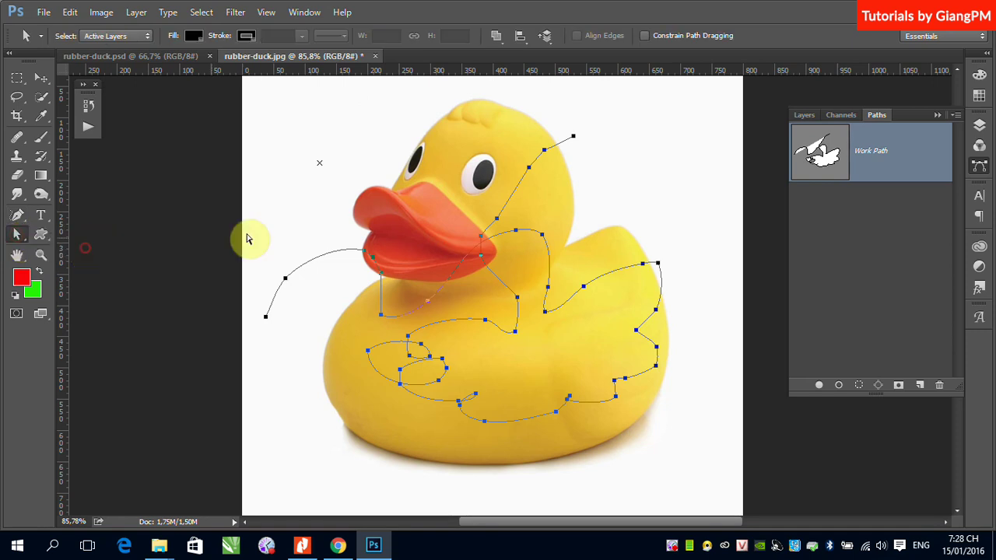
click(576, 173)
click(546, 154)
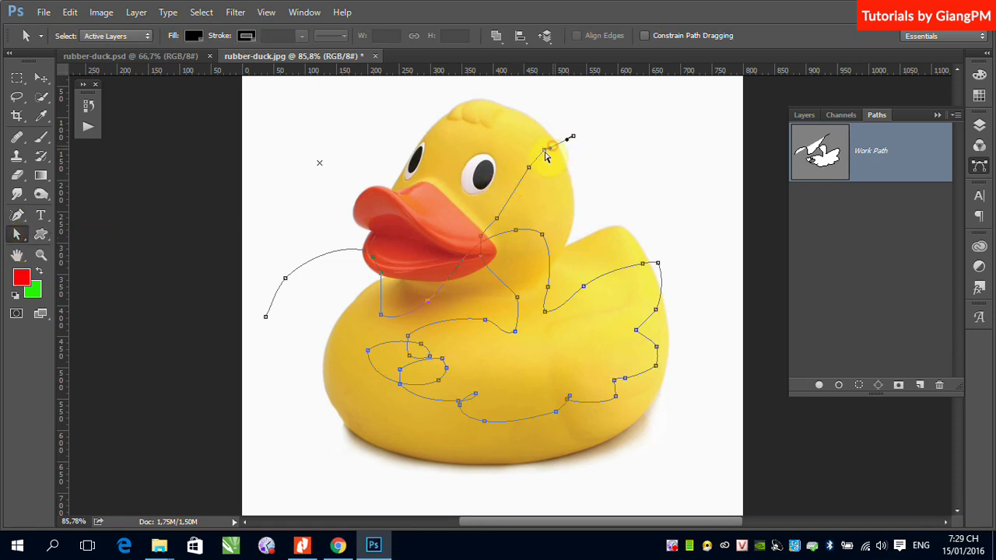
mouse_move(526, 163)
mouse_down()
mouse_move(478, 169)
mouse_move(526, 180)
mouse_up()
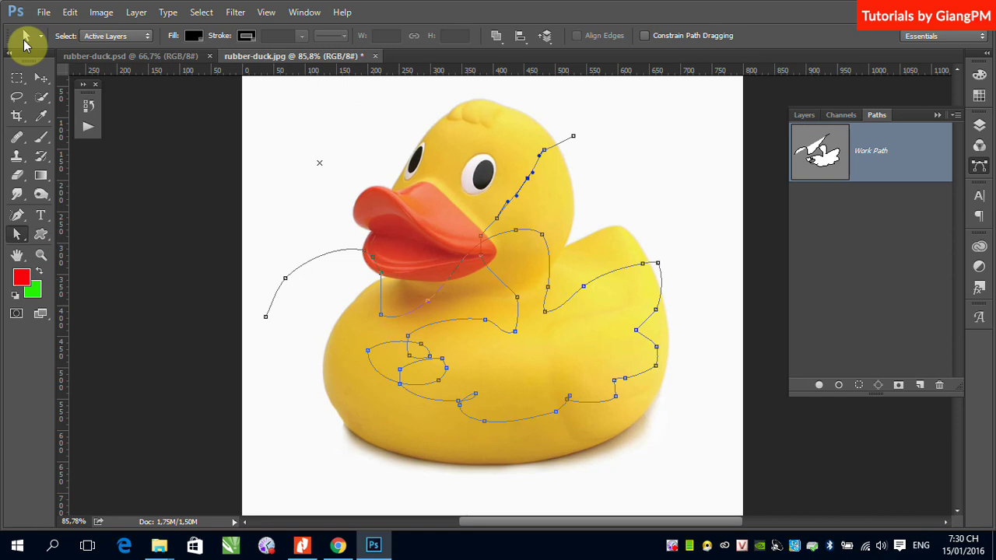
Step: Activate the Move tool and delete the Work Path holding the freehand scribble
click(42, 76)
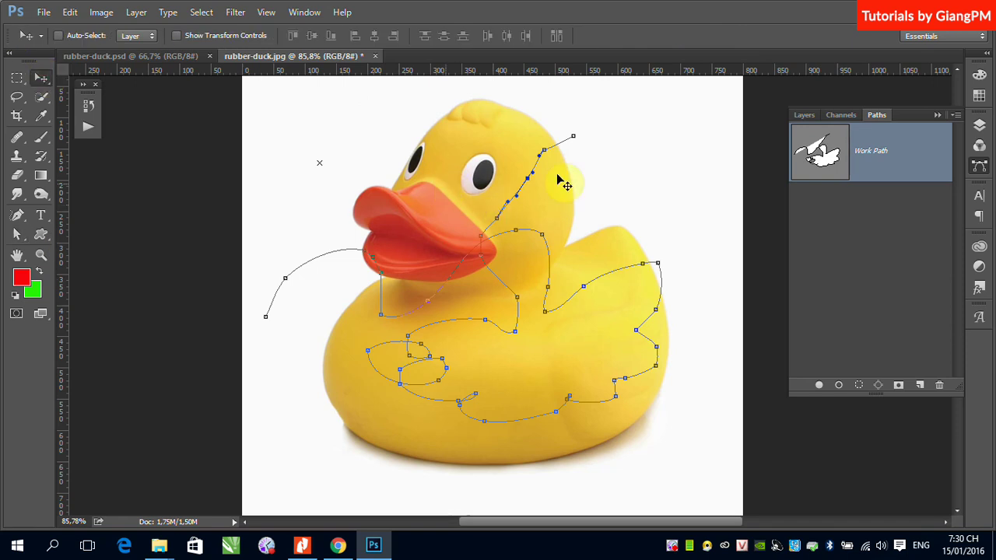
drag(917, 171, 939, 384)
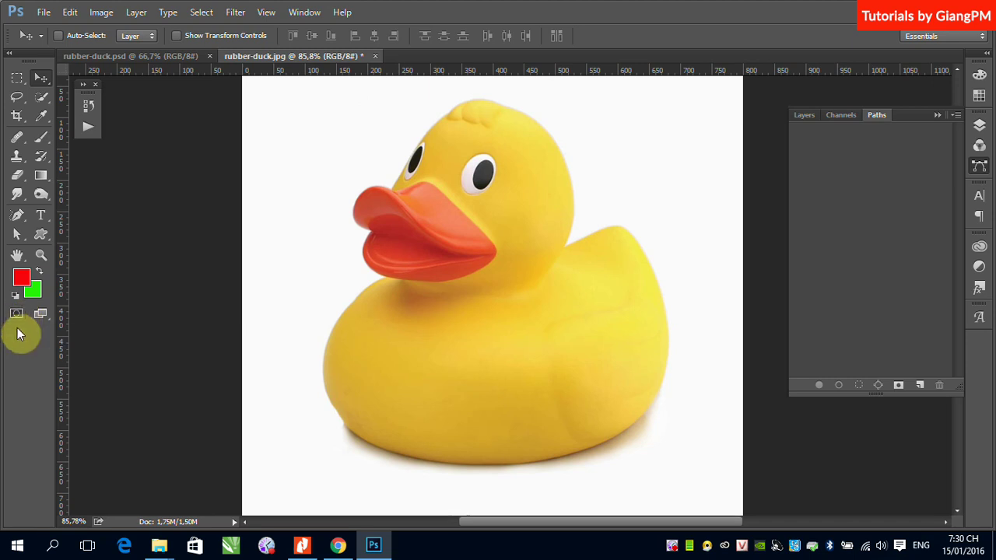
Step: Collapse the toolbox to a single column and restore its two-column layout
click(9, 53)
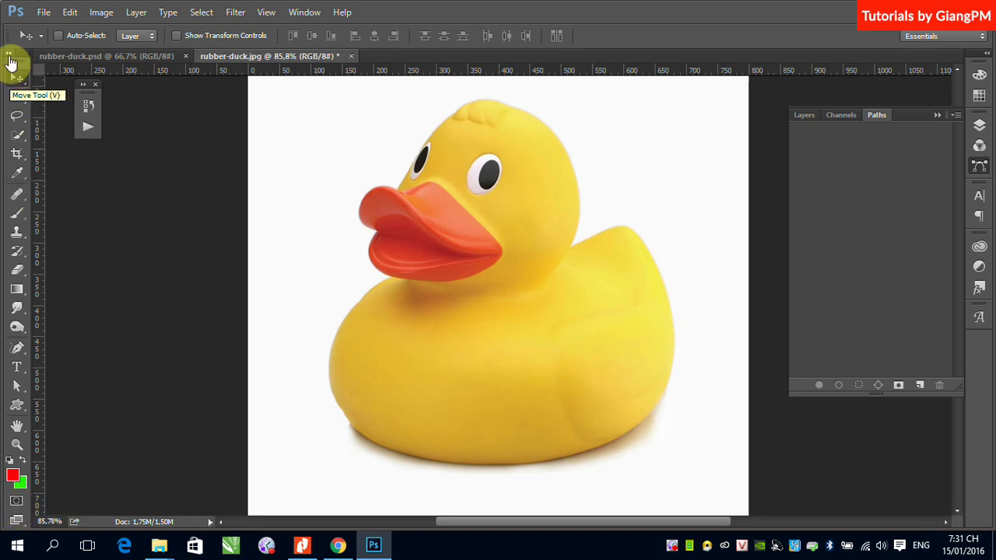
click(10, 55)
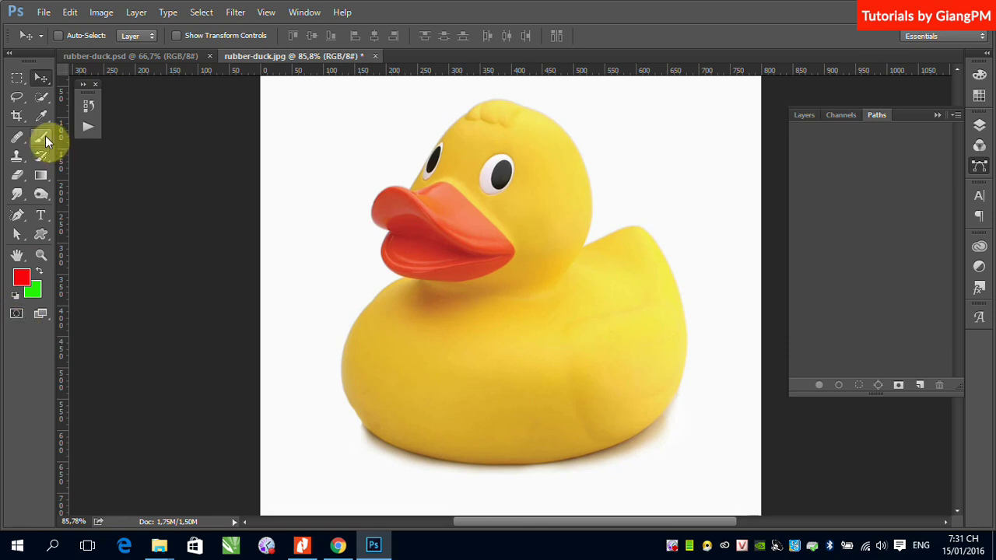
Step: Draw a rectangular marquee selection over the duck's beak and cheek, and enter Quick Mask mode
click(16, 78)
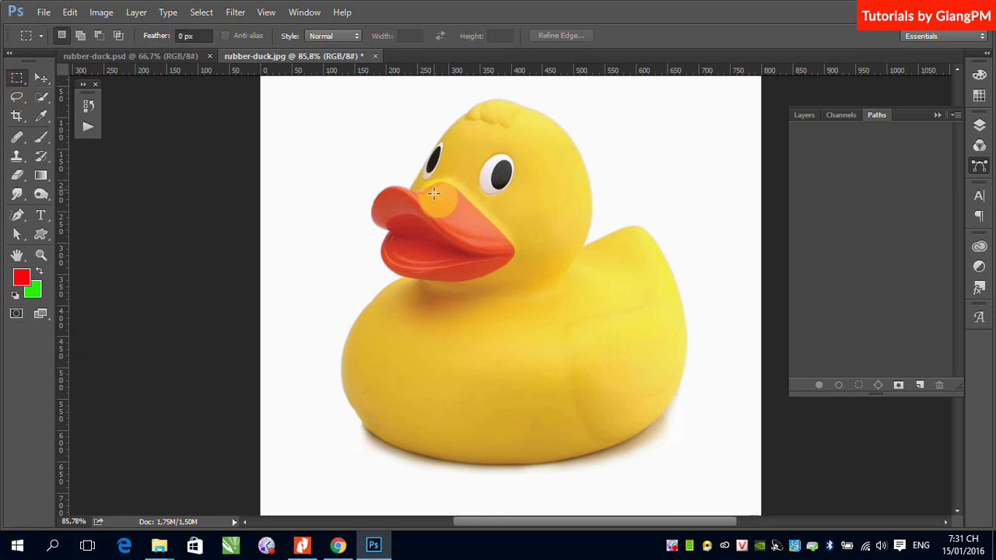
drag(421, 192, 507, 249)
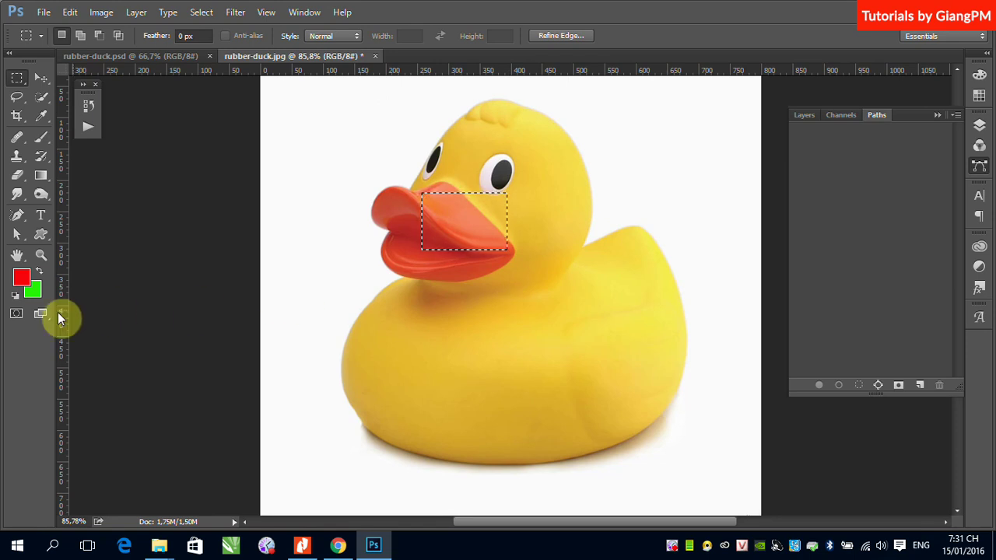
click(17, 315)
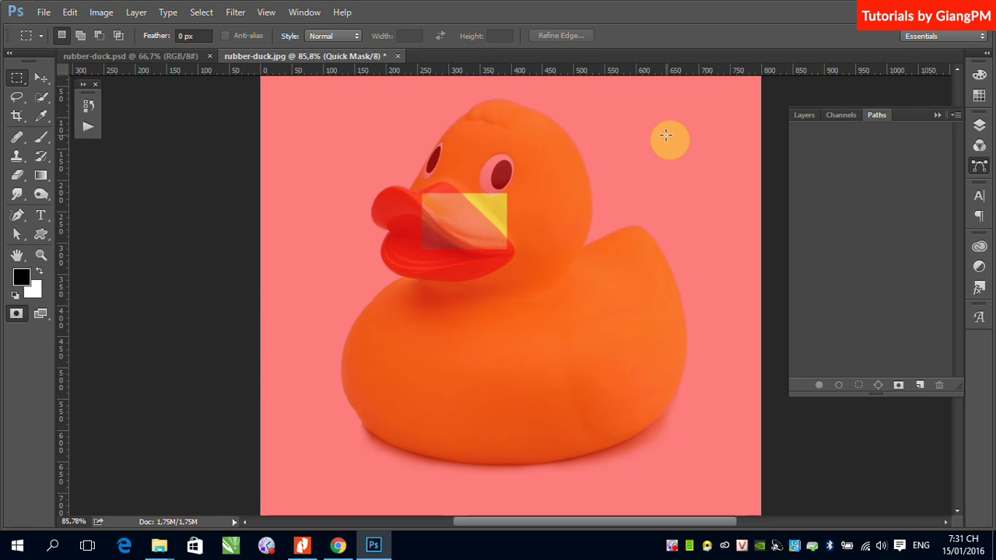
Step: Erase the mask around the duck's eye and cheek with the 20 px Eraser, and switch Quick Mask off to view the selection
click(41, 137)
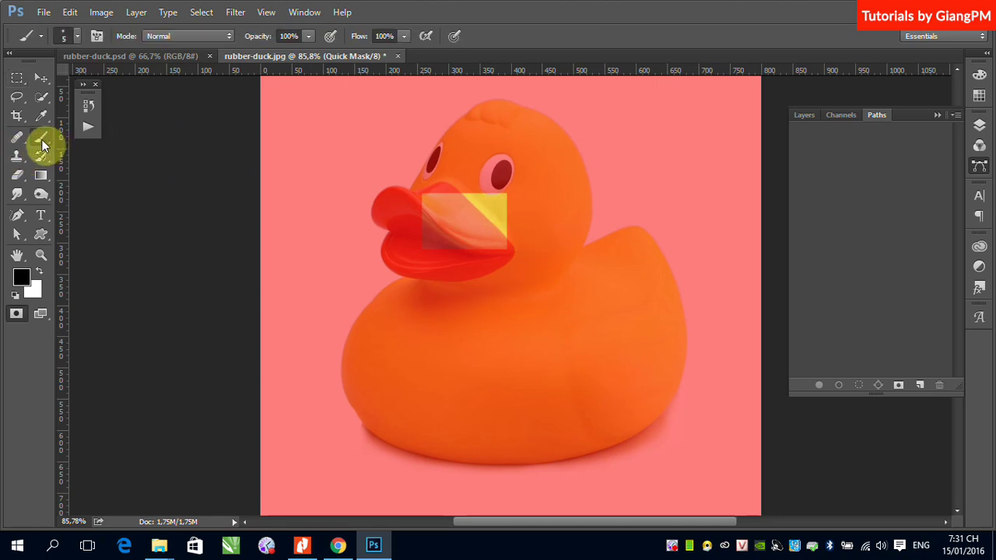
click(16, 175)
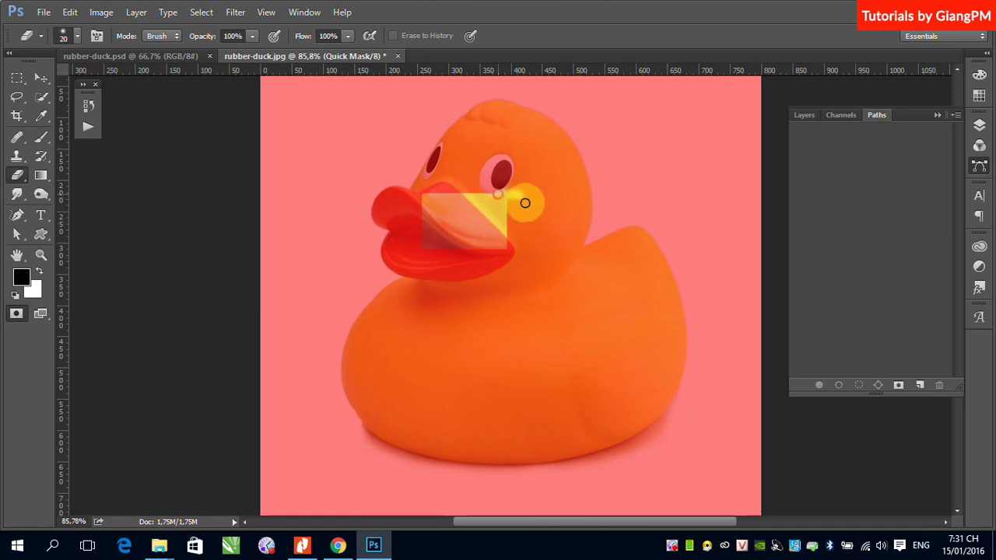
mouse_move(525, 203)
mouse_down()
mouse_move(513, 236)
mouse_move(514, 211)
mouse_move(499, 230)
mouse_move(516, 204)
mouse_move(507, 204)
mouse_move(532, 204)
mouse_move(485, 192)
mouse_move(528, 200)
mouse_move(440, 198)
mouse_move(550, 191)
mouse_move(437, 188)
mouse_move(551, 177)
mouse_move(564, 184)
mouse_move(563, 232)
mouse_move(467, 244)
mouse_move(566, 202)
mouse_move(547, 244)
mouse_move(535, 217)
mouse_move(564, 200)
mouse_move(551, 186)
mouse_move(530, 240)
mouse_move(518, 237)
mouse_move(533, 199)
mouse_move(560, 197)
mouse_move(562, 240)
mouse_move(505, 234)
mouse_move(548, 205)
mouse_move(553, 187)
mouse_move(441, 182)
mouse_move(425, 204)
mouse_move(433, 193)
mouse_move(536, 235)
mouse_up()
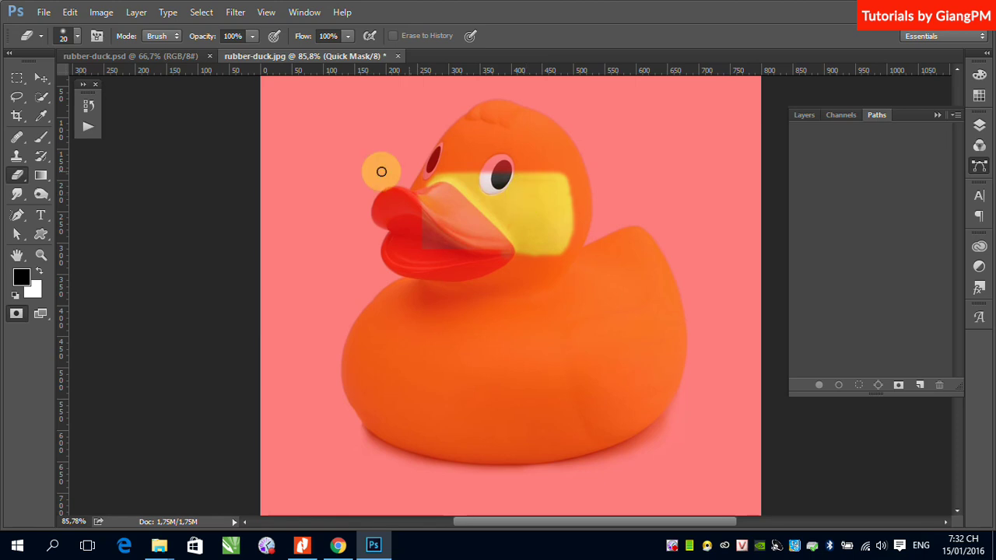
click(15, 314)
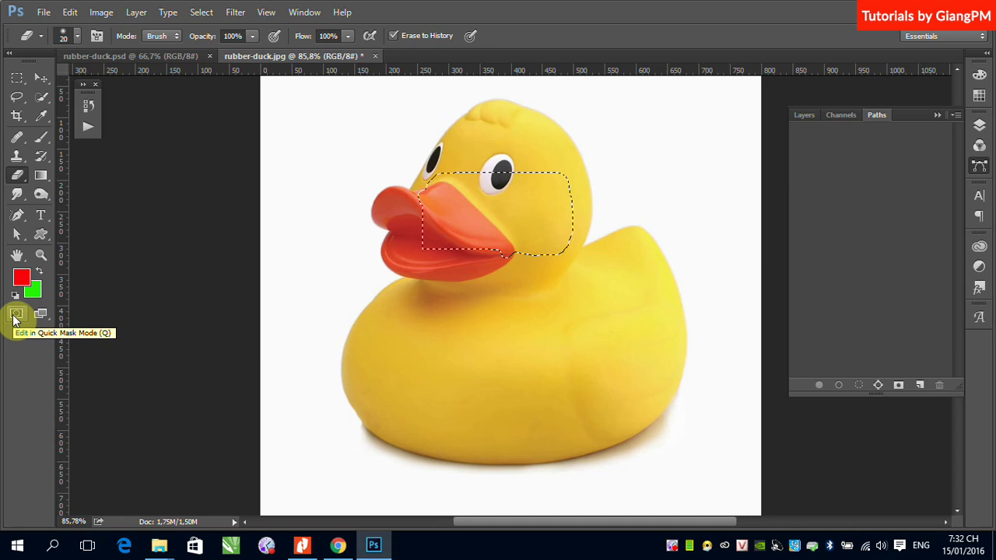
key(q)
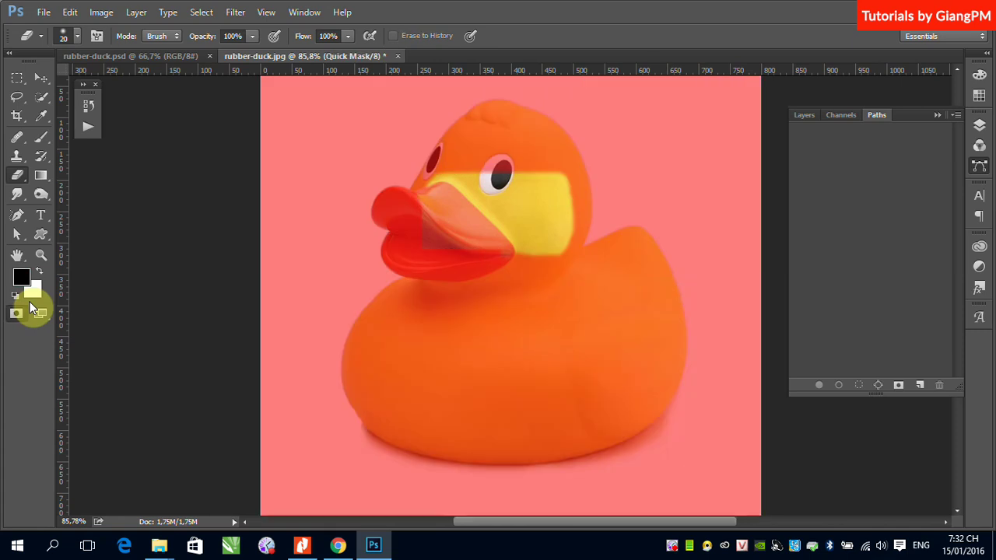
key(q)
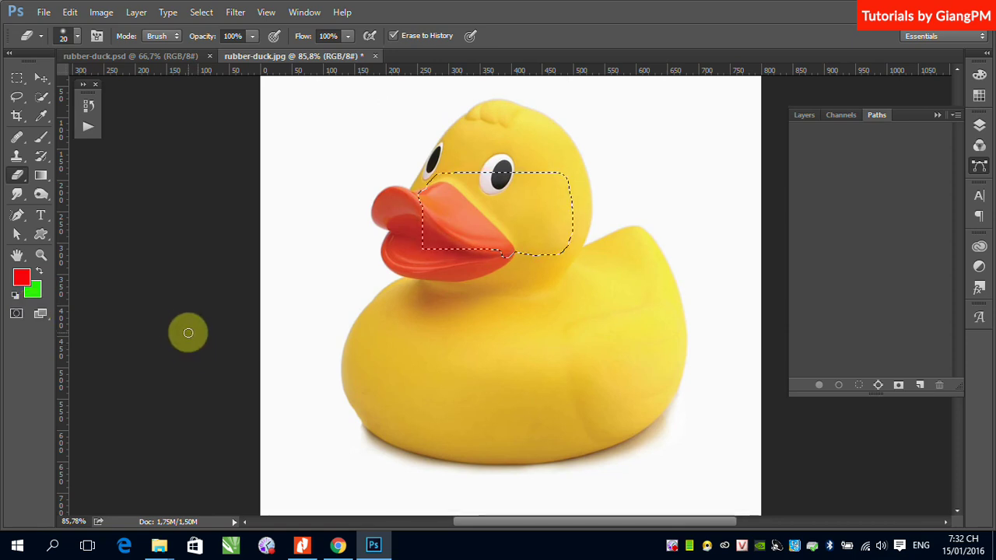
Step: Set the Quick Mask options so the colour indicates Selected Areas, and remain in Quick Mask mode
double_click(16, 315)
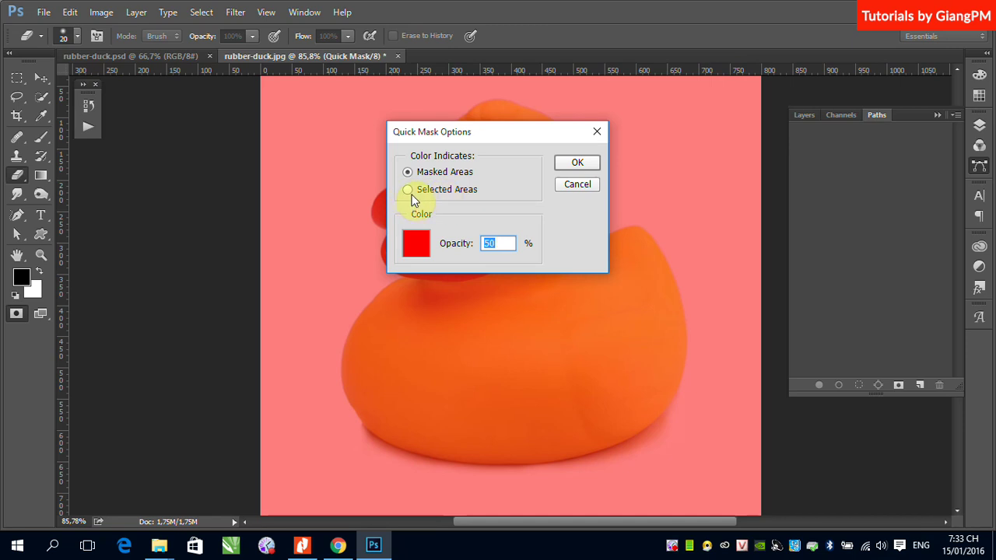
drag(531, 135, 313, 153)
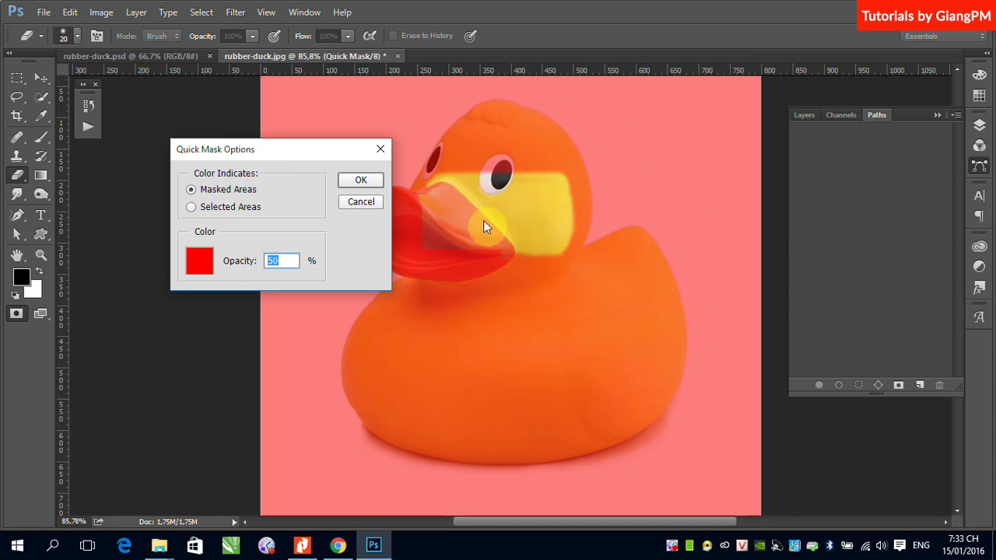
click(192, 208)
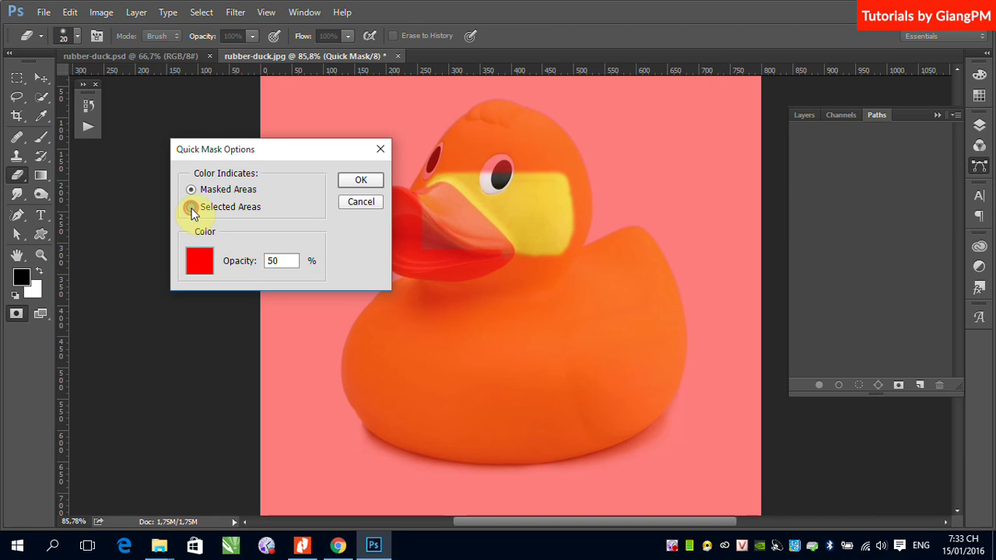
click(368, 184)
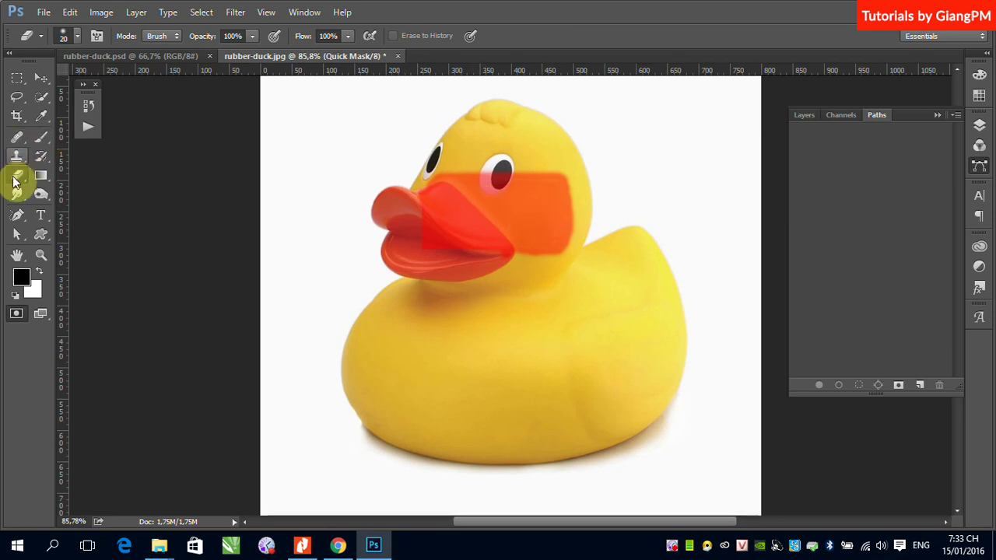
Step: Paint over the rest of the duck's head with a 43 px Brush, and convert the Quick Mask to a selection
click(42, 138)
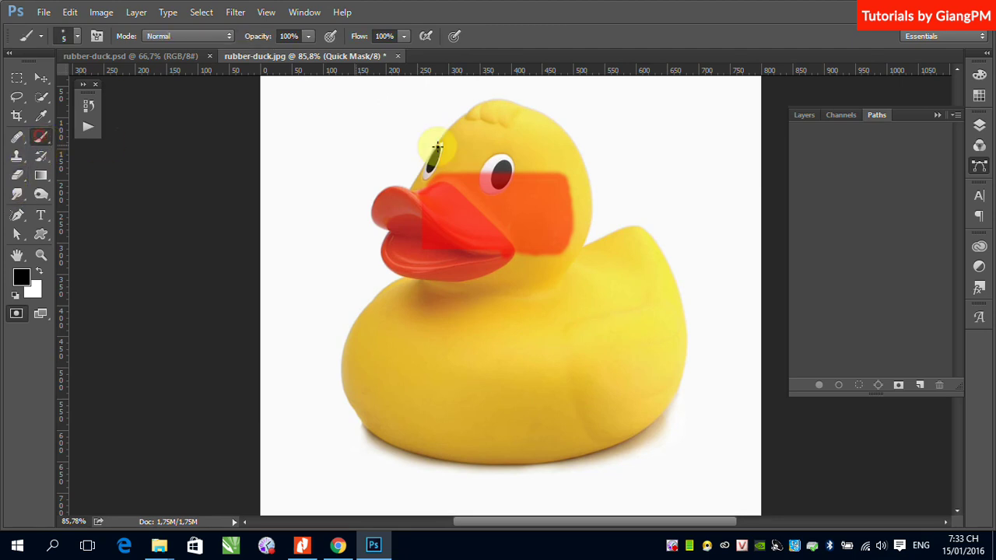
click(77, 37)
drag(89, 82, 103, 83)
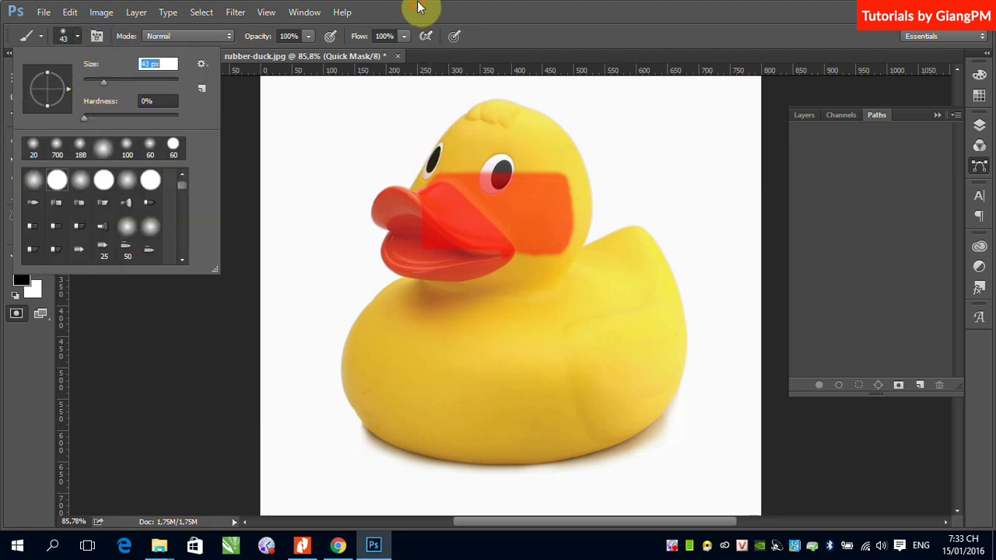
key(Return)
mouse_move(431, 163)
mouse_down()
mouse_move(455, 136)
mouse_move(476, 150)
mouse_move(443, 170)
mouse_move(531, 159)
mouse_move(518, 170)
mouse_move(492, 133)
mouse_move(518, 121)
mouse_move(487, 113)
mouse_move(465, 124)
mouse_move(499, 115)
mouse_move(530, 125)
mouse_move(553, 170)
mouse_move(486, 123)
mouse_move(546, 146)
mouse_move(557, 167)
mouse_move(505, 128)
mouse_move(515, 121)
mouse_move(550, 137)
mouse_move(570, 176)
mouse_move(564, 255)
mouse_move(578, 189)
mouse_move(570, 161)
mouse_move(529, 128)
mouse_up()
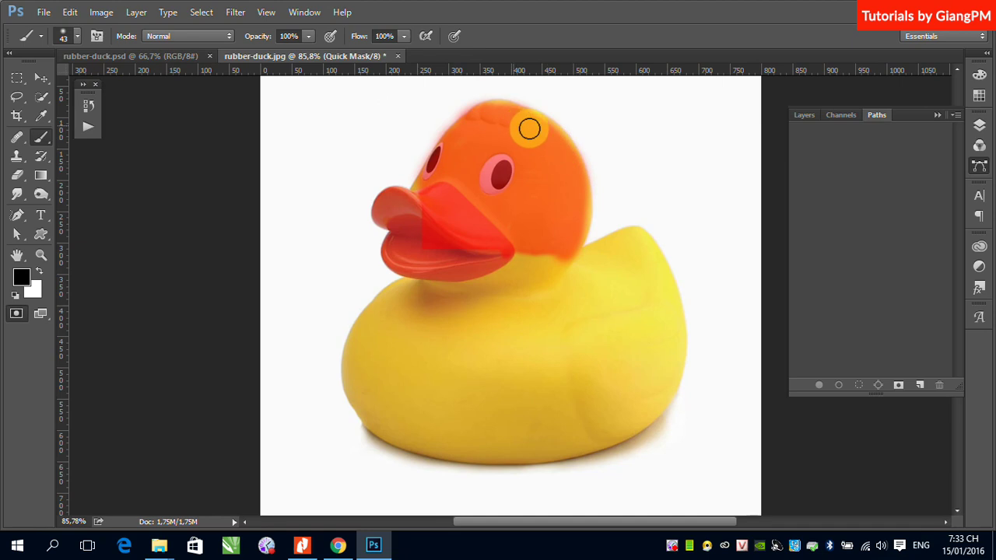
key(q)
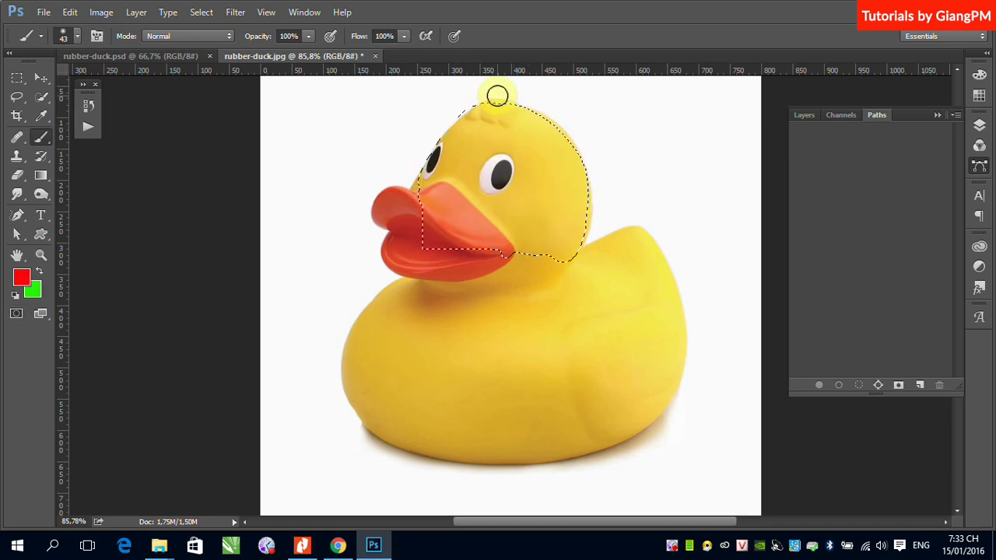
Step: Re-enter Quick Mask mode, erase the mask from the top of the duck's head with the 20 px Eraser, and return to the selection
key(ctrl+d)
key(d)
key(q)
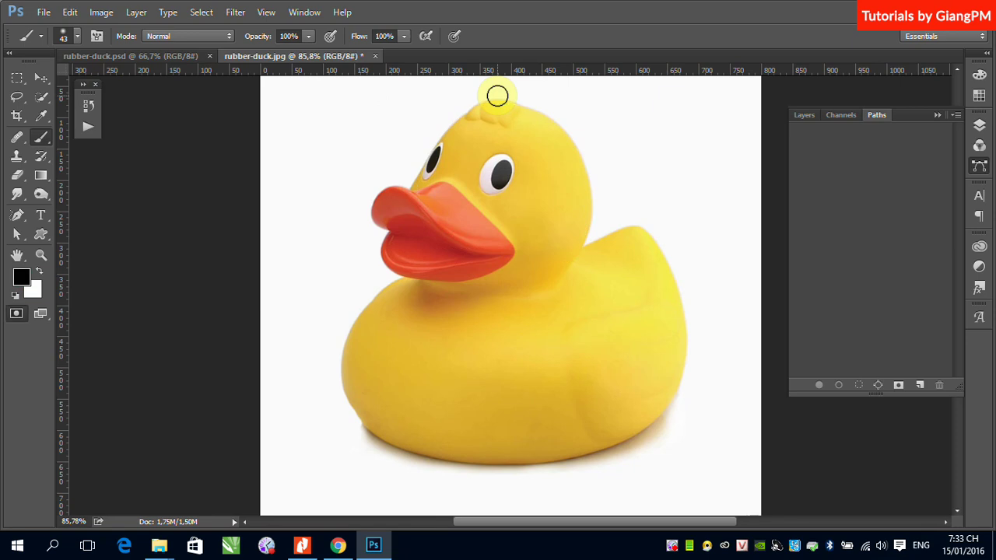
key(q)
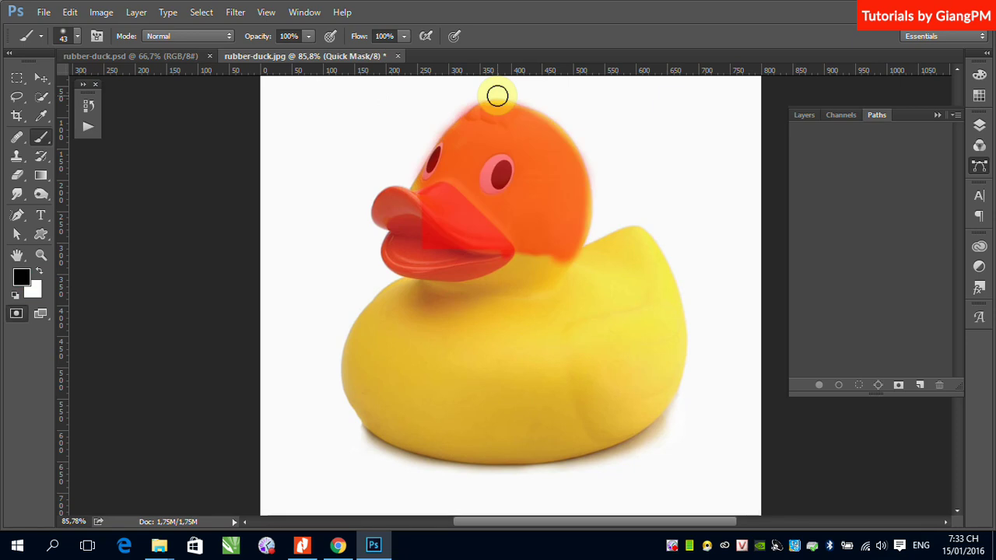
click(14, 177)
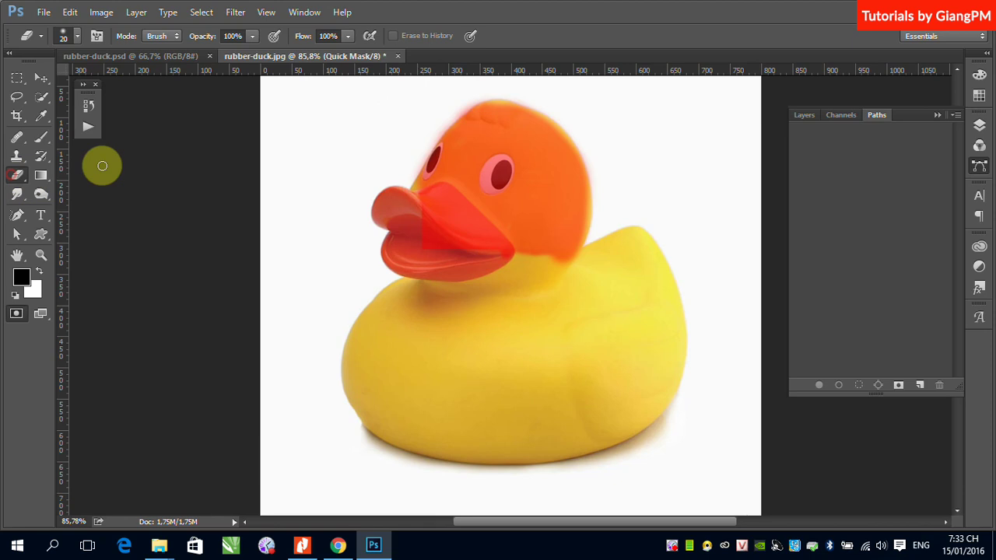
click(459, 109)
mouse_move(501, 108)
mouse_down()
mouse_move(569, 109)
mouse_move(498, 96)
mouse_move(574, 109)
mouse_move(379, 110)
mouse_move(423, 124)
mouse_move(498, 125)
mouse_move(406, 128)
mouse_move(469, 127)
mouse_move(470, 110)
mouse_move(437, 115)
mouse_move(645, 117)
mouse_up()
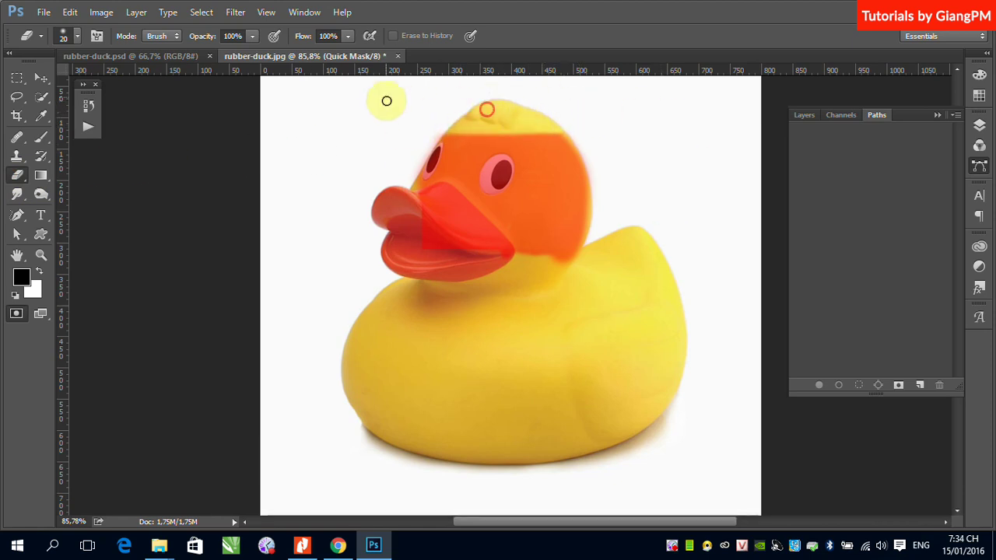
key(q)
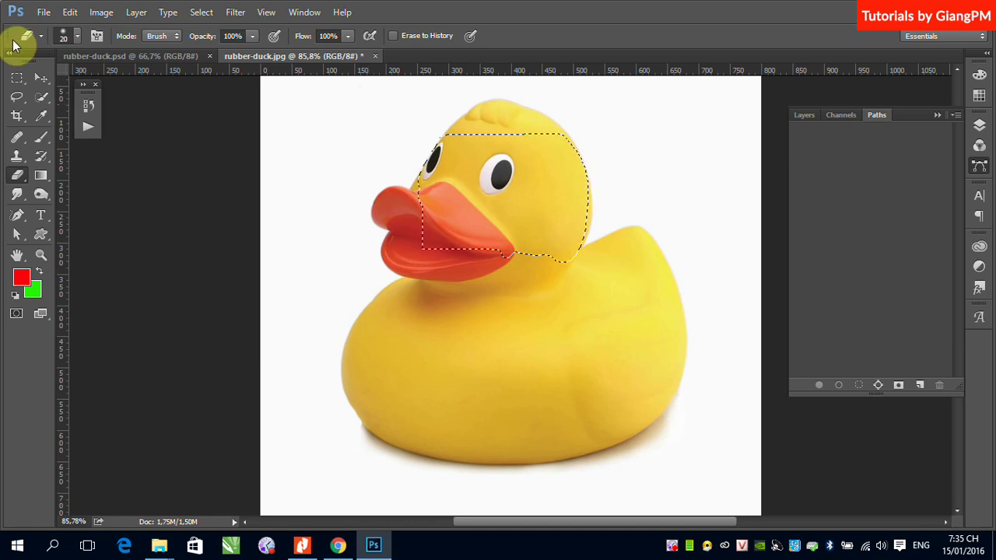
Step: Activate the Quick Selection tool and review the variants in its tool group
click(39, 97)
mouse_move(40, 100)
mouse_down()
mouse_move(102, 97)
mouse_move(97, 110)
mouse_move(99, 90)
mouse_up()
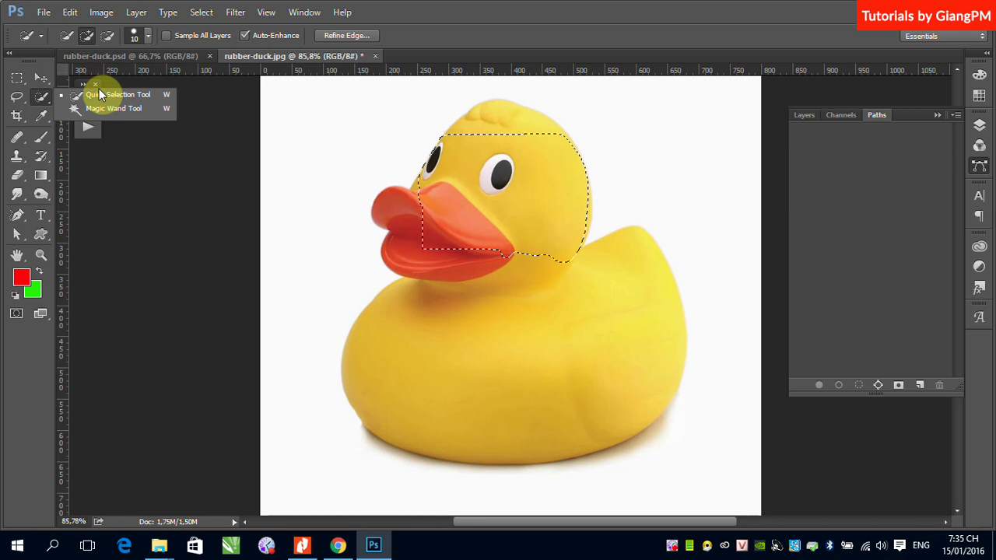
click(487, 20)
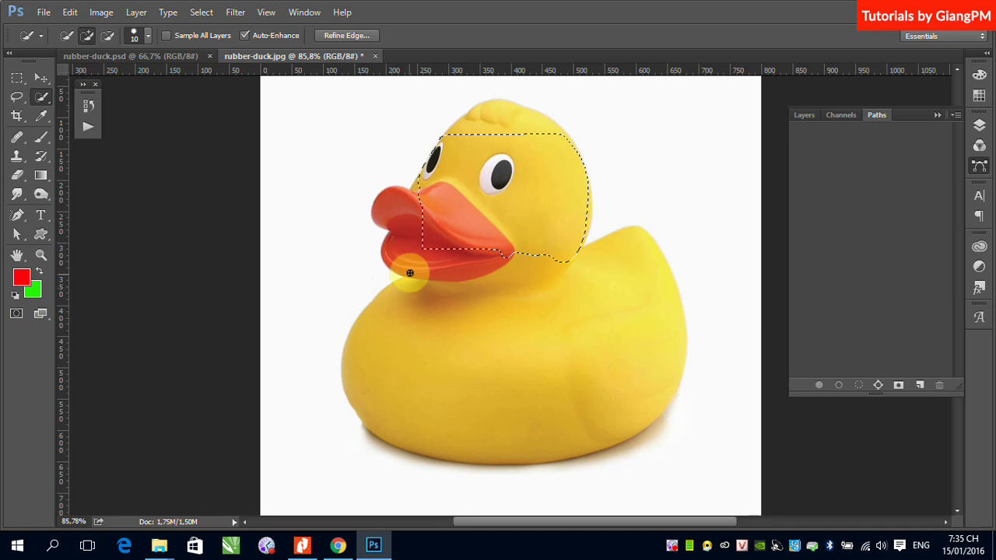
Step: Change the Quick Mask overlay colour to green 2aff00 and show the head selection in Quick Mask mode
click(16, 315)
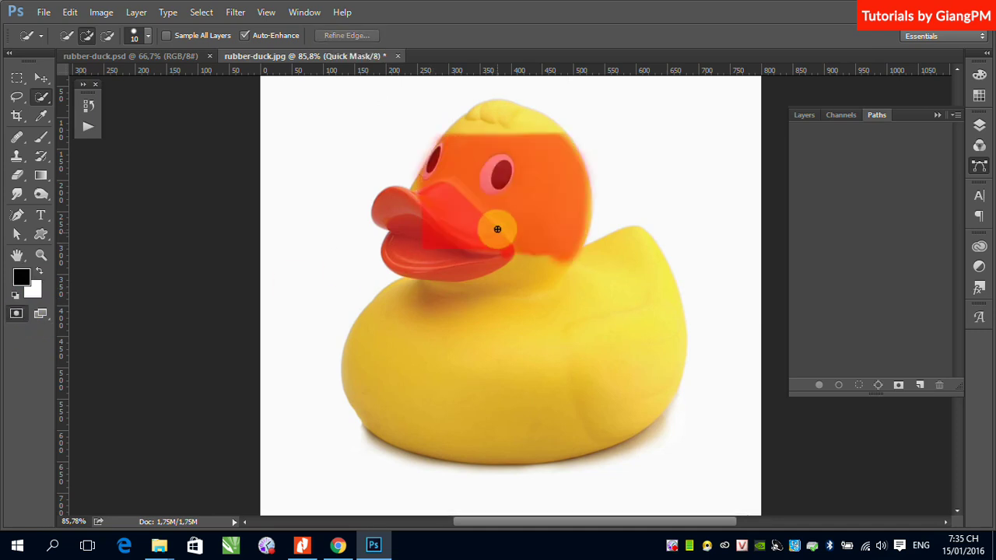
double_click(15, 315)
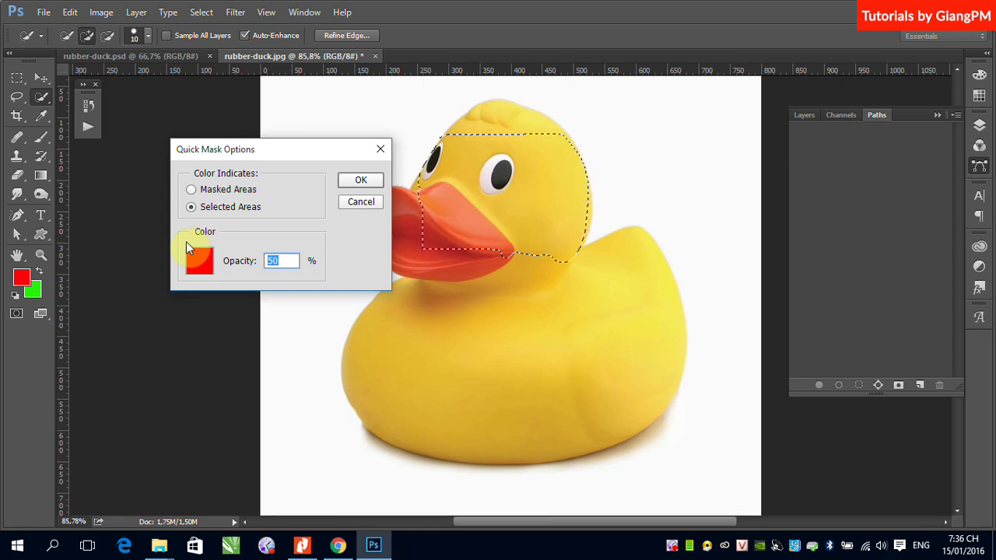
drag(313, 153, 265, 148)
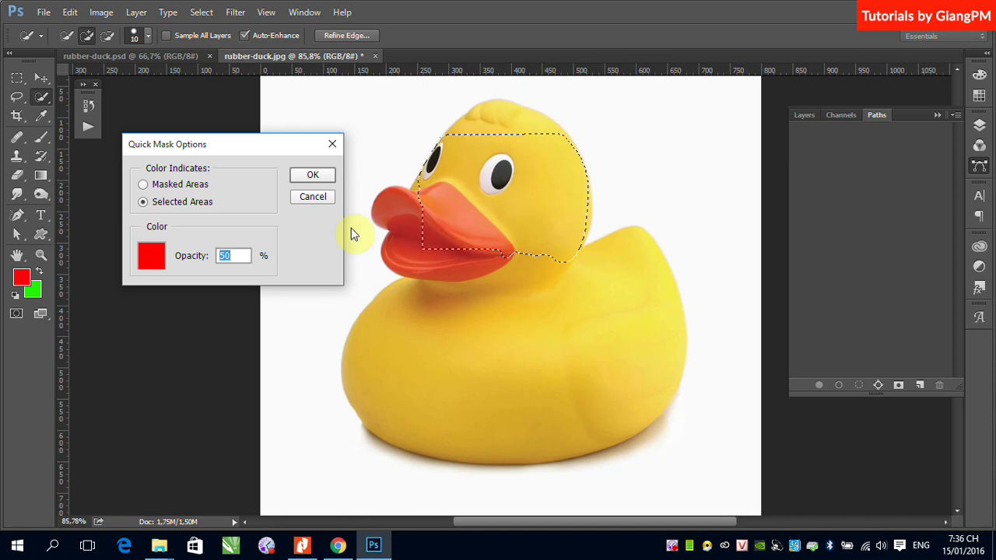
click(151, 256)
click(520, 320)
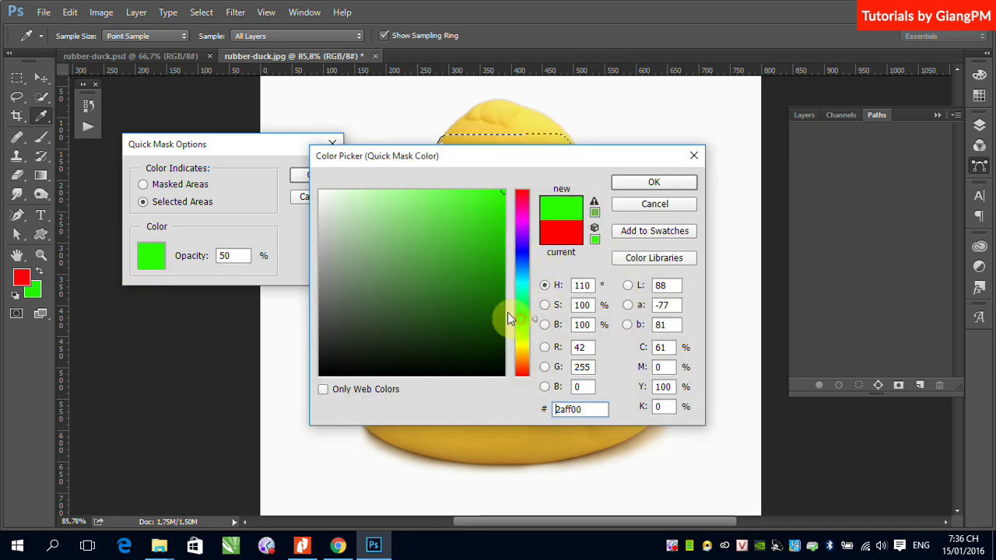
click(670, 183)
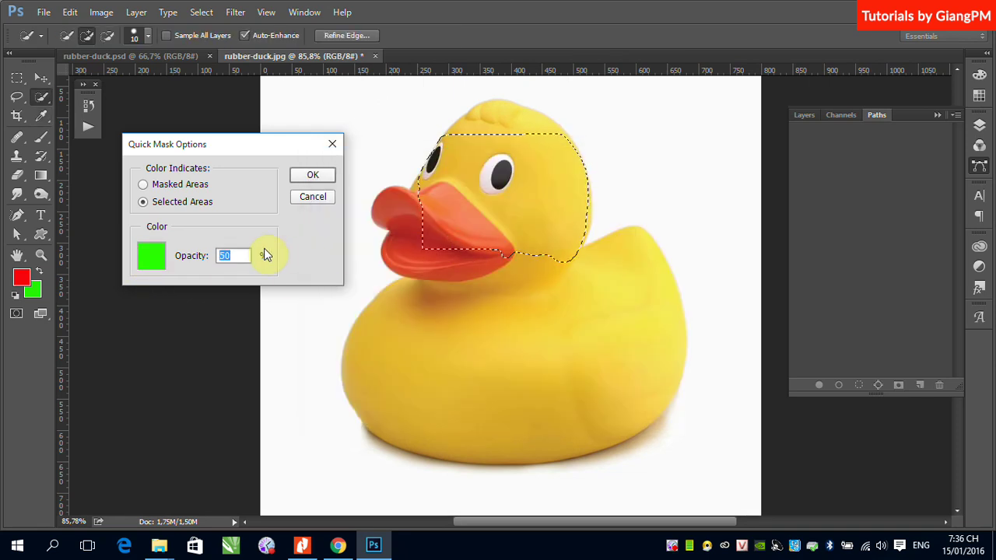
click(312, 175)
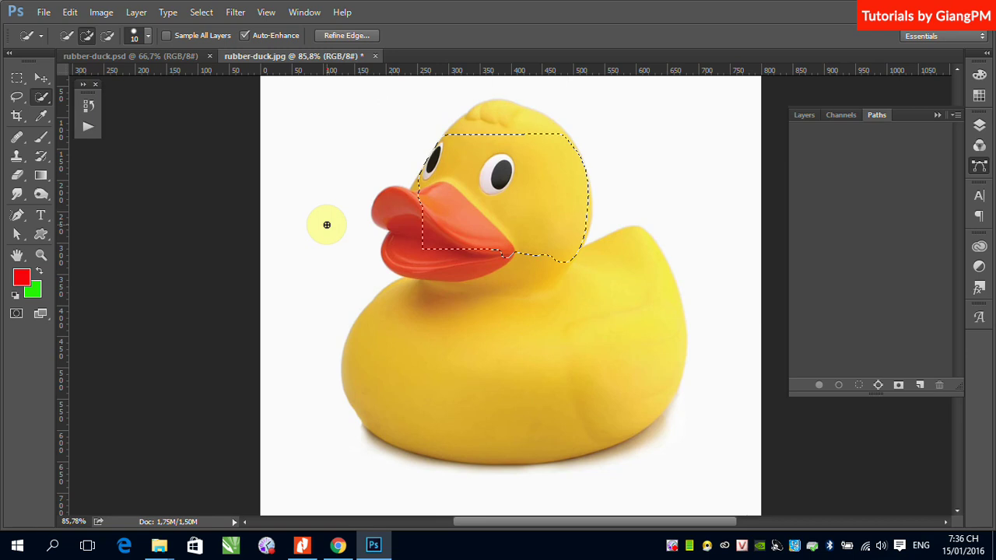
key(q)
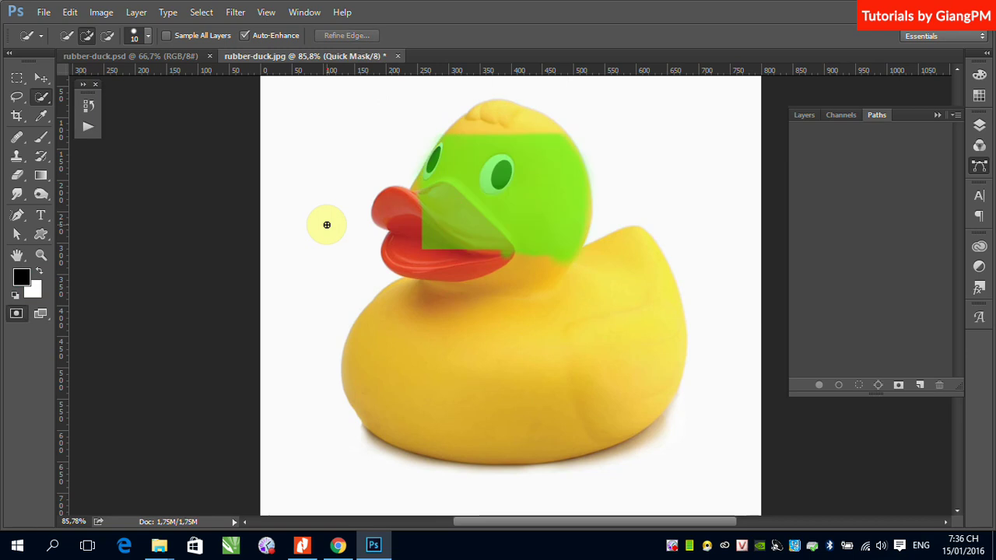